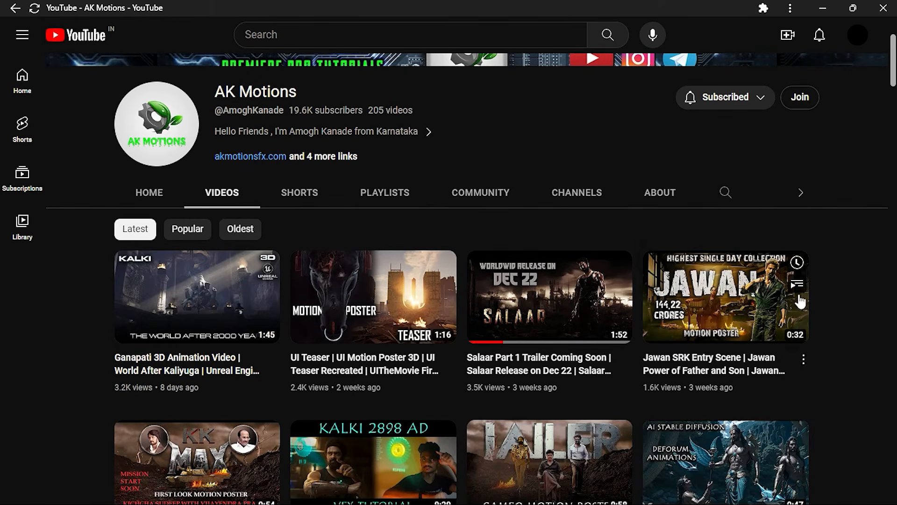
Look through the uploaded videos on the AK Motions channel
{"action": "scroll", "coordinate": [847, 296], "scroll_direction": "down", "scroll_amount": 3}
{"action": "scroll", "coordinate": [846, 295], "scroll_direction": "down", "scroll_amount": 8}
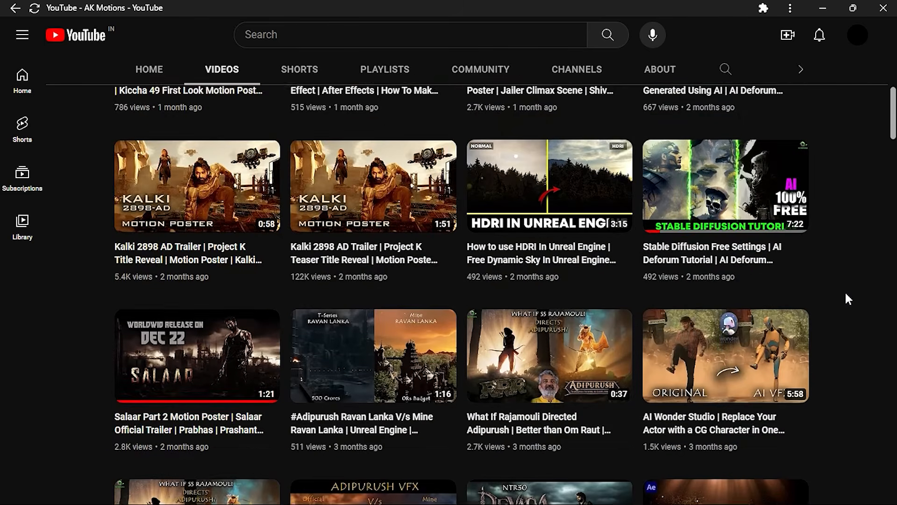
{"action": "scroll", "coordinate": [846, 295], "scroll_direction": "down", "scroll_amount": 3}
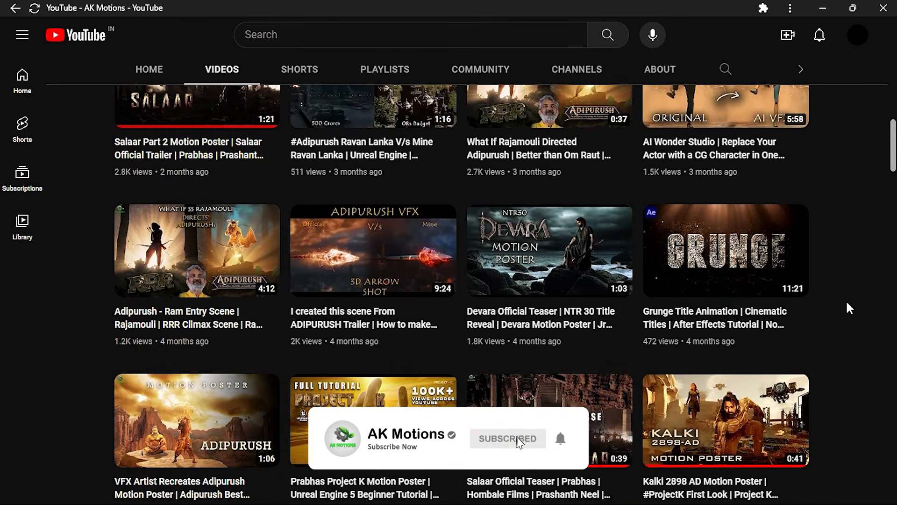
{"action": "scroll", "coordinate": [847, 299], "scroll_direction": "up", "scroll_amount": 7}
{"action": "scroll", "coordinate": [852, 312], "scroll_direction": "up", "scroll_amount": 11}
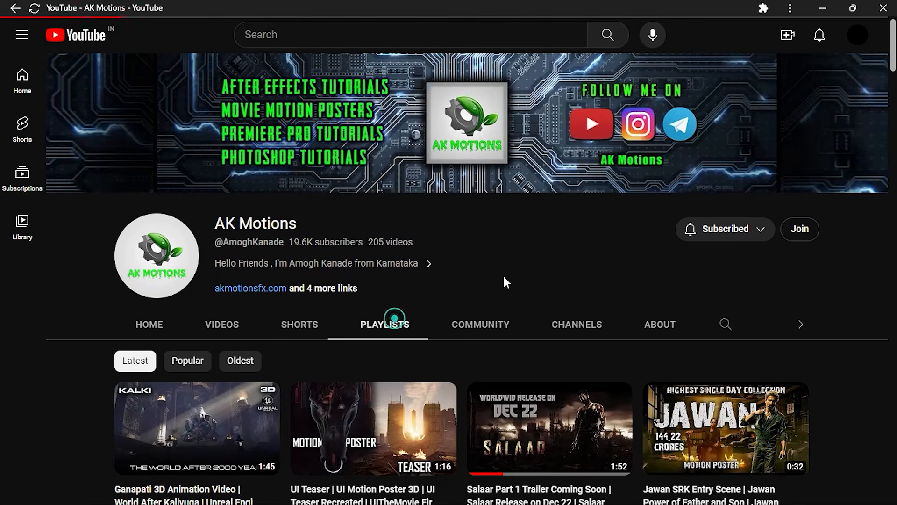
Open the channel's Unreal Engine Tutorials playlist in full and look through its videos
{"action": "scroll", "coordinate": [545, 263], "scroll_direction": "down", "scroll_amount": 3}
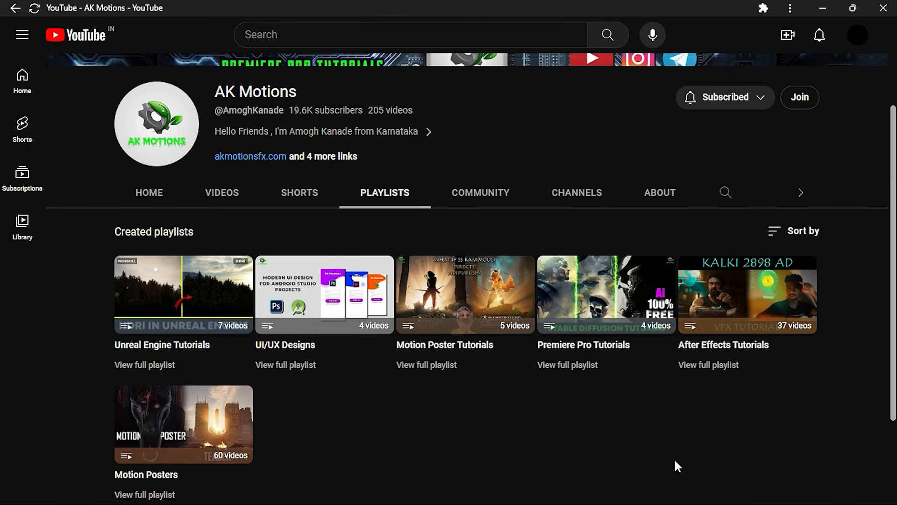
{"action": "left_click", "coordinate": [160, 364]}
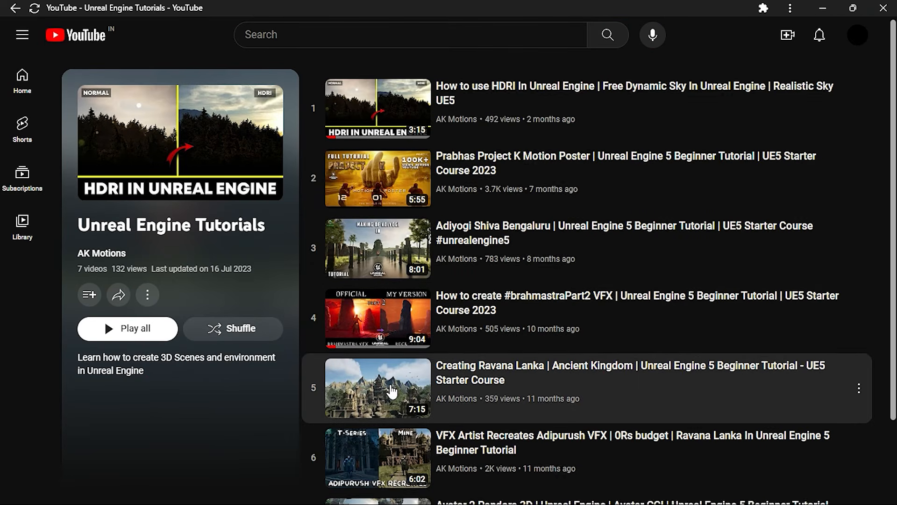
{"action": "scroll", "coordinate": [392, 391], "scroll_direction": "down", "scroll_amount": 2}
{"action": "scroll", "coordinate": [393, 398], "scroll_direction": "down", "scroll_amount": 1}
{"action": "scroll", "coordinate": [398, 432], "scroll_direction": "up", "scroll_amount": 2}
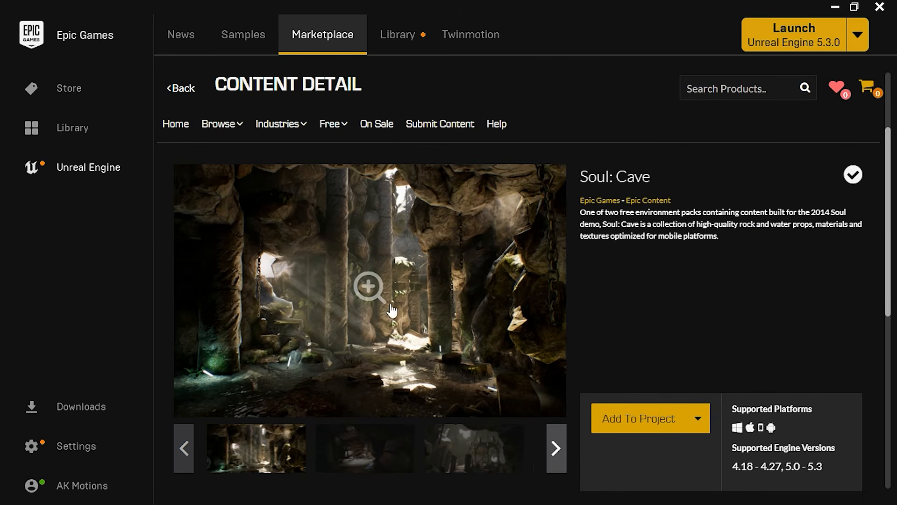
Review the Soul: Cave content page in the Unreal Engine Marketplace of the Epic Games Launcher
{"action": "scroll", "coordinate": [569, 267], "scroll_direction": "down", "scroll_amount": 1}
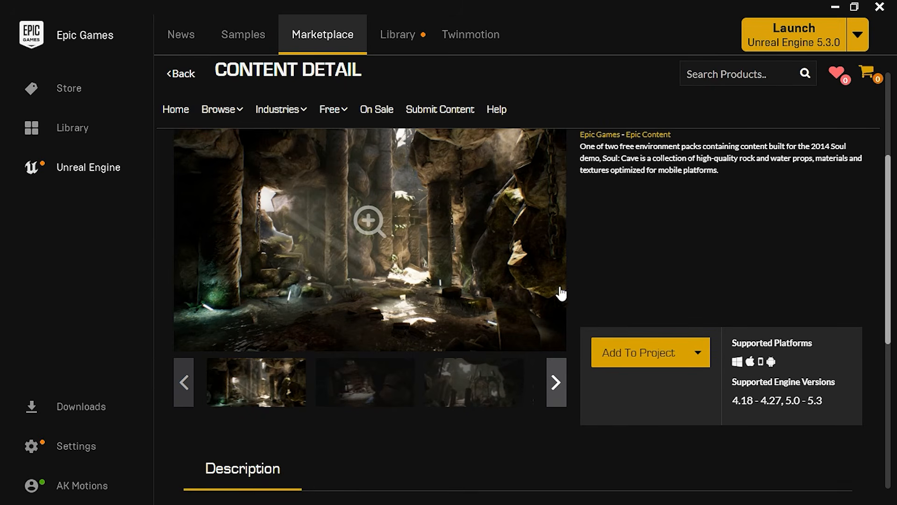
{"action": "left_click", "coordinate": [650, 367]}
{"action": "scroll", "coordinate": [435, 223], "scroll_direction": "down", "scroll_amount": 6}
{"action": "scroll", "coordinate": [466, 221], "scroll_direction": "down", "scroll_amount": 3}
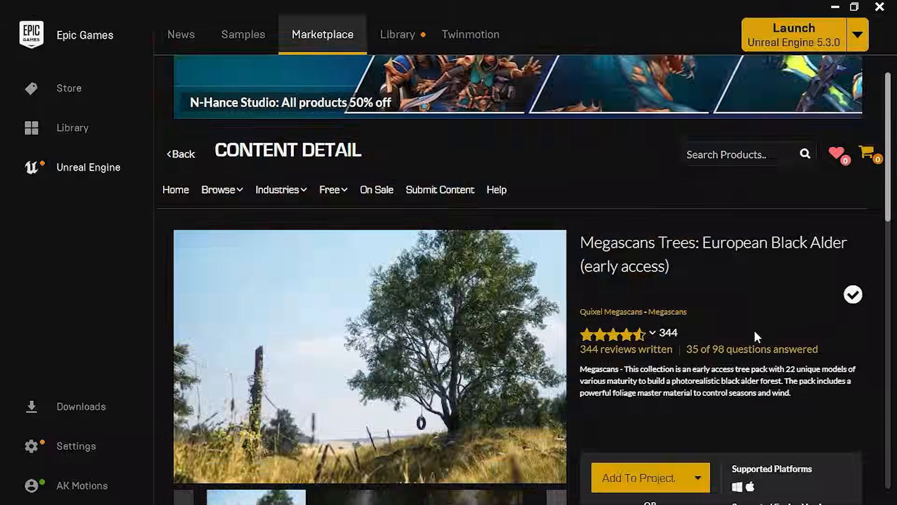
{"action": "scroll", "coordinate": [754, 329], "scroll_direction": "down", "scroll_amount": 1}
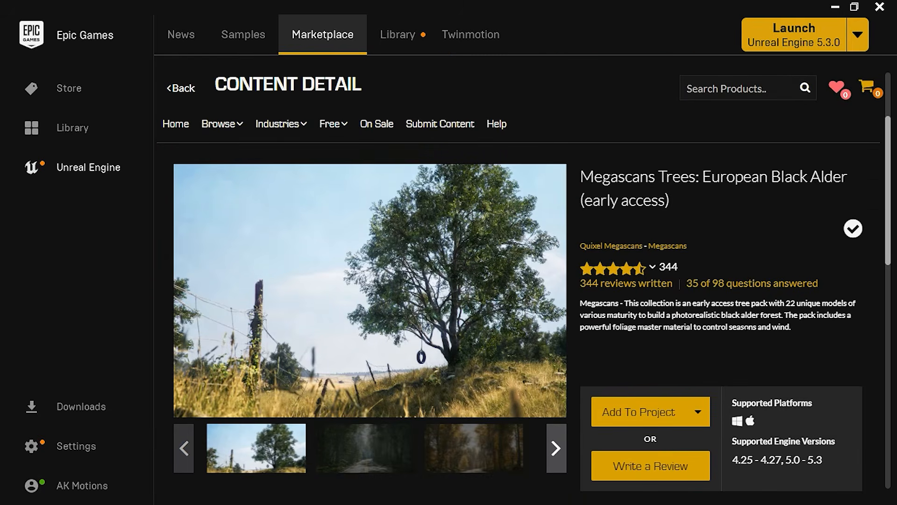
View the preview images of the Megascans Trees: European Black Alder pack
{"action": "left_click", "coordinate": [388, 456]}
{"action": "left_click", "coordinate": [472, 457]}
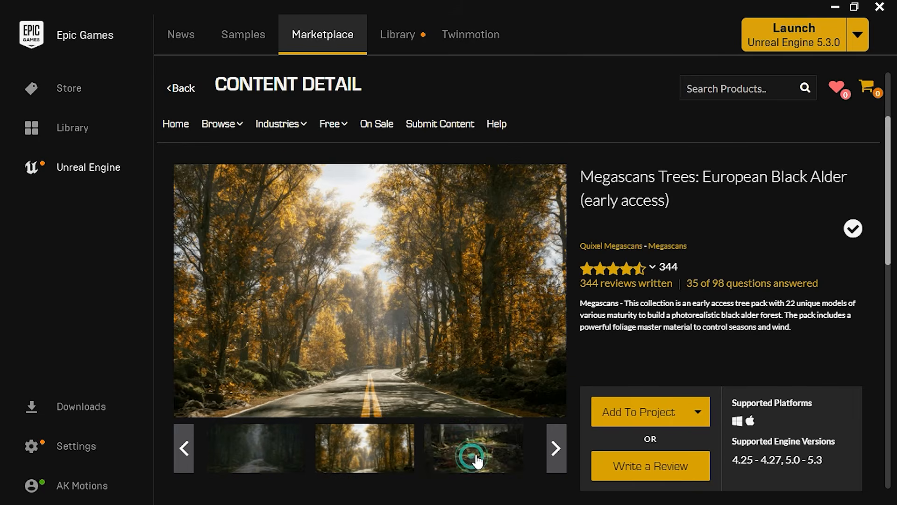
{"action": "left_click", "coordinate": [508, 457]}
{"action": "left_click", "coordinate": [497, 464]}
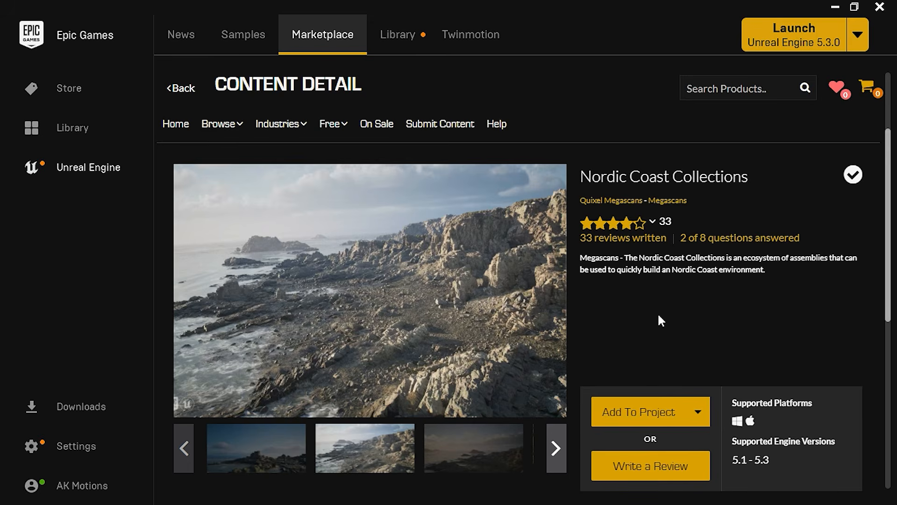
View the preview images of the Nordic Coast Collections pack
{"action": "left_click", "coordinate": [467, 442]}
{"action": "left_click", "coordinate": [494, 453]}
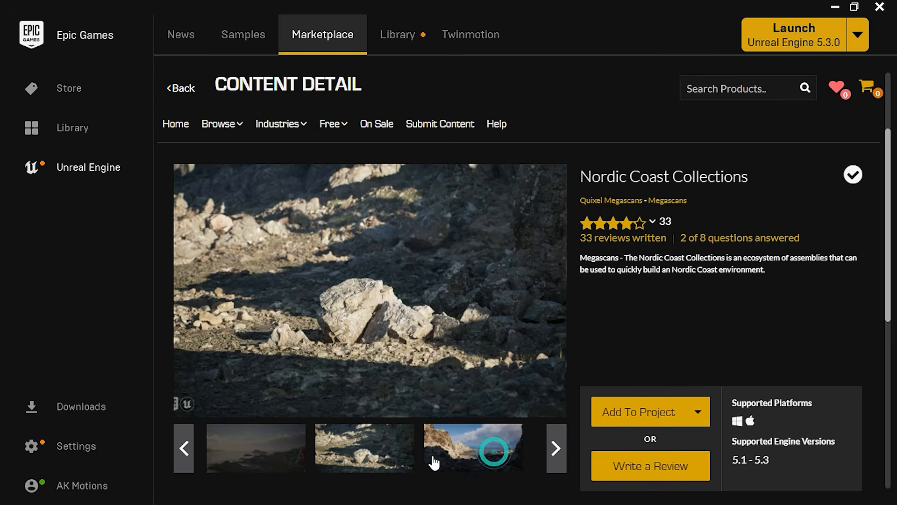
{"action": "left_click", "coordinate": [480, 452]}
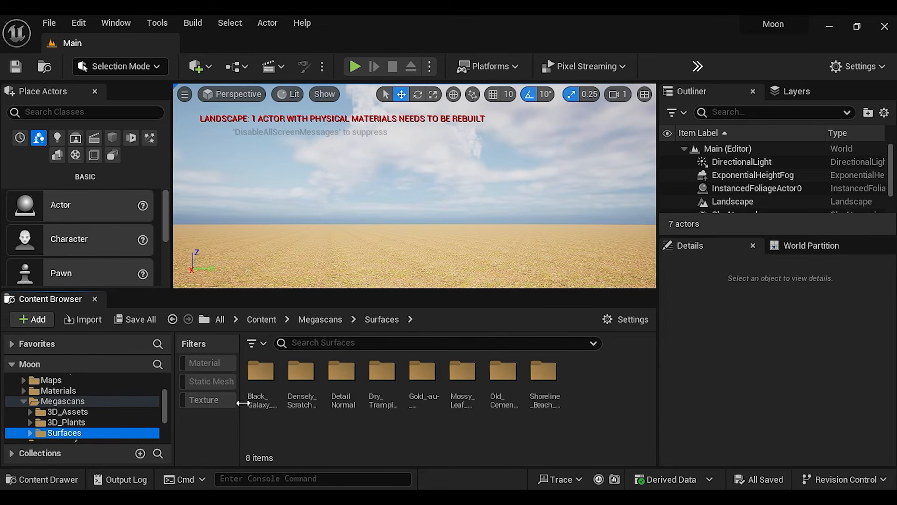
In the Unreal Editor, filter the Megascans 3D_Assets folder to static meshes, select them all and enable Nanite
{"action": "scroll", "coordinate": [91, 417], "scroll_direction": "up", "scroll_amount": 1}
{"action": "scroll", "coordinate": [91, 417], "scroll_direction": "down", "scroll_amount": 1}
{"action": "right_click_drag", "start_coordinate": [374, 201], "coordinate": [257, 276]}
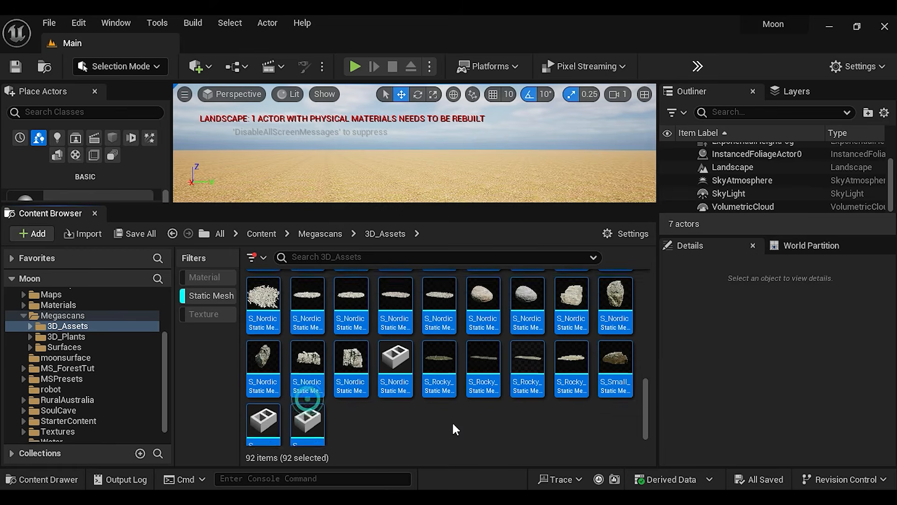
{"action": "scroll", "coordinate": [453, 425], "scroll_direction": "up", "scroll_amount": 10}
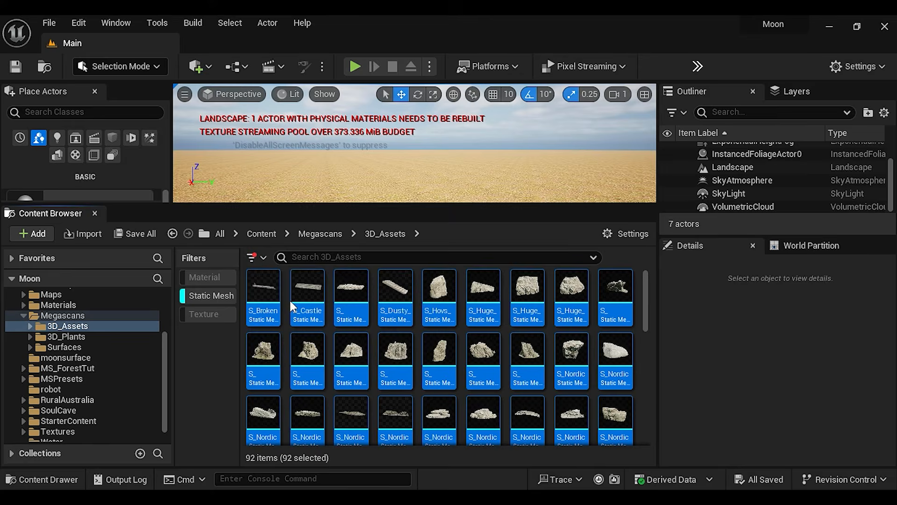
{"action": "right_click", "coordinate": [265, 294]}
{"action": "mouse_move", "coordinate": [360, 167]}
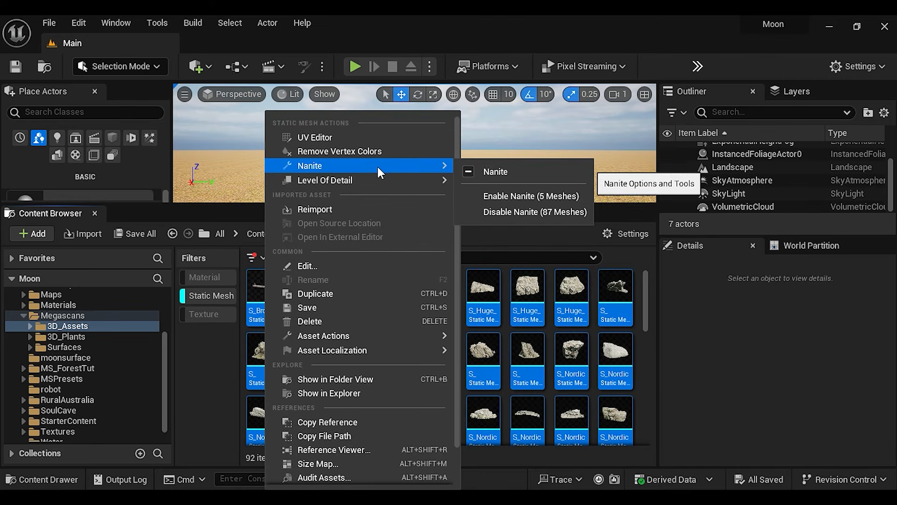
{"action": "left_click", "coordinate": [565, 195]}
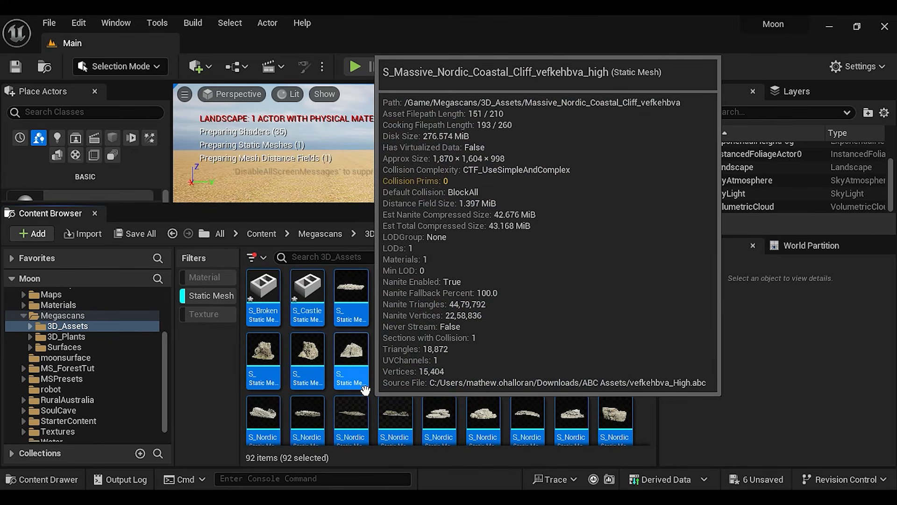
Place the castle stairs mesh on the landscape, rotate it 90° about Z and move it to about X 182.8
{"action": "left_click_drag", "start_coordinate": [307, 294], "coordinate": [346, 180]}
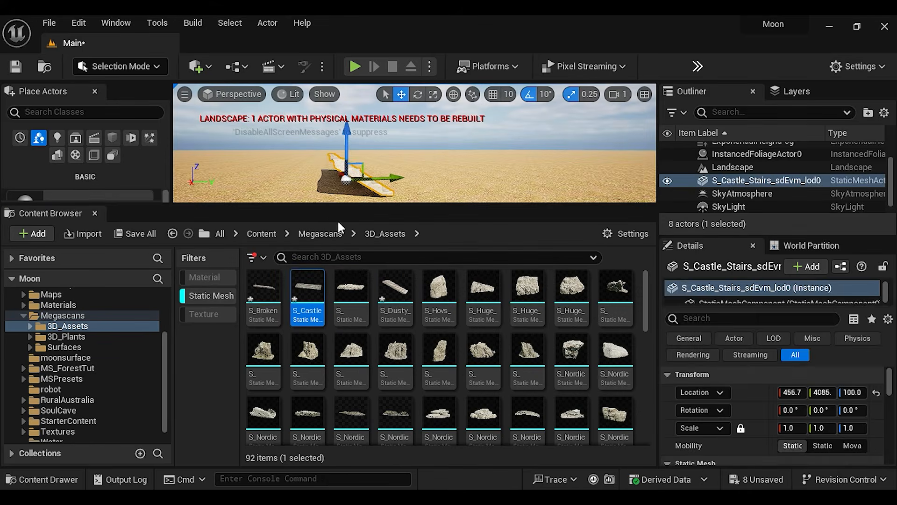
{"action": "left_click_drag", "start_coordinate": [495, 202], "coordinate": [482, 329]}
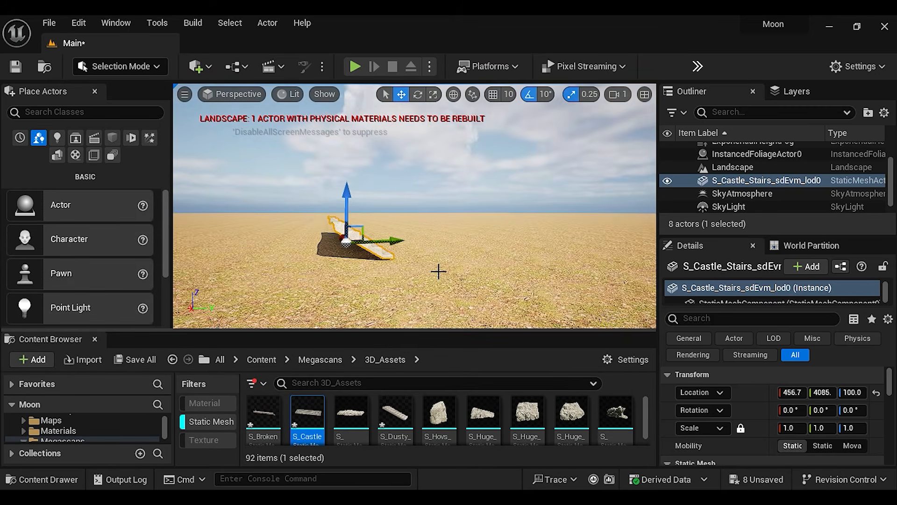
{"action": "left_click", "coordinate": [418, 94]}
{"action": "left_click_drag", "start_coordinate": [338, 239], "coordinate": [431, 277]}
{"action": "left_click", "coordinate": [401, 94]}
{"action": "right_click_drag", "start_coordinate": [431, 276], "coordinate": [405, 251]}
{"action": "right_click_drag", "start_coordinate": [461, 186], "coordinate": [398, 229]}
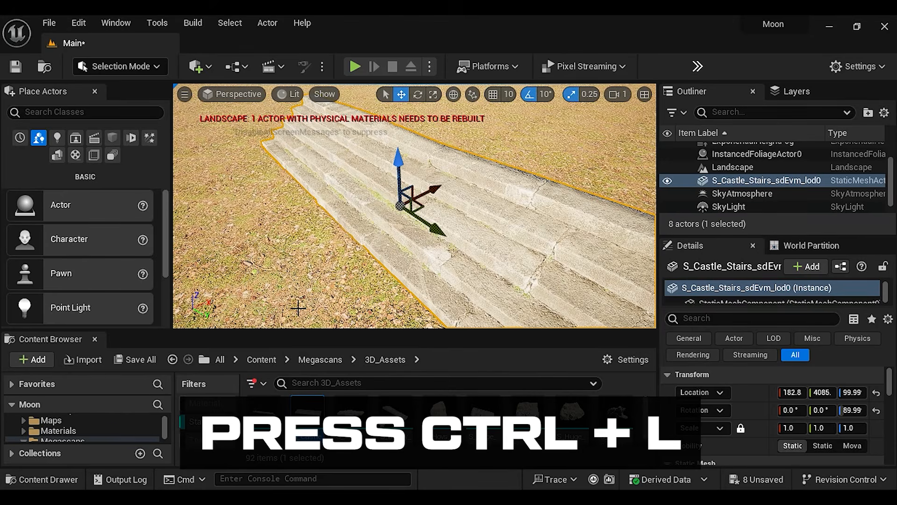
Rotate the sun's light direction to cast longer shadows over the steps, and inspect the stairs from behind
{"action": "key", "text": "ctrl+l"}
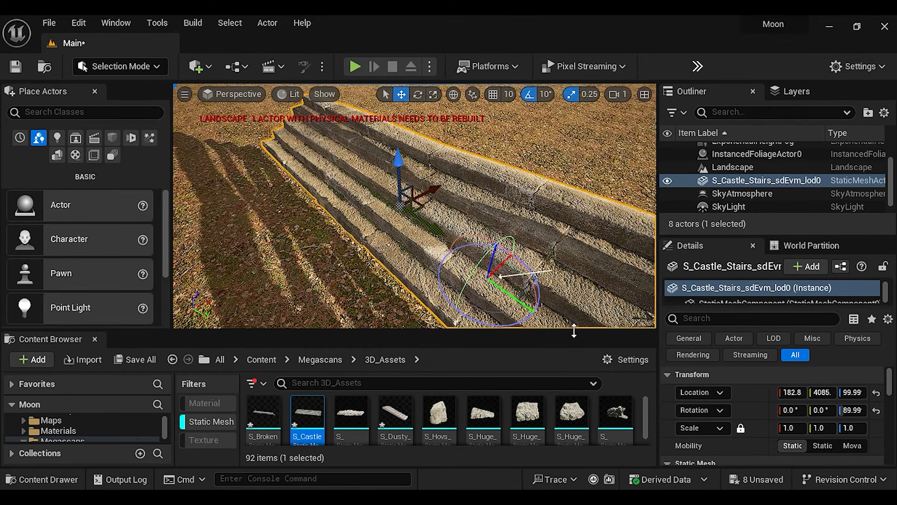
{"action": "right_click_drag", "start_coordinate": [432, 279], "coordinate": [374, 224]}
{"action": "key", "text": "s"}
{"action": "key", "text": "s"}
{"action": "key", "text": "w"}
{"action": "key", "text": "d"}
{"action": "key", "text": "a"}
{"action": "key", "text": "a"}
{"action": "key", "text": "d"}
{"action": "key", "text": "w"}
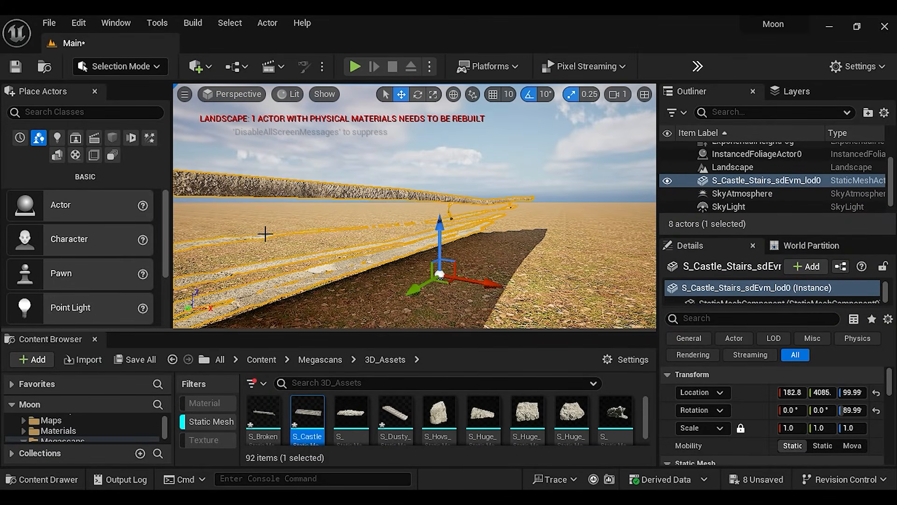
Open the castle stairs mesh's material instance and enable its Two Sided property override
{"action": "double_click", "coordinate": [312, 414]}
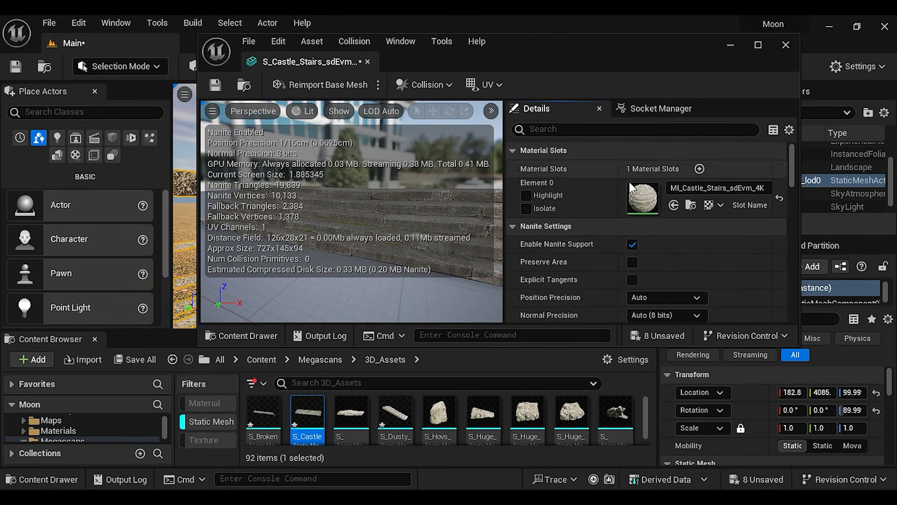
{"action": "double_click", "coordinate": [643, 197]}
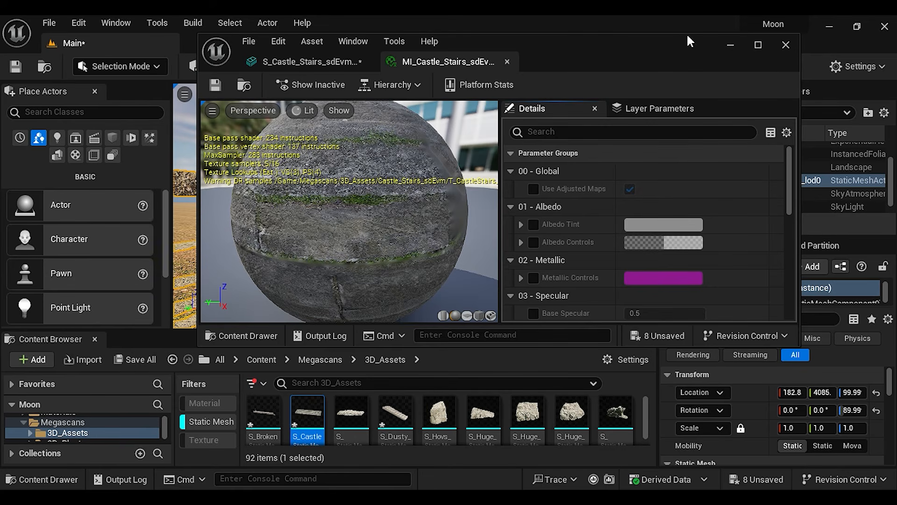
{"action": "left_click", "coordinate": [766, 46]}
{"action": "left_click", "coordinate": [514, 113]}
{"action": "type", "text": "two"}
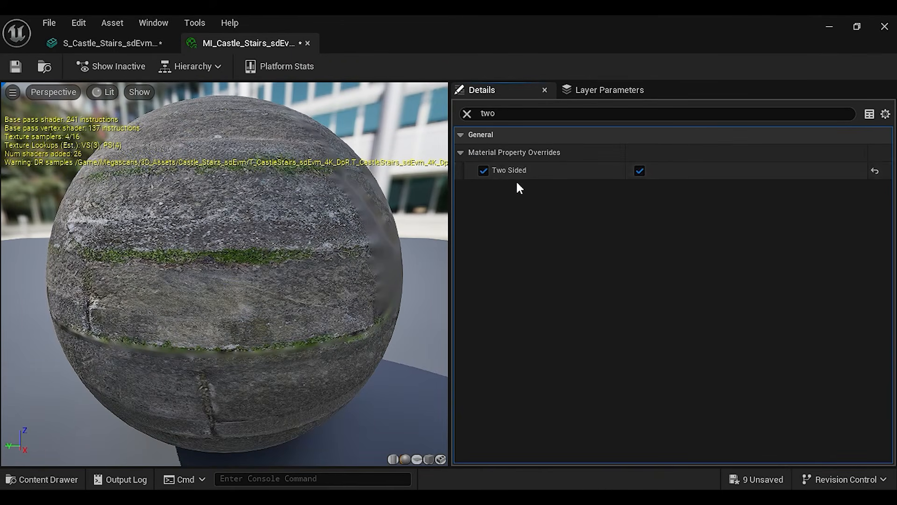
{"action": "left_click", "coordinate": [483, 170]}
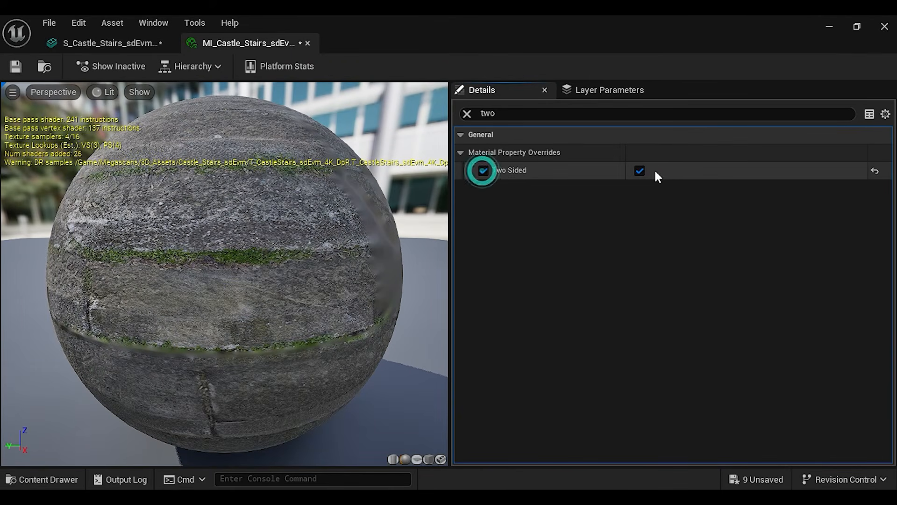
Save the stairs material instance and the stairs static mesh, and close their editor window
{"action": "left_click", "coordinate": [15, 67]}
{"action": "left_click", "coordinate": [114, 43]}
{"action": "left_click", "coordinate": [18, 68]}
{"action": "left_click", "coordinate": [885, 27]}
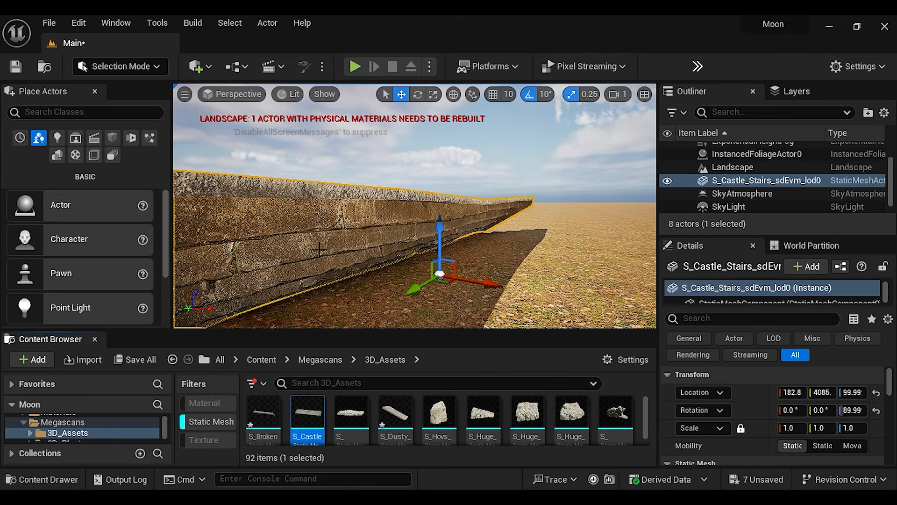
{"action": "right_click_drag", "start_coordinate": [276, 243], "coordinate": [414, 230]}
{"action": "left_click_drag", "start_coordinate": [415, 231], "coordinate": [473, 219], "text": "alt"}
{"action": "key", "text": "ctrl+z"}
{"action": "key", "text": "ctrl+z"}
Duplicate the castle stairs next to the original and turn and shift the copy so both form one continuous row
{"action": "scroll", "coordinate": [569, 229], "scroll_direction": "down", "scroll_amount": 4}
{"action": "right_click_drag", "start_coordinate": [473, 219], "coordinate": [473, 206]}
{"action": "left_click", "coordinate": [420, 95]}
{"action": "left_click_drag", "start_coordinate": [489, 275], "coordinate": [603, 262]}
{"action": "left_click", "coordinate": [401, 95]}
{"action": "mouse_move", "coordinate": [415, 206]}
{"action": "right_mouse_down"}
{"action": "mouse_move", "coordinate": [374, 224]}
{"action": "mouse_move", "coordinate": [415, 206]}
{"action": "right_mouse_up"}
{"action": "left_click_drag", "start_coordinate": [529, 253], "coordinate": [547, 252]}
Duplicate both stair pieces as a second tier raised behind the first, at about X 504.8 and Z 187.4
{"action": "key", "text": "q"}
{"action": "left_click", "coordinate": [453, 250]}
{"action": "left_click", "coordinate": [477, 282]}
{"action": "right_click_drag", "start_coordinate": [477, 282], "coordinate": [476, 323]}
{"action": "left_click", "coordinate": [397, 262]}
{"action": "key", "text": "w"}
{"action": "left_click", "coordinate": [525, 287], "text": "ctrl"}
{"action": "left_click_drag", "start_coordinate": [523, 248], "coordinate": [524, 187], "text": "alt"}
{"action": "right_click_drag", "start_coordinate": [523, 187], "coordinate": [323, 248]}
Select both second-tier stair pieces and duplicate them farther back as a third tier
{"action": "left_click", "coordinate": [450, 241]}
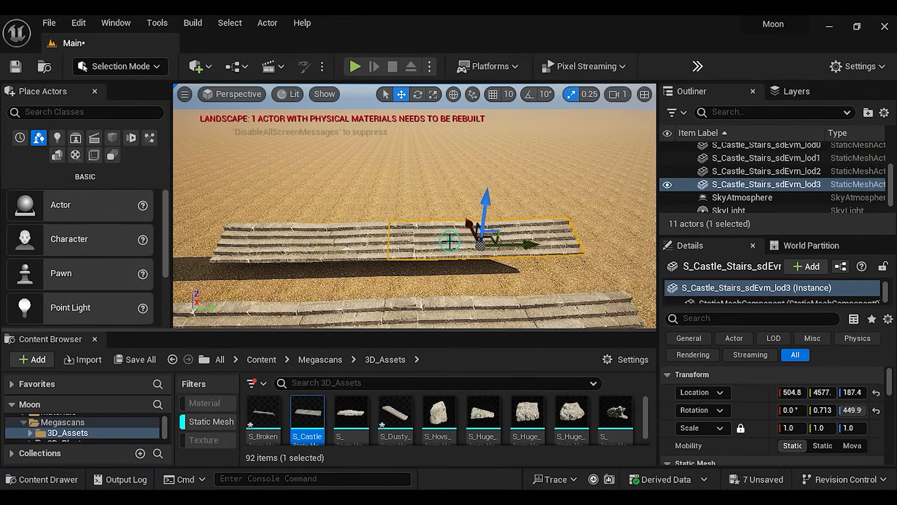
{"action": "left_click", "coordinate": [320, 232]}
{"action": "right_click_drag", "start_coordinate": [384, 250], "coordinate": [327, 283]}
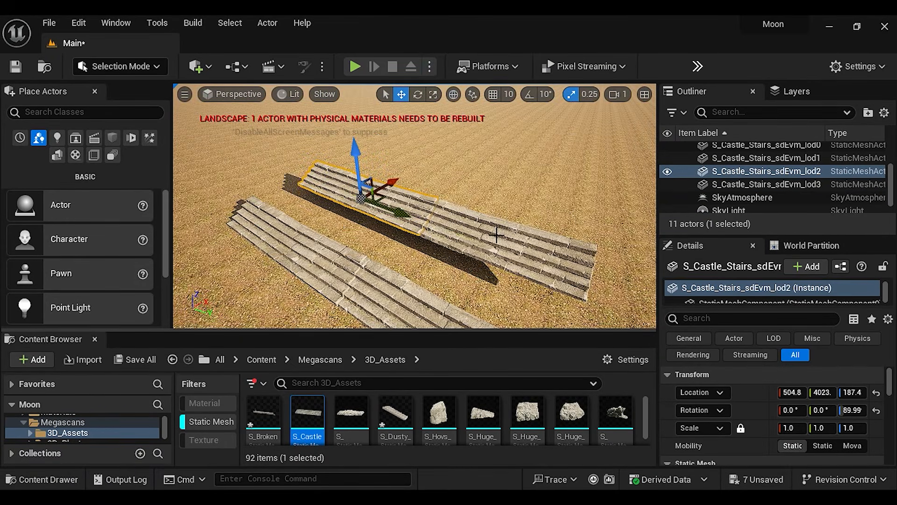
{"action": "left_click", "coordinate": [497, 233], "text": "ctrl"}
{"action": "left_click_drag", "start_coordinate": [486, 216], "coordinate": [525, 201], "text": "alt"}
{"action": "right_click_drag", "start_coordinate": [526, 201], "coordinate": [363, 110]}
{"action": "left_click_drag", "start_coordinate": [363, 109], "coordinate": [362, 102]}
{"action": "right_click_drag", "start_coordinate": [362, 103], "coordinate": [234, 126]}
Adjust the third tier's height and overlap its pieces into a narrower row, with one at about X 888.4, Y 4444, Z 271.8
{"action": "right_click_drag", "start_coordinate": [415, 205], "coordinate": [412, 173]}
{"action": "left_click_drag", "start_coordinate": [520, 202], "coordinate": [499, 201]}
{"action": "key", "text": "ctrl+z"}
{"action": "left_click", "coordinate": [516, 201]}
{"action": "left_click", "coordinate": [417, 200]}
{"action": "left_click", "coordinate": [469, 191]}
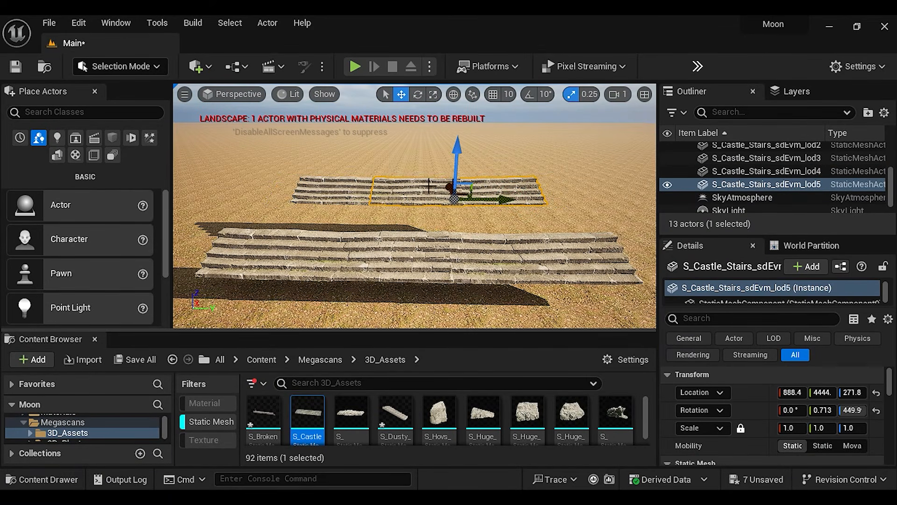
Duplicate one third-tier stair piece upward and backward as a fourth tier at about X 1010, Z 357.7
{"action": "left_click_drag", "start_coordinate": [457, 157], "coordinate": [457, 134], "text": "alt"}
{"action": "right_click_drag", "start_coordinate": [505, 206], "coordinate": [472, 166]}
{"action": "left_click_drag", "start_coordinate": [327, 172], "coordinate": [369, 172]}
{"action": "right_click_drag", "start_coordinate": [421, 187], "coordinate": [444, 173]}
{"action": "left_click_drag", "start_coordinate": [444, 161], "coordinate": [414, 161]}
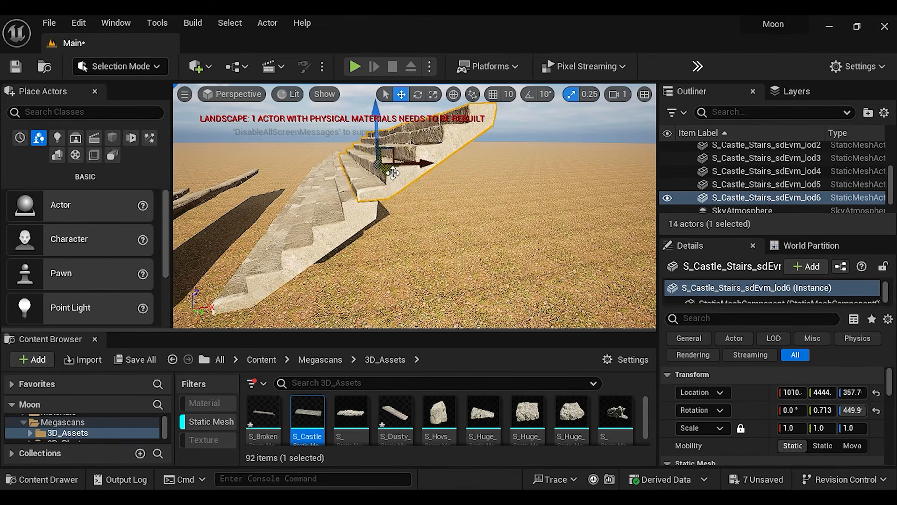
Centre the topmost stair piece behind the third tier at about X 1272, Y 4273, Z 360.2
{"action": "left_click_drag", "start_coordinate": [375, 136], "coordinate": [376, 134]}
{"action": "right_click_drag", "start_coordinate": [397, 178], "coordinate": [467, 182]}
{"action": "left_click_drag", "start_coordinate": [477, 183], "coordinate": [434, 182]}
{"action": "right_click_drag", "start_coordinate": [467, 196], "coordinate": [401, 187]}
{"action": "left_click_drag", "start_coordinate": [397, 212], "coordinate": [450, 211]}
{"action": "right_click_drag", "start_coordinate": [449, 212], "coordinate": [424, 191]}
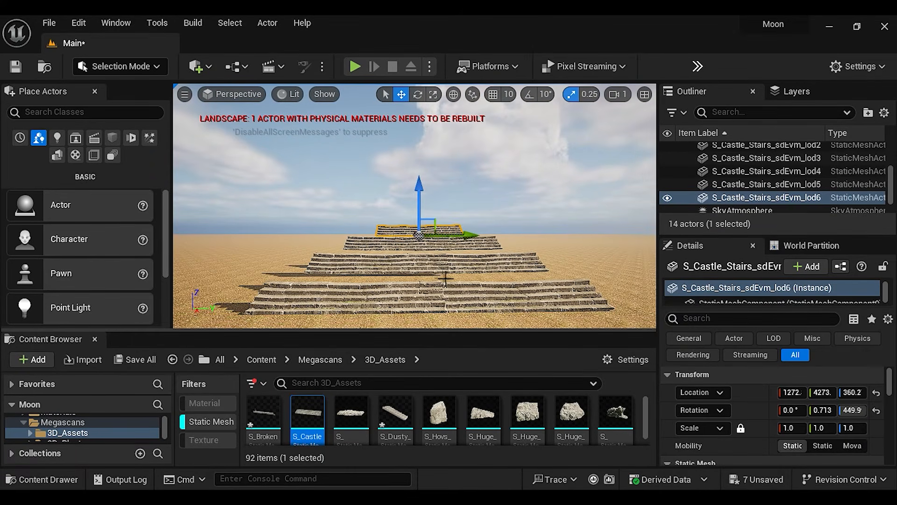
{"action": "left_click", "coordinate": [574, 265]}
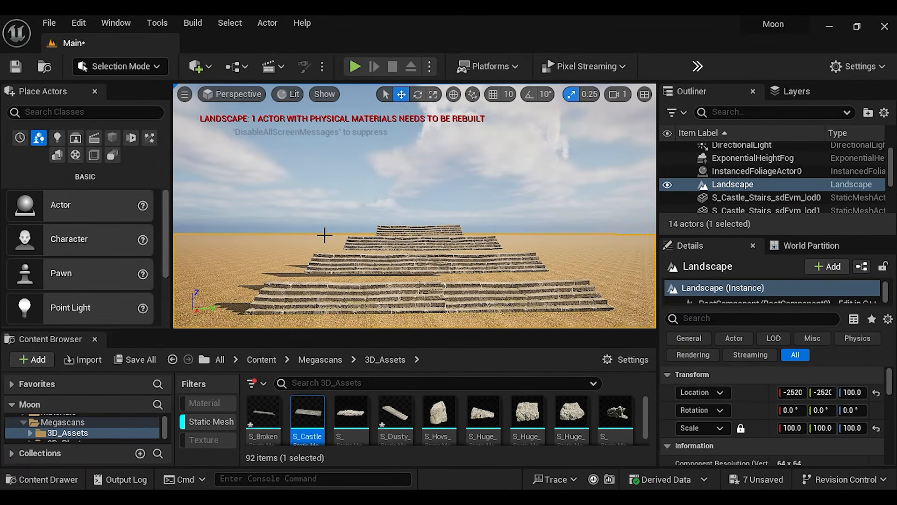
Find the Japanese Shrine Stone Floor among the locally downloaded Quixel Bridge assets and add it to the project
{"action": "scroll", "coordinate": [437, 420], "scroll_direction": "down", "scroll_amount": 10}
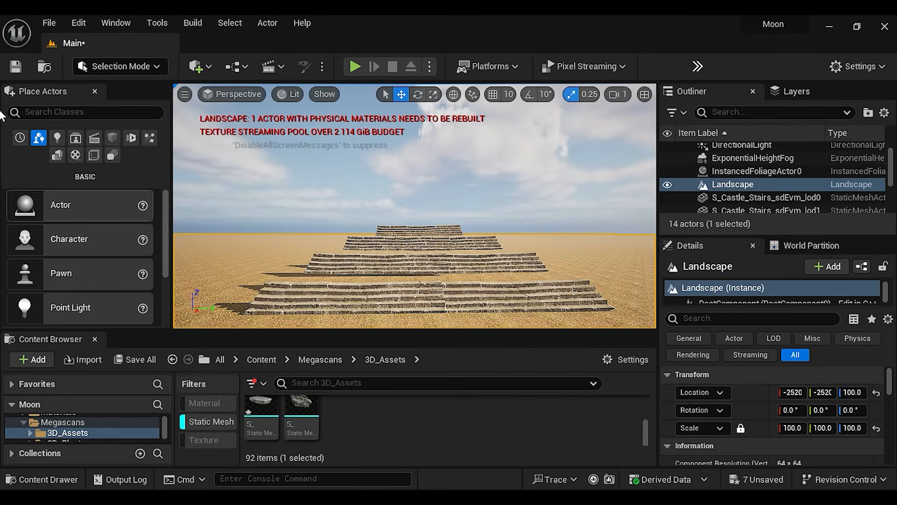
{"action": "left_click", "coordinate": [208, 69]}
{"action": "left_click", "coordinate": [236, 114]}
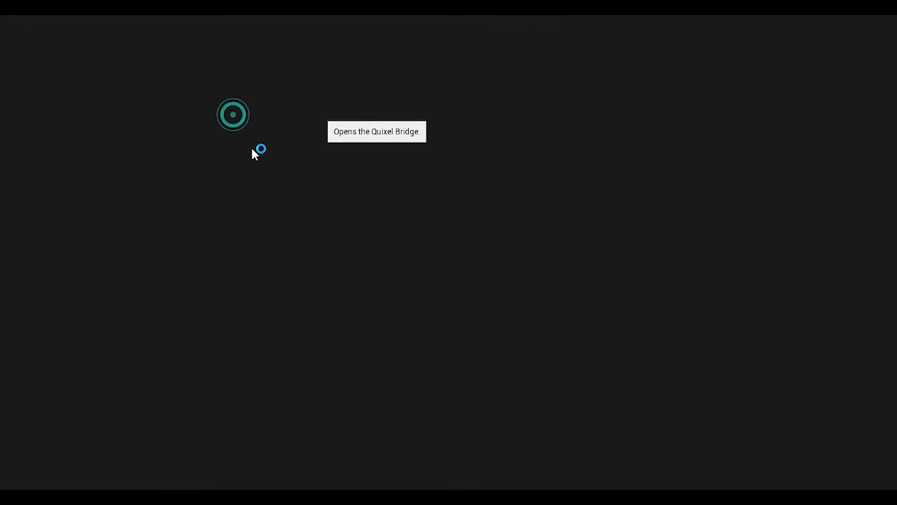
{"action": "scroll", "coordinate": [524, 387], "scroll_direction": "down", "scroll_amount": 15}
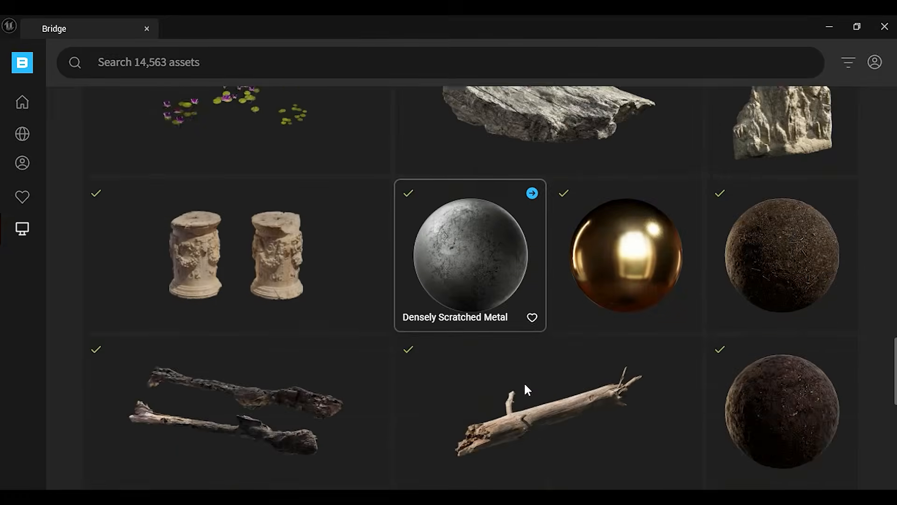
{"action": "scroll", "coordinate": [526, 388], "scroll_direction": "down", "scroll_amount": 10}
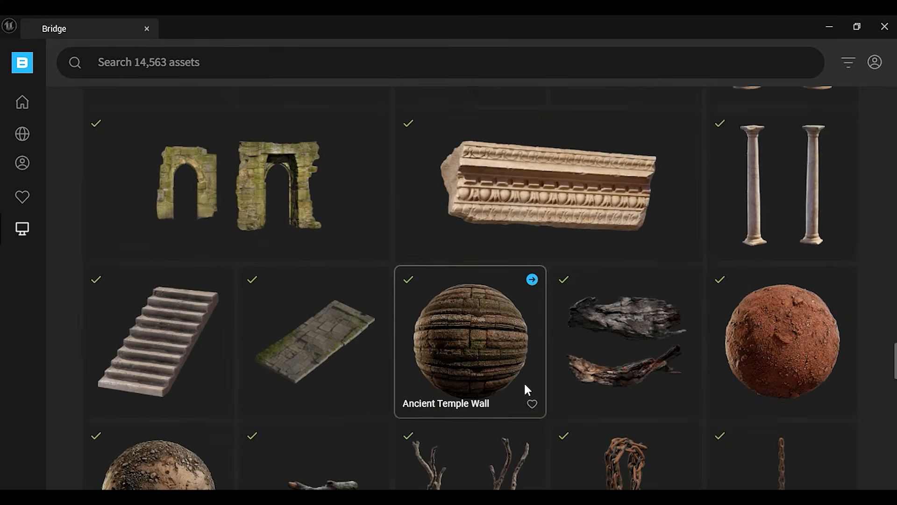
{"action": "left_click", "coordinate": [304, 296]}
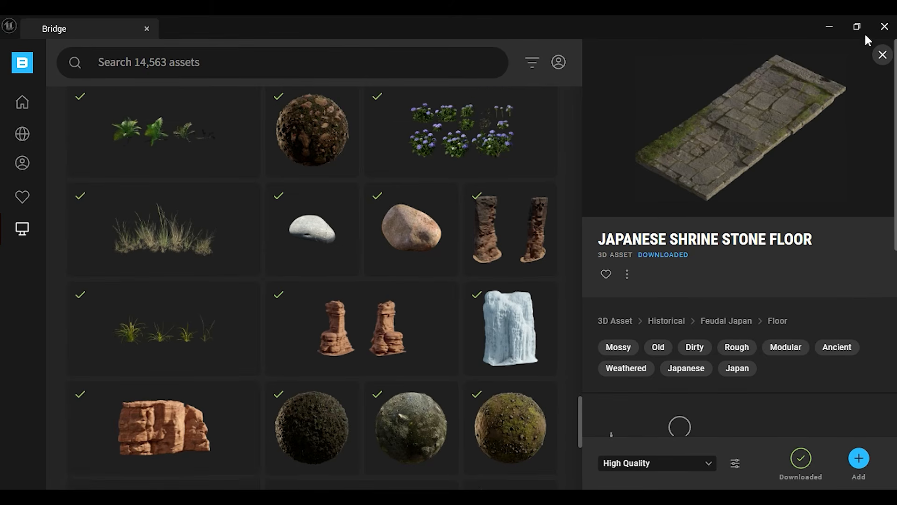
{"action": "left_click", "coordinate": [888, 29]}
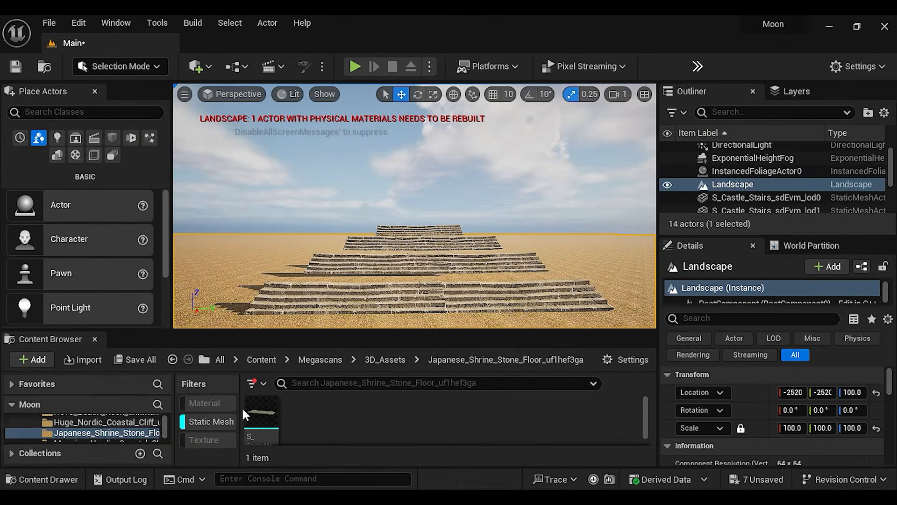
Place the Japanese Shrine Stone Floor on the lowest stair tier at about X 207, Y 3858, Z 167.6 and rotate it -90° about Z
{"action": "left_click_drag", "start_coordinate": [262, 413], "coordinate": [330, 290]}
{"action": "key", "text": "w"}
{"action": "right_click_drag", "start_coordinate": [397, 300], "coordinate": [384, 322]}
{"action": "key", "text": "s"}
{"action": "key", "text": "w"}
{"action": "left_click", "coordinate": [418, 94]}
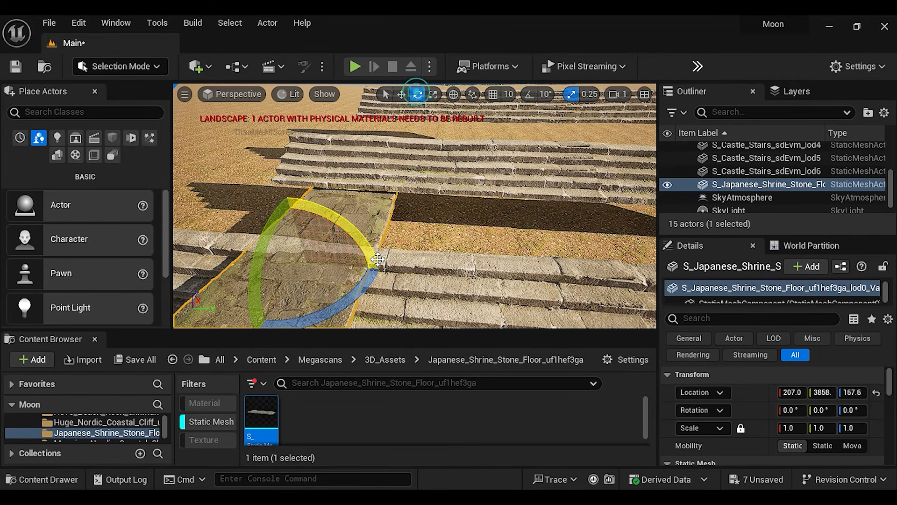
{"action": "left_click_drag", "start_coordinate": [359, 300], "coordinate": [214, 255]}
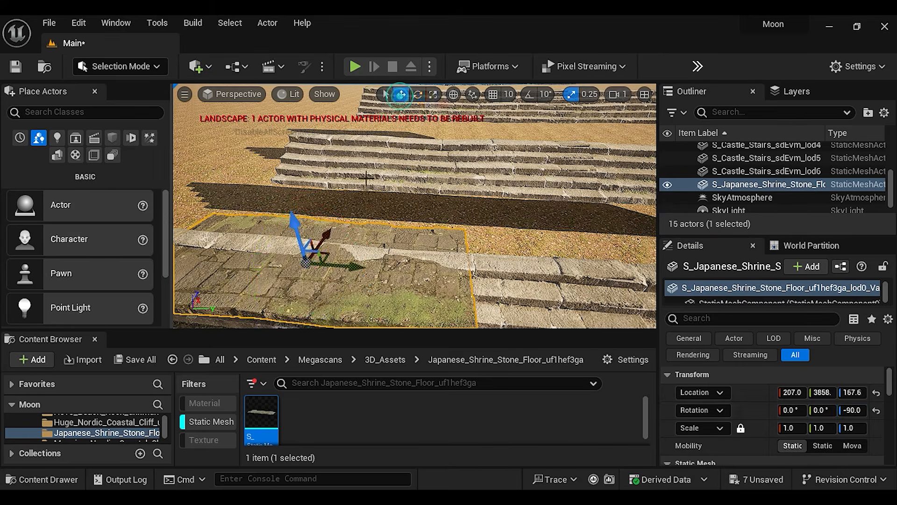
Move the stone floor slab into the gap between the first and second stair tiers
{"action": "right_click_drag", "start_coordinate": [414, 206], "coordinate": [463, 215]}
{"action": "key", "text": "w"}
{"action": "key", "text": "s"}
{"action": "key", "text": "a"}
{"action": "key", "text": "s"}
{"action": "left_click_drag", "start_coordinate": [398, 224], "coordinate": [379, 222]}
{"action": "right_click_drag", "start_coordinate": [378, 222], "coordinate": [327, 220]}
Duplicate the slab to pave the gaps behind the stair tiers, with one at scale 1.5 at about X 695.6, Y 4384, Z 250.8
{"action": "key", "text": "w"}
{"action": "left_click_drag", "start_coordinate": [445, 136], "coordinate": [445, 130]}
{"action": "right_click_drag", "start_coordinate": [445, 130], "coordinate": [364, 184]}
{"action": "left_click_drag", "start_coordinate": [362, 184], "coordinate": [468, 191], "text": "alt"}
{"action": "left_click_drag", "start_coordinate": [397, 197], "coordinate": [467, 201], "text": "alt"}
{"action": "right_click_drag", "start_coordinate": [467, 201], "coordinate": [449, 187]}
{"action": "left_click_drag", "start_coordinate": [512, 196], "coordinate": [510, 145], "text": "alt"}
{"action": "left_click_drag", "start_coordinate": [538, 140], "coordinate": [542, 107]}
{"action": "right_click_drag", "start_coordinate": [542, 107], "coordinate": [449, 210]}
{"action": "left_click_drag", "start_coordinate": [448, 210], "coordinate": [409, 213]}
{"action": "left_click", "coordinate": [434, 95]}
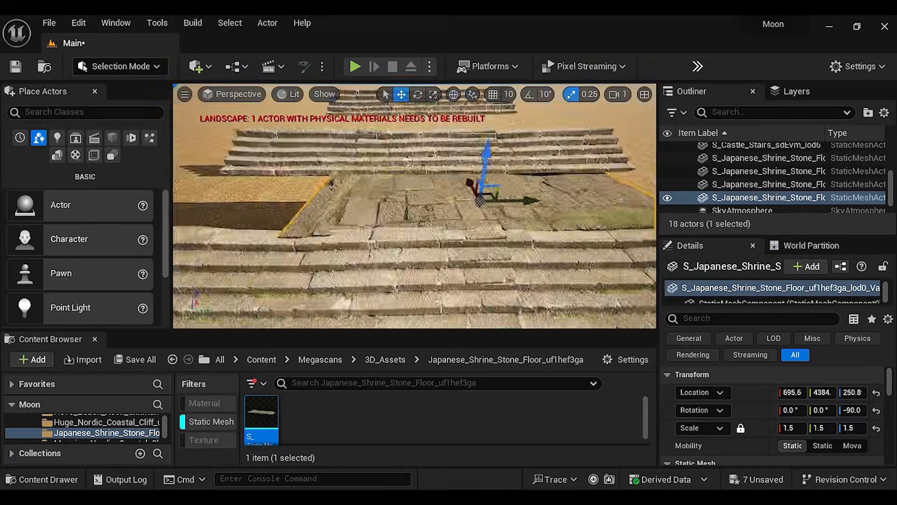
Adjust the position and slight tilt of the floor slabs so they cover the gaps between the upper stair tiers
{"action": "right_click_drag", "start_coordinate": [421, 206], "coordinate": [374, 201]}
{"action": "left_click_drag", "start_coordinate": [374, 201], "coordinate": [547, 212], "text": "alt"}
{"action": "right_click_drag", "start_coordinate": [415, 205], "coordinate": [327, 197]}
{"action": "left_click_drag", "start_coordinate": [429, 195], "coordinate": [429, 190]}
{"action": "left_click_drag", "start_coordinate": [822, 410], "coordinate": [815, 410]}
{"action": "right_click_drag", "start_coordinate": [415, 206], "coordinate": [467, 234]}
{"action": "left_click_drag", "start_coordinate": [453, 154], "coordinate": [453, 148]}
{"action": "right_click_drag", "start_coordinate": [415, 205], "coordinate": [365, 196]}
{"action": "left_click_drag", "start_coordinate": [792, 392], "coordinate": [799, 392]}
{"action": "right_click_drag", "start_coordinate": [415, 206], "coordinate": [486, 187]}
{"action": "left_click_drag", "start_coordinate": [853, 393], "coordinate": [860, 393]}
{"action": "right_click_drag", "start_coordinate": [415, 205], "coordinate": [346, 197]}
{"action": "left_click_drag", "start_coordinate": [822, 410], "coordinate": [831, 411]}
{"action": "left_click_drag", "start_coordinate": [823, 393], "coordinate": [811, 393]}
{"action": "right_click_drag", "start_coordinate": [415, 205], "coordinate": [421, 253]}
Fit an enlarged floor slab behind the third tier at about X 1145, Y 4282, Z 324, scaled 2.192 × 2.192 × 2.75
{"action": "key", "text": "r"}
{"action": "left_click_drag", "start_coordinate": [421, 218], "coordinate": [435, 208]}
{"action": "key", "text": "w"}
{"action": "left_click_drag", "start_coordinate": [449, 190], "coordinate": [463, 190]}
{"action": "right_click_drag", "start_coordinate": [415, 206], "coordinate": [486, 187]}
{"action": "left_click_drag", "start_coordinate": [357, 172], "coordinate": [357, 170]}
{"action": "right_click_drag", "start_coordinate": [415, 206], "coordinate": [415, 234]}
{"action": "key", "text": "e"}
{"action": "left_click_drag", "start_coordinate": [479, 236], "coordinate": [485, 244]}
{"action": "key", "text": "r"}
{"action": "left_click_drag", "start_coordinate": [426, 249], "coordinate": [425, 247]}
{"action": "key", "text": "w"}
{"action": "right_click_drag", "start_coordinate": [415, 206], "coordinate": [533, 220]}
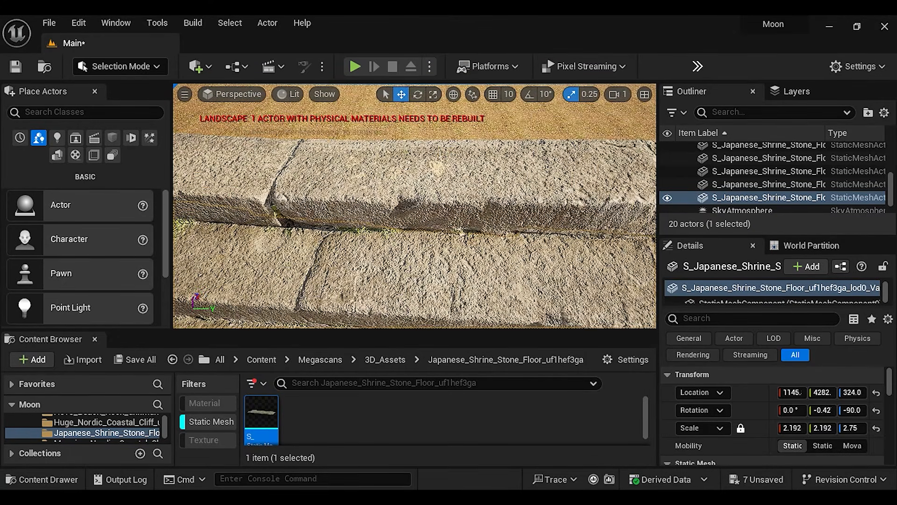
Add a cube shape above the topmost stairs and widen it to a Y scale of 6.25
{"action": "key", "text": "f"}
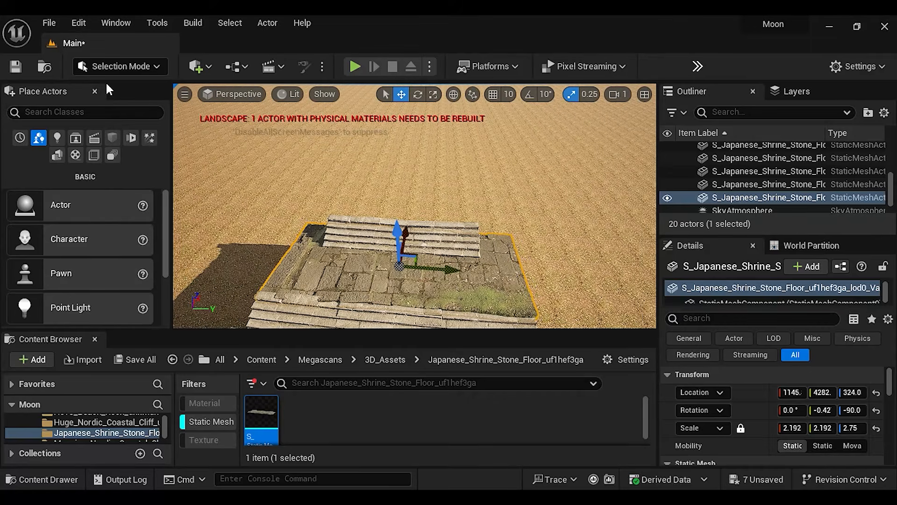
{"action": "left_click", "coordinate": [209, 67]}
{"action": "mouse_move", "coordinate": [253, 231]}
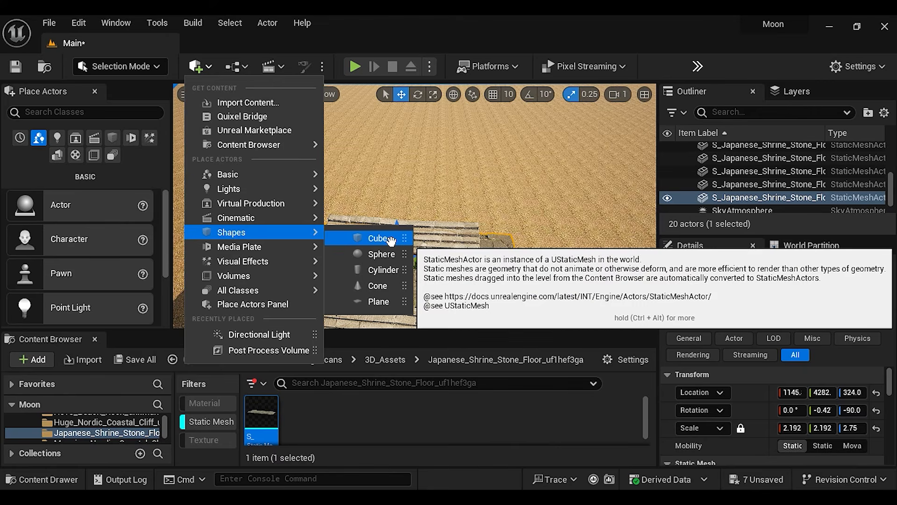
{"action": "left_click", "coordinate": [390, 240]}
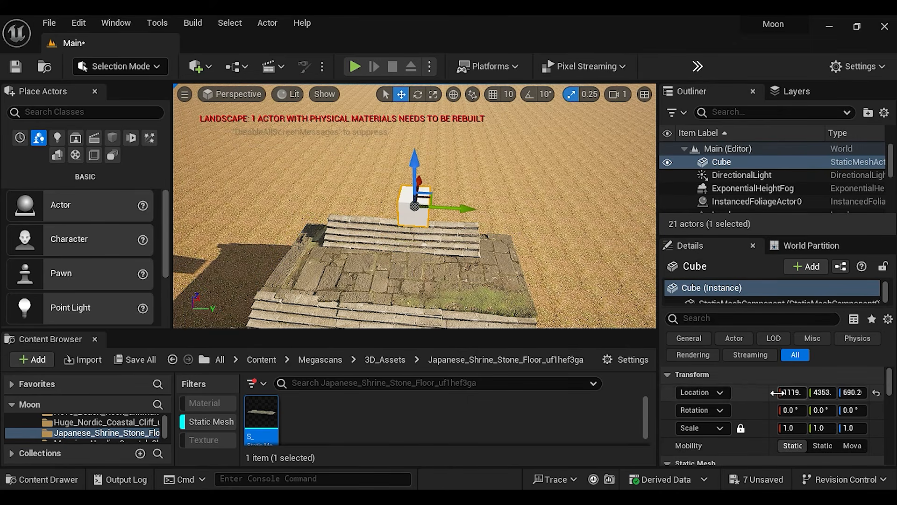
{"action": "left_click", "coordinate": [433, 95]}
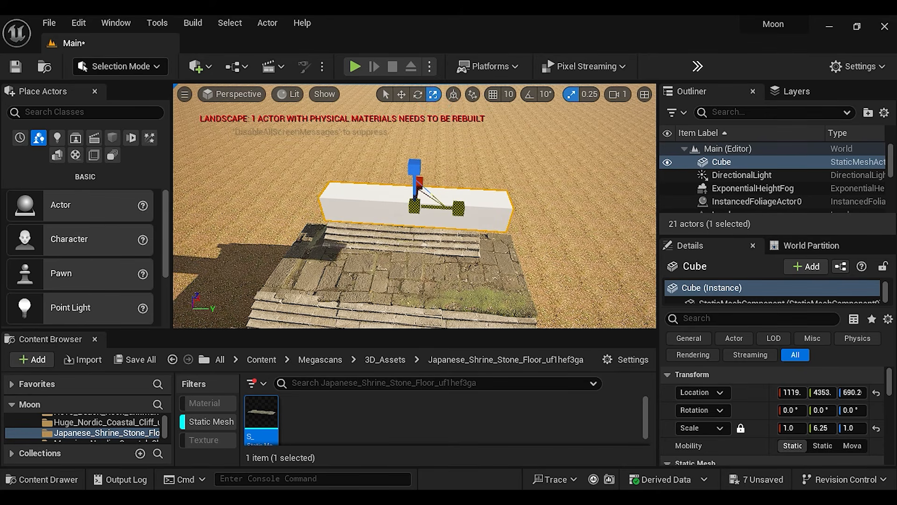
Lower the cube to the top of the stairs and stretch it backward into a platform
{"action": "left_click", "coordinate": [401, 95]}
{"action": "left_click_drag", "start_coordinate": [414, 169], "coordinate": [415, 206]}
{"action": "left_click_drag", "start_coordinate": [472, 219], "coordinate": [447, 219]}
{"action": "left_click", "coordinate": [433, 94]}
{"action": "mouse_move", "coordinate": [444, 220]}
{"action": "left_mouse_down"}
{"action": "mouse_move", "coordinate": [467, 222]}
{"action": "mouse_move", "coordinate": [439, 223]}
{"action": "left_mouse_up"}
{"action": "right_click_drag", "start_coordinate": [438, 223], "coordinate": [421, 206]}
{"action": "left_click_drag", "start_coordinate": [388, 205], "coordinate": [554, 195]}
Align the platform cube behind the topmost stairs at about X 1865, Y 4276, Z 307.3, with scale 10.75 × 7.25 × 2.75
{"action": "left_click", "coordinate": [402, 94]}
{"action": "left_click_drag", "start_coordinate": [533, 152], "coordinate": [531, 166]}
{"action": "right_click_drag", "start_coordinate": [531, 166], "coordinate": [493, 155]}
{"action": "left_click_drag", "start_coordinate": [493, 155], "coordinate": [493, 152]}
{"action": "right_click_drag", "start_coordinate": [493, 152], "coordinate": [435, 187]}
{"action": "left_click", "coordinate": [433, 94]}
{"action": "mouse_move", "coordinate": [434, 161]}
{"action": "left_mouse_down"}
{"action": "mouse_move", "coordinate": [433, 141]}
{"action": "mouse_move", "coordinate": [434, 171]}
{"action": "left_mouse_up"}
{"action": "left_click", "coordinate": [401, 95]}
{"action": "right_click_drag", "start_coordinate": [434, 171], "coordinate": [411, 206]}
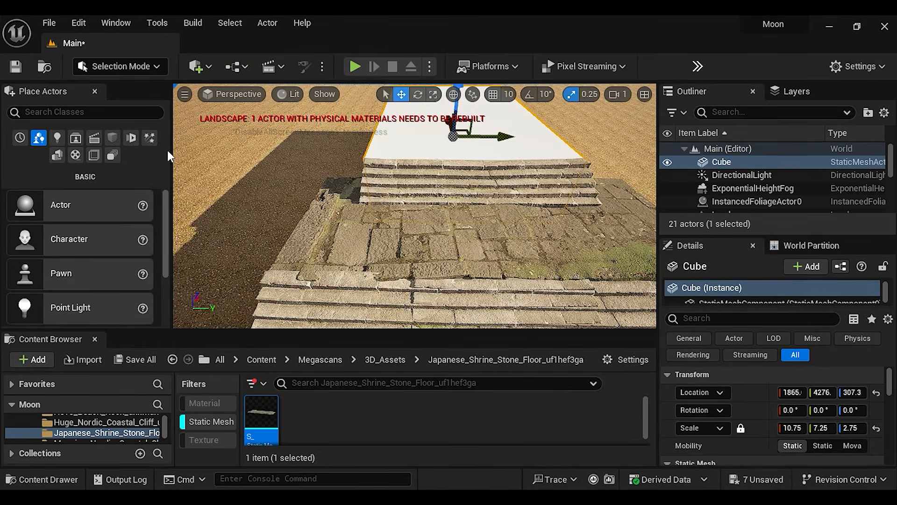
Find the Rosso Levanto Marble surface in Quixel Bridge and start downloading it at Highest Quality
{"action": "left_click", "coordinate": [201, 67]}
{"action": "left_click", "coordinate": [237, 116]}
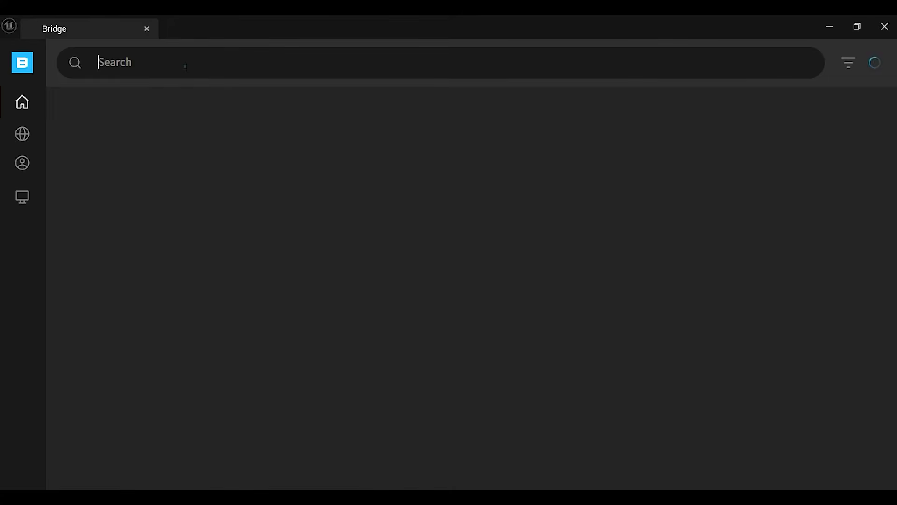
{"action": "left_click", "coordinate": [185, 64]}
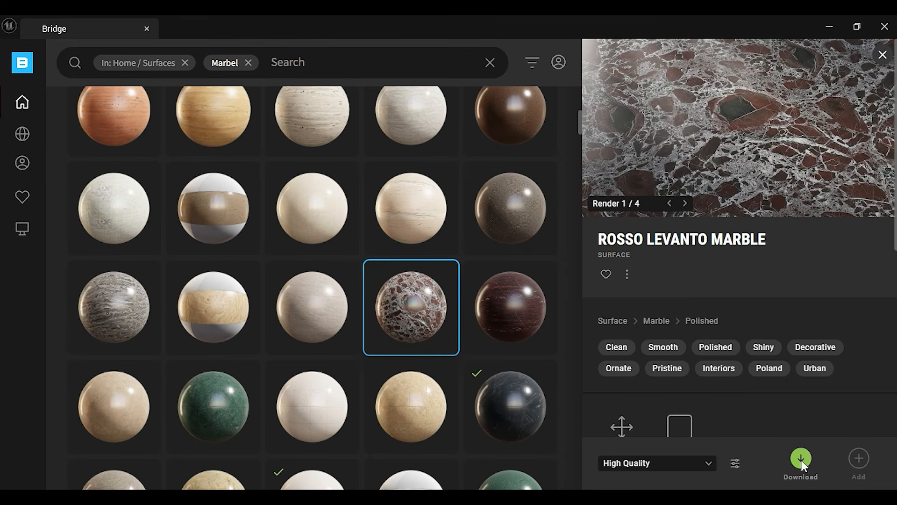
{"action": "left_click", "coordinate": [661, 464]}
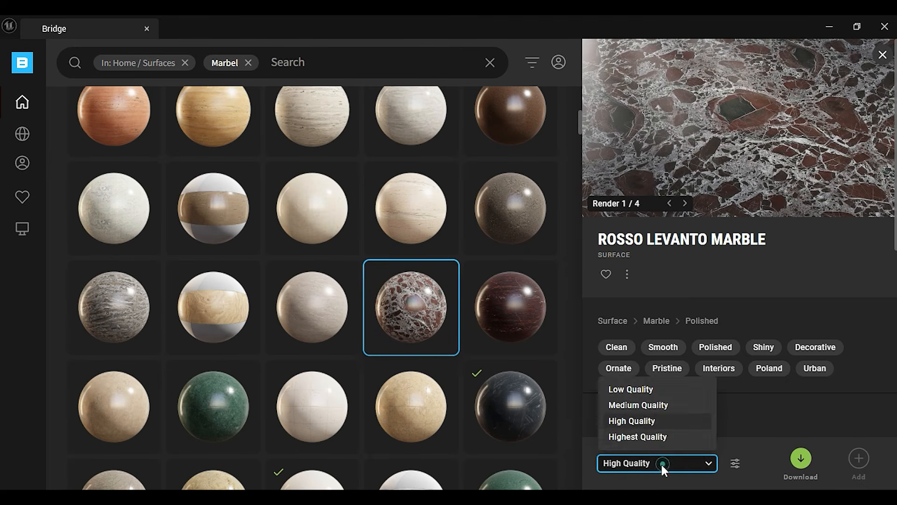
{"action": "left_click", "coordinate": [629, 434]}
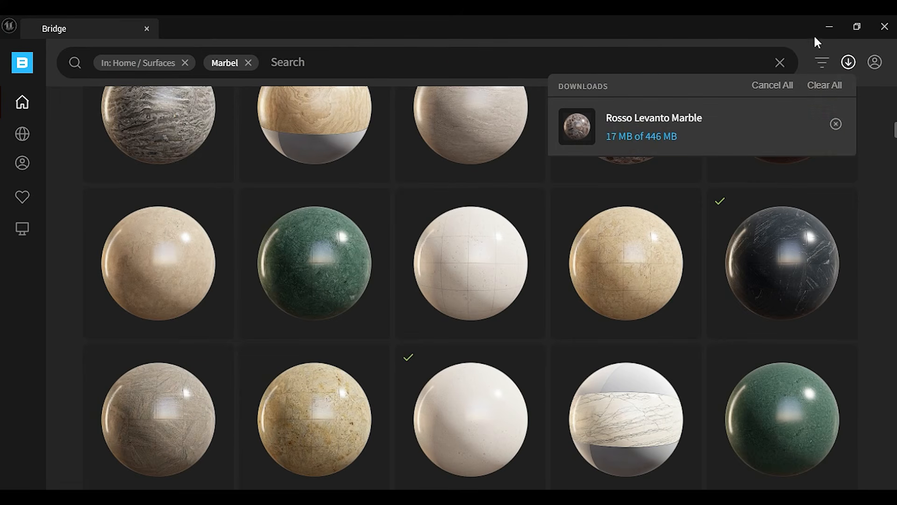
{"action": "left_click", "coordinate": [830, 26]}
Search the placeable actors for water and place a Water Body Lake before the stairs at about X -1091, Y 4162, Z 99.99
{"action": "right_click_drag", "start_coordinate": [451, 233], "coordinate": [439, 206]}
{"action": "left_click", "coordinate": [87, 116]}
{"action": "type", "text": "water"}
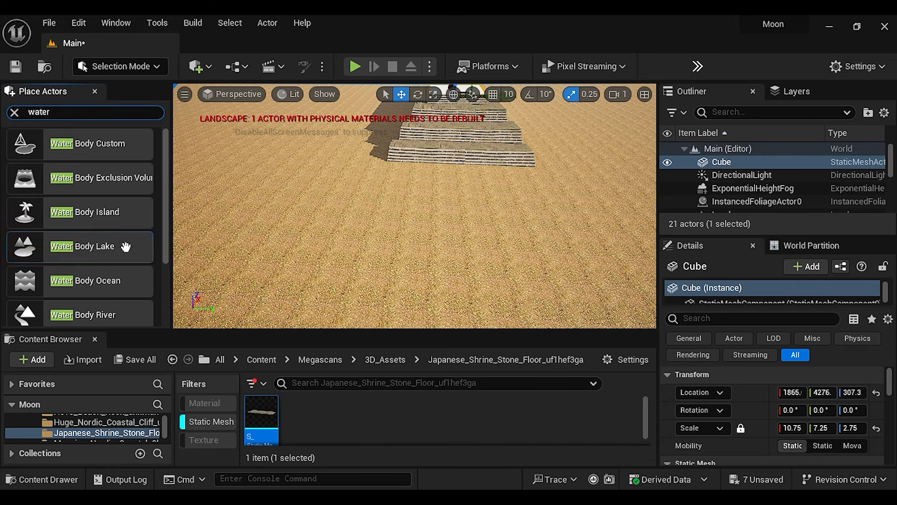
{"action": "left_click_drag", "start_coordinate": [108, 247], "coordinate": [273, 237]}
{"action": "left_click_drag", "start_coordinate": [454, 229], "coordinate": [456, 267]}
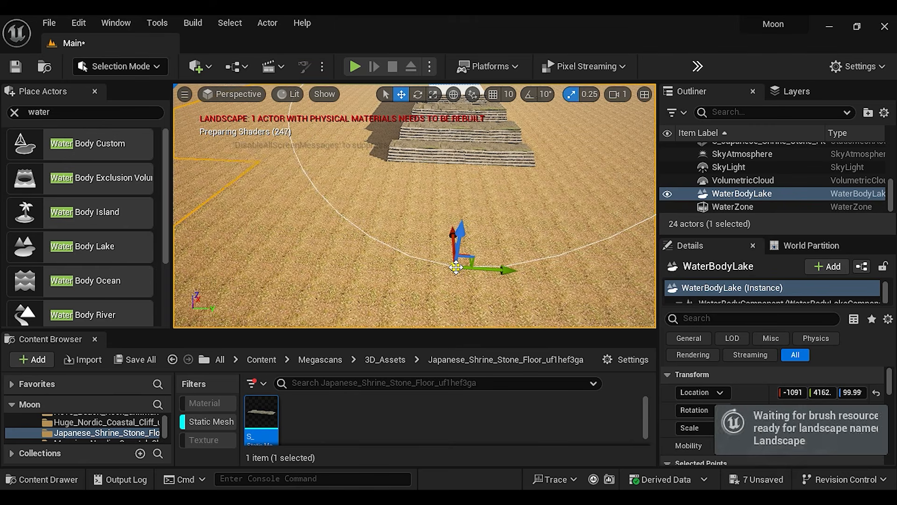
Move the lake's origin away from the stairs to about X -4115 and pull its two other spline points forward off the steps
{"action": "scroll", "coordinate": [455, 267], "scroll_direction": "down", "scroll_amount": 5}
{"action": "scroll", "coordinate": [455, 267], "scroll_direction": "down", "scroll_amount": 6}
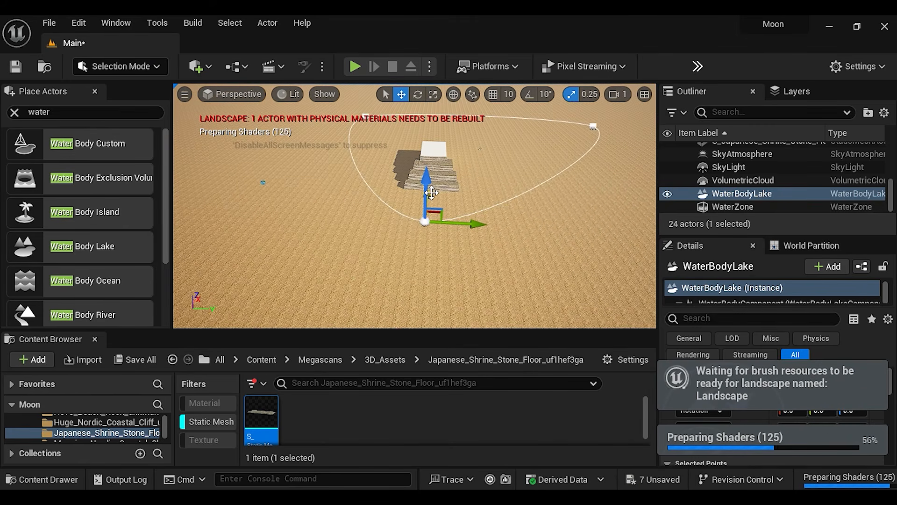
{"action": "left_click_drag", "start_coordinate": [429, 208], "coordinate": [416, 310]}
{"action": "left_click_drag", "start_coordinate": [359, 127], "coordinate": [297, 201]}
{"action": "left_click", "coordinate": [641, 159]}
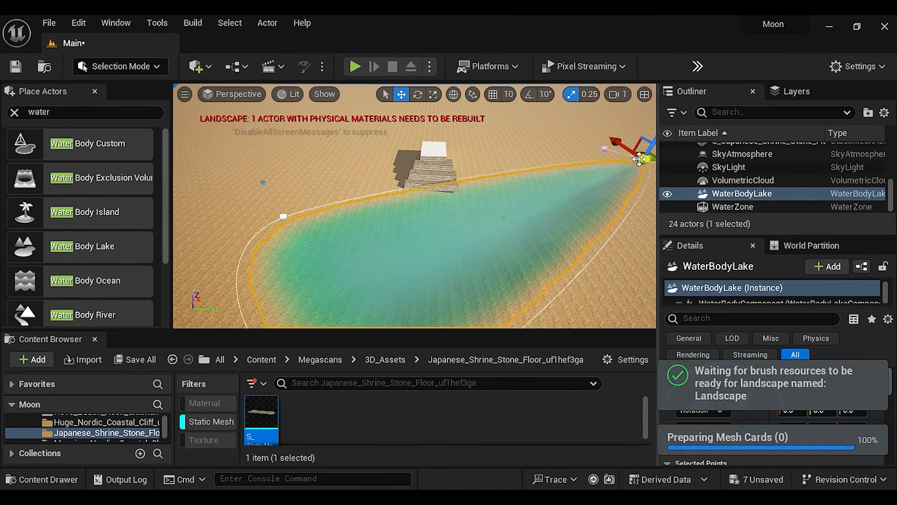
{"action": "left_click_drag", "start_coordinate": [619, 145], "coordinate": [641, 197]}
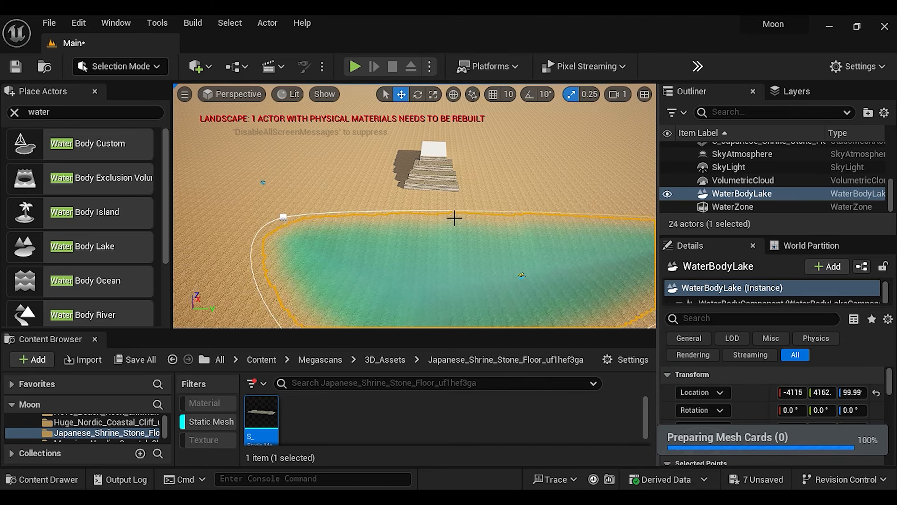
Narrow the lake by bringing its two stair-side spline points inward until they are centred in front of the stairs
{"action": "scroll", "coordinate": [495, 248], "scroll_direction": "down", "scroll_amount": 2}
{"action": "scroll", "coordinate": [490, 248], "scroll_direction": "down", "scroll_amount": 5}
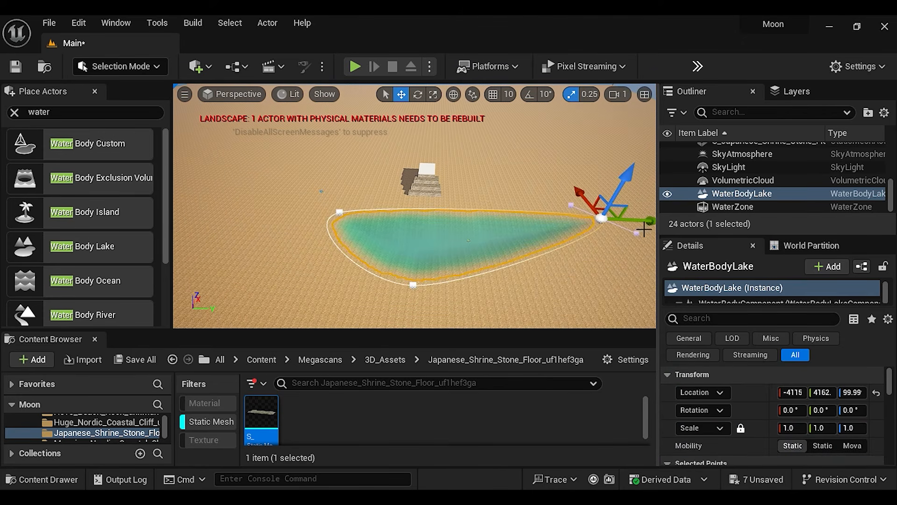
{"action": "left_click_drag", "start_coordinate": [581, 236], "coordinate": [504, 247]}
{"action": "left_click_drag", "start_coordinate": [340, 213], "coordinate": [444, 225]}
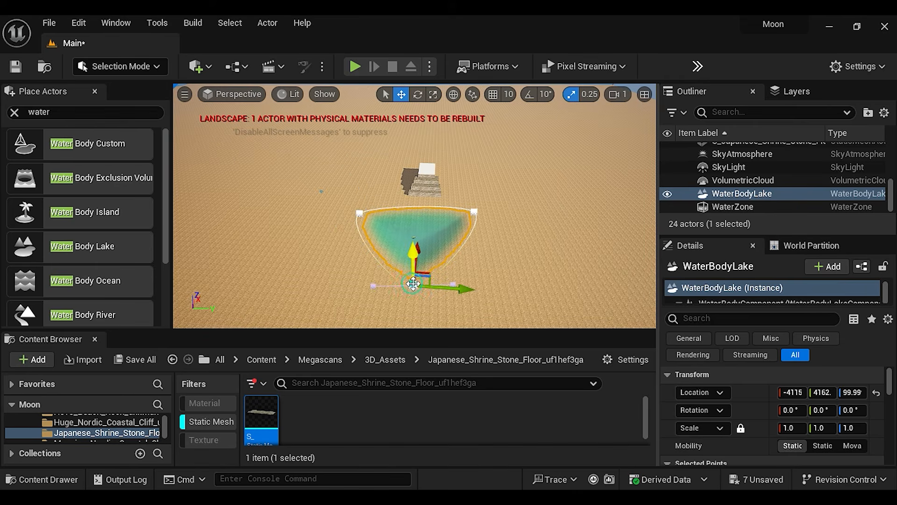
{"action": "left_click_drag", "start_coordinate": [418, 277], "coordinate": [411, 300]}
{"action": "right_click_drag", "start_coordinate": [515, 242], "coordinate": [487, 267]}
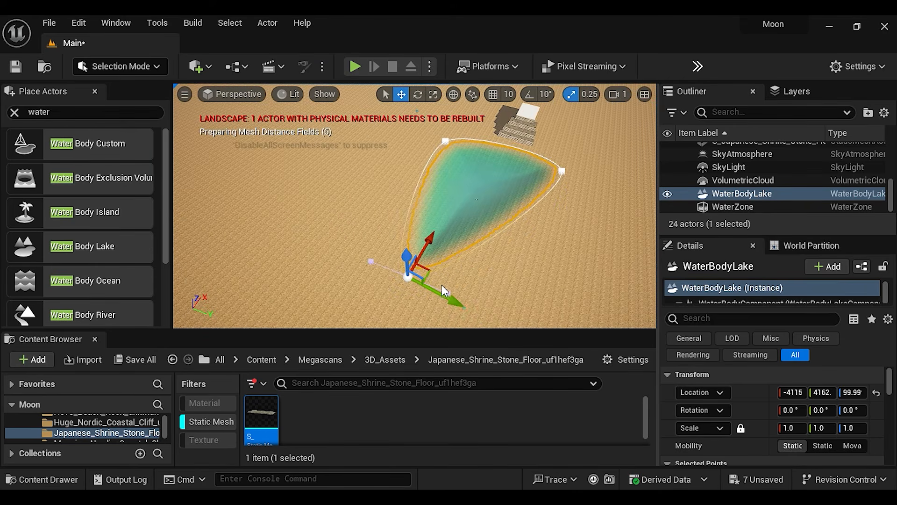
Add a fourth spline point on the lake's outer edge and move it outward to round the shore
{"action": "right_click", "coordinate": [485, 245]}
{"action": "left_click", "coordinate": [537, 271]}
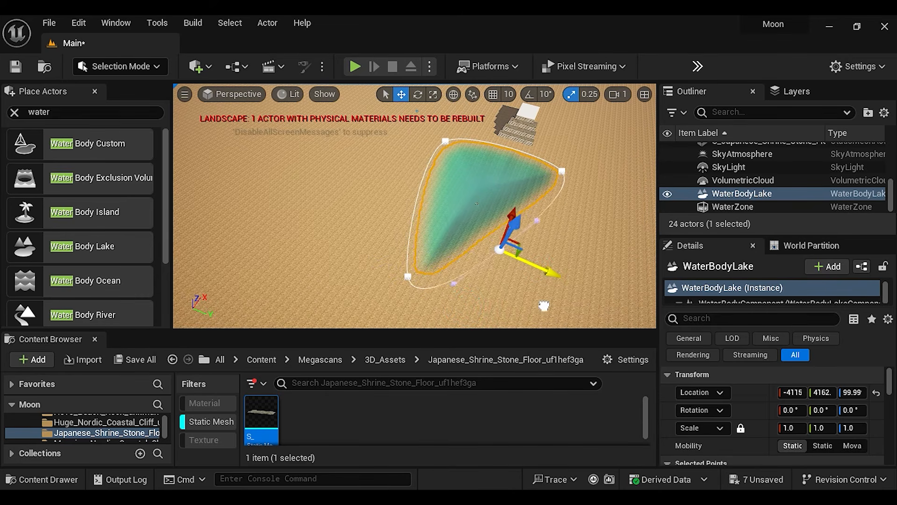
{"action": "left_click_drag", "start_coordinate": [544, 306], "coordinate": [563, 312]}
{"action": "left_click_drag", "start_coordinate": [529, 224], "coordinate": [522, 266]}
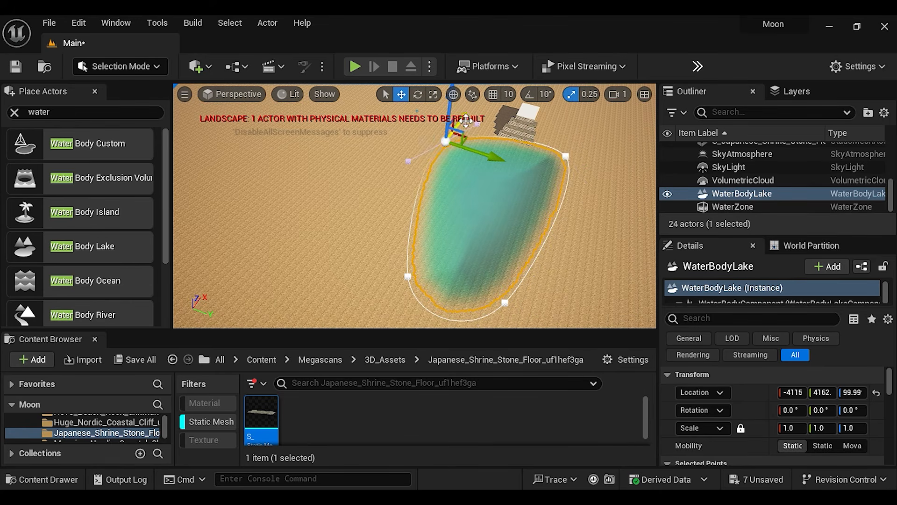
Adjust the lake's stair-side spline points so the water reaches the foot of the stairs, and save the current level
{"action": "right_click_drag", "start_coordinate": [569, 140], "coordinate": [636, 200]}
{"action": "mouse_move", "coordinate": [636, 200]}
{"action": "left_mouse_down"}
{"action": "mouse_move", "coordinate": [623, 192]}
{"action": "mouse_move", "coordinate": [633, 198]}
{"action": "left_mouse_up"}
{"action": "mouse_move", "coordinate": [633, 198]}
{"action": "right_mouse_down"}
{"action": "mouse_move", "coordinate": [633, 210]}
{"action": "mouse_move", "coordinate": [631, 159]}
{"action": "mouse_move", "coordinate": [631, 196]}
{"action": "mouse_move", "coordinate": [631, 187]}
{"action": "right_mouse_up"}
{"action": "left_click", "coordinate": [49, 23]}
{"action": "left_click", "coordinate": [87, 169]}
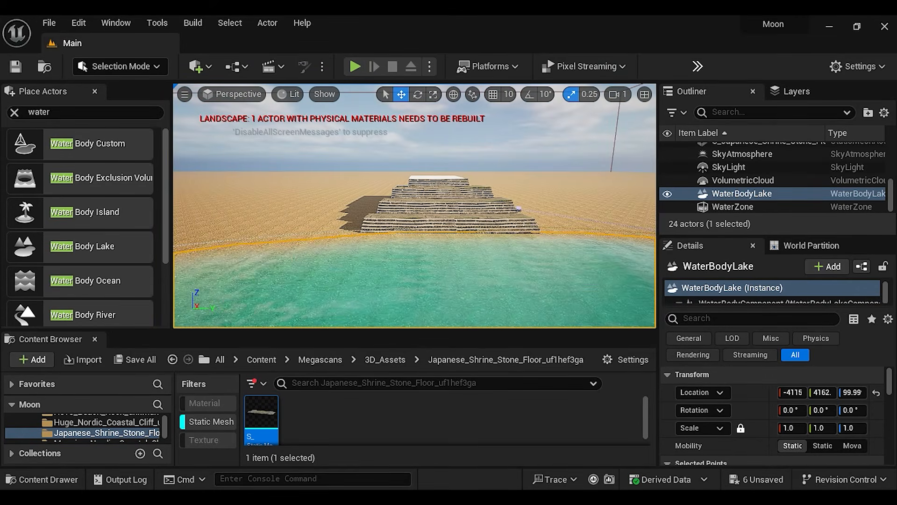
Export the downloaded Rosso Levanto Marble from Quixel Bridge into the project and show its assets without the Static Mesh filter
{"action": "left_click", "coordinate": [202, 66]}
{"action": "left_click", "coordinate": [224, 116]}
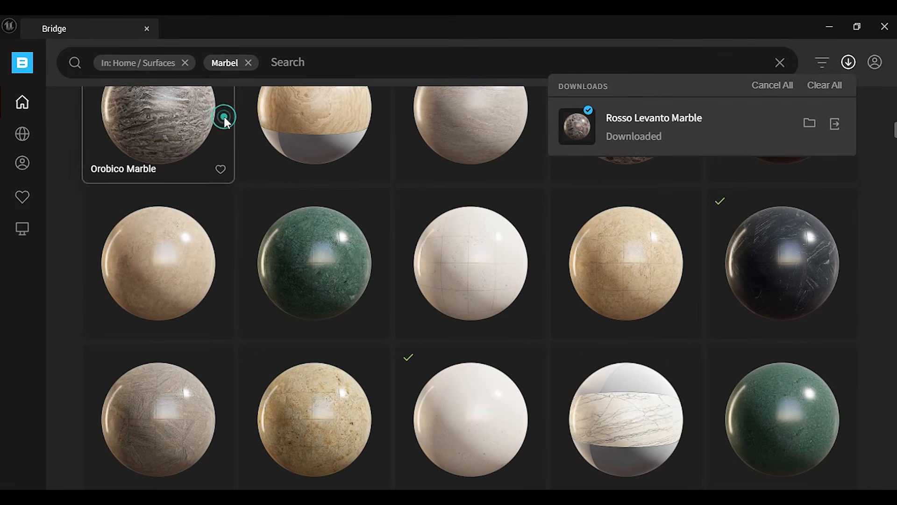
{"action": "left_click", "coordinate": [835, 124]}
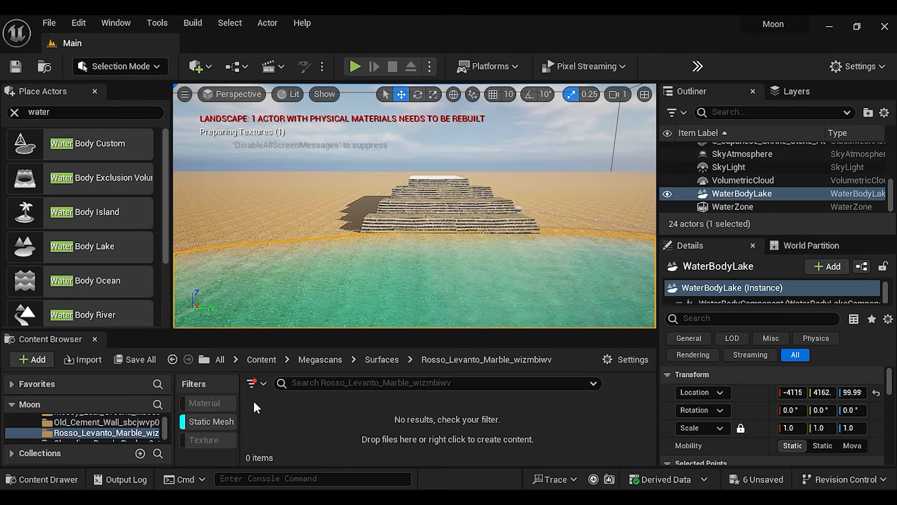
{"action": "left_click", "coordinate": [196, 422]}
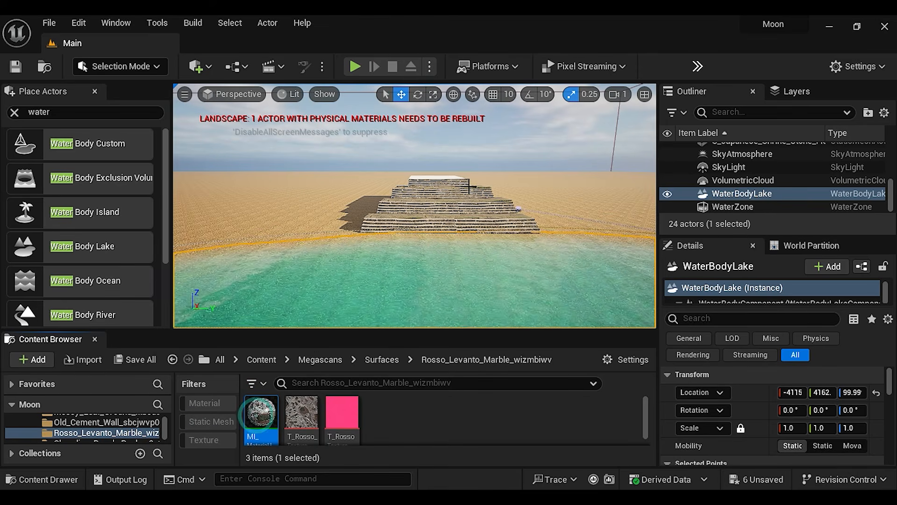
Apply the Rosso Levanto Marble material instance to the platform cube on top of the stairs
{"action": "key", "text": "w"}
{"action": "mouse_move", "coordinate": [469, 186]}
{"action": "right_mouse_down"}
{"action": "mouse_move", "coordinate": [473, 172]}
{"action": "mouse_move", "coordinate": [473, 202]}
{"action": "right_mouse_up"}
{"action": "key", "text": "w"}
{"action": "left_click_drag", "start_coordinate": [265, 410], "coordinate": [346, 306]}
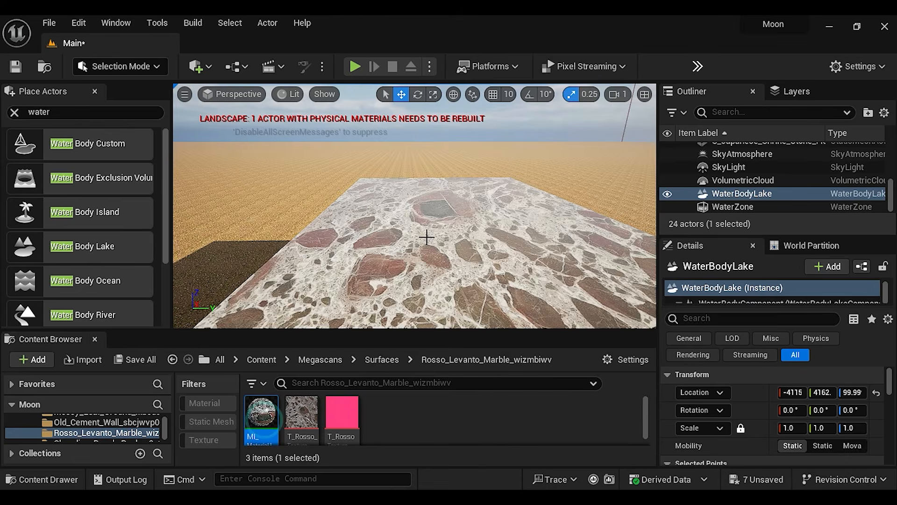
Switch to Sketchfab and inspect the Ganesh Prini statue model in the 3D viewer and on its model page
{"action": "scroll", "coordinate": [448, 267], "scroll_direction": "down", "scroll_amount": 5}
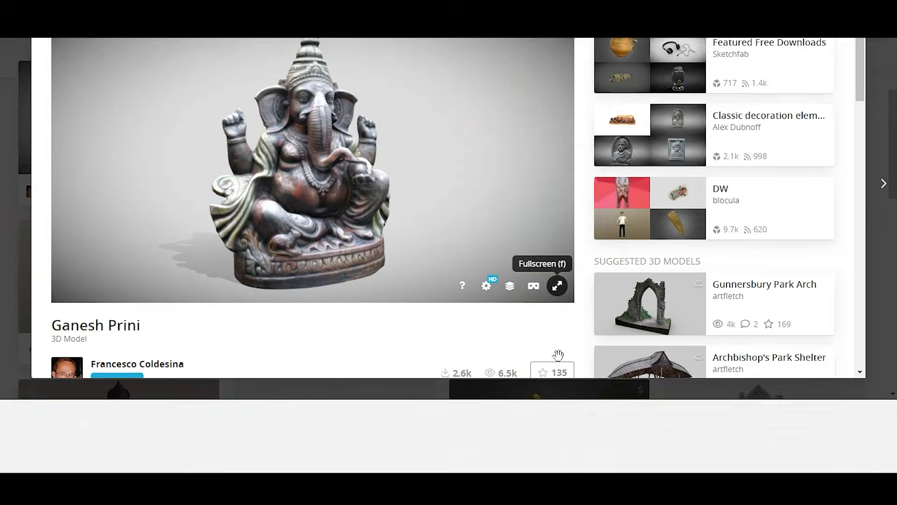
{"action": "left_click", "coordinate": [557, 285]}
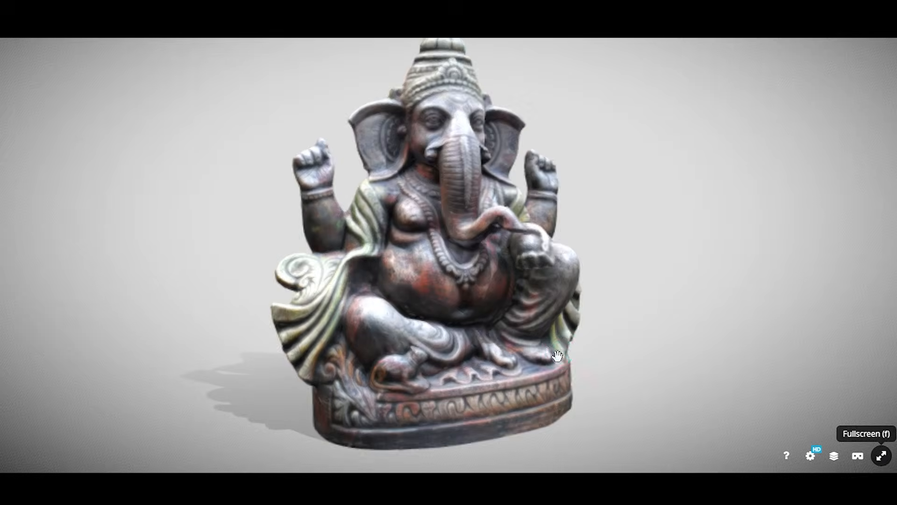
{"action": "left_click", "coordinate": [881, 456]}
{"action": "scroll", "coordinate": [326, 260], "scroll_direction": "up", "scroll_amount": 3}
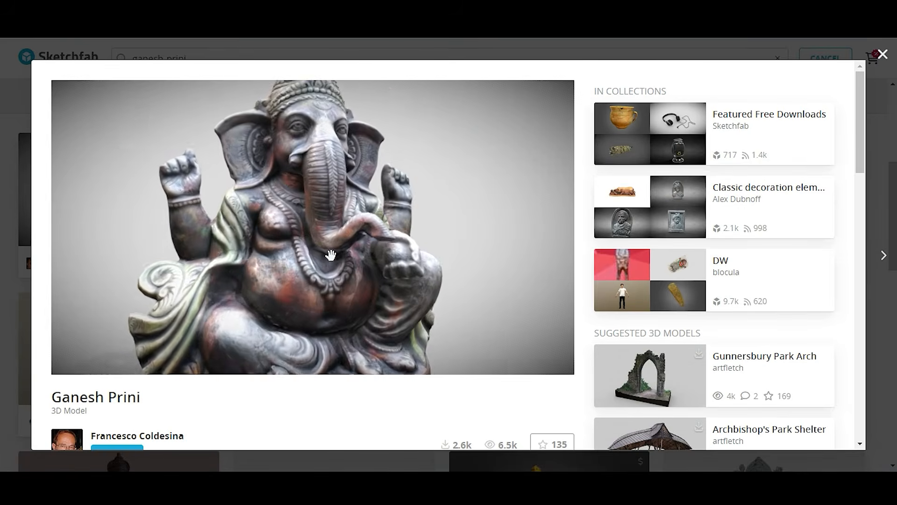
Download the Ganesh Prini model in its original FBX format and open the source folder of the extracted files
{"action": "scroll", "coordinate": [634, 311], "scroll_direction": "down", "scroll_amount": 4}
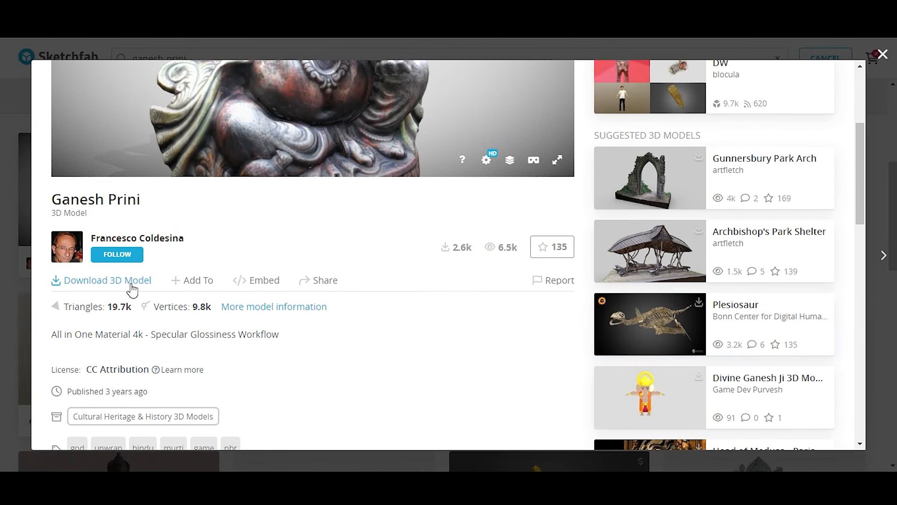
{"action": "left_click", "coordinate": [133, 282]}
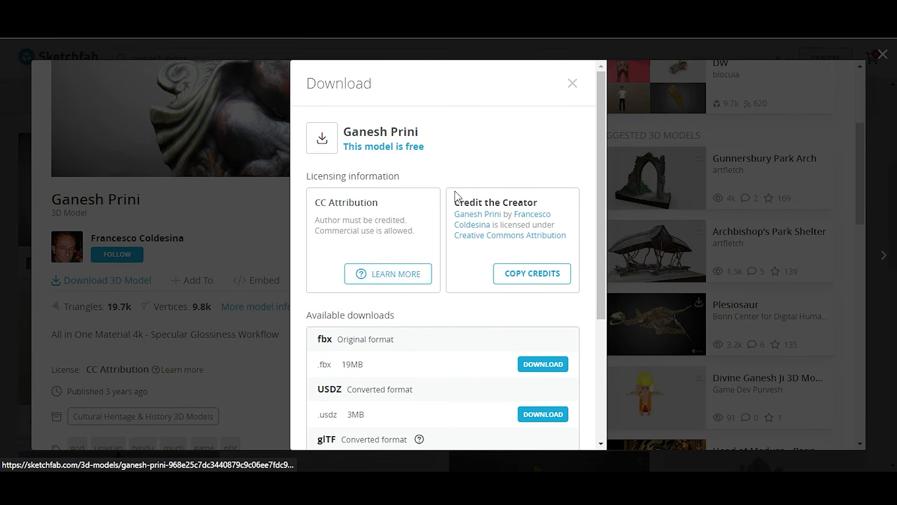
{"action": "scroll", "coordinate": [442, 307], "scroll_direction": "down", "scroll_amount": 3}
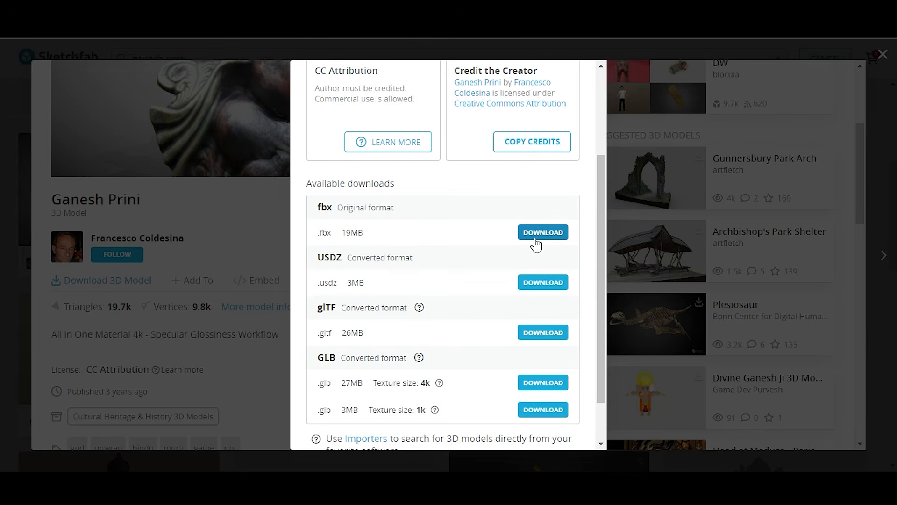
{"action": "left_click", "coordinate": [537, 233]}
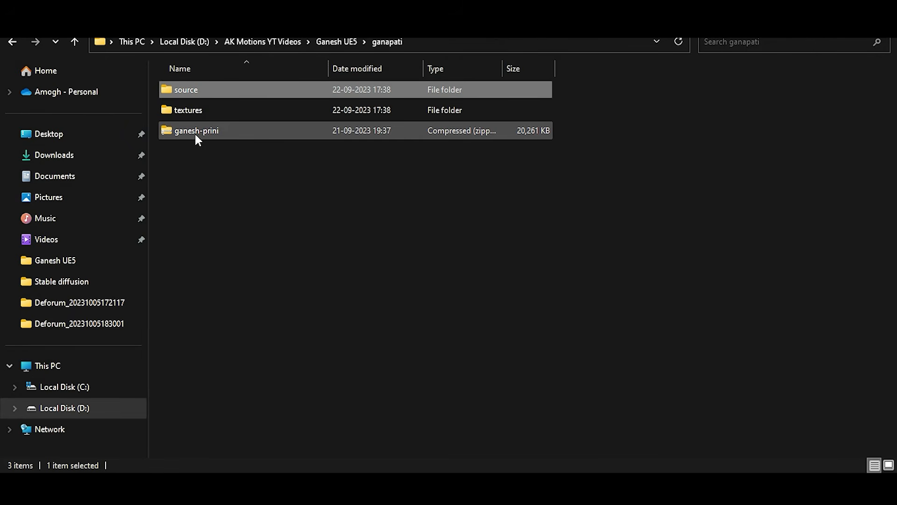
{"action": "double_click", "coordinate": [189, 89]}
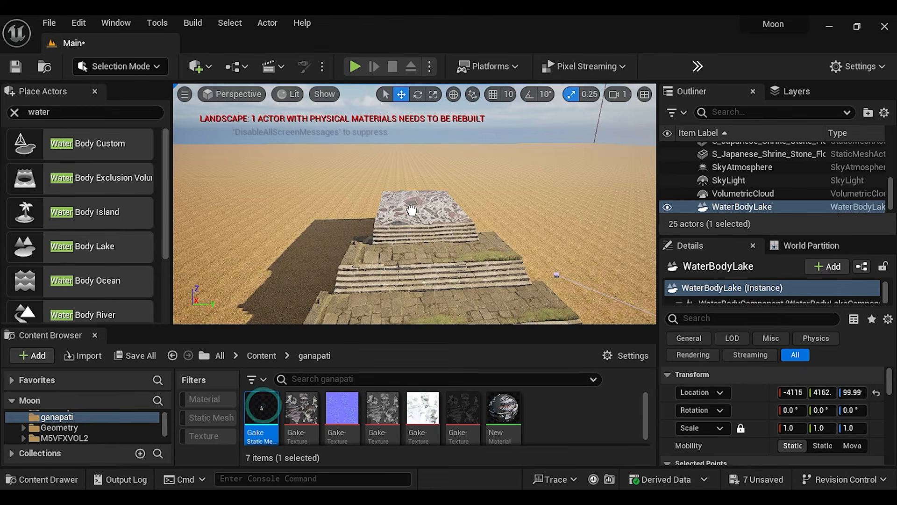
Place the Gake statue mesh from the ganapati folder on the marble platform and set its uniform scale to 300
{"action": "left_click", "coordinate": [423, 207]}
{"action": "key", "text": "f"}
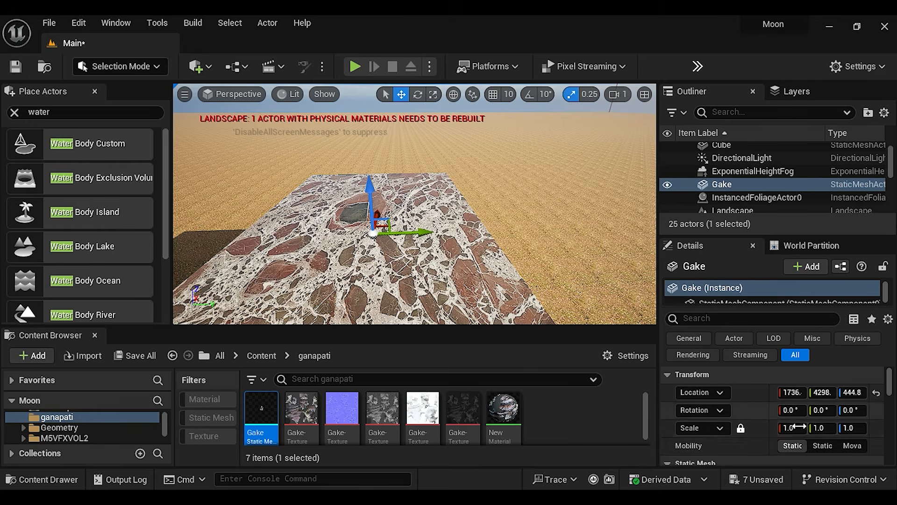
{"action": "key", "text": "Return"}
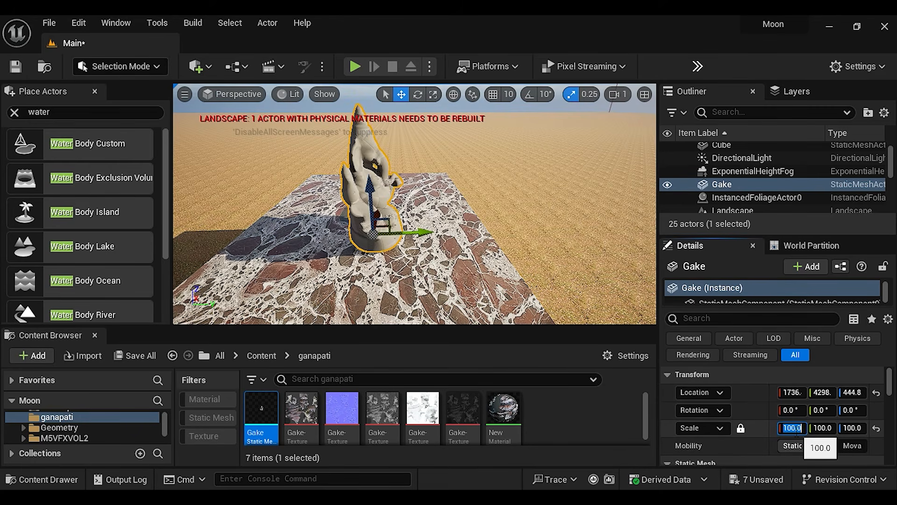
{"action": "type", "text": "500"}
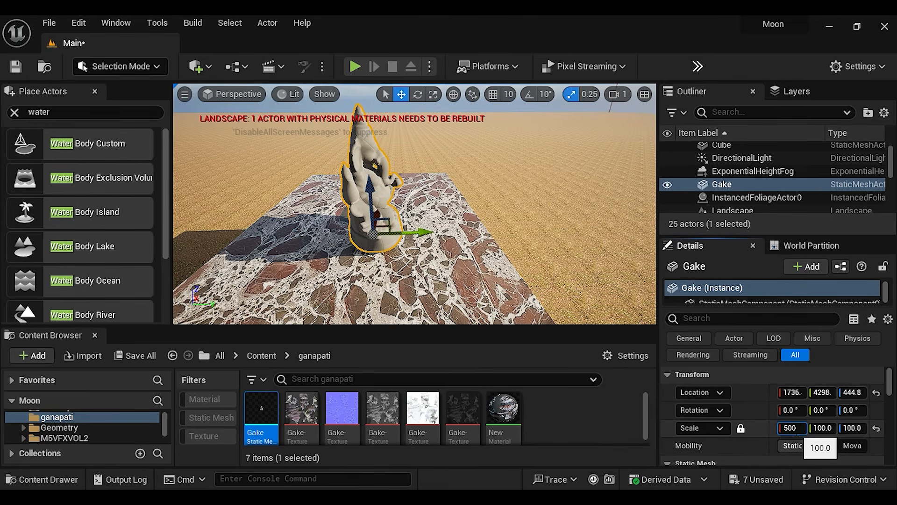
{"action": "key", "text": "Return"}
{"action": "type", "text": "300"}
{"action": "key", "text": "Return"}
Rotate the Ganesh statue 90° about the Z axis so it faces the stairs
{"action": "left_click", "coordinate": [580, 419]}
{"action": "left_click", "coordinate": [418, 94]}
{"action": "scroll", "coordinate": [427, 255], "scroll_direction": "down", "scroll_amount": 3}
{"action": "left_click_drag", "start_coordinate": [427, 259], "coordinate": [458, 243]}
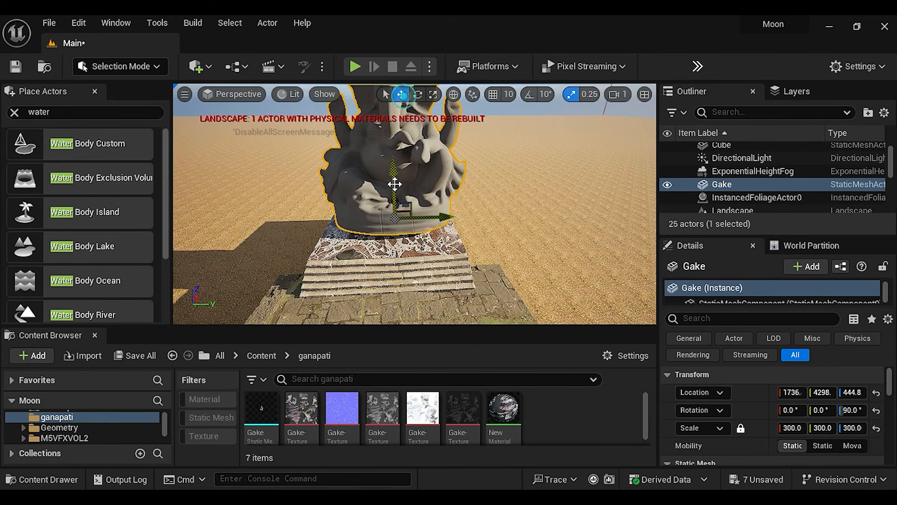
Move the statue to about X 1955, Y 4277, Z 365.9 so its base rests on the marble platform
{"action": "left_click", "coordinate": [441, 276]}
{"action": "scroll", "coordinate": [507, 271], "scroll_direction": "down", "scroll_amount": 4}
{"action": "mouse_move", "coordinate": [507, 271]}
{"action": "right_mouse_down"}
{"action": "mouse_move", "coordinate": [511, 239]}
{"action": "mouse_move", "coordinate": [515, 268]}
{"action": "right_mouse_up"}
{"action": "scroll", "coordinate": [515, 268], "scroll_direction": "up", "scroll_amount": 8}
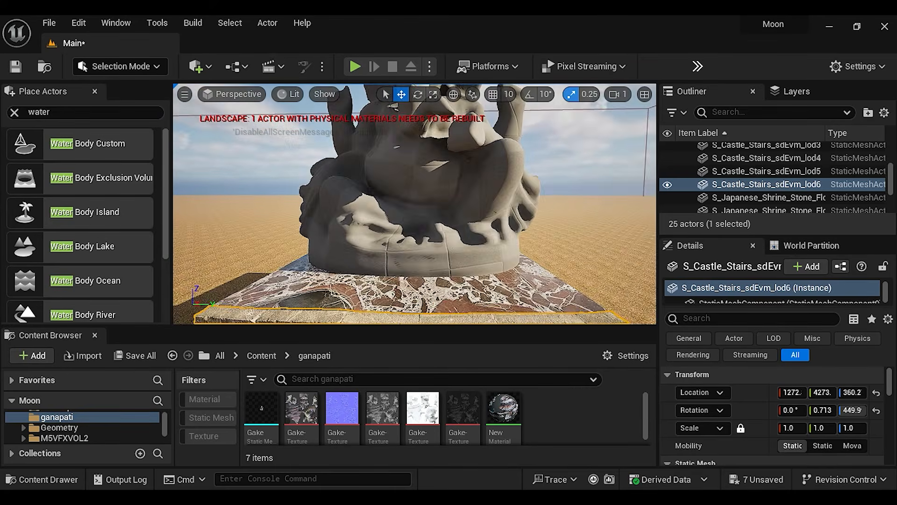
{"action": "left_click", "coordinate": [497, 232]}
{"action": "right_click_drag", "start_coordinate": [496, 233], "coordinate": [501, 232]}
{"action": "left_click_drag", "start_coordinate": [397, 243], "coordinate": [446, 239]}
{"action": "right_click_drag", "start_coordinate": [447, 239], "coordinate": [505, 241]}
{"action": "right_click_drag", "start_coordinate": [410, 296], "coordinate": [391, 293]}
Assign NewMaterial from the ganapati folder to the statue's material Element 0 and check the textured statue up close
{"action": "left_click", "coordinate": [503, 411]}
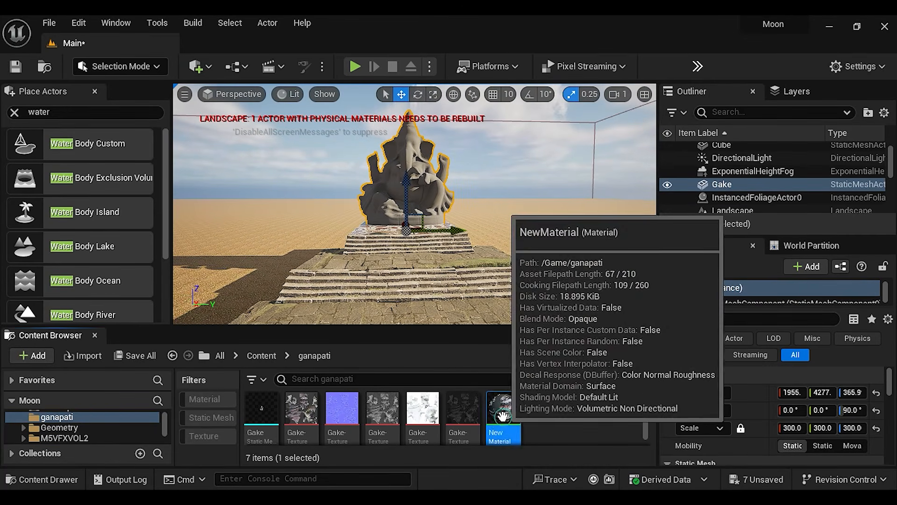
{"action": "scroll", "coordinate": [759, 424], "scroll_direction": "down", "scroll_amount": 3}
{"action": "scroll", "coordinate": [760, 425], "scroll_direction": "down", "scroll_amount": 2}
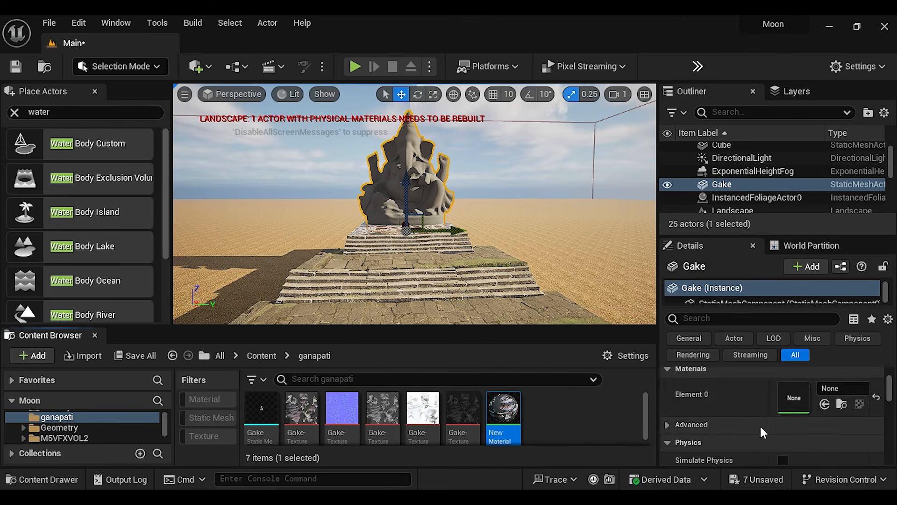
{"action": "left_click", "coordinate": [825, 403]}
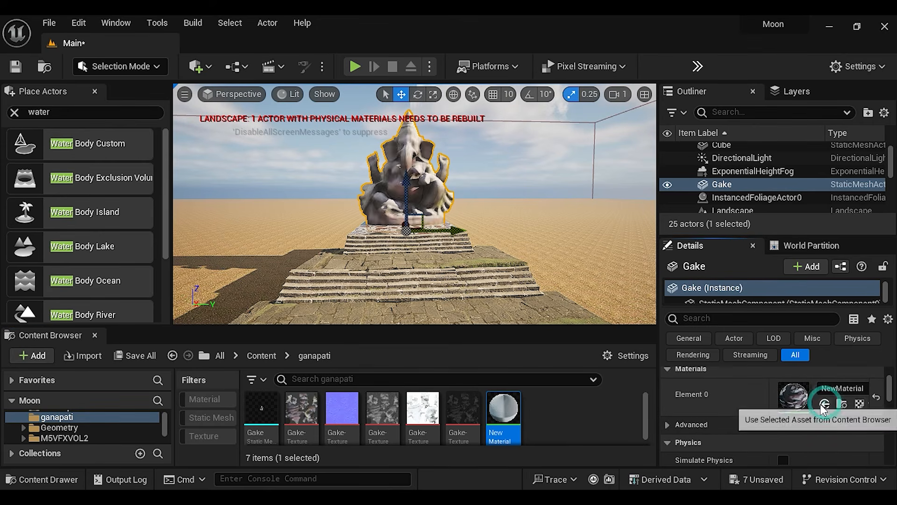
{"action": "left_click", "coordinate": [585, 442]}
{"action": "key", "text": "w"}
{"action": "right_click_drag", "start_coordinate": [502, 241], "coordinate": [501, 294]}
{"action": "key", "text": "s"}
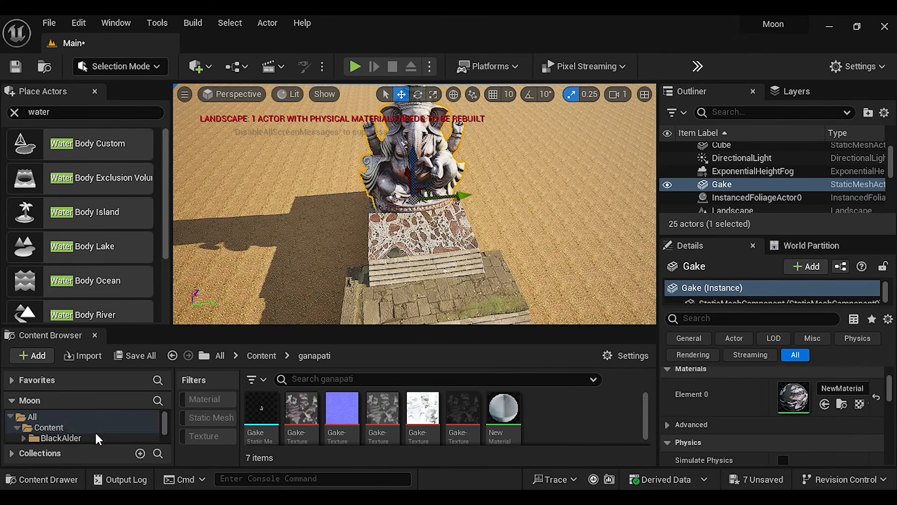
Switch to Quixel Bridge and select the Modular Building Ground Floor Pillar Kit among the building pillar assets
{"action": "scroll", "coordinate": [95, 436], "scroll_direction": "down", "scroll_amount": 1}
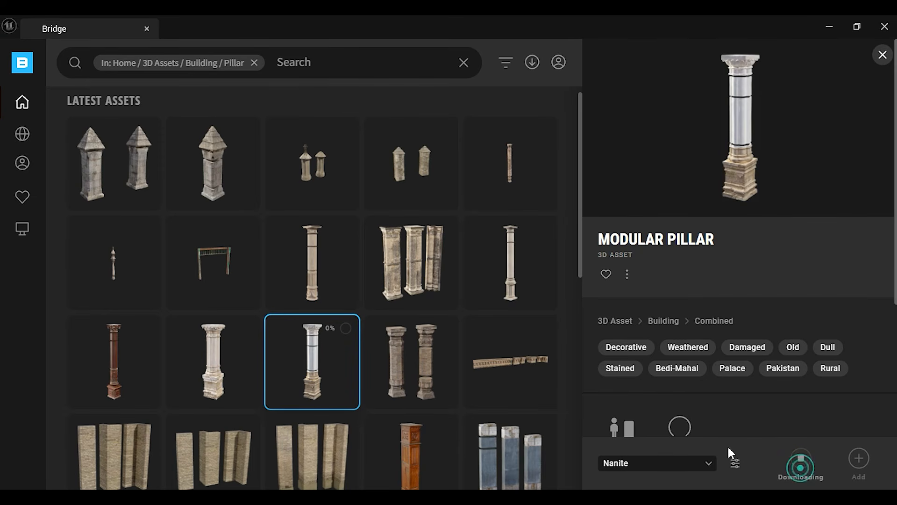
{"action": "left_click", "coordinate": [407, 287]}
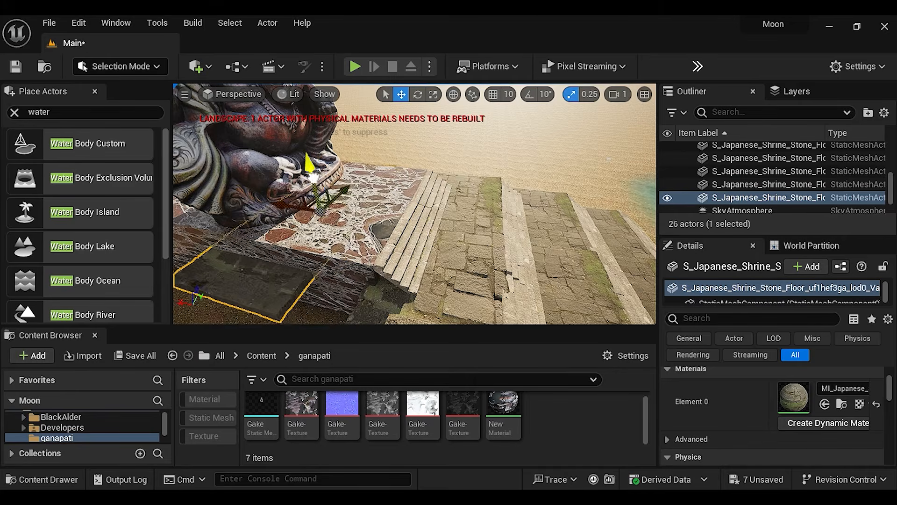
Fit a Japanese Shrine Stone Floor piece beneath the statue, rotated -180° about Z and scaled to 1.25, 3.477, 3.25
{"action": "right_click_drag", "start_coordinate": [415, 203], "coordinate": [414, 204]}
{"action": "key", "text": "e"}
{"action": "scroll", "coordinate": [794, 413], "scroll_direction": "up", "scroll_amount": 3}
{"action": "left_click", "coordinate": [822, 411]}
{"action": "type", "text": "0wr"}
{"action": "left_click", "coordinate": [571, 94]}
{"action": "left_click_drag", "start_coordinate": [503, 243], "coordinate": [493, 245]}
{"action": "key", "text": "w"}
{"action": "right_click_drag", "start_coordinate": [415, 204], "coordinate": [414, 204]}
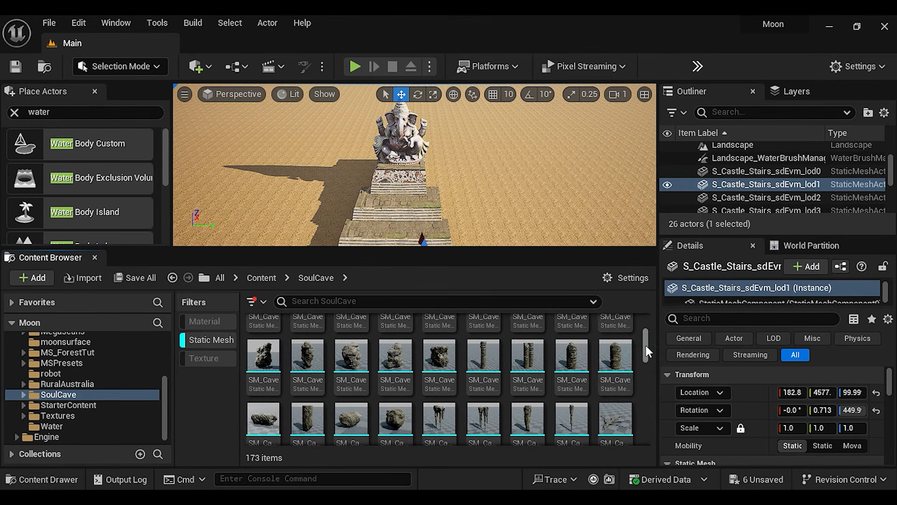
Place the SoulCave meshes SM_Cave_Rock_Path_Single and SM_Cave_Rock_Medium01 on opposite sides of the stairs
{"action": "scroll", "coordinate": [646, 346], "scroll_direction": "down", "scroll_amount": 1}
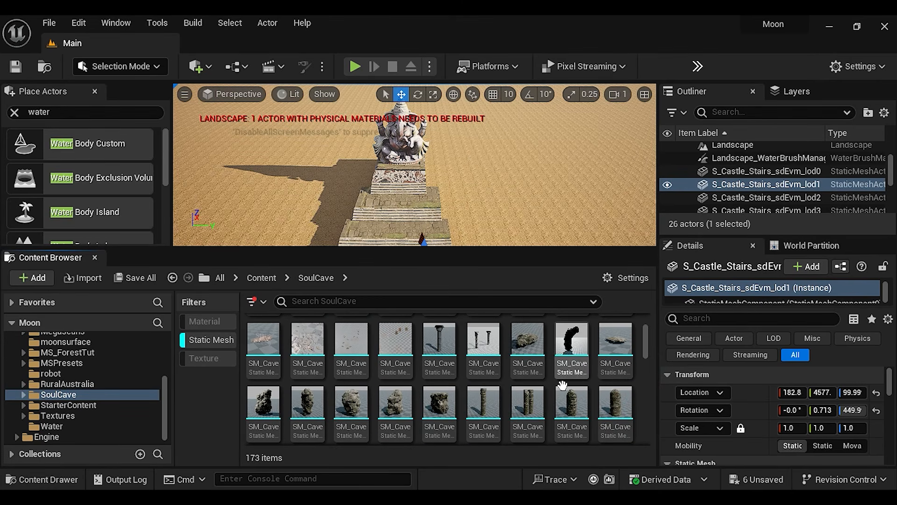
{"action": "left_click_drag", "start_coordinate": [439, 402], "coordinate": [493, 199]}
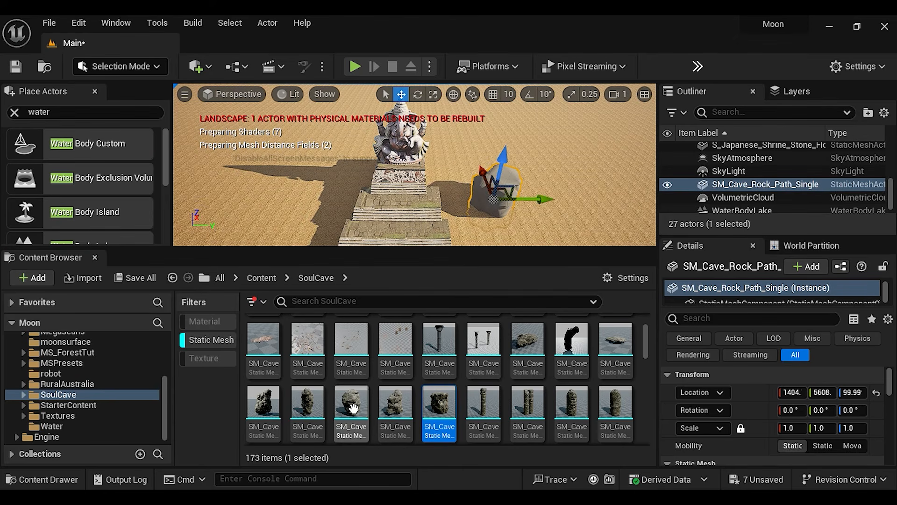
{"action": "left_click_drag", "start_coordinate": [353, 408], "coordinate": [288, 200]}
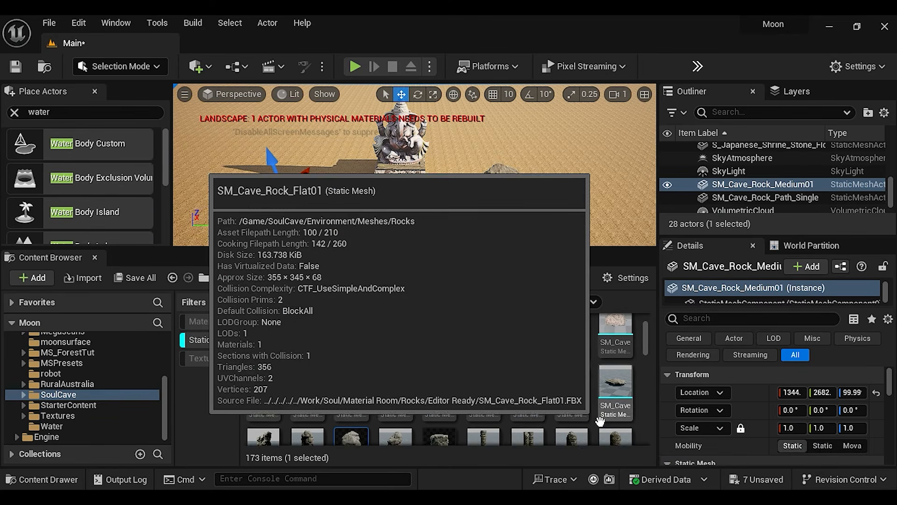
Place the large SM_MergedMesh_Cave_Rock_Large02_5 mesh from the SoulCave folder on the ground behind the statue
{"action": "scroll", "coordinate": [569, 412], "scroll_direction": "up", "scroll_amount": 3}
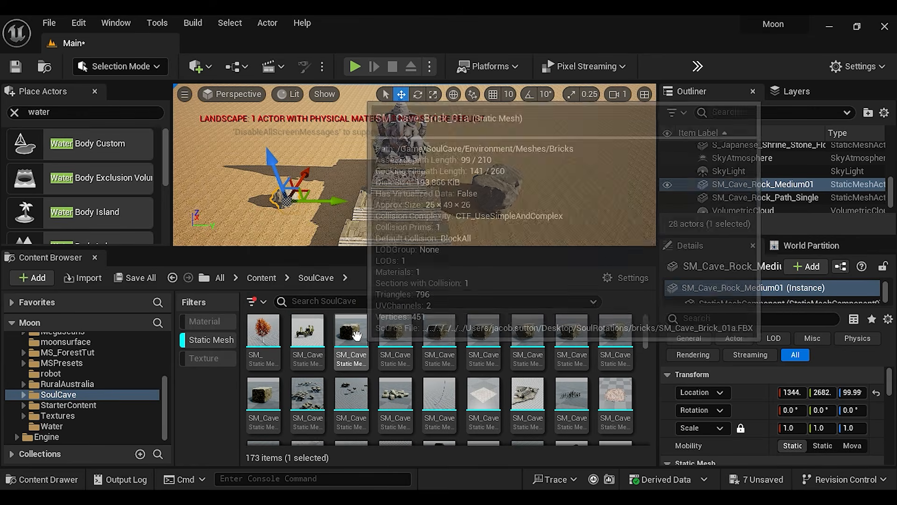
{"action": "scroll", "coordinate": [486, 372], "scroll_direction": "down", "scroll_amount": 5}
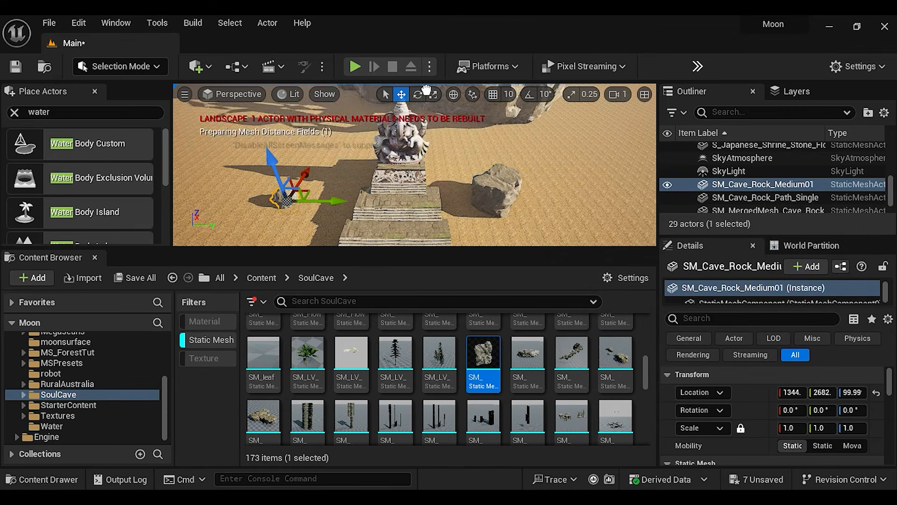
{"action": "scroll", "coordinate": [446, 424], "scroll_direction": "down", "scroll_amount": 2}
{"action": "scroll", "coordinate": [447, 424], "scroll_direction": "down", "scroll_amount": 5}
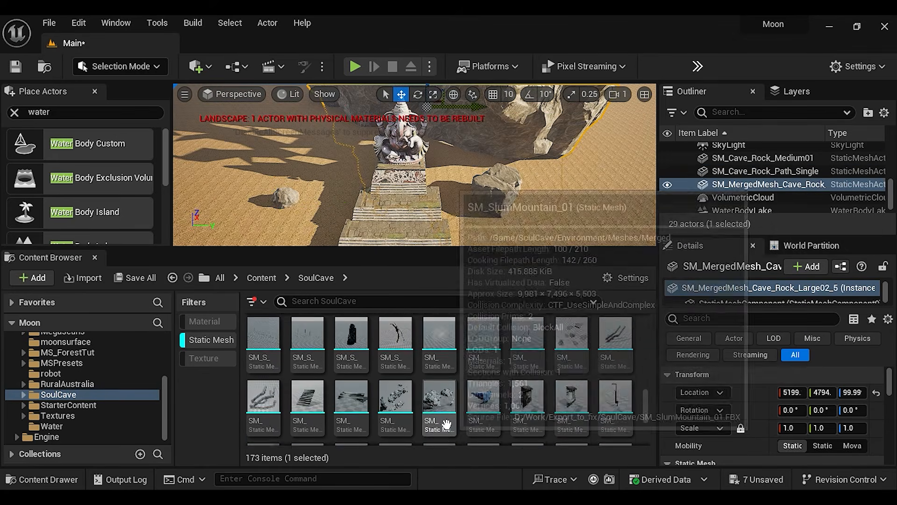
Place a Massive Nordic Coastal Cliff and Nordic Beach Rock Formation meshes from the Megascans folder beside the stairs
{"action": "scroll", "coordinate": [77, 397], "scroll_direction": "down", "scroll_amount": 4}
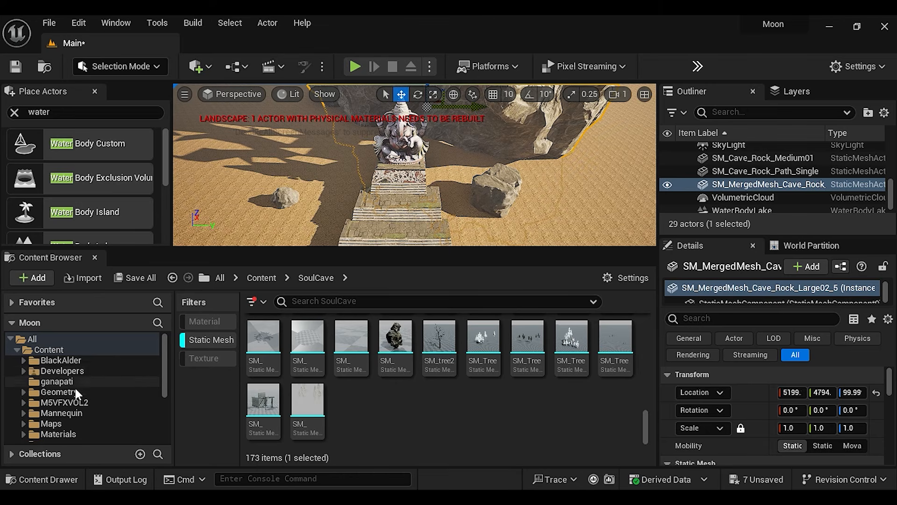
{"action": "scroll", "coordinate": [72, 399], "scroll_direction": "up", "scroll_amount": 4}
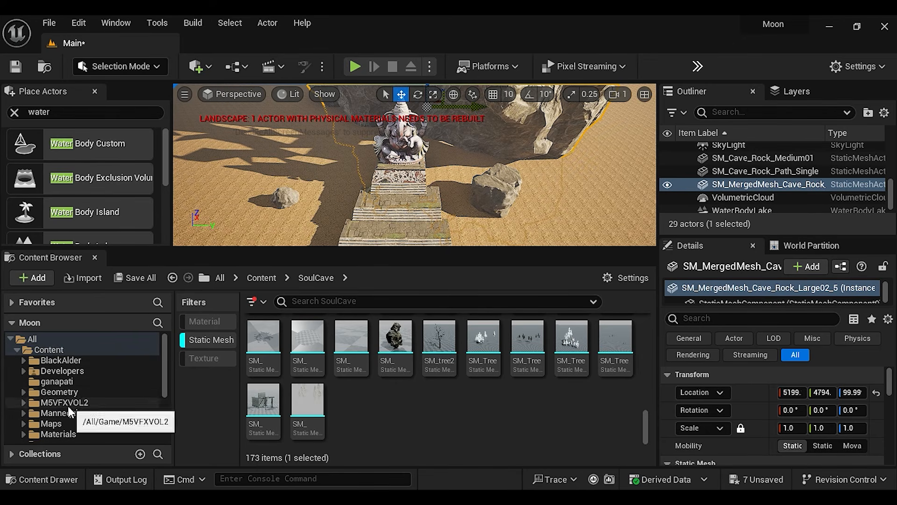
{"action": "scroll", "coordinate": [67, 413], "scroll_direction": "down", "scroll_amount": 2}
{"action": "left_click", "coordinate": [66, 403]}
{"action": "scroll", "coordinate": [453, 437], "scroll_direction": "down", "scroll_amount": 10}
{"action": "scroll", "coordinate": [453, 436], "scroll_direction": "up", "scroll_amount": 4}
{"action": "left_click_drag", "start_coordinate": [453, 436], "coordinate": [312, 224]}
{"action": "key", "text": "ctrl+z"}
{"action": "scroll", "coordinate": [528, 416], "scroll_direction": "up", "scroll_amount": 8}
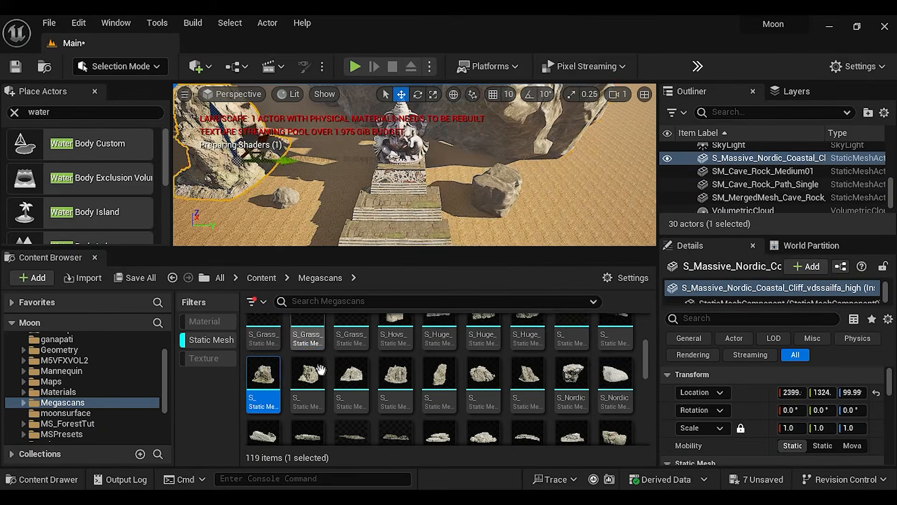
{"action": "left_click", "coordinate": [527, 341]}
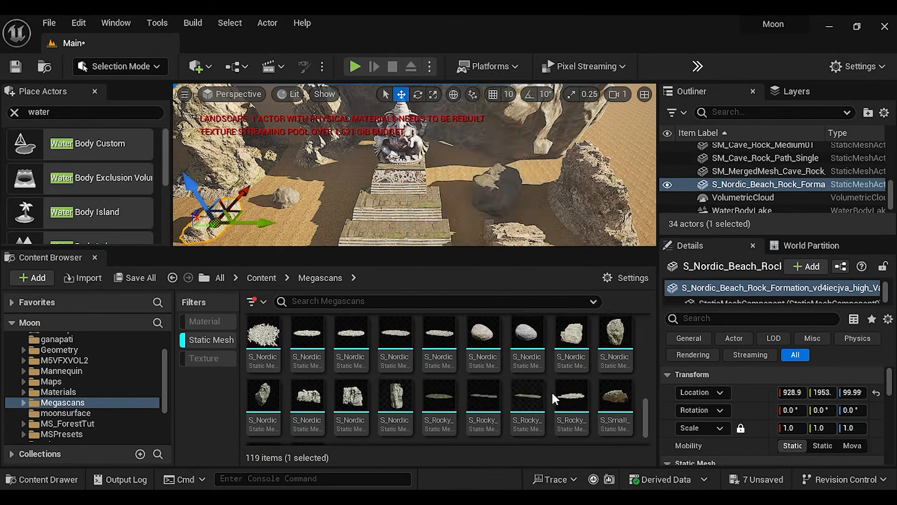
{"action": "left_click_drag", "start_coordinate": [351, 403], "coordinate": [489, 397]}
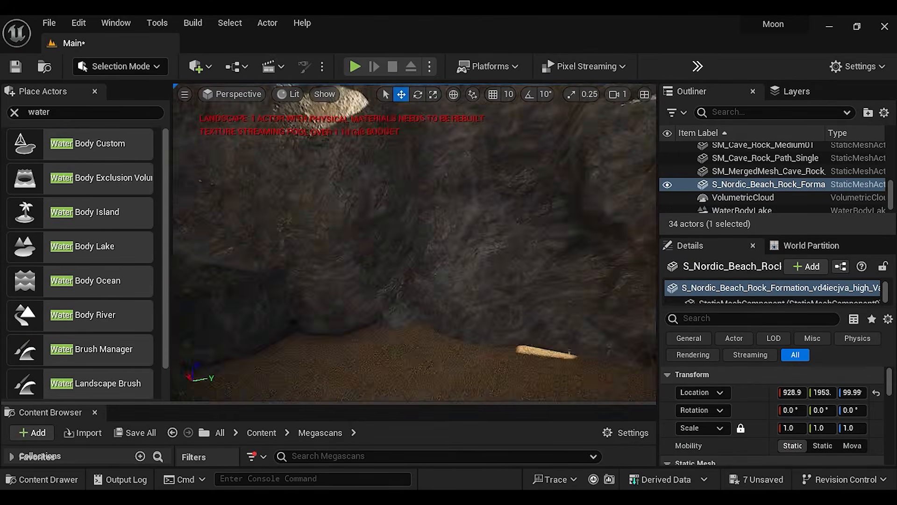
Rotate the merged cave rock about -42° around Z, raise it to about Z 1828 and shift it along X behind the statue
{"action": "left_click_drag", "start_coordinate": [410, 111], "coordinate": [413, 181]}
{"action": "left_click", "coordinate": [416, 100]}
{"action": "left_click_drag", "start_coordinate": [428, 213], "coordinate": [456, 211]}
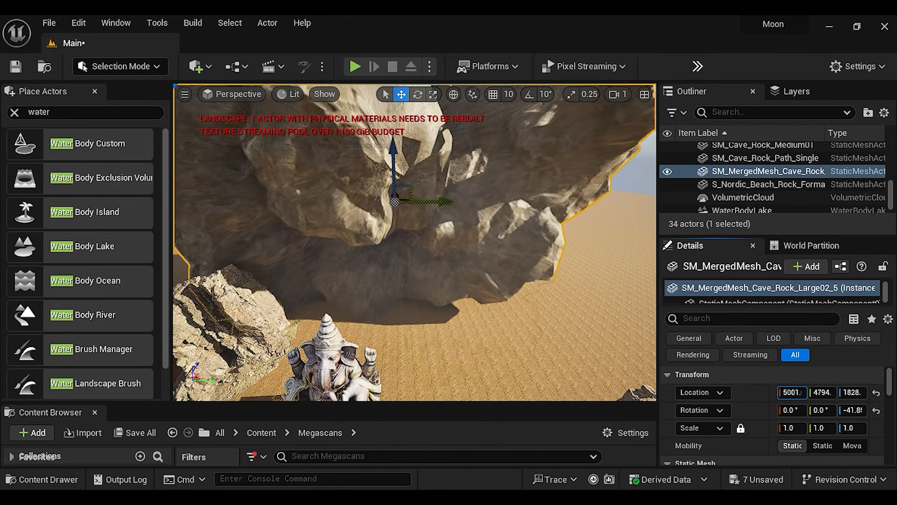
{"action": "left_click_drag", "start_coordinate": [792, 392], "coordinate": [766, 393]}
{"action": "right_click_drag", "start_coordinate": [415, 243], "coordinate": [496, 281]}
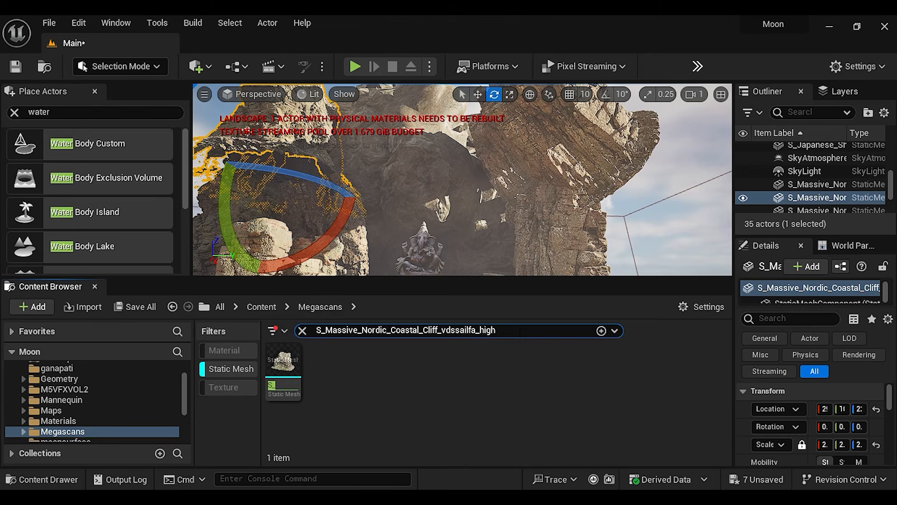
Open the S_Massive_Nordic_Coastal_Cliff_vdssailfa_high mesh and its assigned material instance, and filter the instance's parameters
{"action": "left_click", "coordinate": [290, 357]}
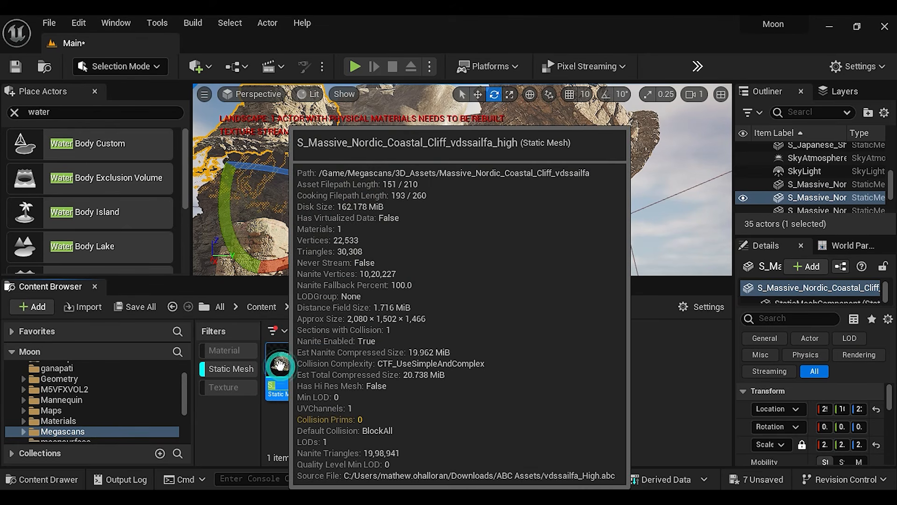
{"action": "double_click", "coordinate": [281, 365]}
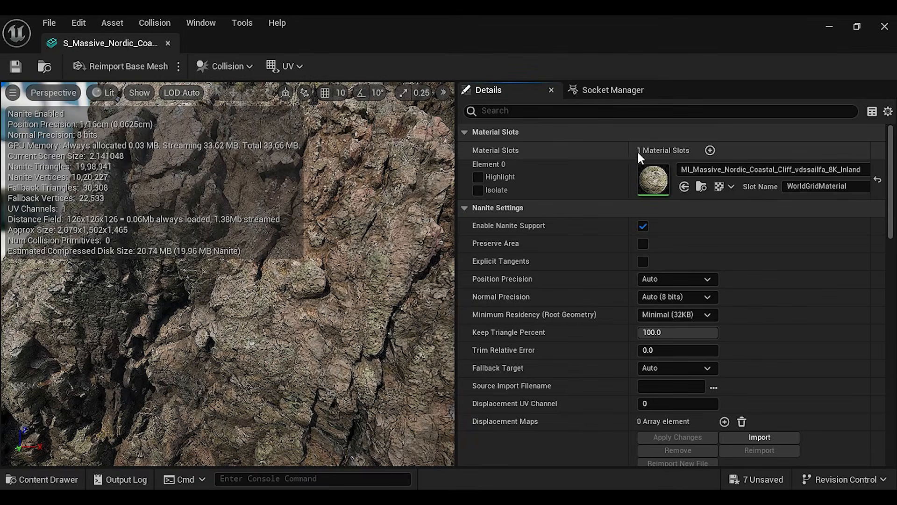
{"action": "double_click", "coordinate": [652, 177]}
{"action": "left_click", "coordinate": [529, 115]}
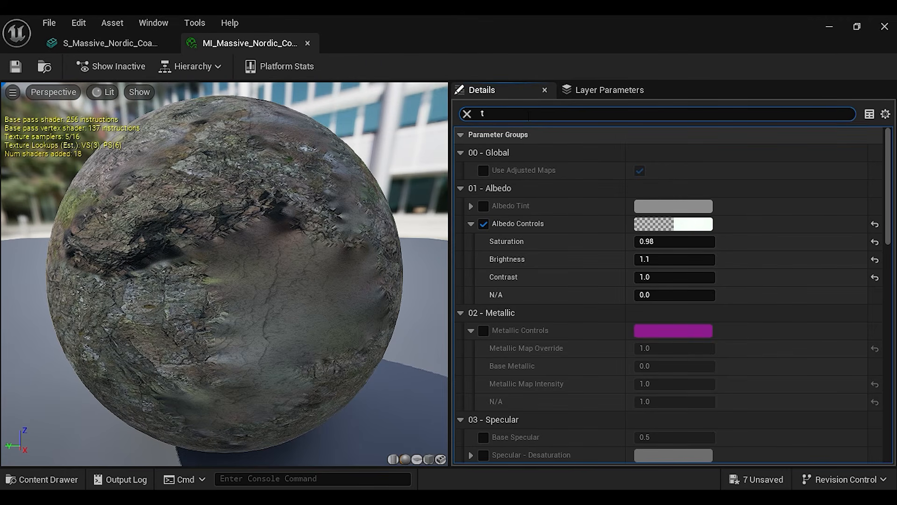
Enable and adjust the filtered parameter in the cliff's material instance, save the asset, and check the cliff mesh preview
{"action": "left_click", "coordinate": [484, 170]}
{"action": "left_click", "coordinate": [23, 72]}
{"action": "left_click", "coordinate": [101, 43]}
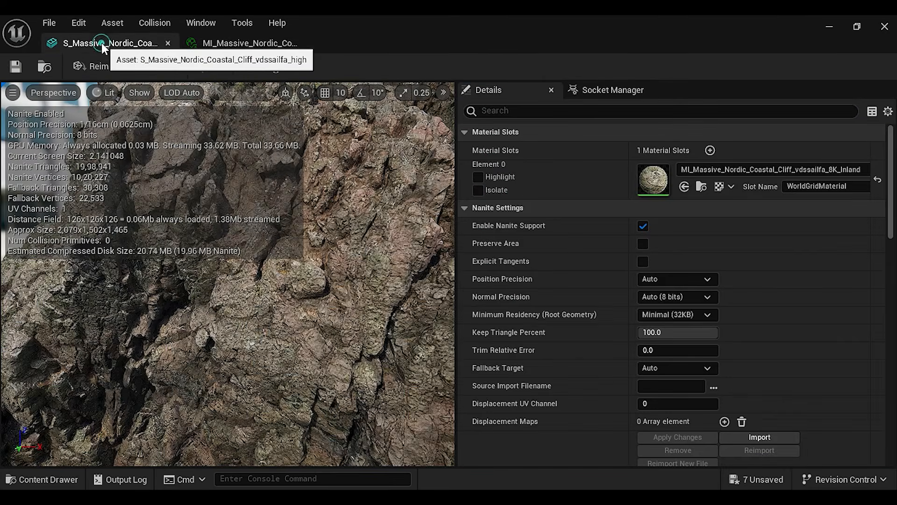
{"action": "left_click", "coordinate": [243, 43]}
{"action": "left_click", "coordinate": [640, 170]}
{"action": "left_click", "coordinate": [18, 72]}
{"action": "left_click", "coordinate": [101, 42]}
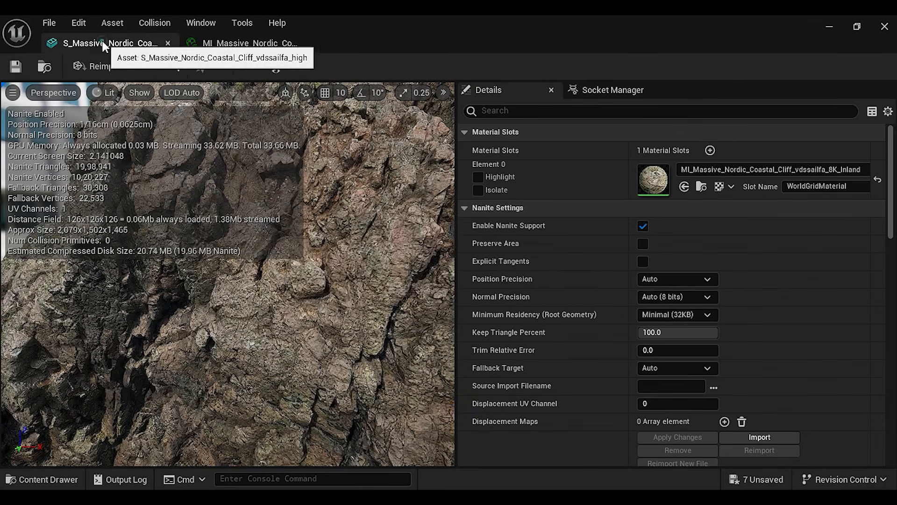
Save the coastal cliff mesh asset, close its editor and deselect the mesh in the Megascans folder
{"action": "left_click", "coordinate": [14, 67]}
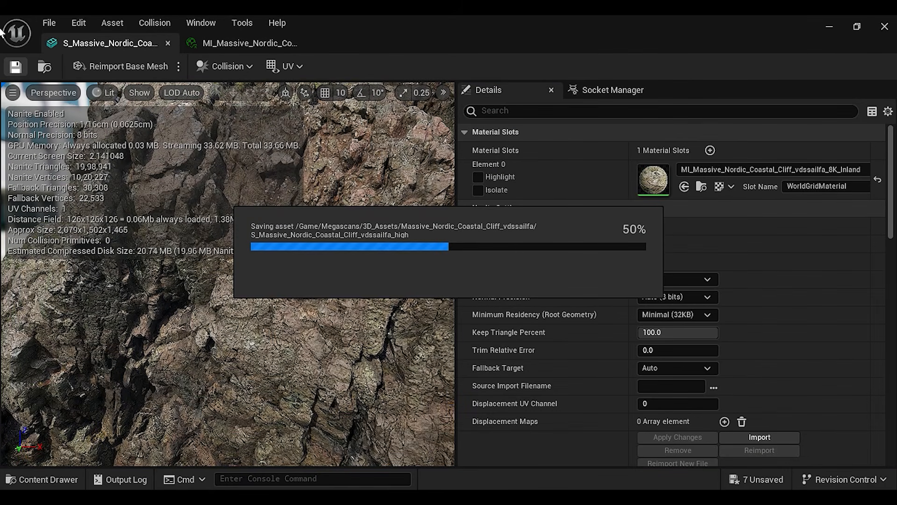
{"action": "left_click", "coordinate": [885, 28]}
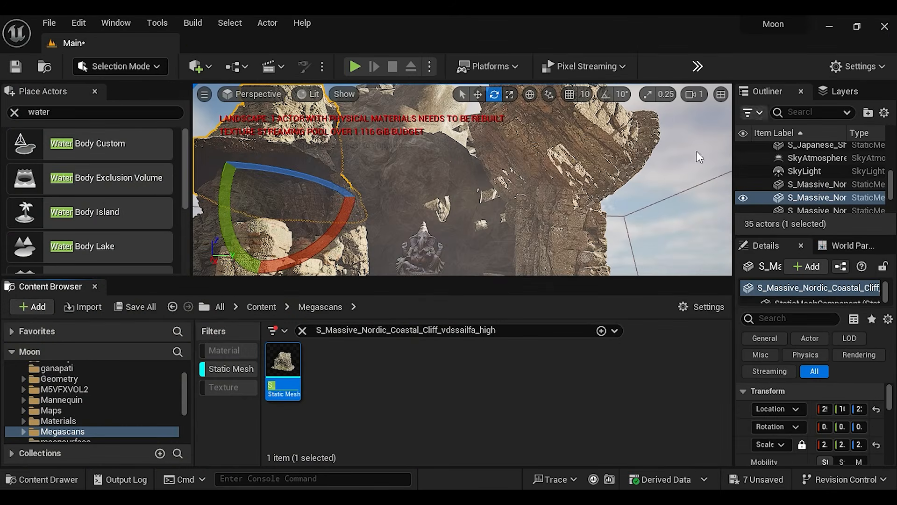
{"action": "left_click", "coordinate": [415, 409]}
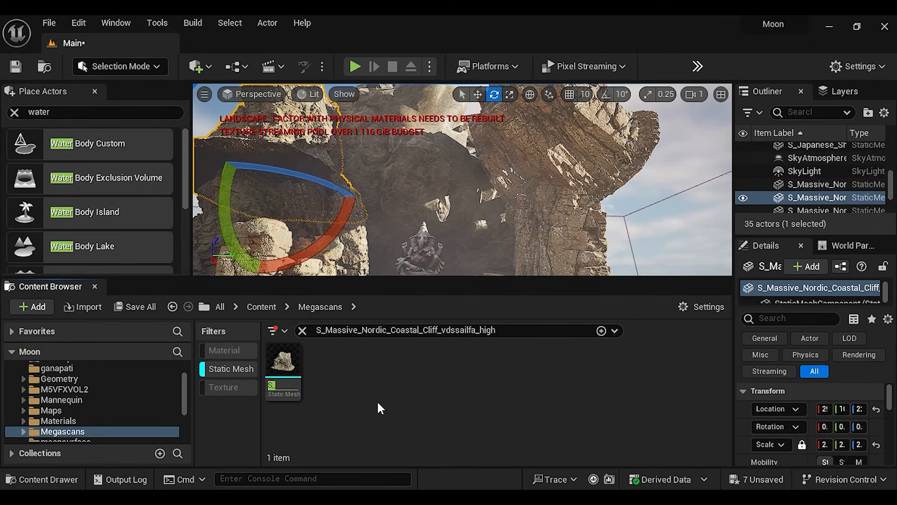
Duplicate the Massive Nordic Coastal Cliff, and rotate and move the copy to extend the rock wall beside the stairs
{"action": "right_click_drag", "start_coordinate": [402, 210], "coordinate": [458, 196]}
{"action": "key", "text": "w"}
{"action": "left_click_drag", "start_coordinate": [421, 187], "coordinate": [402, 210], "text": "alt"}
{"action": "key", "text": "e"}
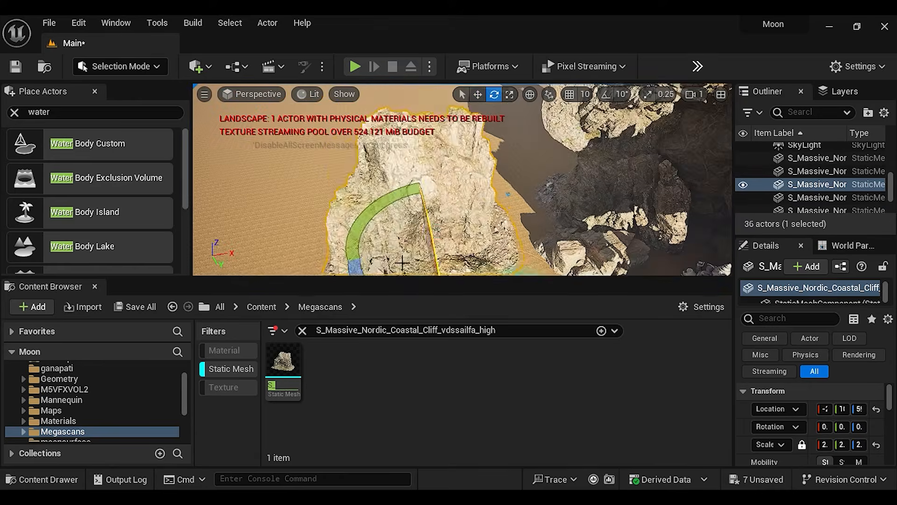
{"action": "key", "text": "w"}
{"action": "right_click_drag", "start_coordinate": [402, 263], "coordinate": [365, 195]}
{"action": "left_click_drag", "start_coordinate": [365, 194], "coordinate": [439, 194], "text": "alt"}
{"action": "right_click_drag", "start_coordinate": [439, 194], "coordinate": [553, 262]}
{"action": "left_click_drag", "start_coordinate": [553, 262], "coordinate": [397, 220], "text": "alt"}
Position further coastal cliffs and a Nordic Beach Rock Formation to close the cave above the Ganesh statue
{"action": "right_click_drag", "start_coordinate": [397, 220], "coordinate": [449, 187]}
{"action": "left_click_drag", "start_coordinate": [449, 187], "coordinate": [489, 184], "text": "alt"}
{"action": "right_click_drag", "start_coordinate": [489, 184], "coordinate": [420, 187]}
{"action": "left_click_drag", "start_coordinate": [421, 187], "coordinate": [439, 173], "text": "alt"}
{"action": "right_click_drag", "start_coordinate": [439, 173], "coordinate": [374, 180]}
{"action": "left_click_drag", "start_coordinate": [374, 180], "coordinate": [355, 238], "text": "alt"}
{"action": "right_click_drag", "start_coordinate": [355, 238], "coordinate": [421, 211]}
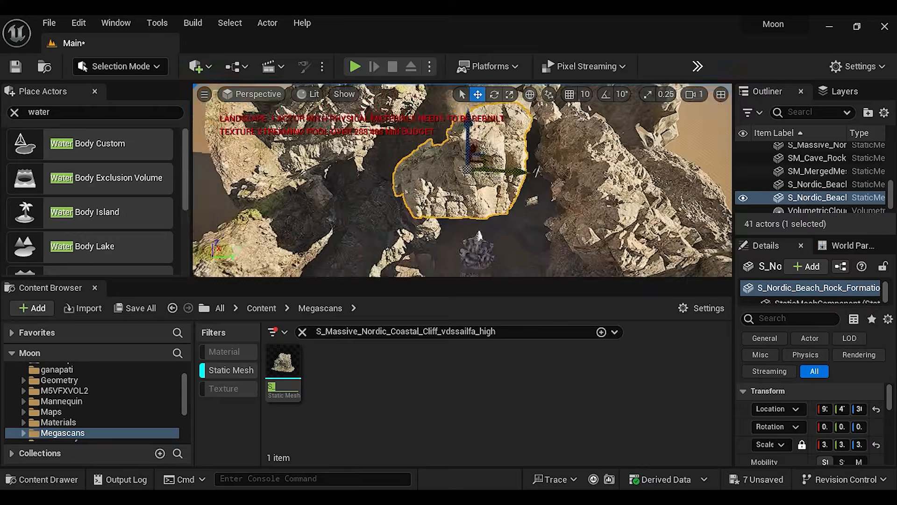
Search the Megascans folder for S_Nordic_Beach_Rock_Formation_vd4iecjva_high_Var using the placed rock's copied name
{"action": "left_click_drag", "start_coordinate": [734, 187], "coordinate": [567, 187]}
{"action": "key", "text": "F2"}
{"action": "left_click", "coordinate": [374, 331]}
{"action": "key", "text": "ctrl+v"}
{"action": "double_click", "coordinate": [238, 362]}
{"action": "type", "text": "two"}
{"action": "left_click", "coordinate": [483, 170]}
Arrange Nordic Beach Rock Formation pieces around the statue by moving, rotating and scaling them
{"action": "left_click_drag", "start_coordinate": [367, 187], "coordinate": [299, 154]}
{"action": "right_click_drag", "start_coordinate": [299, 154], "coordinate": [355, 196]}
{"action": "left_click_drag", "start_coordinate": [383, 178], "coordinate": [290, 178], "text": "alt"}
{"action": "right_click_drag", "start_coordinate": [289, 178], "coordinate": [327, 187]}
{"action": "left_click", "coordinate": [394, 95]}
{"action": "left_click", "coordinate": [363, 94]}
{"action": "left_click", "coordinate": [454, 94]}
{"action": "left_click", "coordinate": [243, 141]}
Refine the position and rotation of the surrounding rocks and enlarge the viewport area
{"action": "left_click_drag", "start_coordinate": [271, 158], "coordinate": [306, 163], "text": "alt"}
{"action": "right_click_drag", "start_coordinate": [355, 187], "coordinate": [383, 168]}
{"action": "left_click", "coordinate": [379, 94]}
{"action": "left_click_drag", "start_coordinate": [402, 187], "coordinate": [365, 215]}
{"action": "left_click", "coordinate": [362, 94]}
{"action": "right_click_drag", "start_coordinate": [364, 187], "coordinate": [402, 154]}
{"action": "left_click_drag", "start_coordinate": [567, 184], "coordinate": [677, 184]}
{"action": "left_click_drag", "start_coordinate": [355, 279], "coordinate": [355, 378]}
Rotate the Massive Nordic Coastal Cliff beside the lake to about 51.4°, -3.4° and 182°
{"action": "left_click_drag", "start_coordinate": [481, 164], "coordinate": [495, 218], "text": "alt"}
{"action": "right_click_drag", "start_coordinate": [495, 217], "coordinate": [513, 144]}
{"action": "left_click_drag", "start_coordinate": [513, 143], "coordinate": [510, 187], "text": "alt"}
{"action": "right_click_drag", "start_coordinate": [510, 187], "coordinate": [432, 231]}
{"action": "left_click", "coordinate": [437, 95]}
{"action": "left_click_drag", "start_coordinate": [365, 171], "coordinate": [411, 163]}
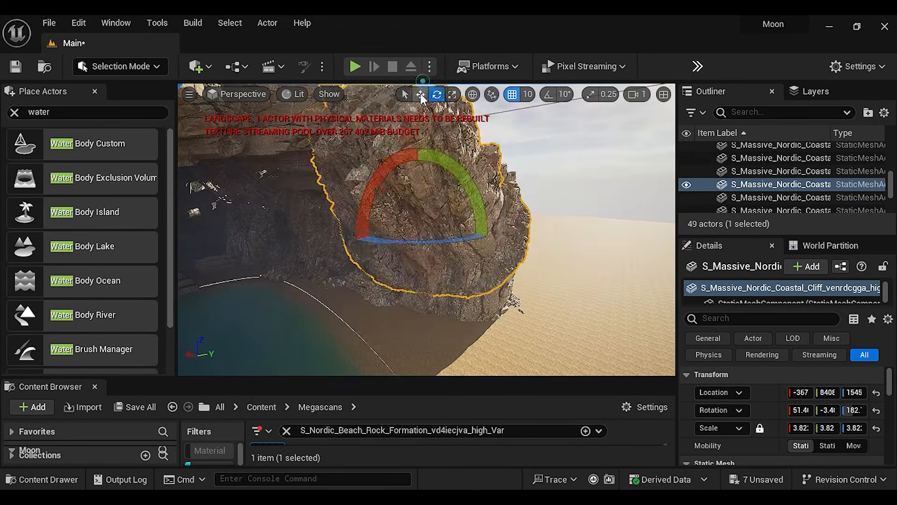
{"action": "left_click", "coordinate": [420, 95]}
Move the rotated coastal cliff into the cave wall at the lake's edge
{"action": "right_click_drag", "start_coordinate": [421, 187], "coordinate": [449, 210]}
{"action": "left_click_drag", "start_coordinate": [629, 201], "coordinate": [584, 211], "text": "alt"}
{"action": "right_click_drag", "start_coordinate": [467, 210], "coordinate": [449, 187]}
{"action": "left_click", "coordinate": [486, 234], "text": "ctrl"}
{"action": "left_click", "coordinate": [439, 285]}
{"action": "left_click_drag", "start_coordinate": [487, 252], "coordinate": [512, 255], "text": "alt"}
{"action": "right_click_drag", "start_coordinate": [467, 234], "coordinate": [411, 252]}
Adjust further rock pieces to fill gaps in the cave enclosure and save the level
{"action": "left_click", "coordinate": [449, 173]}
{"action": "left_click", "coordinate": [412, 261]}
{"action": "left_click_drag", "start_coordinate": [377, 208], "coordinate": [381, 187]}
{"action": "right_click_drag", "start_coordinate": [420, 187], "coordinate": [449, 224]}
{"action": "left_click_drag", "start_coordinate": [299, 140], "coordinate": [261, 122]}
{"action": "right_click_drag", "start_coordinate": [420, 210], "coordinate": [449, 262]}
{"action": "key", "text": "ctrl+s"}
Undo the last rock edit, and move and rotate the selected rock to fit the cave wall
{"action": "left_click", "coordinate": [439, 150]}
{"action": "key", "text": "ctrl+z"}
{"action": "left_click_drag", "start_coordinate": [455, 278], "coordinate": [477, 261], "text": "alt"}
{"action": "right_click_drag", "start_coordinate": [449, 234], "coordinate": [514, 225]}
{"action": "left_click_drag", "start_coordinate": [496, 243], "coordinate": [477, 262], "text": "alt"}
{"action": "right_click_drag", "start_coordinate": [477, 261], "coordinate": [515, 233]}
{"action": "left_click", "coordinate": [474, 94]}
{"action": "right_click_drag", "start_coordinate": [613, 243], "coordinate": [515, 281]}
Rotate and reposition another rock piece along the cave enclosure around the lake
{"action": "left_click_drag", "start_coordinate": [355, 299], "coordinate": [327, 299], "text": "alt"}
{"action": "left_click", "coordinate": [479, 93]}
{"action": "right_click_drag", "start_coordinate": [421, 210], "coordinate": [421, 252]}
{"action": "left_click_drag", "start_coordinate": [528, 299], "coordinate": [603, 276]}
{"action": "left_click", "coordinate": [458, 94]}
{"action": "mouse_move", "coordinate": [468, 234]}
{"action": "right_mouse_down"}
{"action": "mouse_move", "coordinate": [505, 196]}
{"action": "mouse_move", "coordinate": [467, 233]}
{"action": "right_mouse_up"}
{"action": "left_click", "coordinate": [474, 94]}
{"action": "left_click", "coordinate": [458, 95]}
Shift additional rock formations into the remaining openings of the cave around the lake and statue
{"action": "left_click_drag", "start_coordinate": [486, 262], "coordinate": [449, 262], "text": "alt"}
{"action": "right_click_drag", "start_coordinate": [449, 224], "coordinate": [468, 262]}
{"action": "left_click", "coordinate": [500, 280]}
{"action": "left_click_drag", "start_coordinate": [461, 166], "coordinate": [472, 164], "text": "alt"}
{"action": "left_click_drag", "start_coordinate": [290, 248], "coordinate": [261, 254], "text": "alt"}
{"action": "right_click_drag", "start_coordinate": [448, 234], "coordinate": [420, 243]}
{"action": "left_click_drag", "start_coordinate": [327, 198], "coordinate": [360, 194], "text": "alt"}
Set the Nordic Beach Rock Formation's scale to 10 and move it to cover the cave's open area
{"action": "left_click", "coordinate": [816, 403]}
{"action": "type", "text": "10"}
{"action": "key", "text": "Return"}
{"action": "right_click_drag", "start_coordinate": [448, 225], "coordinate": [495, 280]}
{"action": "left_click", "coordinate": [481, 323]}
{"action": "left_click_drag", "start_coordinate": [461, 318], "coordinate": [453, 303], "text": "alt"}
{"action": "right_click_drag", "start_coordinate": [449, 233], "coordinate": [420, 287]}
{"action": "left_click", "coordinate": [411, 154]}
{"action": "left_click", "coordinate": [364, 299]}
{"action": "left_click", "coordinate": [402, 289]}
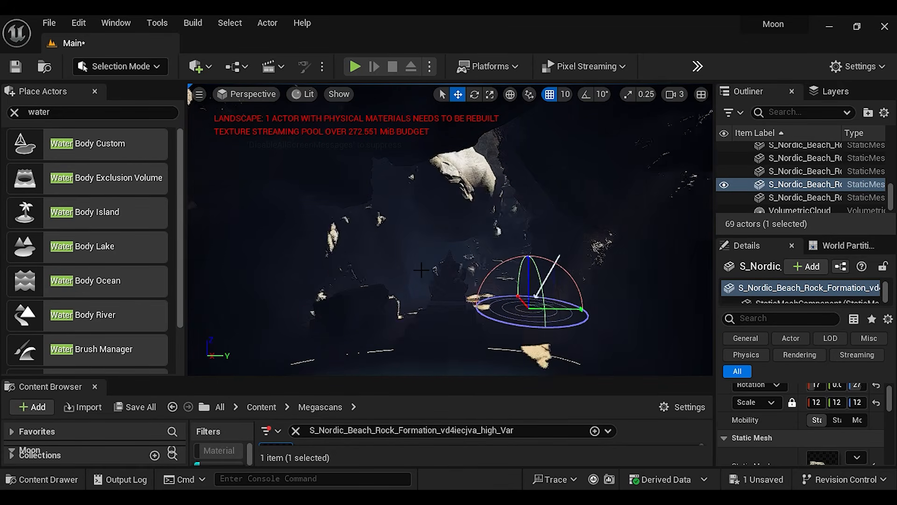
Turn the sun direction to send light into the cave, and select the merged cave rock behind the statue
{"action": "key", "text": "ctrl+l"}
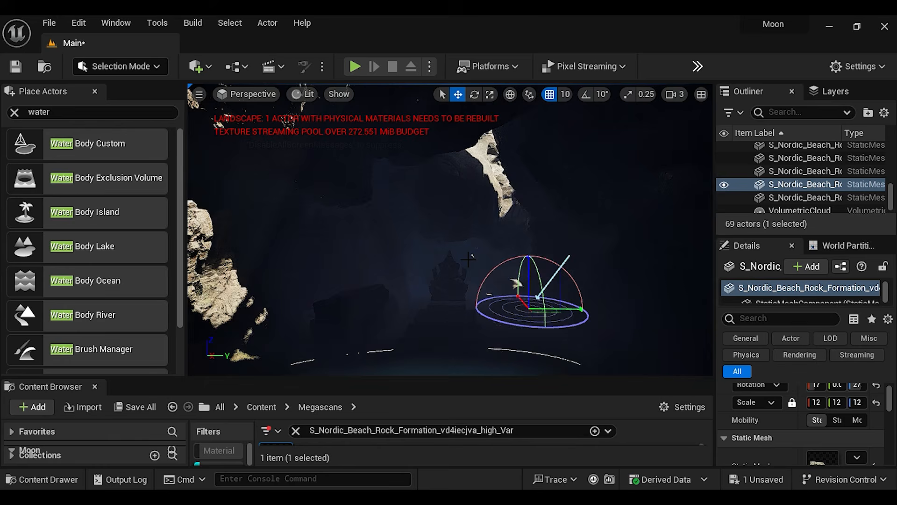
{"action": "right_click_drag", "start_coordinate": [472, 275], "coordinate": [466, 213]}
{"action": "left_click", "coordinate": [466, 213]}
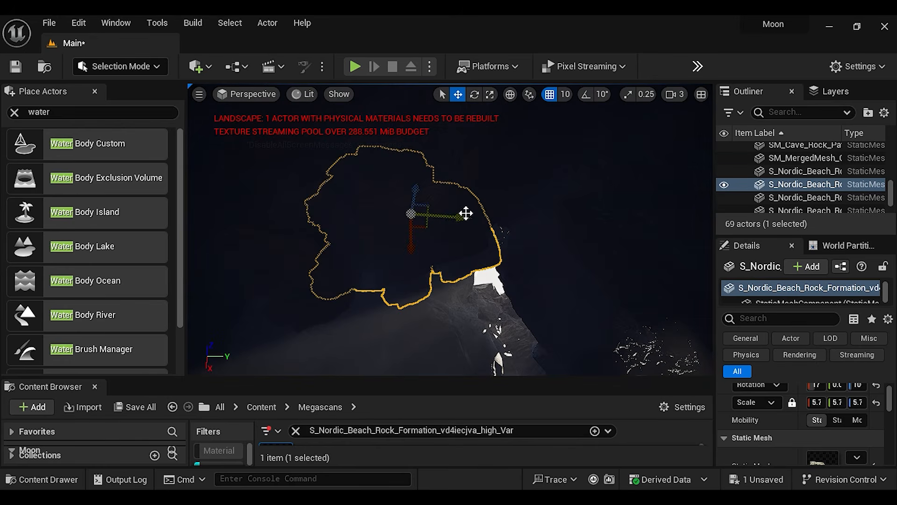
{"action": "left_click", "coordinate": [471, 307]}
{"action": "key", "text": "f"}
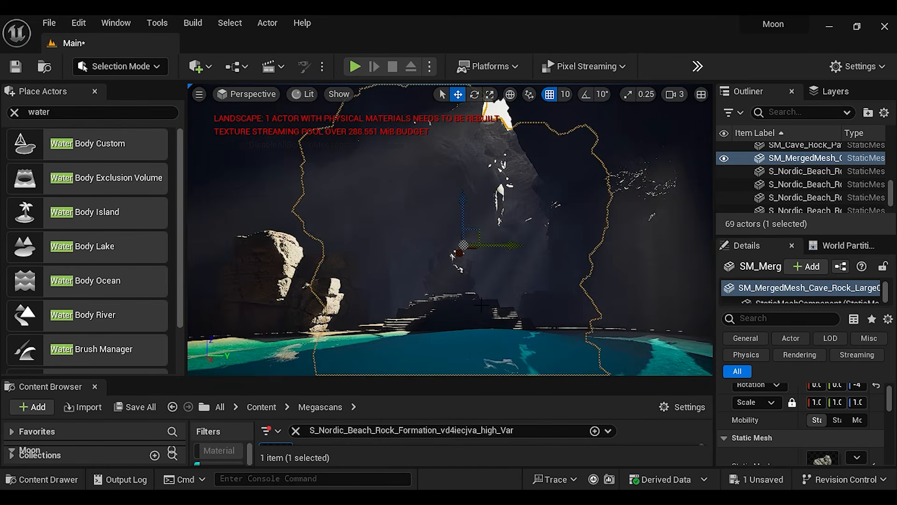
Select the Massive Nordic Coastal Cliff overhanging the lake and inspect the cave roof opening and light rays
{"action": "right_click_drag", "start_coordinate": [554, 243], "coordinate": [579, 208]}
{"action": "key", "text": "w"}
{"action": "left_click", "coordinate": [578, 152]}
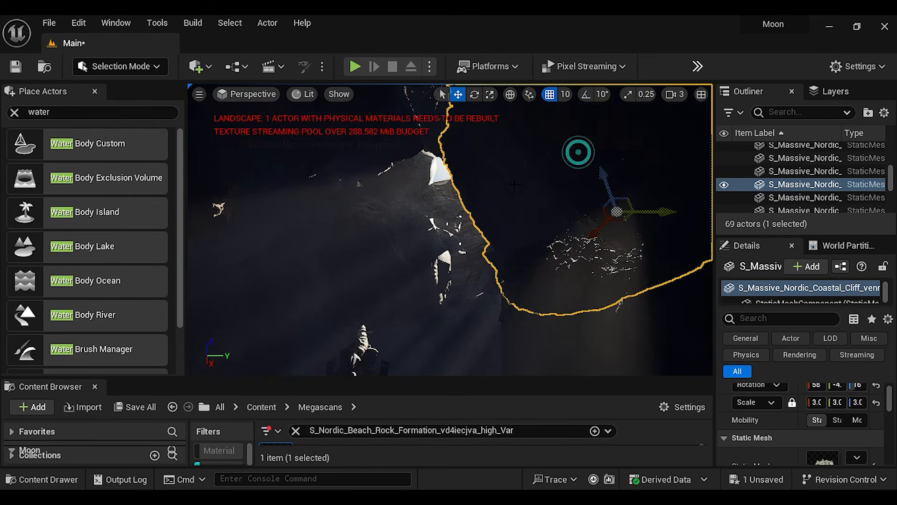
{"action": "key", "text": "w"}
{"action": "right_click_drag", "start_coordinate": [489, 264], "coordinate": [461, 254]}
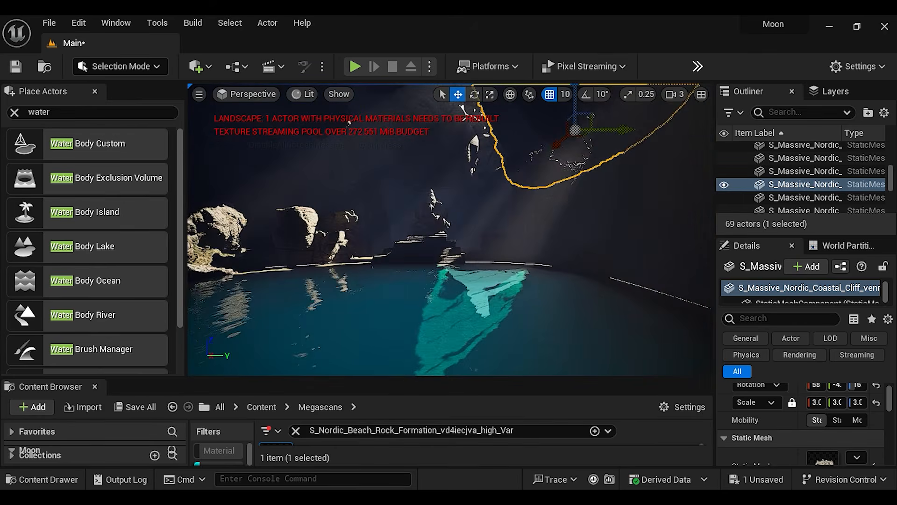
Set the DirectionalLight's Indirect Lighting Intensity to 8 and Volumetric Scattering Intensity to 4
{"action": "left_click", "coordinate": [538, 280]}
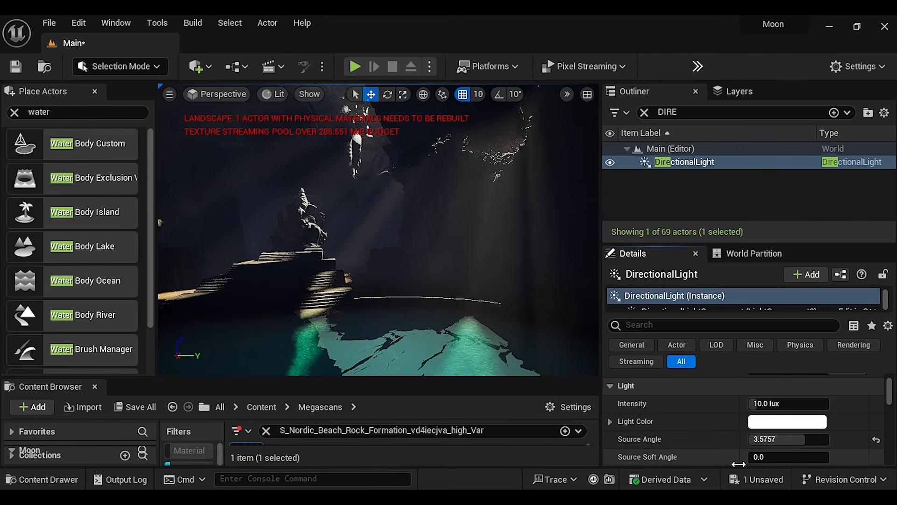
{"action": "scroll", "coordinate": [731, 458], "scroll_direction": "up", "scroll_amount": 1}
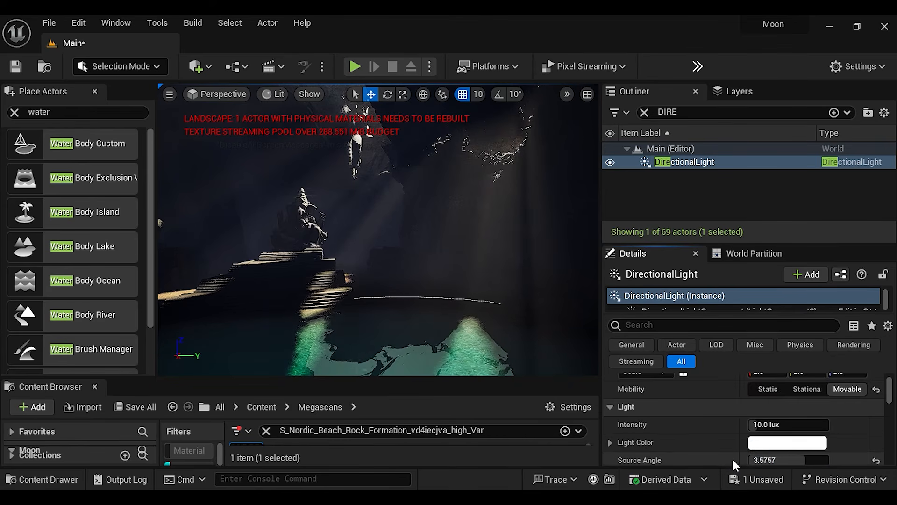
{"action": "scroll", "coordinate": [732, 457], "scroll_direction": "down", "scroll_amount": 3}
{"action": "scroll", "coordinate": [725, 444], "scroll_direction": "down", "scroll_amount": 3}
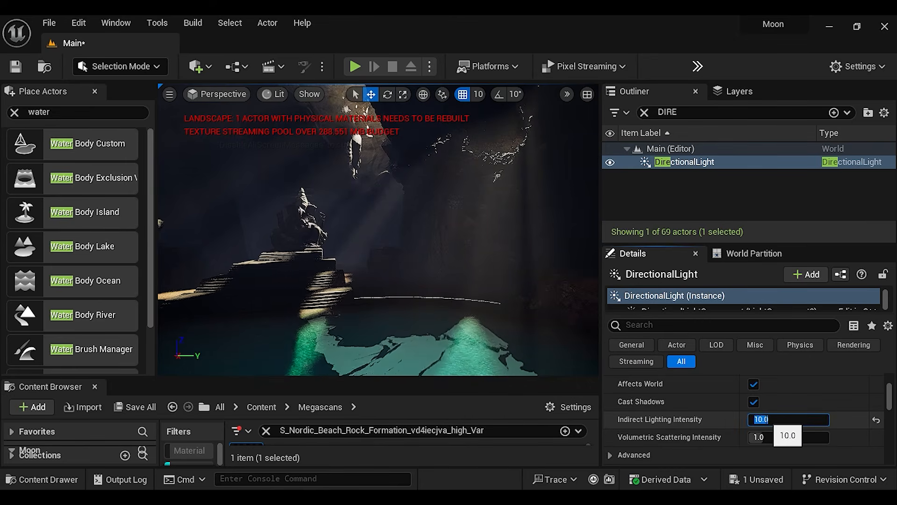
{"action": "left_click_drag", "start_coordinate": [765, 438], "coordinate": [801, 437]}
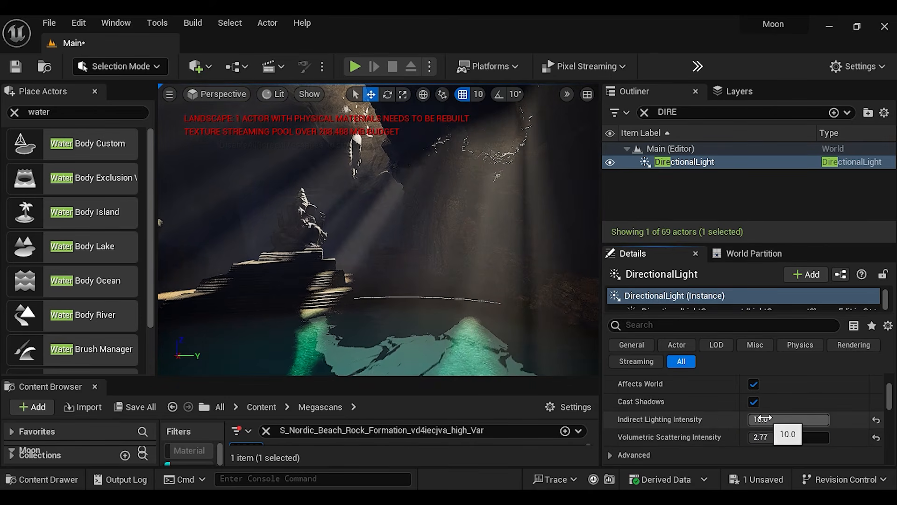
{"action": "left_click", "coordinate": [765, 437]}
{"action": "type", "text": "4"}
{"action": "key", "text": "Return"}
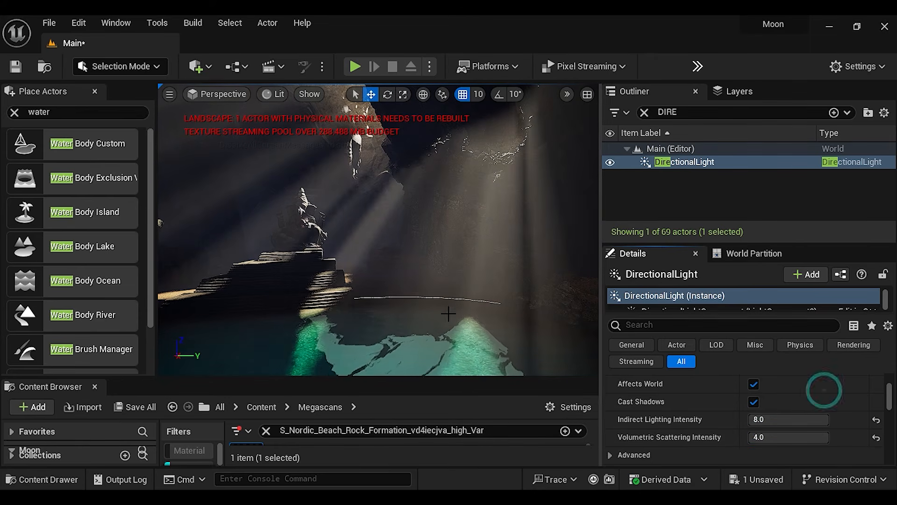
{"action": "scroll", "coordinate": [778, 438], "scroll_direction": "down", "scroll_amount": 6}
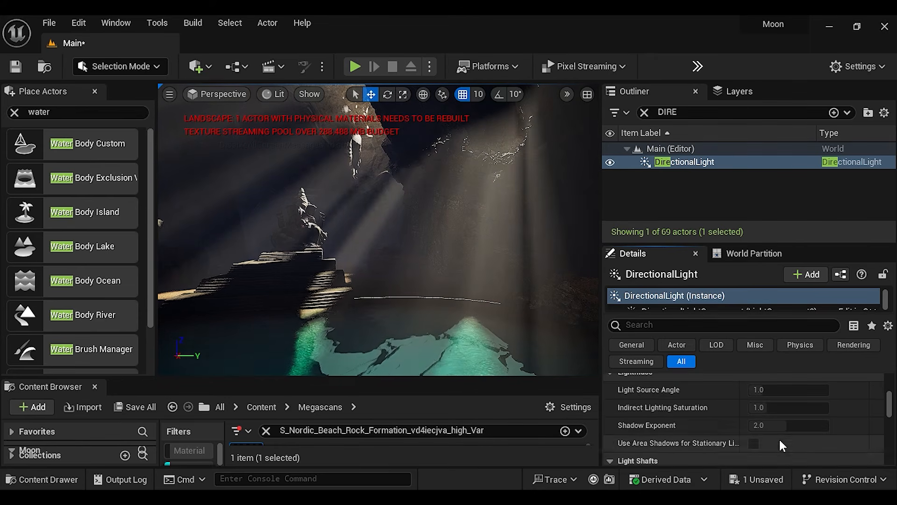
Find the ExponentialHeightFog actor and set its volumetric fog Scattering Distribution to 0.5 after trying 0.9 and 3
{"action": "left_click", "coordinate": [687, 112]}
{"action": "type", "text": "expo"}
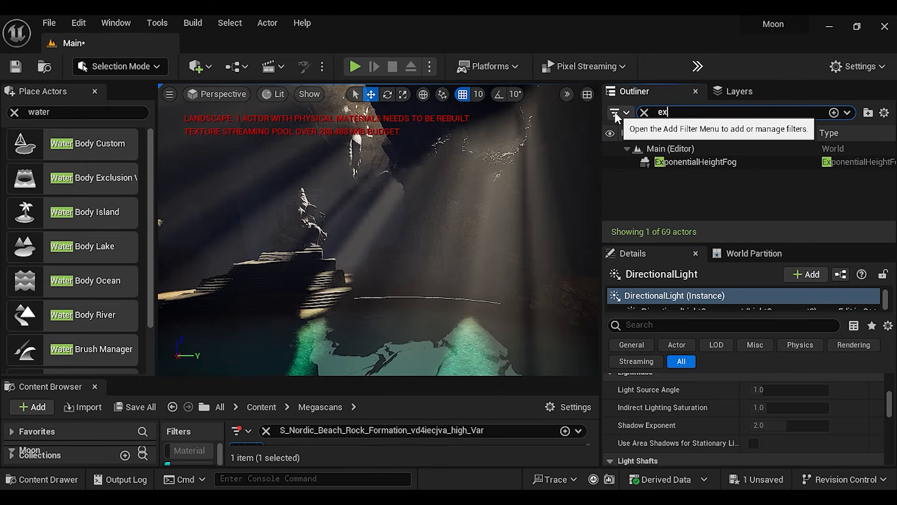
{"action": "left_click", "coordinate": [694, 162]}
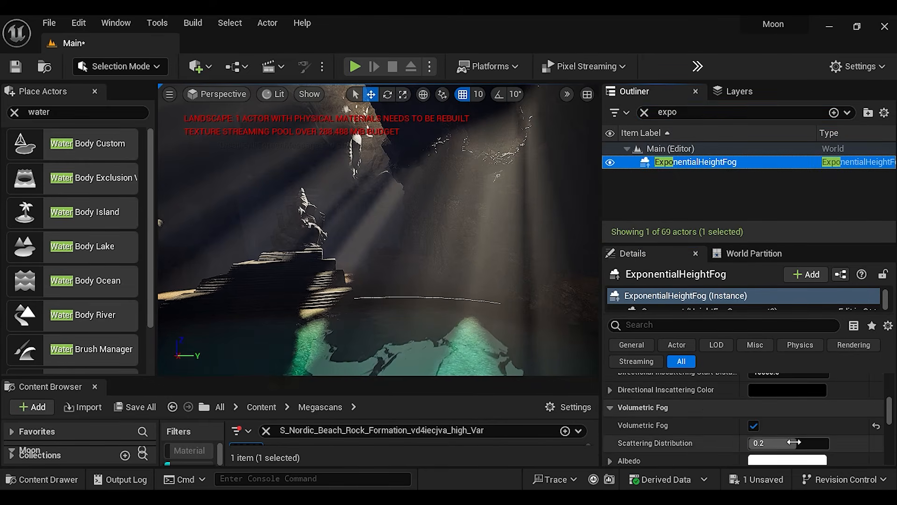
{"action": "left_click_drag", "start_coordinate": [805, 442], "coordinate": [830, 442]}
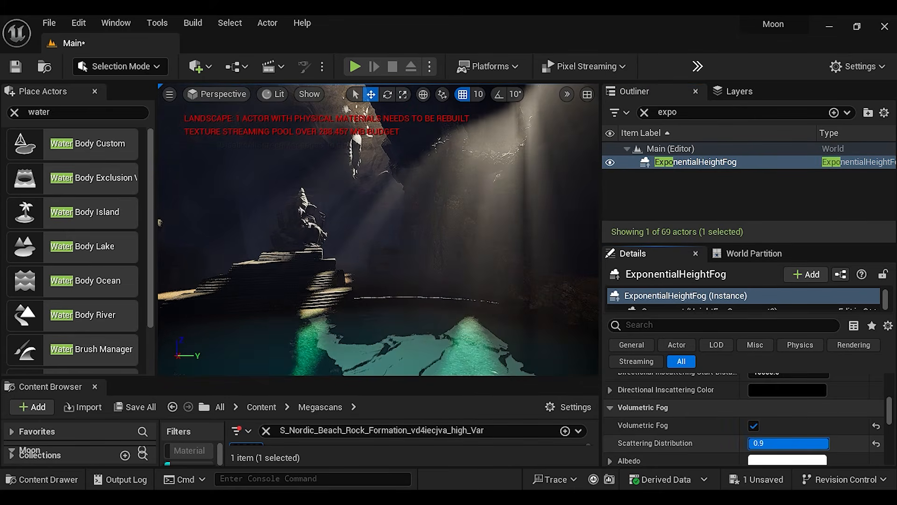
{"action": "left_click_drag", "start_coordinate": [829, 443], "coordinate": [804, 443]}
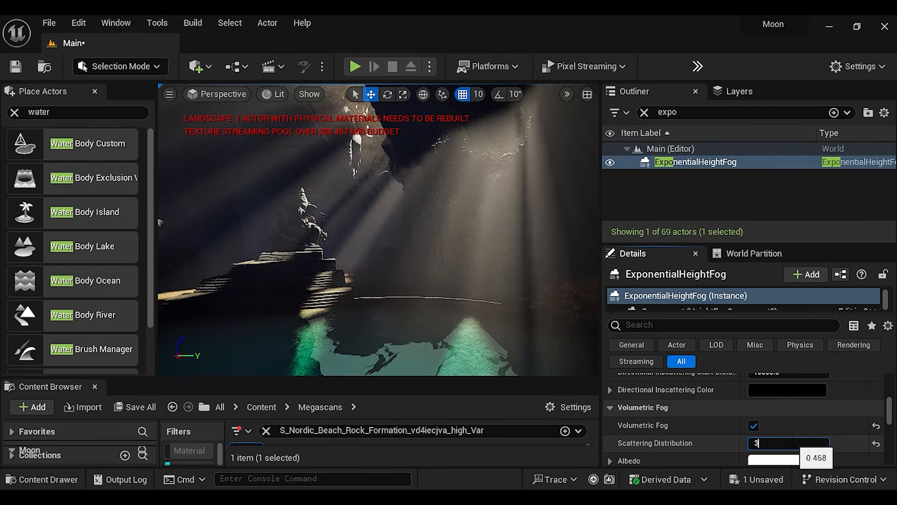
{"action": "key", "text": "Return"}
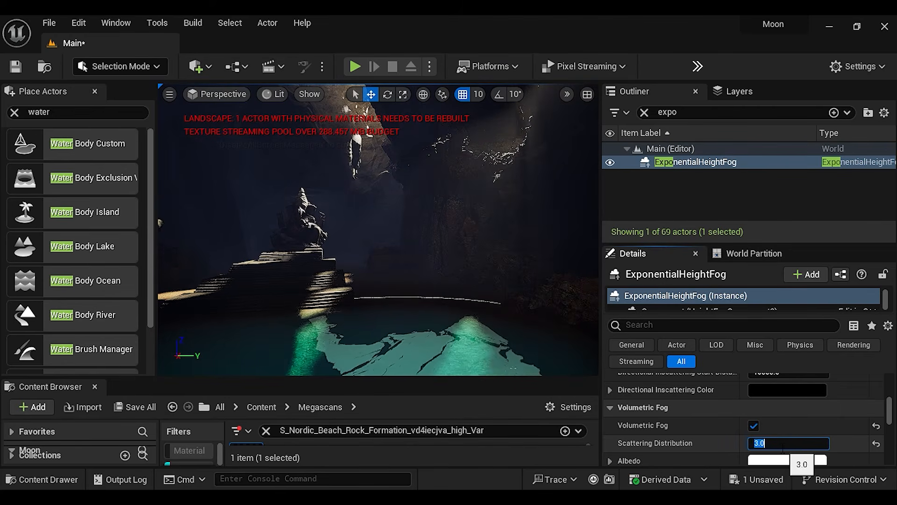
{"action": "key", "text": "Return"}
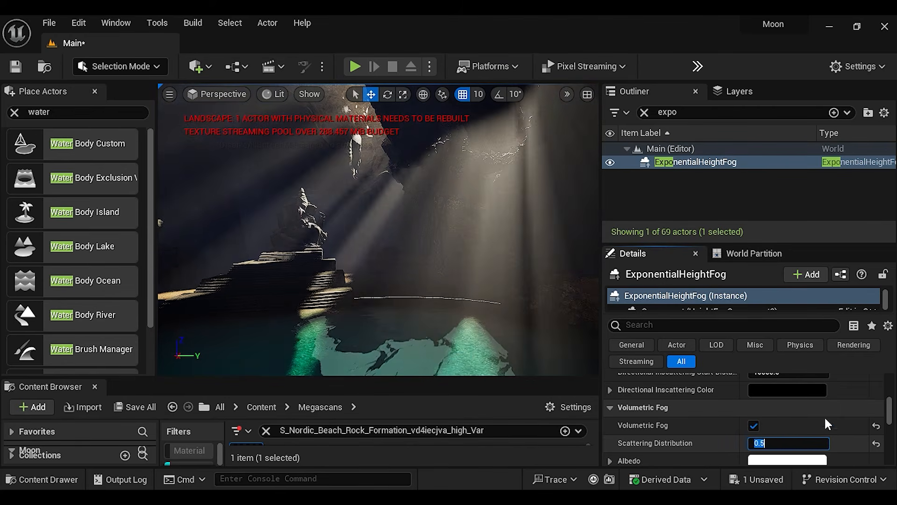
{"action": "left_click", "coordinate": [821, 419]}
Try Fog Density values of 0.0444 and 0.0108 on the height fog, undoing each change
{"action": "scroll", "coordinate": [820, 419], "scroll_direction": "up", "scroll_amount": 2}
{"action": "scroll", "coordinate": [815, 420], "scroll_direction": "down", "scroll_amount": 4}
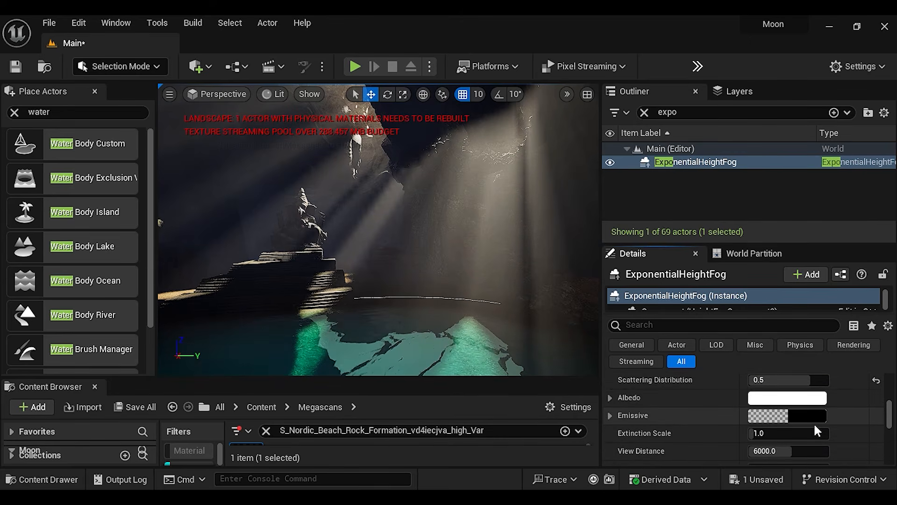
{"action": "scroll", "coordinate": [814, 422], "scroll_direction": "down", "scroll_amount": 2}
{"action": "scroll", "coordinate": [813, 425], "scroll_direction": "up", "scroll_amount": 6}
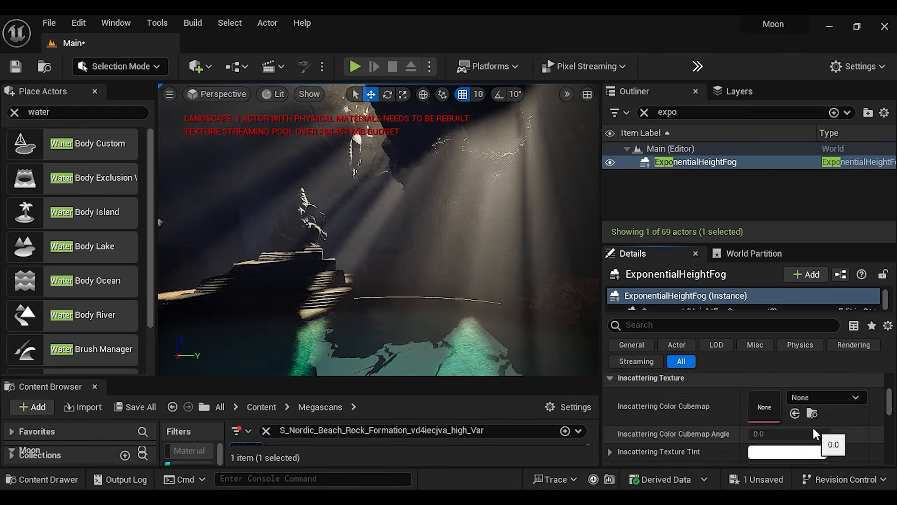
{"action": "scroll", "coordinate": [813, 428], "scroll_direction": "up", "scroll_amount": 6}
{"action": "scroll", "coordinate": [811, 430], "scroll_direction": "down", "scroll_amount": 1}
{"action": "left_click_drag", "start_coordinate": [789, 425], "coordinate": [819, 425]}
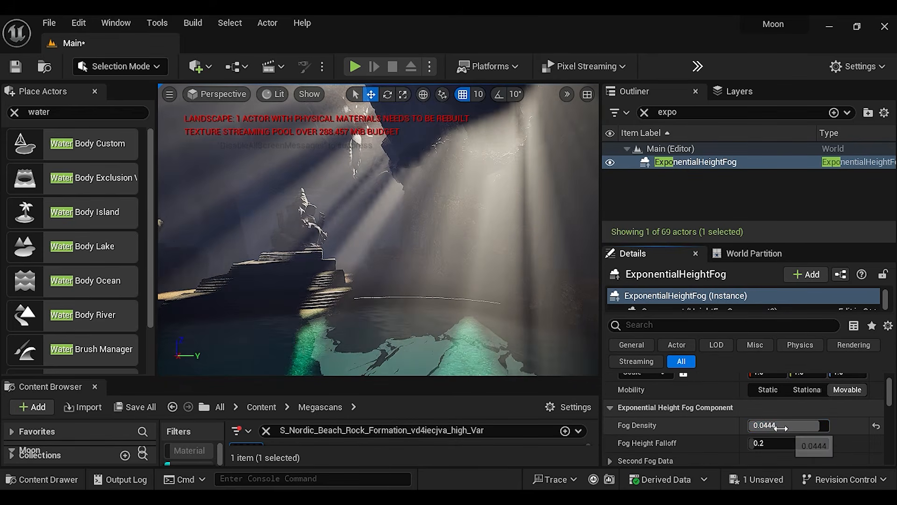
{"action": "key", "text": "ctrl+z"}
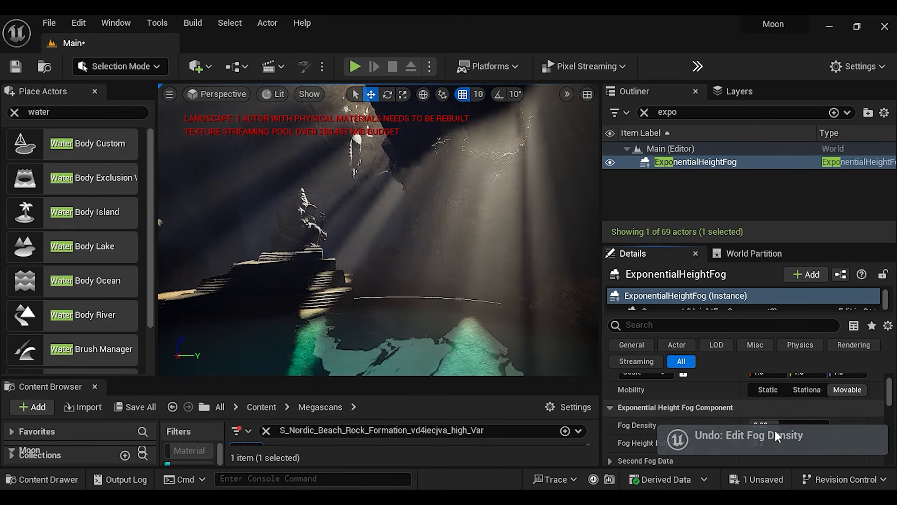
{"action": "left_click_drag", "start_coordinate": [777, 425], "coordinate": [760, 426]}
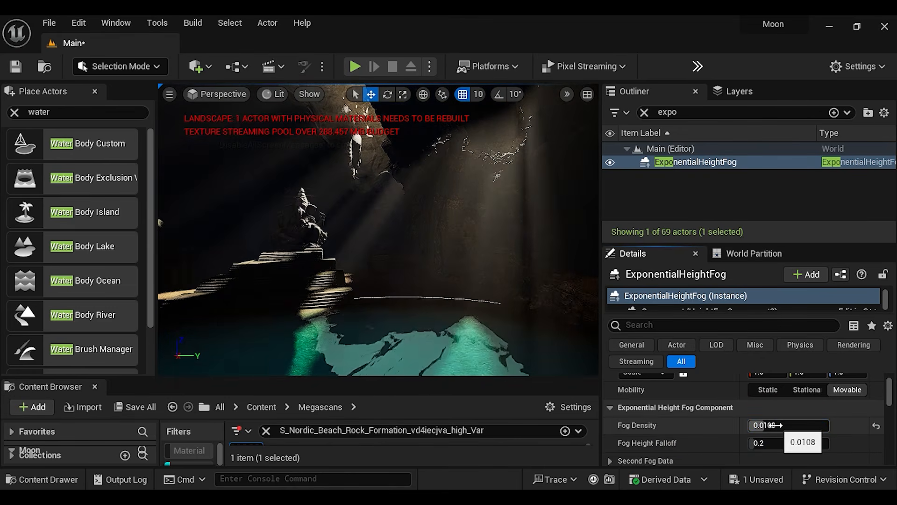
{"action": "key", "text": "ctrl+z"}
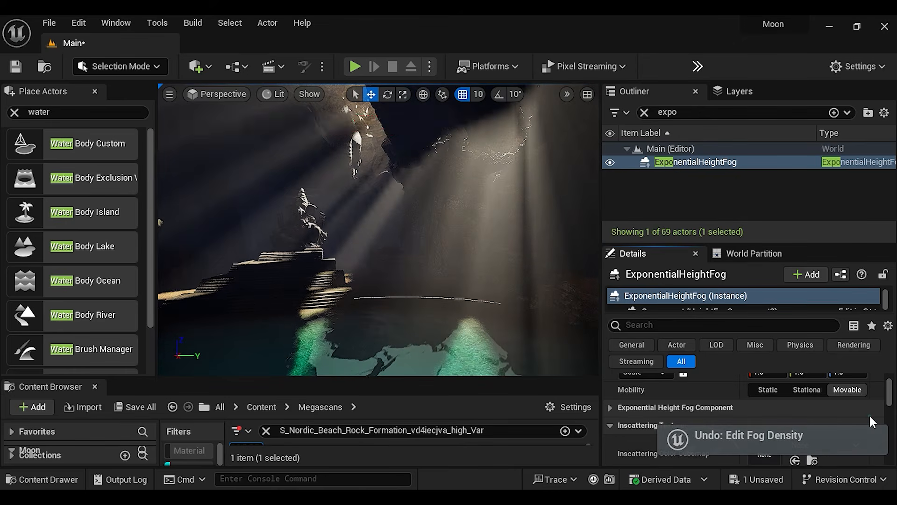
Raise the ExponentialHeightFog's Fog Height Falloff to about 0.36
{"action": "left_click", "coordinate": [617, 409]}
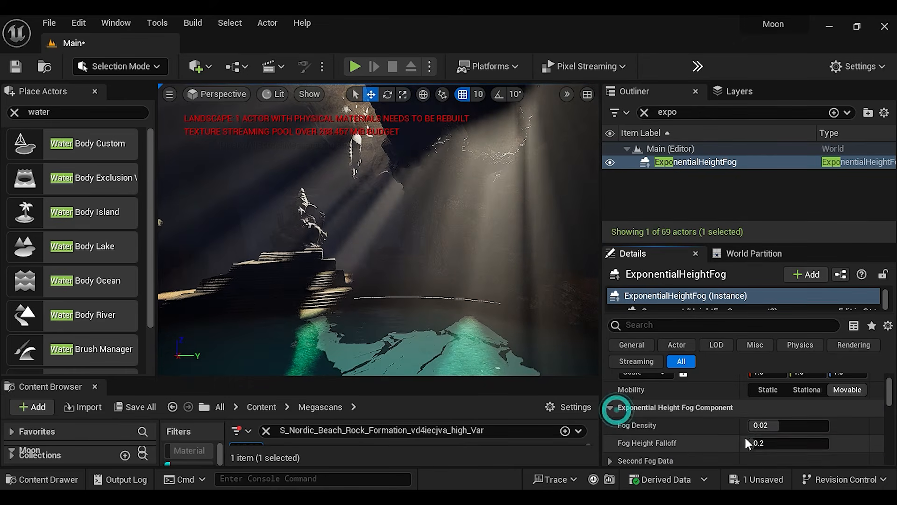
{"action": "mouse_move", "coordinate": [762, 443]}
{"action": "left_mouse_down"}
{"action": "mouse_move", "coordinate": [795, 442]}
{"action": "mouse_move", "coordinate": [759, 443]}
{"action": "left_mouse_up"}
{"action": "scroll", "coordinate": [852, 432], "scroll_direction": "down", "scroll_amount": 2}
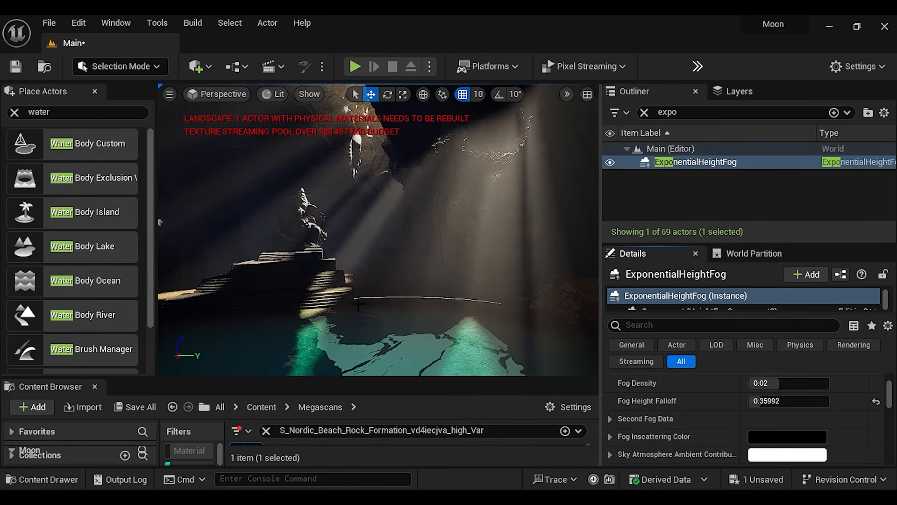
Select the lake water body, toggle its Cast Shadow option and filter its details by "reflection"
{"action": "left_click", "coordinate": [416, 365]}
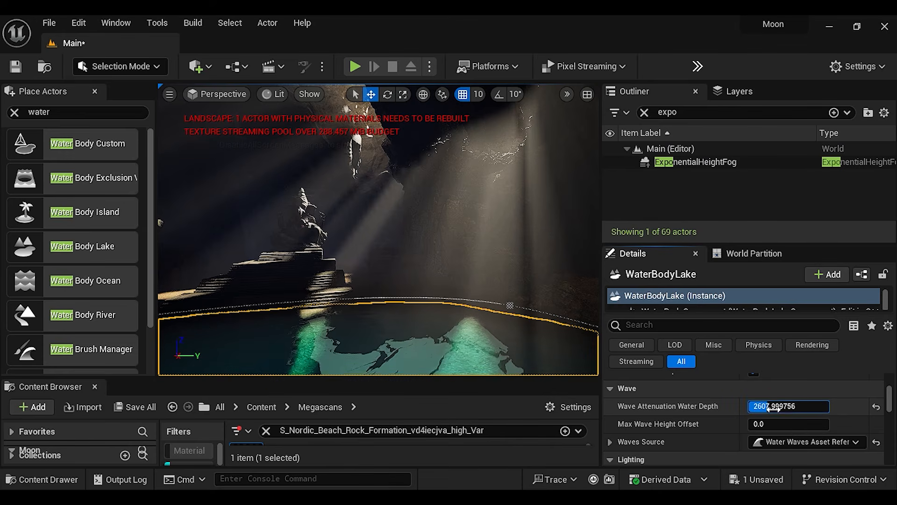
{"action": "scroll", "coordinate": [734, 449], "scroll_direction": "down", "scroll_amount": 2}
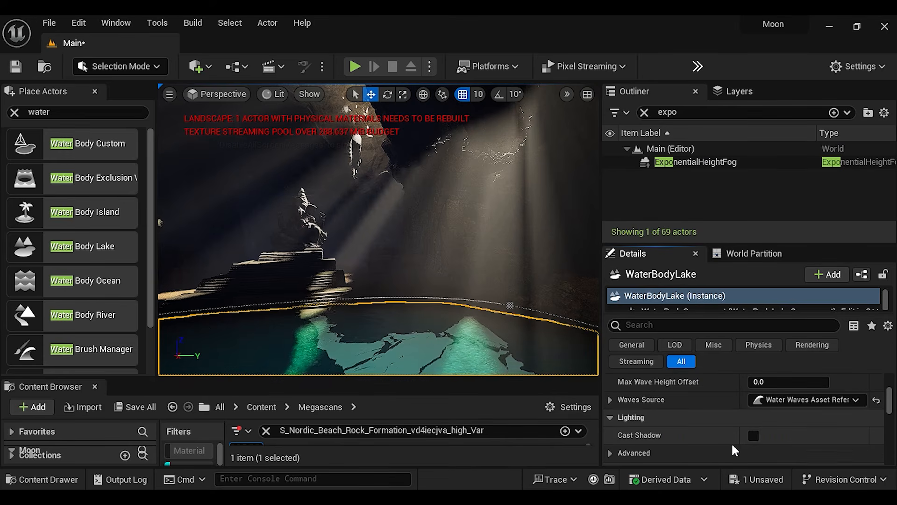
{"action": "scroll", "coordinate": [734, 450], "scroll_direction": "down", "scroll_amount": 2}
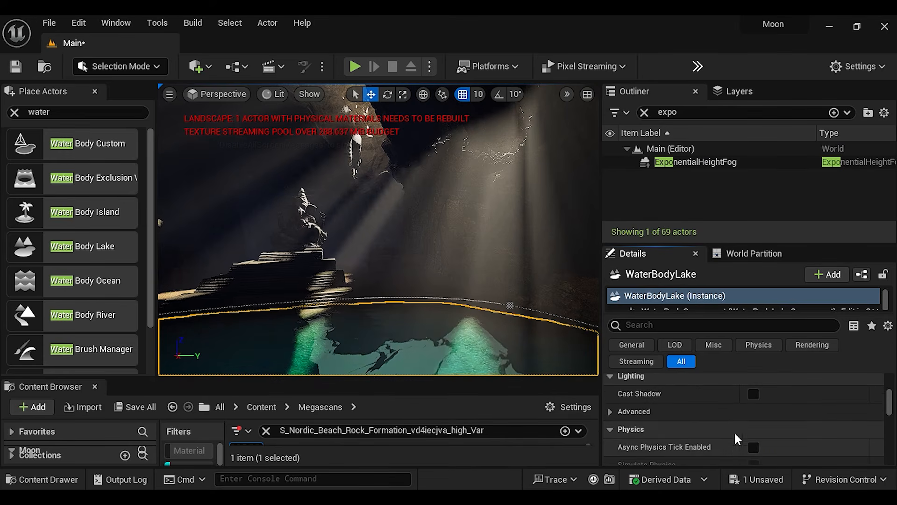
{"action": "left_click", "coordinate": [754, 394]}
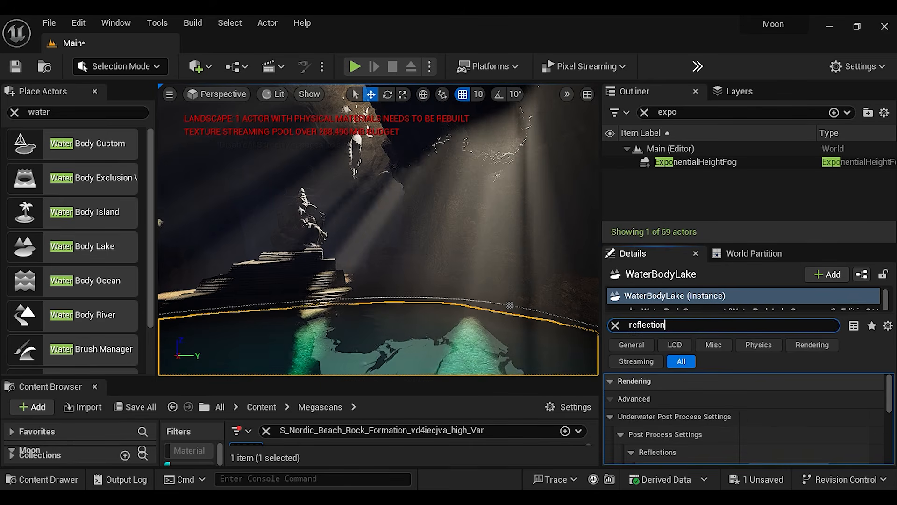
{"action": "scroll", "coordinate": [683, 403], "scroll_direction": "down", "scroll_amount": 2}
{"action": "scroll", "coordinate": [683, 403], "scroll_direction": "up", "scroll_amount": 2}
{"action": "scroll", "coordinate": [682, 400], "scroll_direction": "down", "scroll_amount": 2}
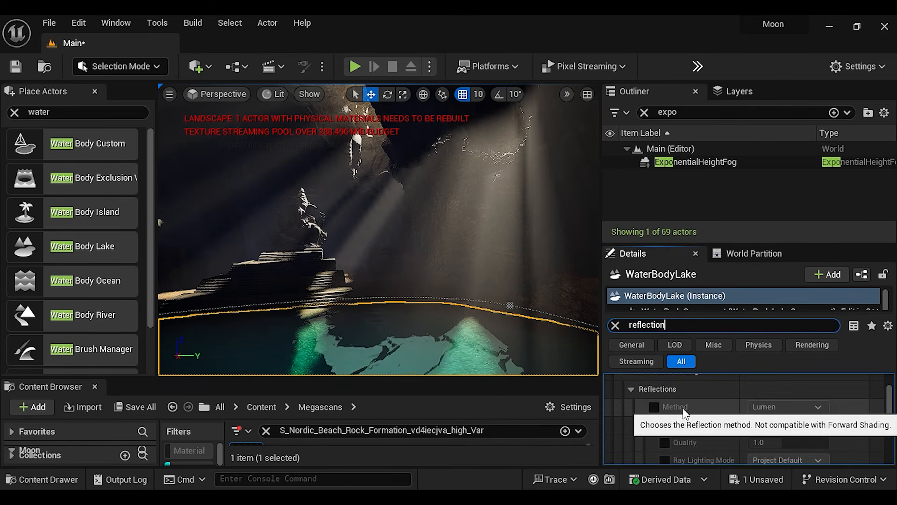
Enable the lake's underwater reflection Method override with Lumen and set the Lumen Reflections Quality to 1.056
{"action": "left_click", "coordinate": [654, 428]}
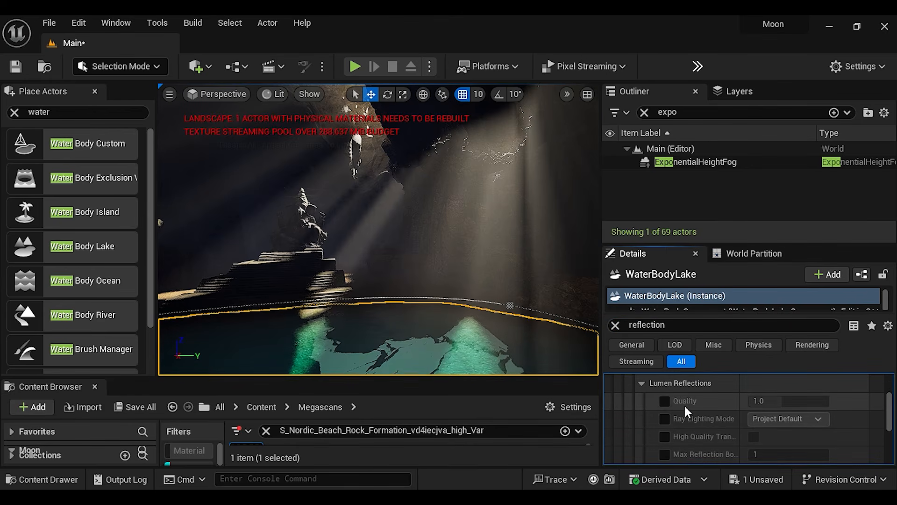
{"action": "left_click", "coordinate": [664, 401]}
{"action": "left_click_drag", "start_coordinate": [767, 401], "coordinate": [792, 401]}
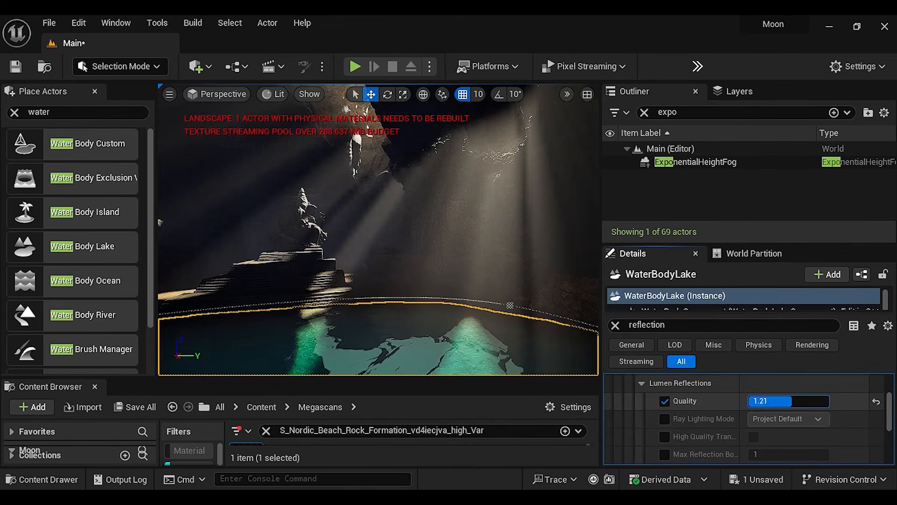
Enable the lake's Ray Lighting Mode override and leave it on Project Default after trying the Surface Cache option
{"action": "left_click", "coordinate": [665, 419]}
{"action": "left_click", "coordinate": [781, 419]}
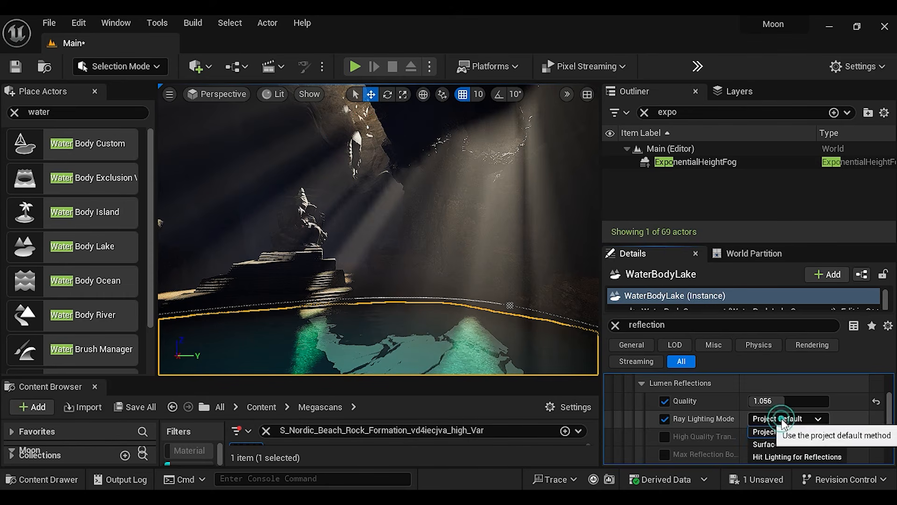
{"action": "left_click", "coordinate": [789, 444]}
{"action": "left_click", "coordinate": [785, 419]}
{"action": "left_click", "coordinate": [771, 430]}
{"action": "scroll", "coordinate": [681, 429], "scroll_direction": "down", "scroll_amount": 2}
{"action": "scroll", "coordinate": [681, 429], "scroll_direction": "up", "scroll_amount": 3}
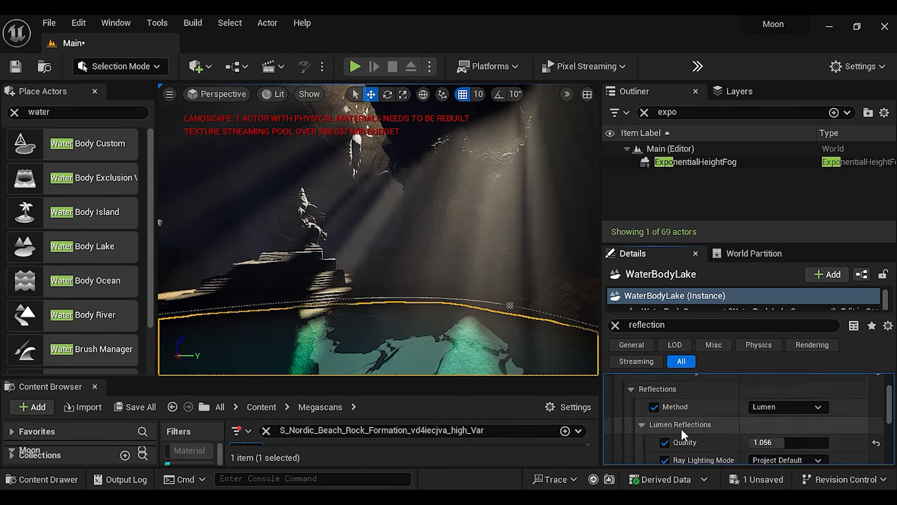
{"action": "left_click", "coordinate": [630, 408]}
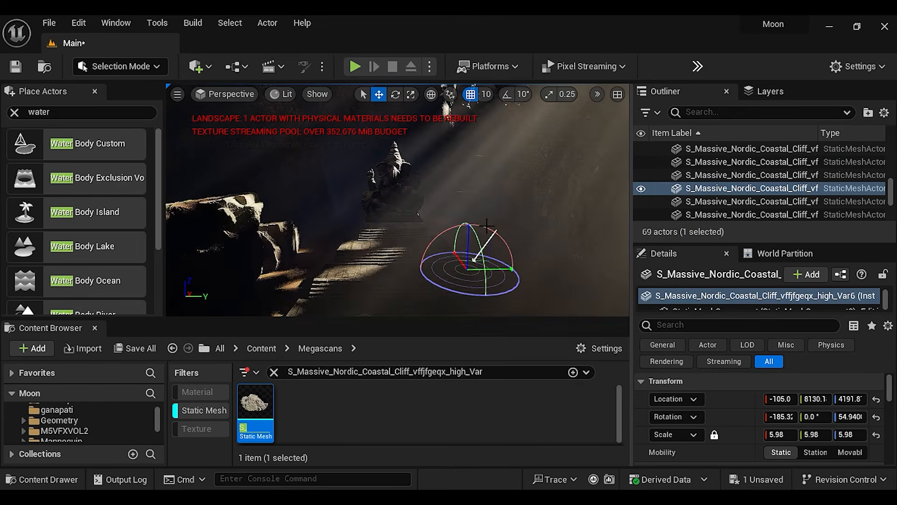
Rotate the directional sunlight interactively to test angles for the light rays falling on the Ganesh statue and cave rocks
{"action": "key", "text": "ctrl+l"}
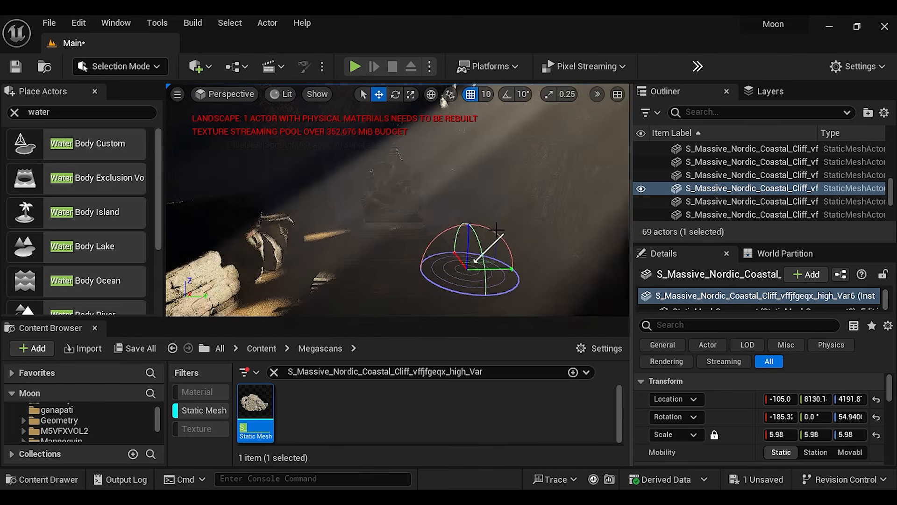
{"action": "key", "text": "ctrl+l"}
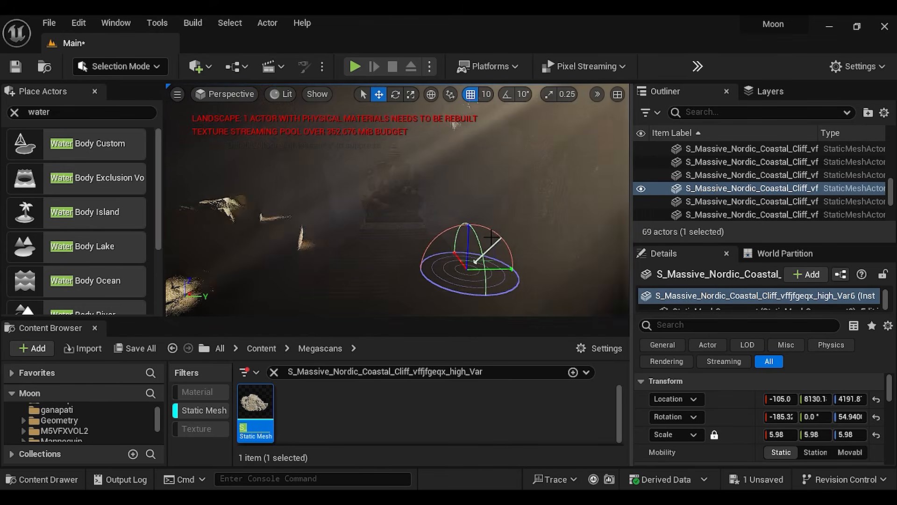
{"action": "key", "text": "ctrl+l"}
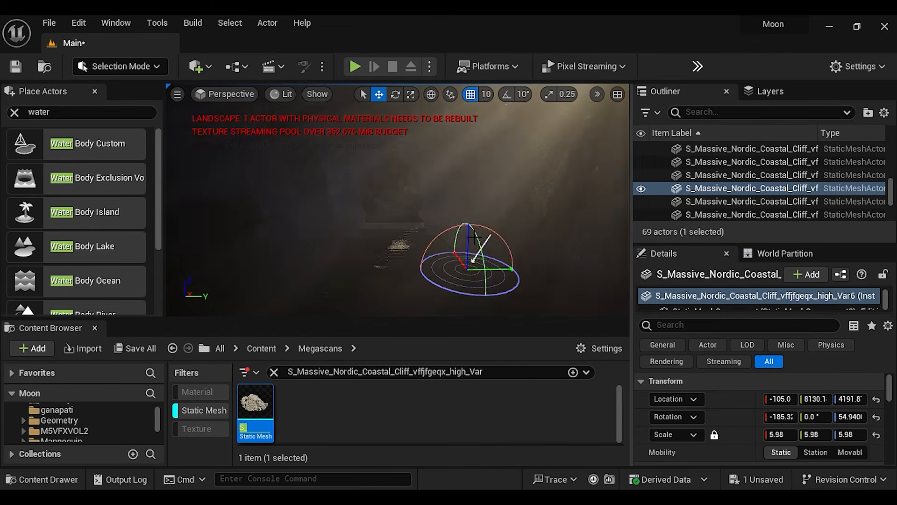
{"action": "key", "text": "ctrl+l"}
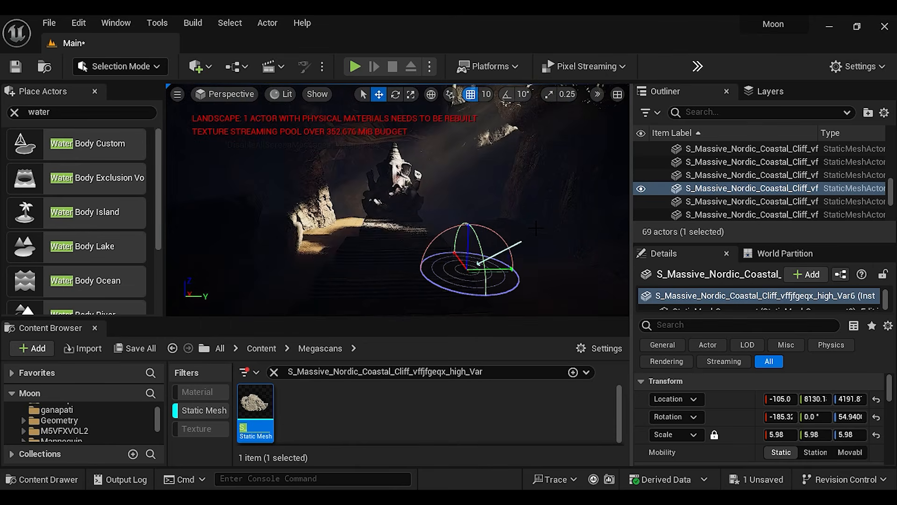
{"action": "key", "text": "ctrl+l"}
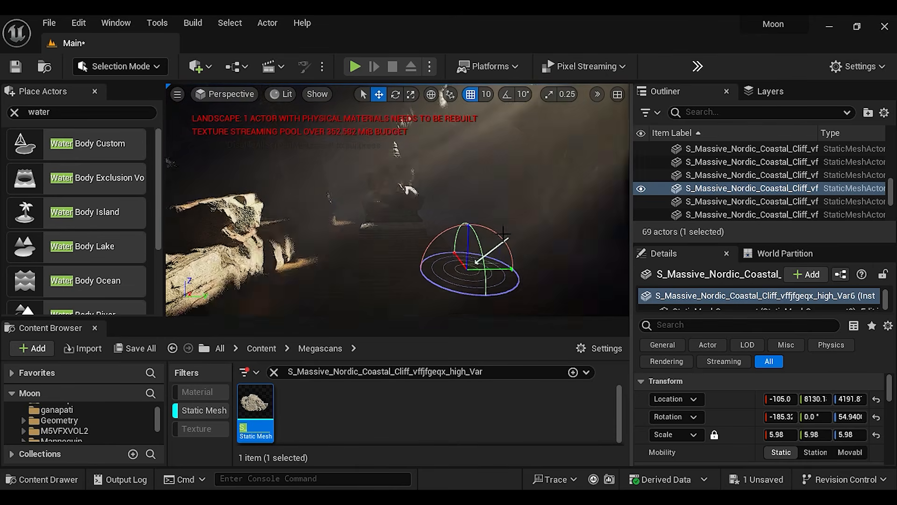
{"action": "key", "text": "ctrl+l"}
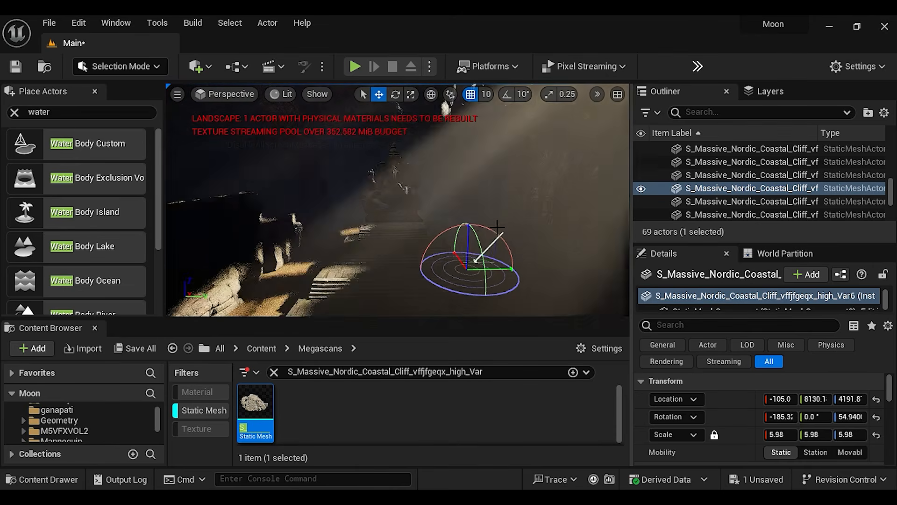
{"action": "key", "text": "ctrl+l"}
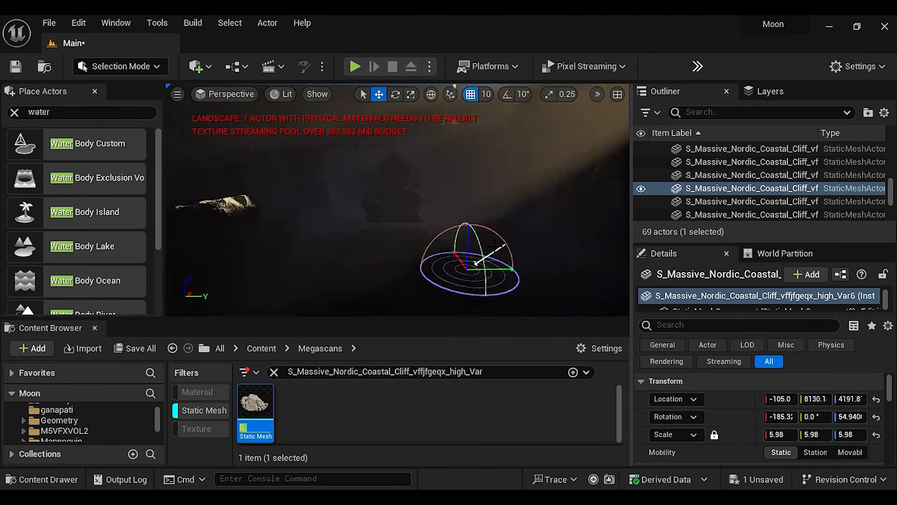
{"action": "key", "text": "ctrl+l"}
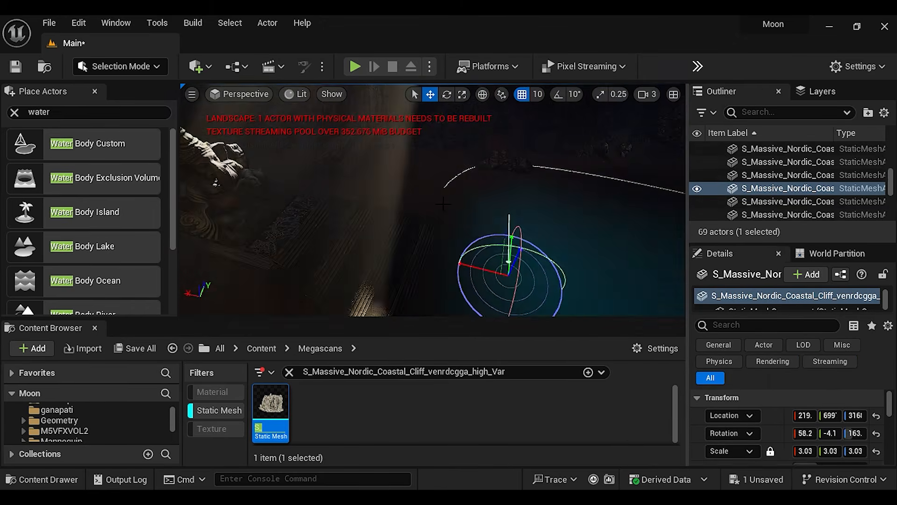
{"action": "left_click", "coordinate": [443, 204]}
{"action": "key", "text": "ctrl+l"}
{"action": "right_click_drag", "start_coordinate": [443, 204], "coordinate": [402, 197]}
{"action": "left_click", "coordinate": [473, 201]}
{"action": "left_click", "coordinate": [449, 201]}
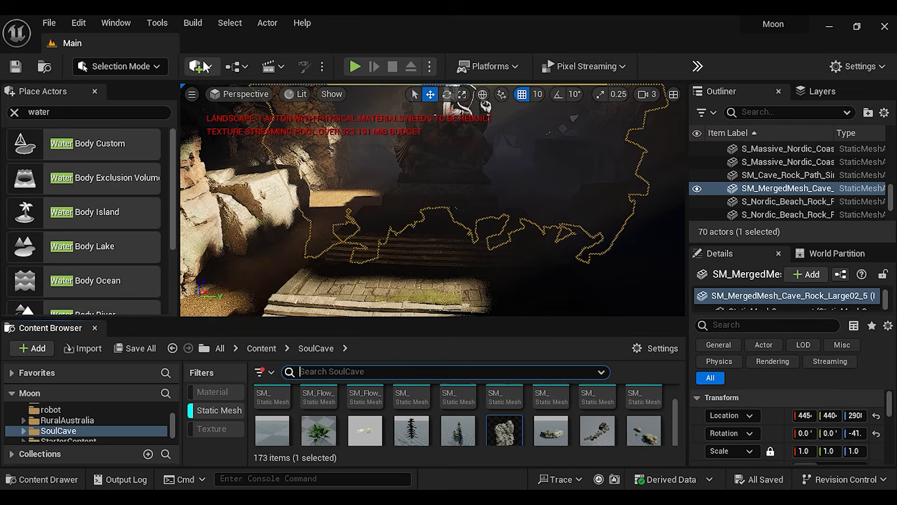
Browse the locally downloaded Megascans assets in Quixel Bridge, inspect the Old Metal Pot, and close Bridge
{"action": "left_click", "coordinate": [198, 65]}
{"action": "left_click", "coordinate": [239, 120]}
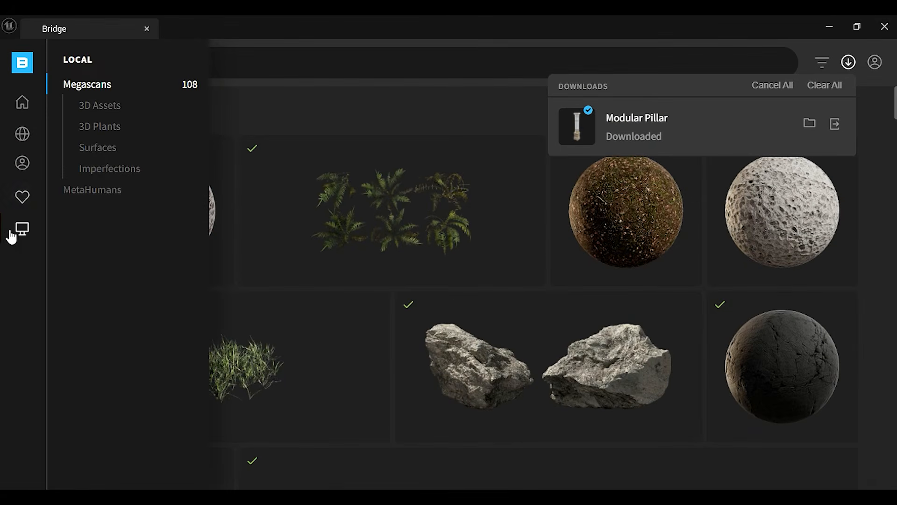
{"action": "left_click", "coordinate": [28, 234]}
{"action": "scroll", "coordinate": [547, 331], "scroll_direction": "down", "scroll_amount": 10}
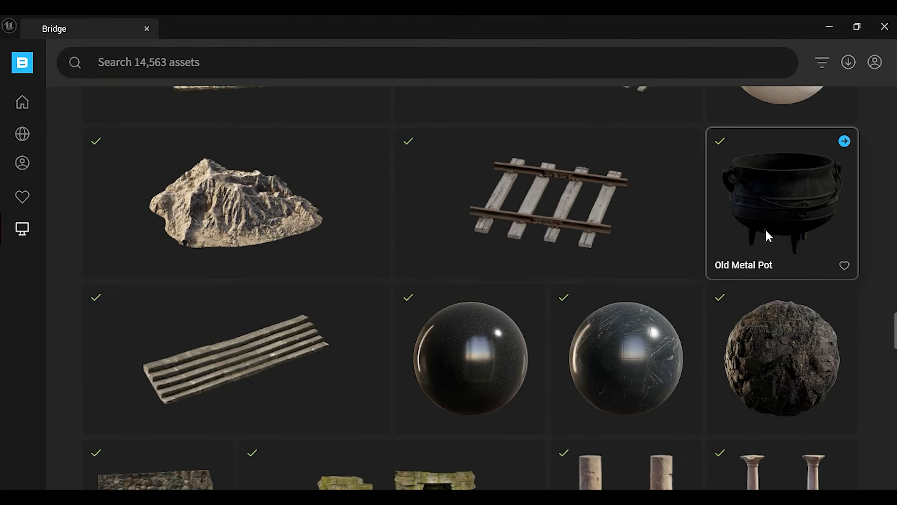
{"action": "left_click", "coordinate": [767, 236]}
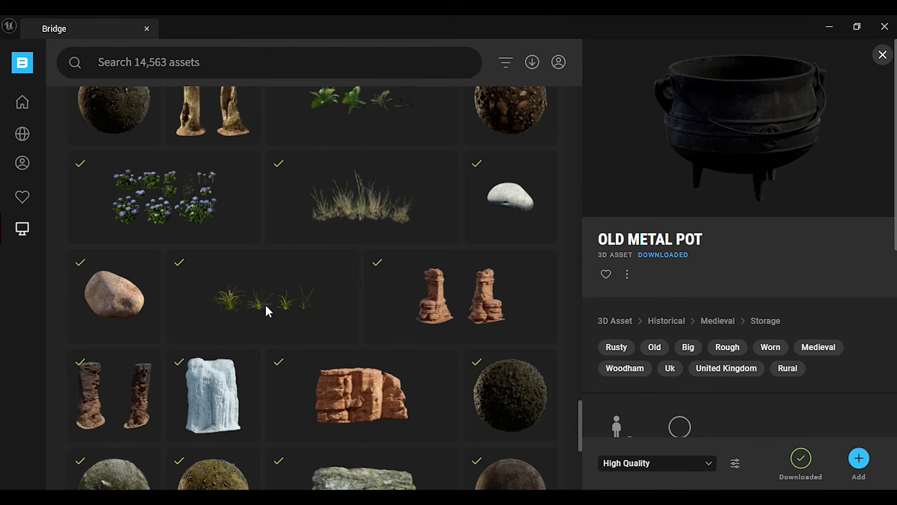
{"action": "scroll", "coordinate": [267, 305], "scroll_direction": "down", "scroll_amount": 5}
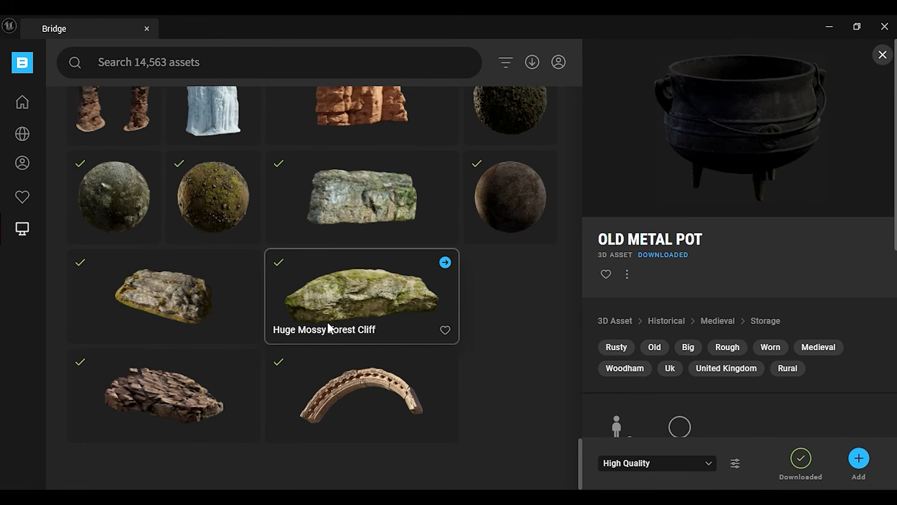
{"action": "left_click", "coordinate": [887, 29]}
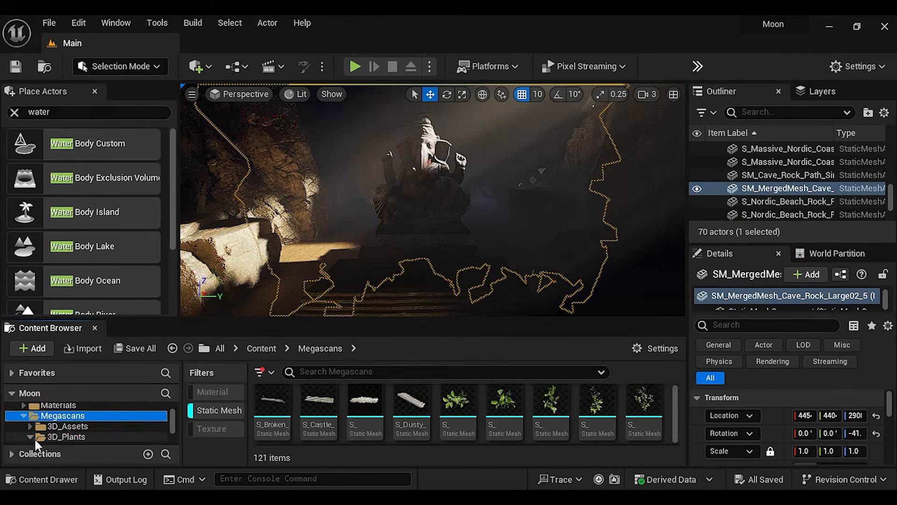
Show the static meshes in the Megascans 3D_Plants folder and move the view toward the stairs before the statue
{"action": "left_click", "coordinate": [74, 438]}
{"action": "scroll", "coordinate": [394, 425], "scroll_direction": "down", "scroll_amount": 1}
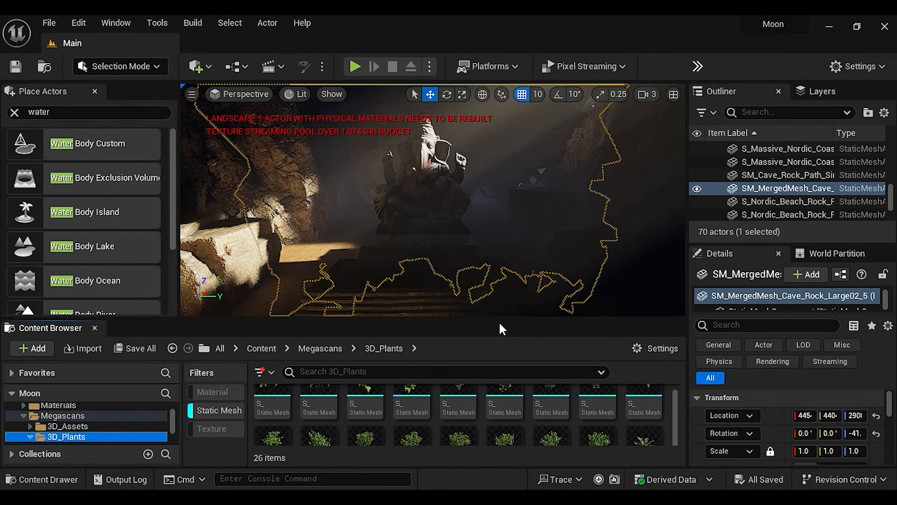
{"action": "right_click_drag", "start_coordinate": [497, 304], "coordinate": [503, 303]}
{"action": "key", "text": "w"}
{"action": "left_click_drag", "start_coordinate": [501, 318], "coordinate": [501, 290]}
Switch to Foliage Mode and add the static meshes from the 3D_Plants folder as foliage types
{"action": "left_click", "coordinate": [156, 72]}
{"action": "left_click", "coordinate": [152, 116]}
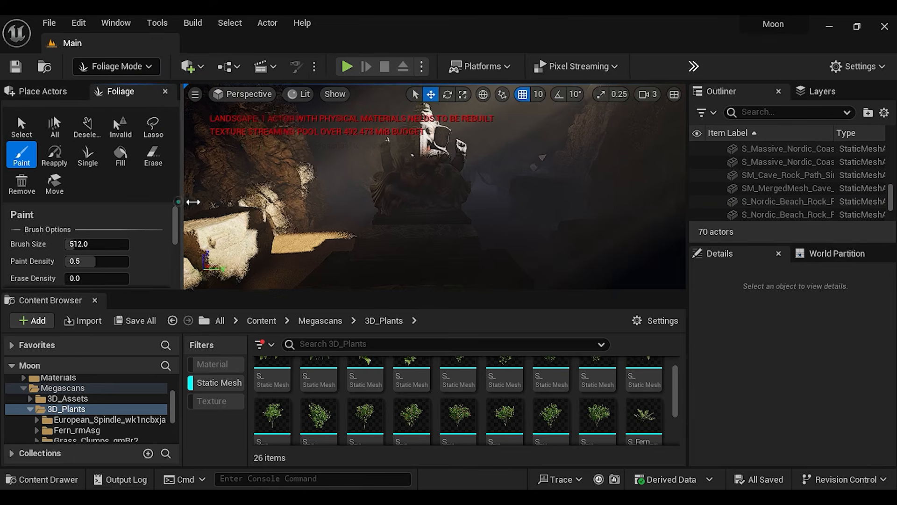
{"action": "left_click_drag", "start_coordinate": [181, 211], "coordinate": [261, 210]}
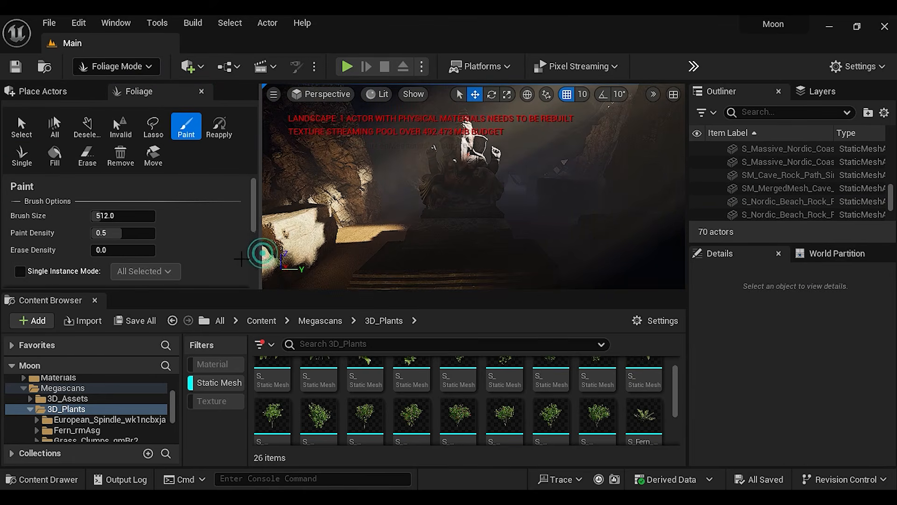
{"action": "left_click_drag", "start_coordinate": [382, 383], "coordinate": [105, 262]}
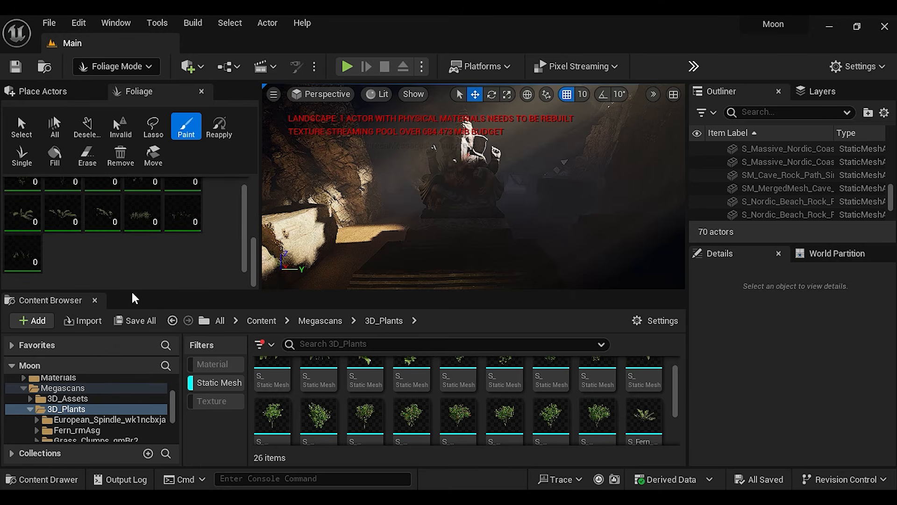
{"action": "left_click_drag", "start_coordinate": [134, 298], "coordinate": [135, 332]}
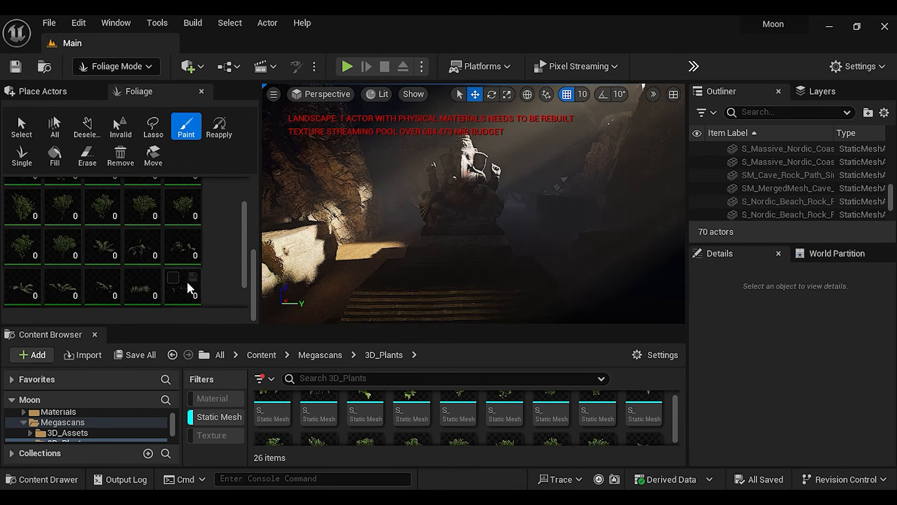
Enable and select the three Grass_Clumps_qmBr2 foliage types for painting
{"action": "scroll", "coordinate": [218, 286], "scroll_direction": "down", "scroll_amount": 1}
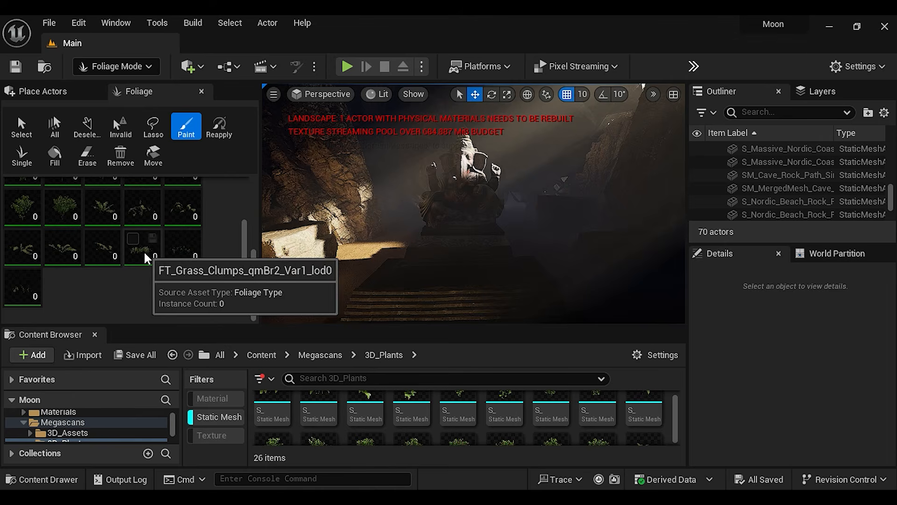
{"action": "left_click", "coordinate": [131, 239]}
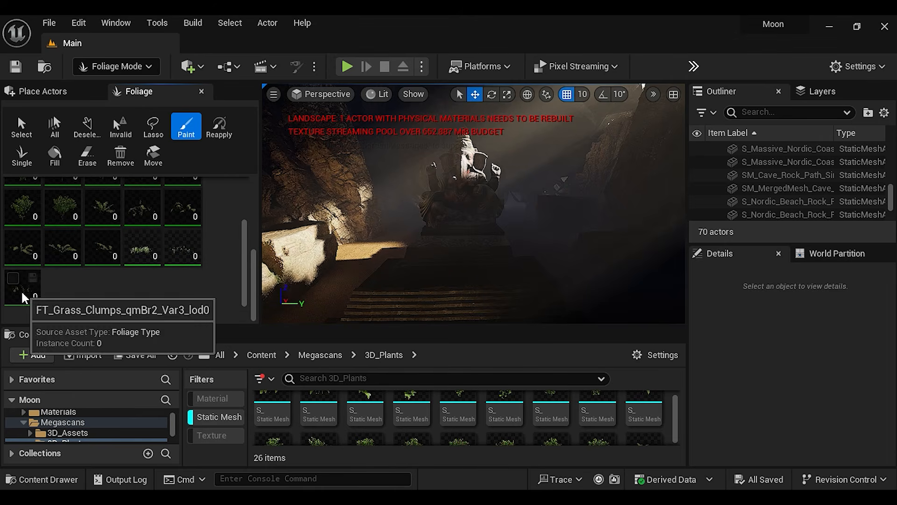
{"action": "scroll", "coordinate": [126, 248], "scroll_direction": "up", "scroll_amount": 5}
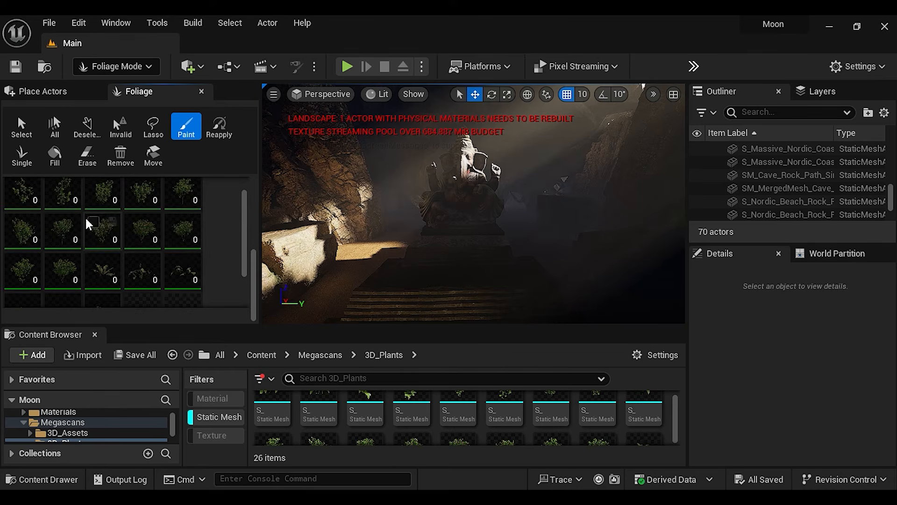
{"action": "scroll", "coordinate": [70, 215], "scroll_direction": "down", "scroll_amount": 5}
{"action": "left_click", "coordinate": [136, 244]}
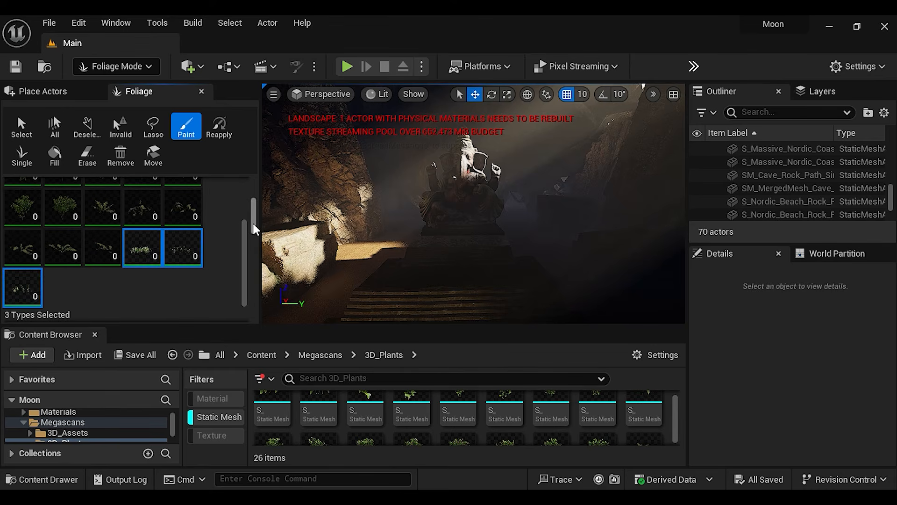
Set the selected grass types' uniform Scale X range to a minimum of 0.3 and a maximum of 0.7
{"action": "scroll", "coordinate": [250, 222], "scroll_direction": "down", "scroll_amount": 5}
{"action": "scroll", "coordinate": [255, 236], "scroll_direction": "down", "scroll_amount": 1}
{"action": "left_click_drag", "start_coordinate": [256, 238], "coordinate": [256, 254]}
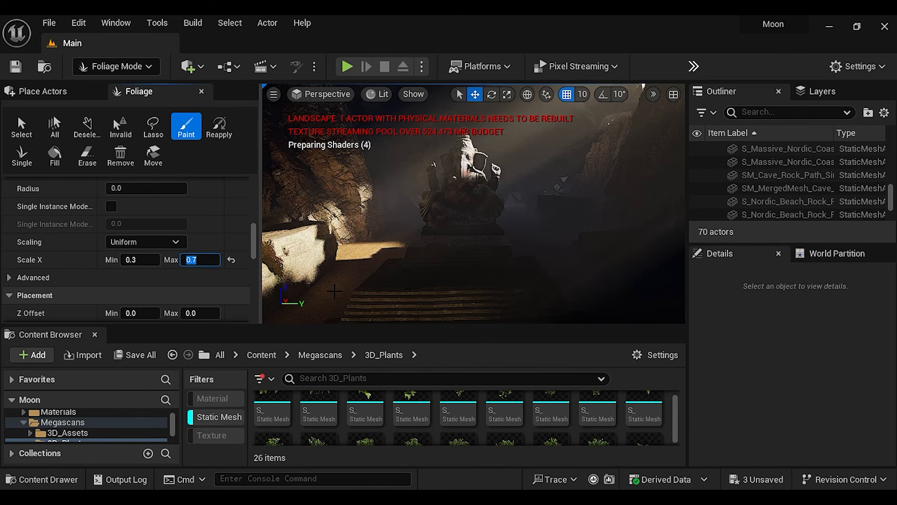
{"action": "scroll", "coordinate": [121, 239], "scroll_direction": "up", "scroll_amount": 5}
{"action": "scroll", "coordinate": [123, 241], "scroll_direction": "up", "scroll_amount": 3}
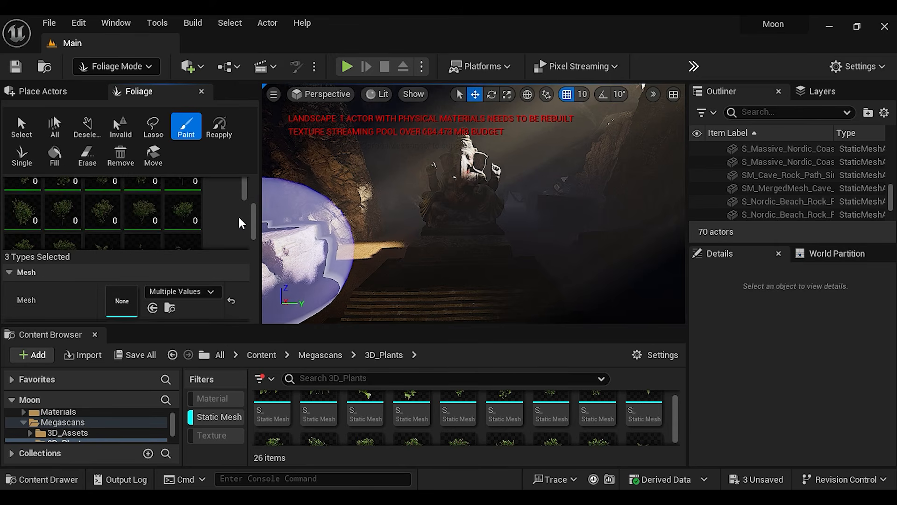
Set the foliage Brush Size to about 128 and Paint Density to 0.17, and paint grass beside the lit rocks
{"action": "scroll", "coordinate": [241, 206], "scroll_direction": "up", "scroll_amount": 5}
{"action": "left_click_drag", "start_coordinate": [110, 217], "coordinate": [86, 218]}
{"action": "mouse_move", "coordinate": [335, 297]}
{"action": "right_mouse_down"}
{"action": "mouse_move", "coordinate": [329, 302]}
{"action": "mouse_move", "coordinate": [369, 304]}
{"action": "mouse_move", "coordinate": [299, 311]}
{"action": "mouse_move", "coordinate": [327, 309]}
{"action": "mouse_move", "coordinate": [351, 291]}
{"action": "right_mouse_up"}
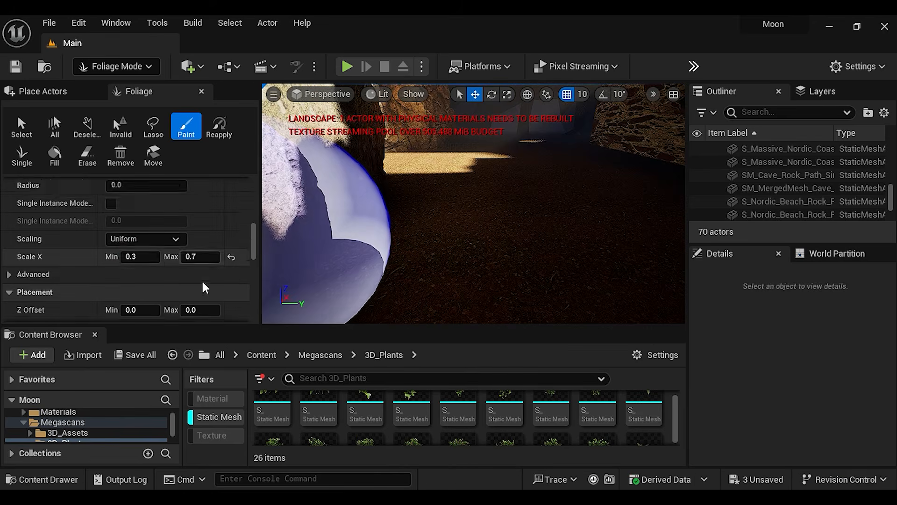
Set the selected grass types' Scale X range to a minimum of 1 and a maximum of 2, and paint grass on the dark ground
{"action": "scroll", "coordinate": [202, 286], "scroll_direction": "down", "scroll_amount": 1}
{"action": "left_click", "coordinate": [133, 231]}
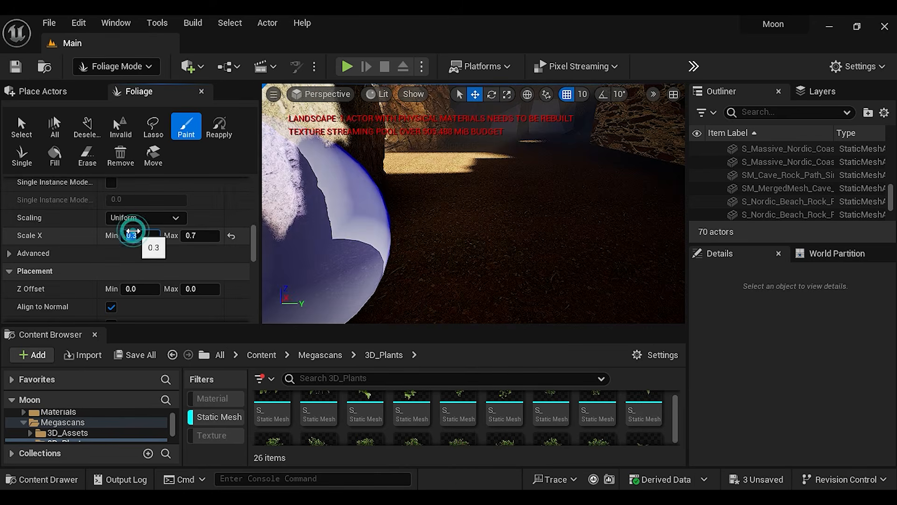
{"action": "type", "text": "1"}
{"action": "left_click", "coordinate": [199, 236]}
{"action": "type", "text": "2"}
{"action": "key", "text": "Return"}
{"action": "mouse_move", "coordinate": [607, 226]}
{"action": "right_mouse_down"}
{"action": "mouse_move", "coordinate": [600, 269]}
{"action": "mouse_move", "coordinate": [527, 200]}
{"action": "right_mouse_up"}
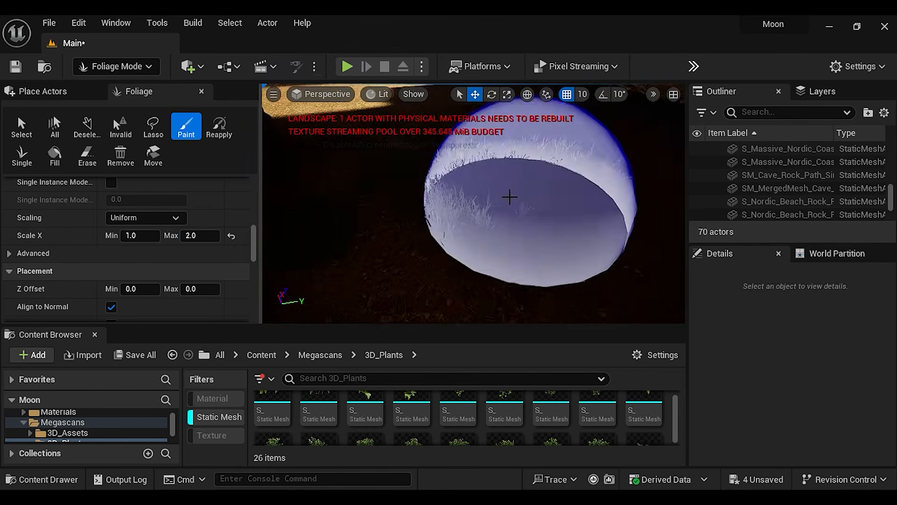
Raise the grass's maximum Scale X to 3 and paint larger clumps on the ground between the rocks and the stairs
{"action": "left_click", "coordinate": [185, 234]}
{"action": "type", "text": "3"}
{"action": "key", "text": "Return"}
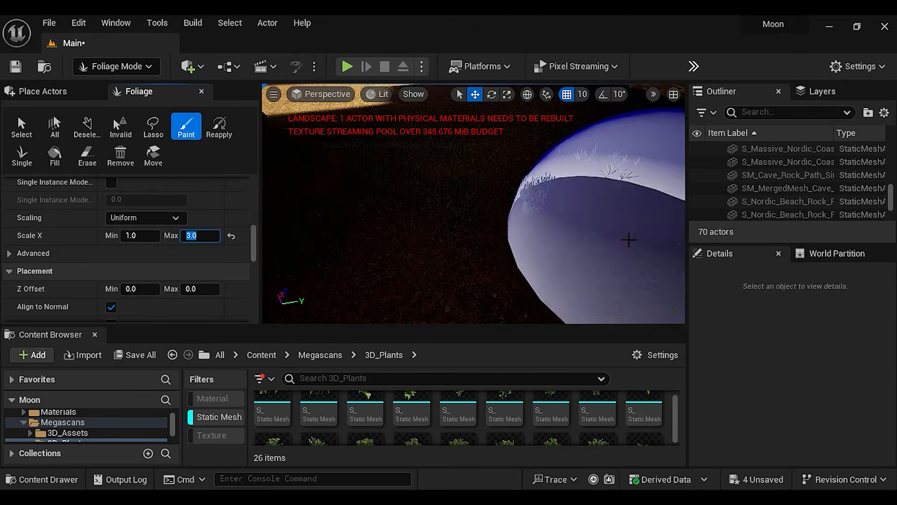
{"action": "scroll", "coordinate": [624, 238], "scroll_direction": "down", "scroll_amount": 5}
{"action": "mouse_move", "coordinate": [539, 242]}
{"action": "right_mouse_down"}
{"action": "mouse_move", "coordinate": [608, 182]}
{"action": "mouse_move", "coordinate": [506, 196]}
{"action": "right_mouse_up"}
{"action": "mouse_move", "coordinate": [400, 279]}
{"action": "right_mouse_down"}
{"action": "mouse_move", "coordinate": [578, 160]}
{"action": "mouse_move", "coordinate": [469, 238]}
{"action": "right_mouse_up"}
{"action": "right_click_drag", "start_coordinate": [541, 232], "coordinate": [496, 239]}
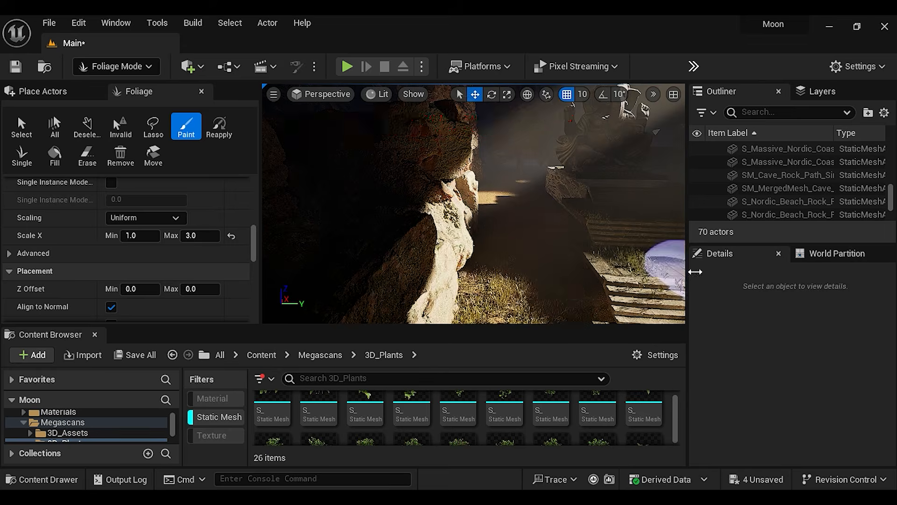
{"action": "right_click_drag", "start_coordinate": [552, 262], "coordinate": [571, 270]}
{"action": "mouse_move", "coordinate": [486, 282]}
{"action": "right_mouse_down"}
{"action": "mouse_move", "coordinate": [608, 262]}
{"action": "mouse_move", "coordinate": [447, 251]}
{"action": "right_mouse_up"}
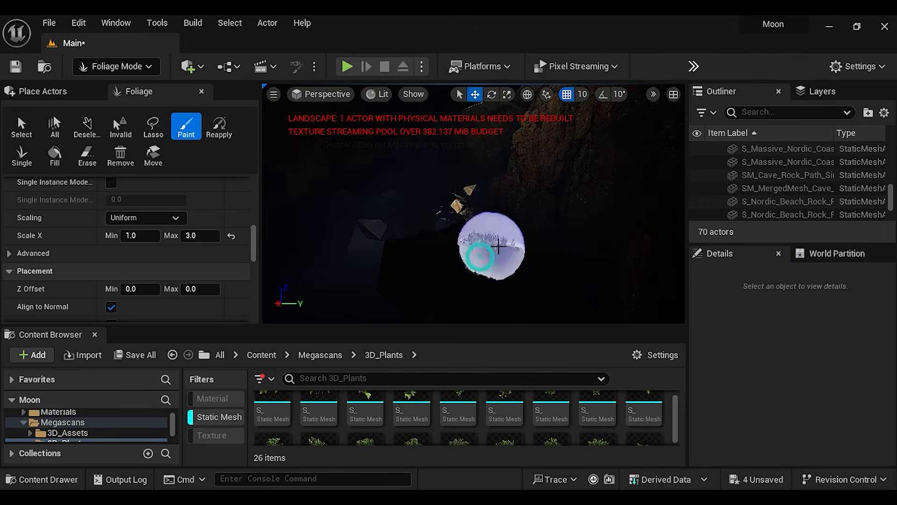
Find the painted grass types and open the static mesh S_Grass_Clumps_qmBr2_Var3_lod0 from the 3D_Plants folder
{"action": "scroll", "coordinate": [244, 298], "scroll_direction": "down", "scroll_amount": 10}
{"action": "left_click_drag", "start_coordinate": [255, 308], "coordinate": [254, 219]}
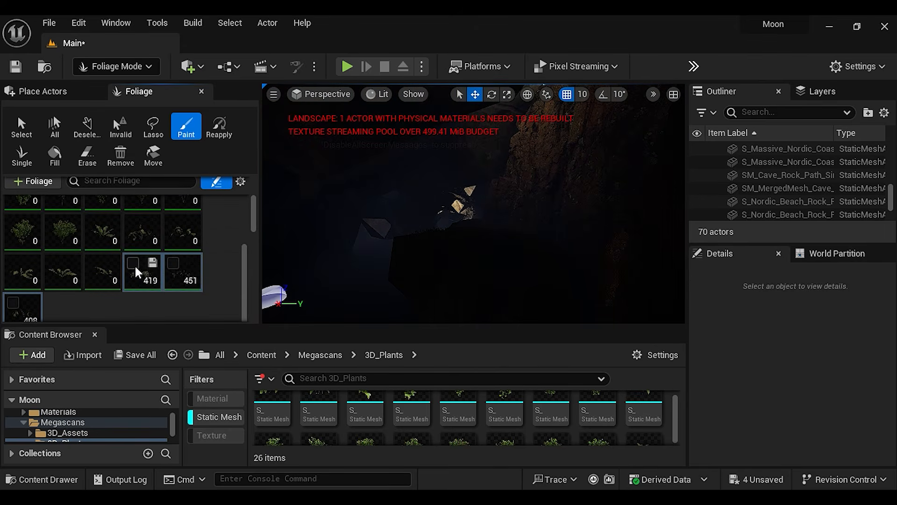
{"action": "right_click", "coordinate": [178, 278]}
{"action": "left_click_drag", "start_coordinate": [678, 420], "coordinate": [680, 429]}
{"action": "double_click", "coordinate": [575, 418]}
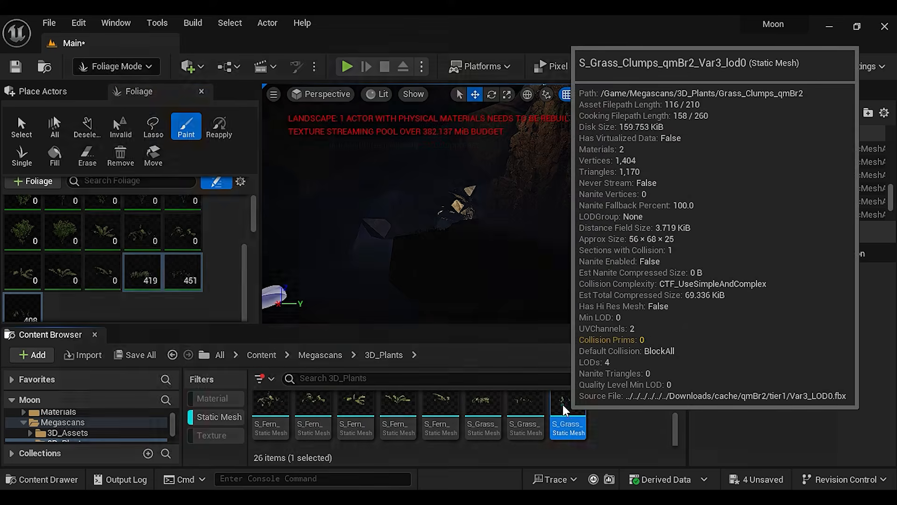
{"action": "scroll", "coordinate": [229, 293], "scroll_direction": "down", "scroll_amount": 5}
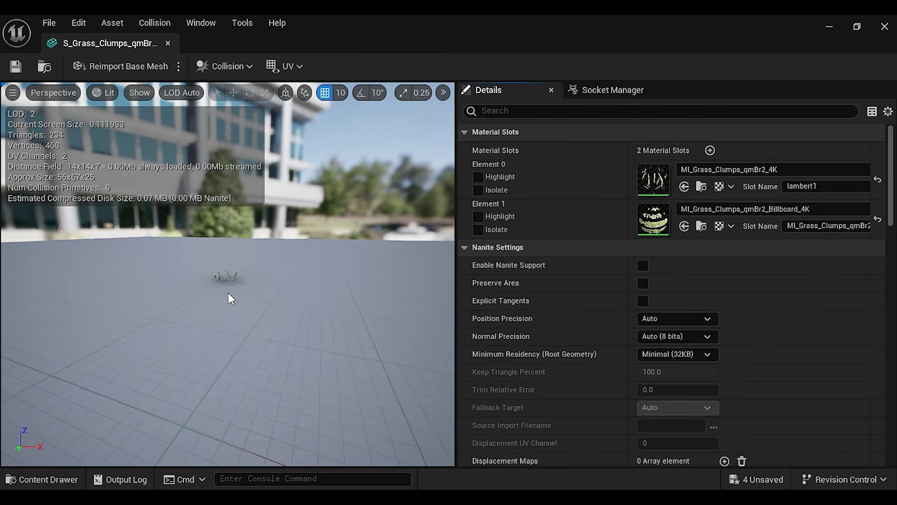
Open the grass mesh's MI_Grass_Clumps_qmBr2_4K material instance and turn on EnableGrassWind
{"action": "double_click", "coordinate": [654, 178]}
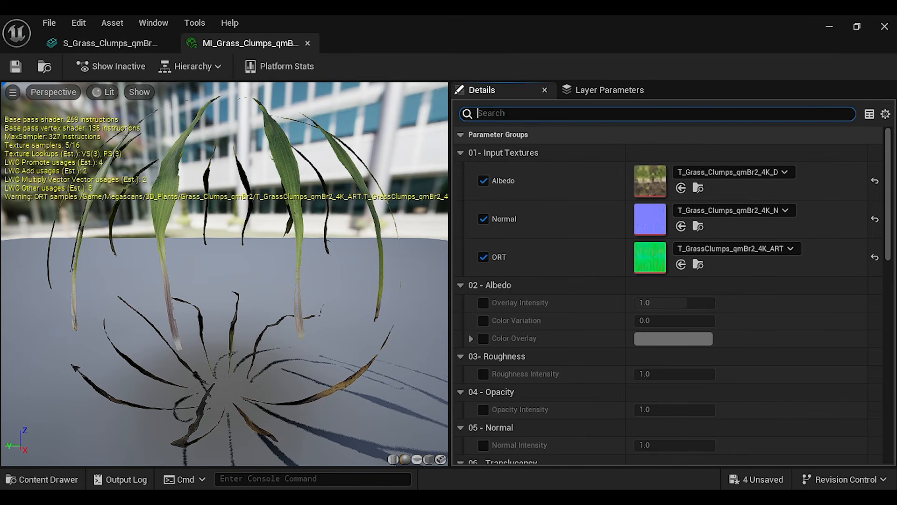
{"action": "type", "text": "win"}
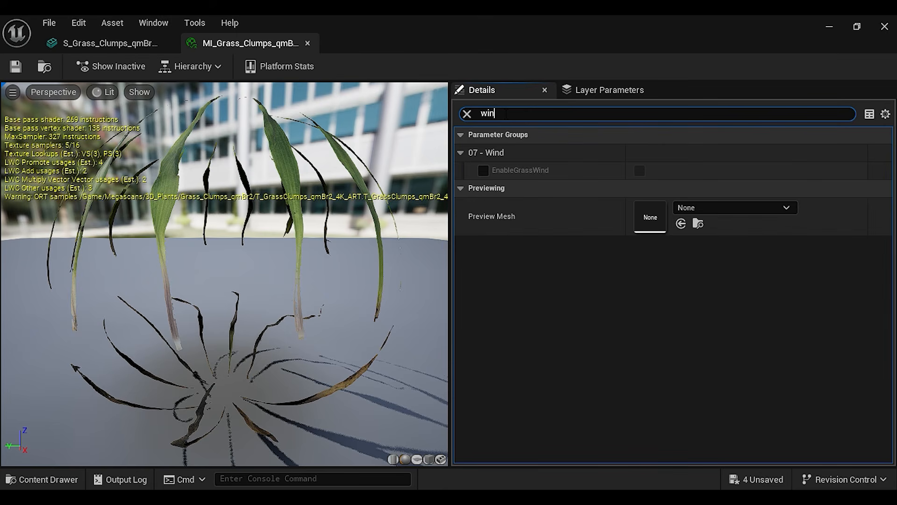
{"action": "type", "text": "d"}
{"action": "left_click", "coordinate": [483, 170]}
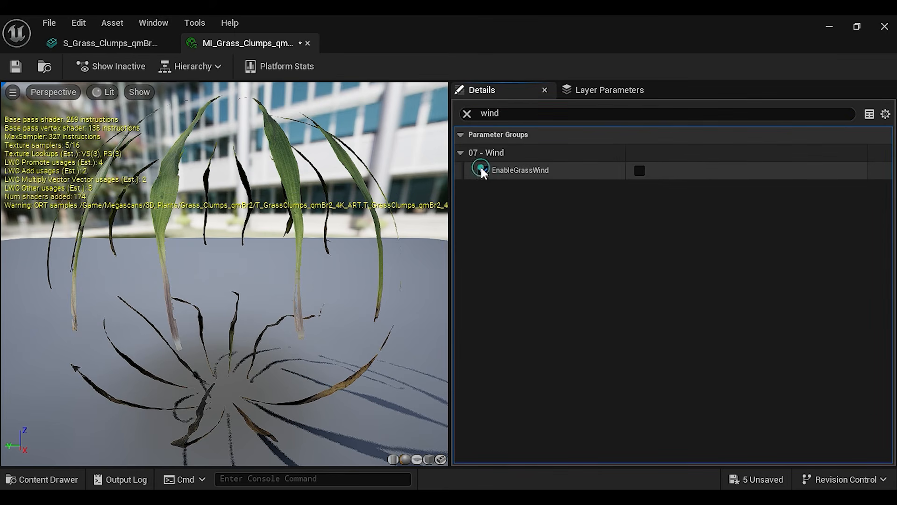
{"action": "left_click", "coordinate": [644, 172]}
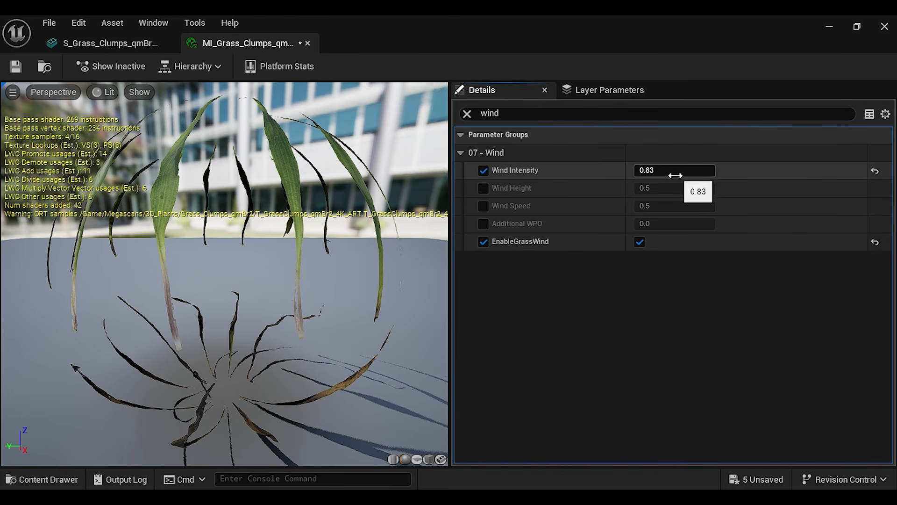
Undo the Wind Intensity change, override Wind Height, Wind Speed at 0.54 and Additional WPO, and save the material instance
{"action": "key", "text": "ctrl+z"}
{"action": "left_click", "coordinate": [483, 188]}
{"action": "left_click", "coordinate": [484, 205]}
{"action": "left_click", "coordinate": [484, 224]}
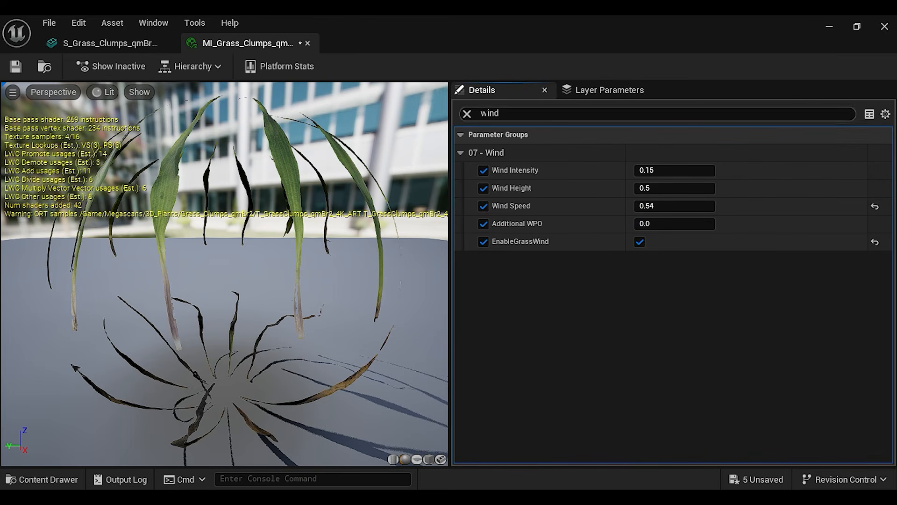
{"action": "left_click", "coordinate": [466, 114]}
{"action": "left_click", "coordinate": [16, 65]}
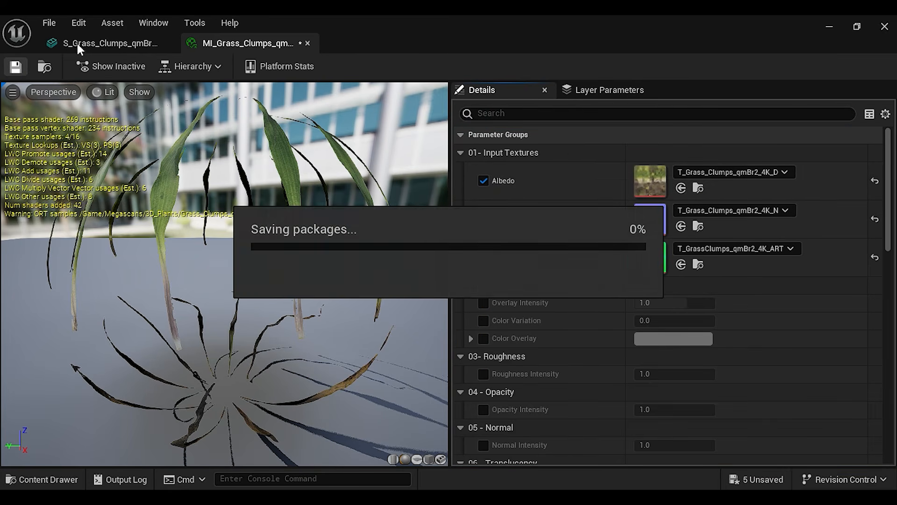
Open the grass mesh's MI_Grass_Clumps_qmBr2_Billboard_4K material instance and turn on EnableGrassWind
{"action": "left_click", "coordinate": [109, 47]}
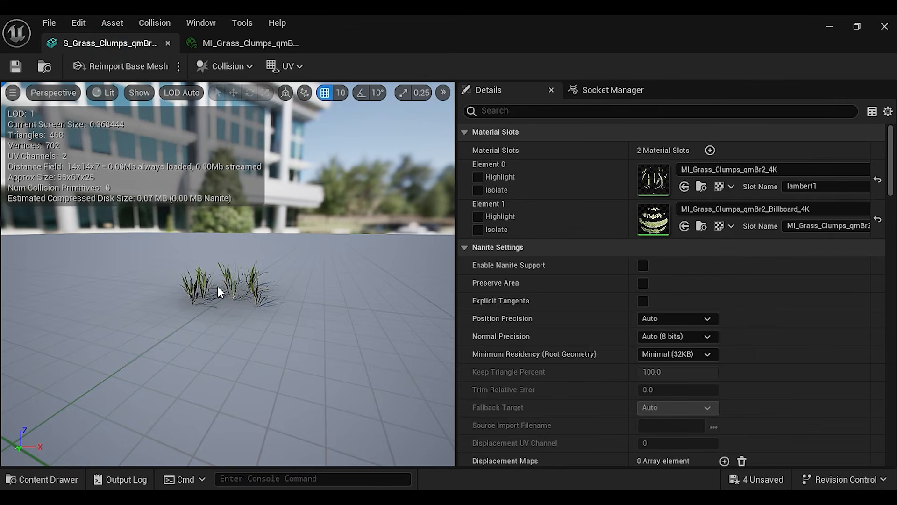
{"action": "scroll", "coordinate": [261, 309], "scroll_direction": "up", "scroll_amount": 5}
{"action": "scroll", "coordinate": [286, 321], "scroll_direction": "down", "scroll_amount": 5}
{"action": "scroll", "coordinate": [286, 322], "scroll_direction": "up", "scroll_amount": 5}
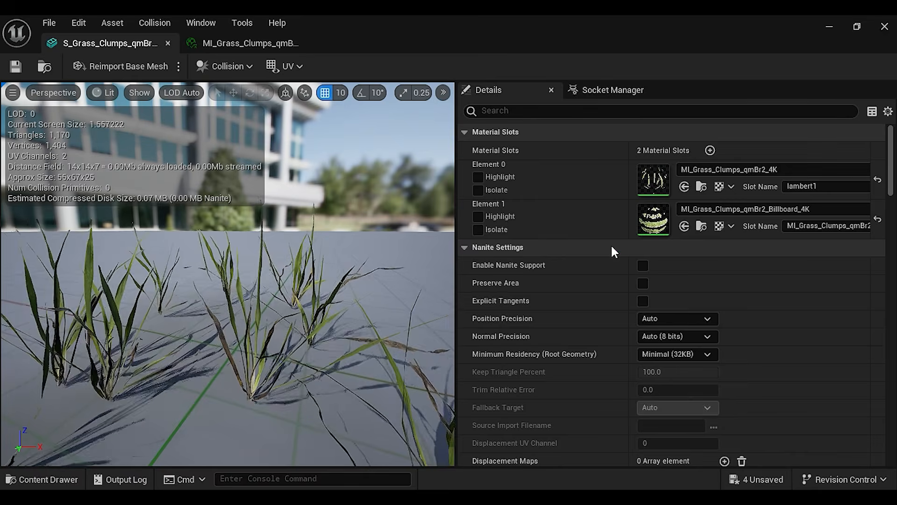
{"action": "double_click", "coordinate": [644, 229]}
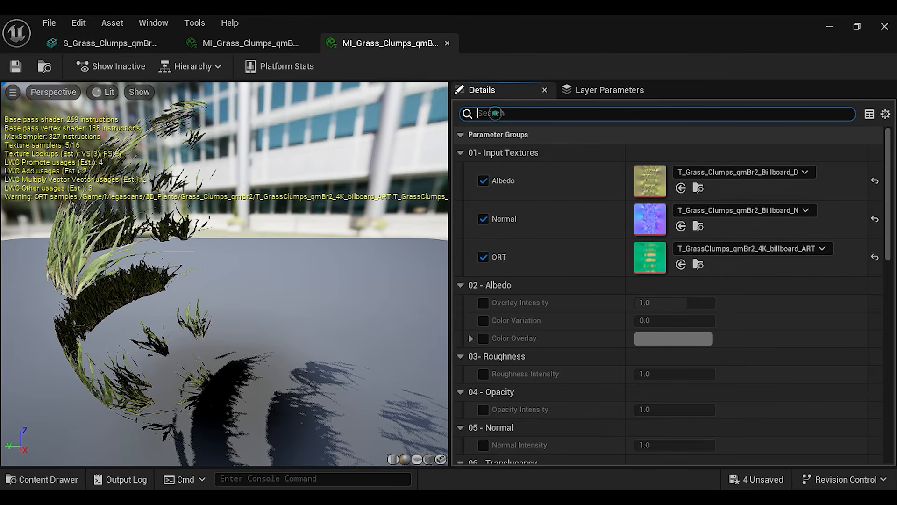
{"action": "type", "text": "wind"}
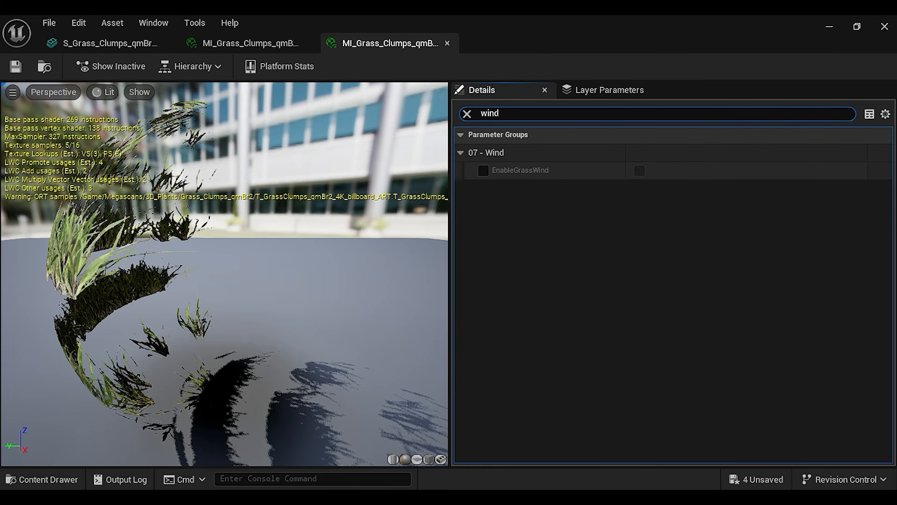
{"action": "left_click", "coordinate": [484, 170]}
{"action": "left_click", "coordinate": [639, 170]}
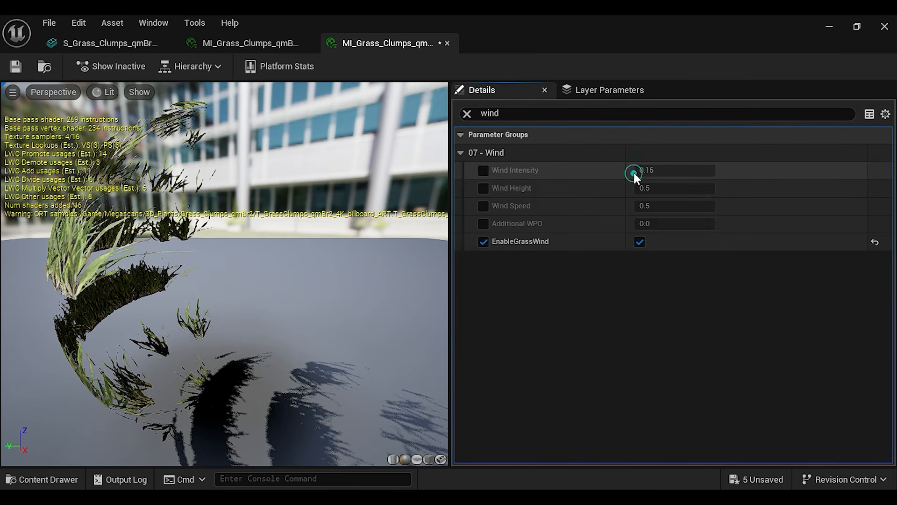
Enable the Wind Intensity, Wind Height, Wind Speed and Additional WPO overrides on the billboard grass material
{"action": "left_click", "coordinate": [485, 170]}
{"action": "left_click", "coordinate": [484, 187]}
{"action": "left_click", "coordinate": [484, 206]}
{"action": "left_click", "coordinate": [484, 223]}
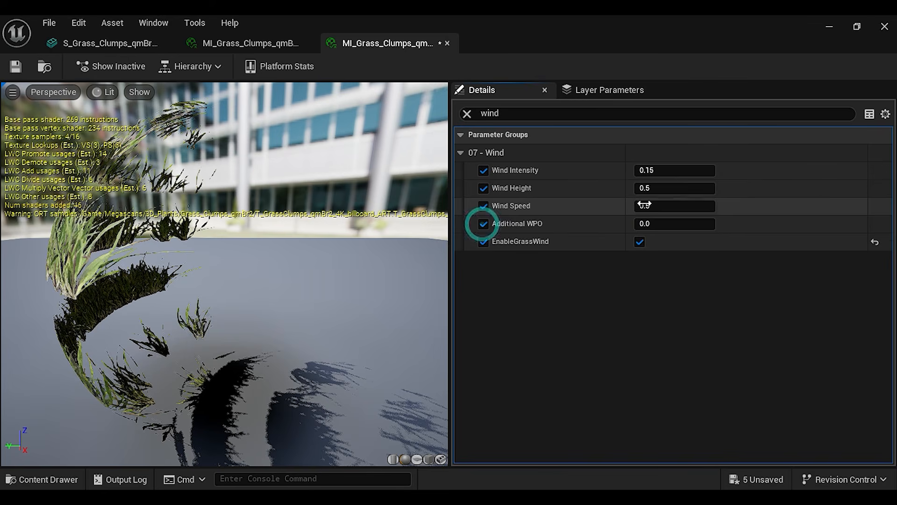
Set Wind Speed back to 0.5 in MI_Grass_Clumps_qmBr2_4K and save both grass material instances
{"action": "left_click", "coordinate": [229, 41]}
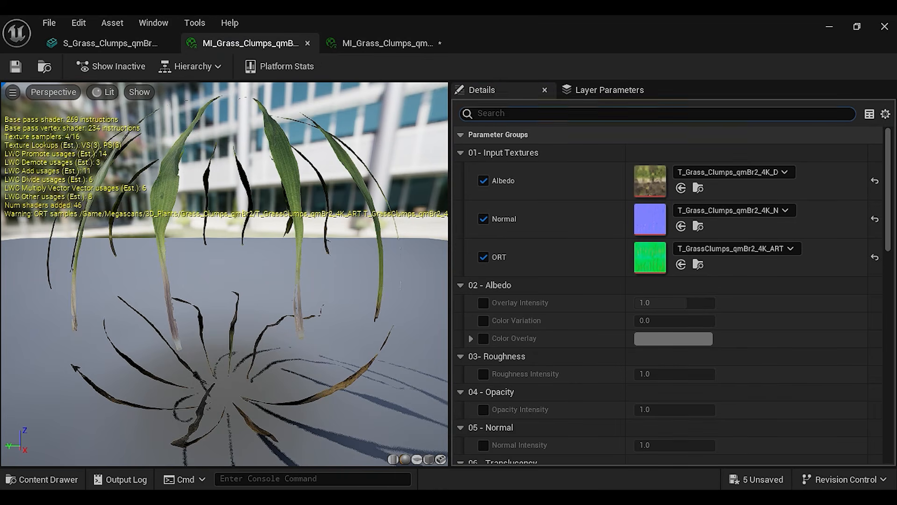
{"action": "type", "text": "wind"}
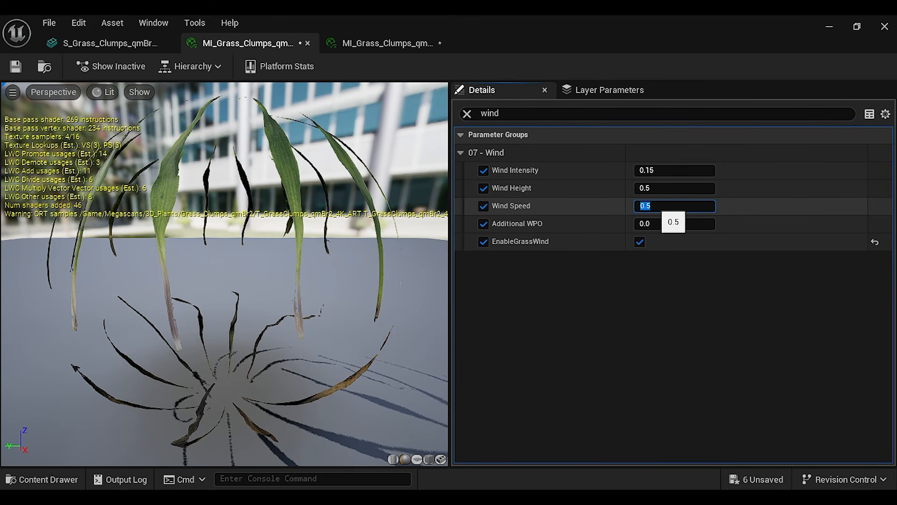
{"action": "left_click", "coordinate": [596, 308]}
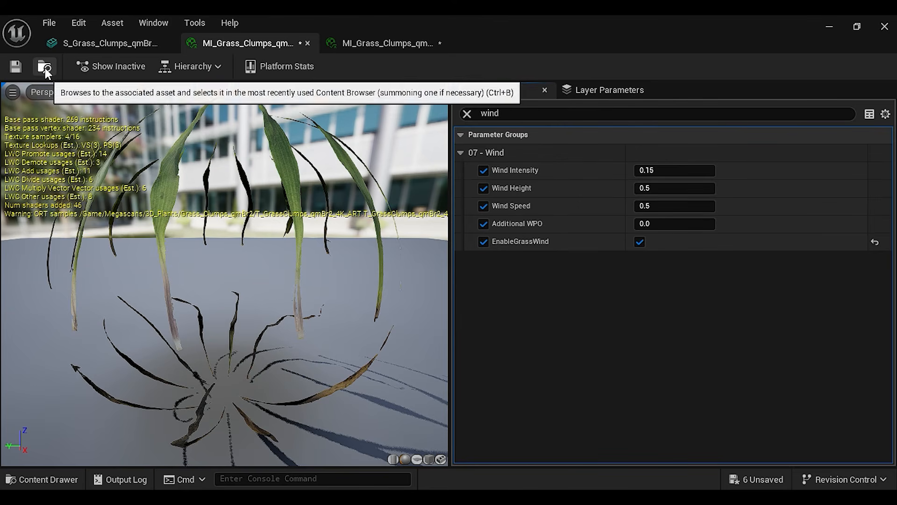
{"action": "left_click", "coordinate": [21, 68]}
{"action": "left_click", "coordinate": [391, 42]}
{"action": "left_click", "coordinate": [21, 68]}
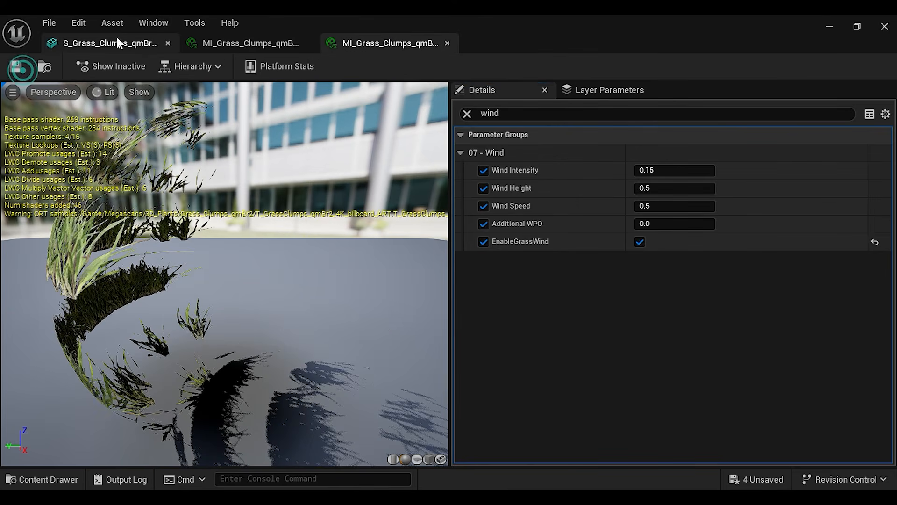
{"action": "left_click", "coordinate": [117, 39]}
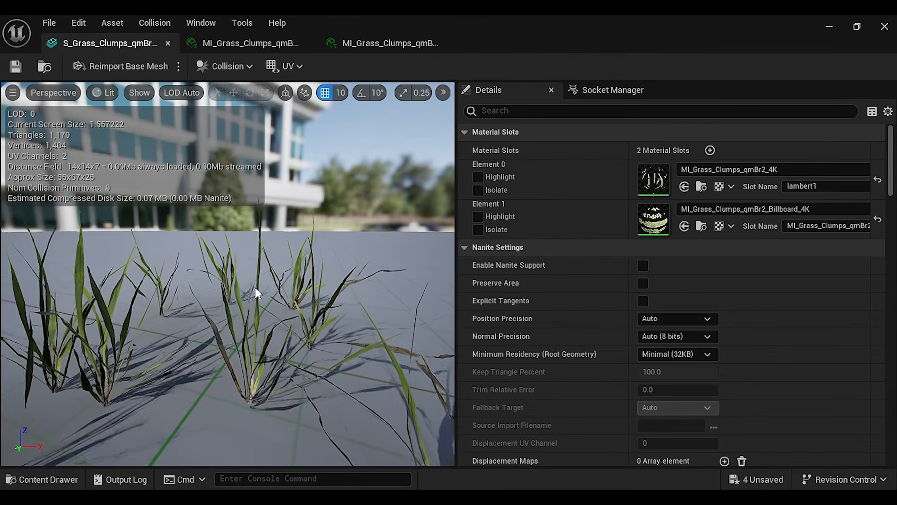
Set Wind Speed to 0.2 in both the 4K and the billboard grass material instances and save them
{"action": "left_click", "coordinate": [251, 45]}
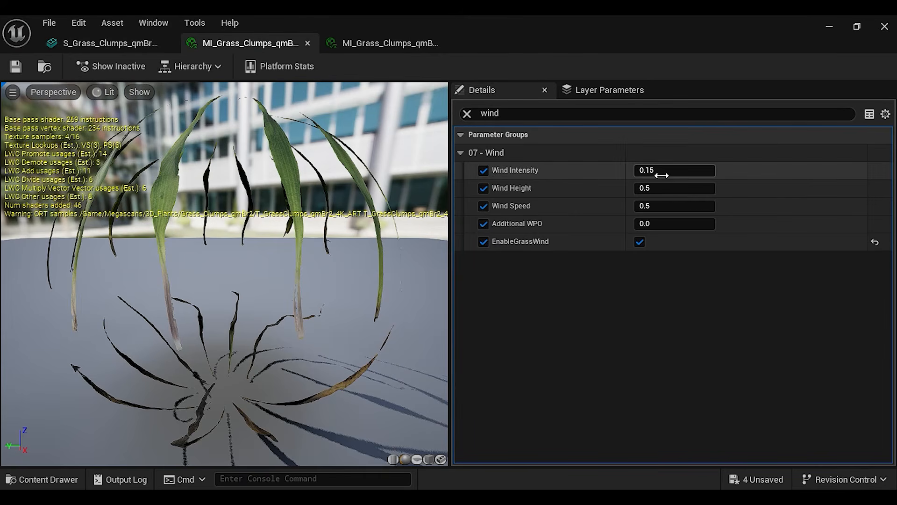
{"action": "left_click", "coordinate": [660, 206]}
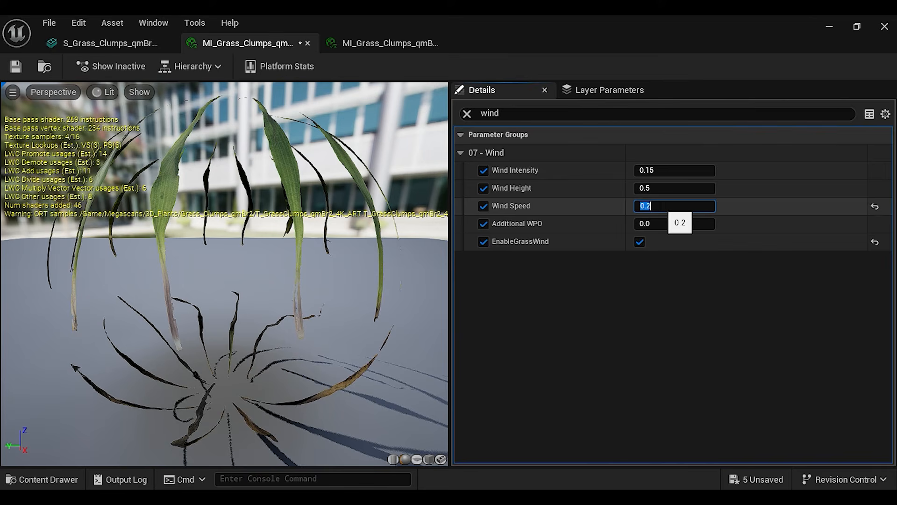
{"action": "key", "text": "Return"}
{"action": "left_click", "coordinate": [374, 38]}
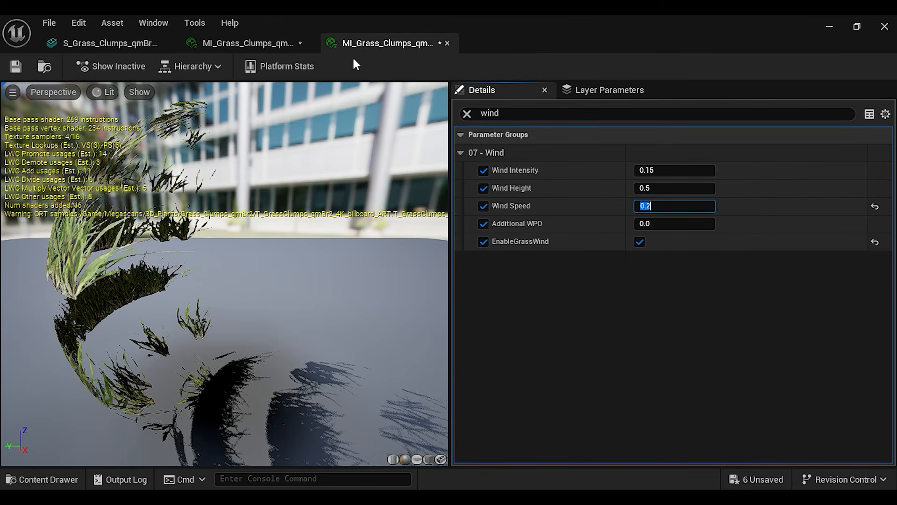
{"action": "left_click", "coordinate": [243, 44]}
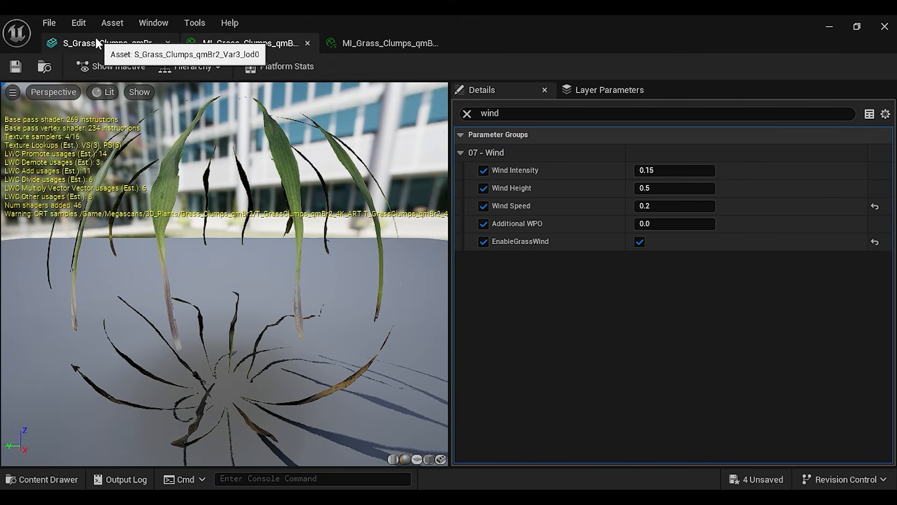
Check the wind motion on the grass mesh, close its editor and view the level around the Ganesh statue
{"action": "left_click", "coordinate": [96, 42]}
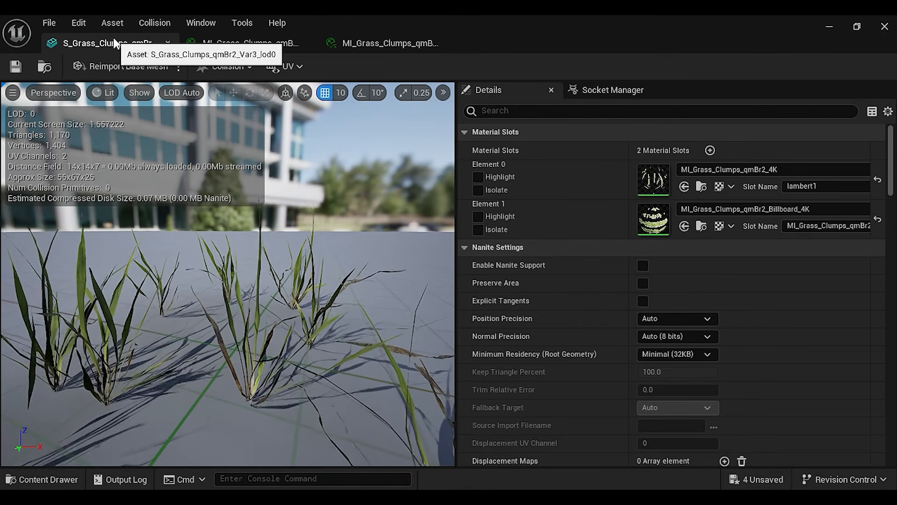
{"action": "left_click", "coordinate": [885, 26]}
{"action": "right_click_drag", "start_coordinate": [474, 204], "coordinate": [421, 215]}
{"action": "right_click_drag", "start_coordinate": [420, 253], "coordinate": [394, 264]}
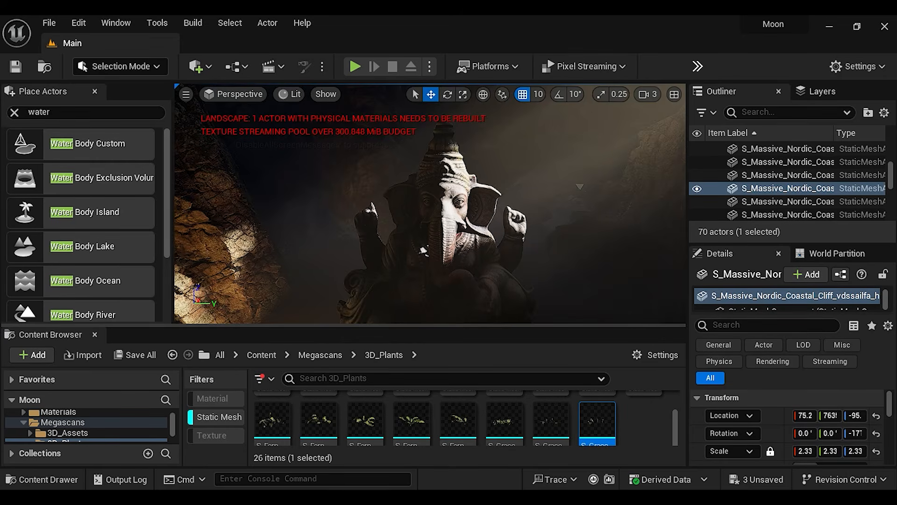
Add a Rect Light to the level beside the Ganesh statue and widen the details area to reach its light settings
{"action": "left_click", "coordinate": [204, 70]}
{"action": "mouse_move", "coordinate": [250, 193]}
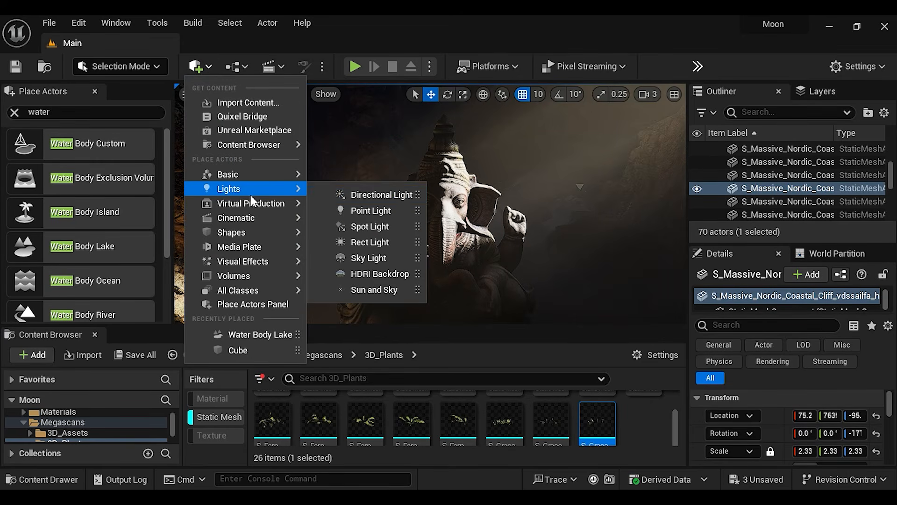
{"action": "left_click", "coordinate": [376, 242]}
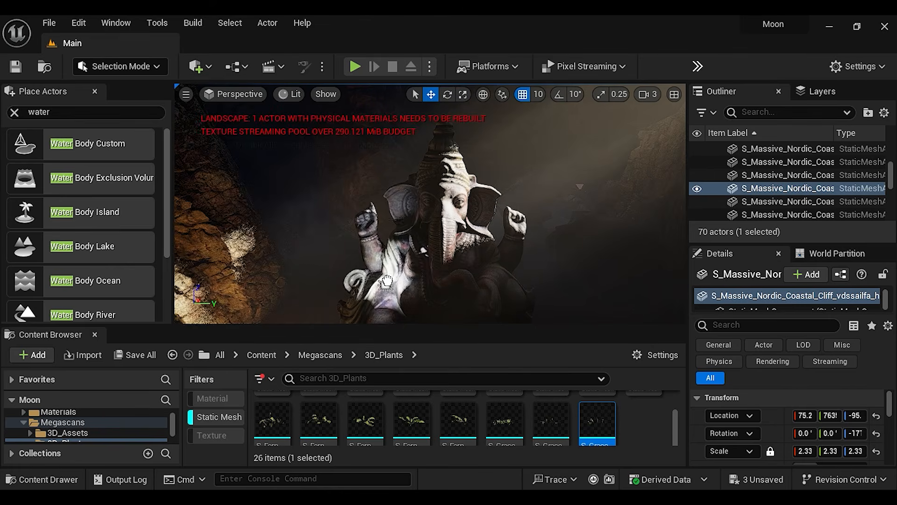
{"action": "scroll", "coordinate": [423, 250], "scroll_direction": "down", "scroll_amount": 4}
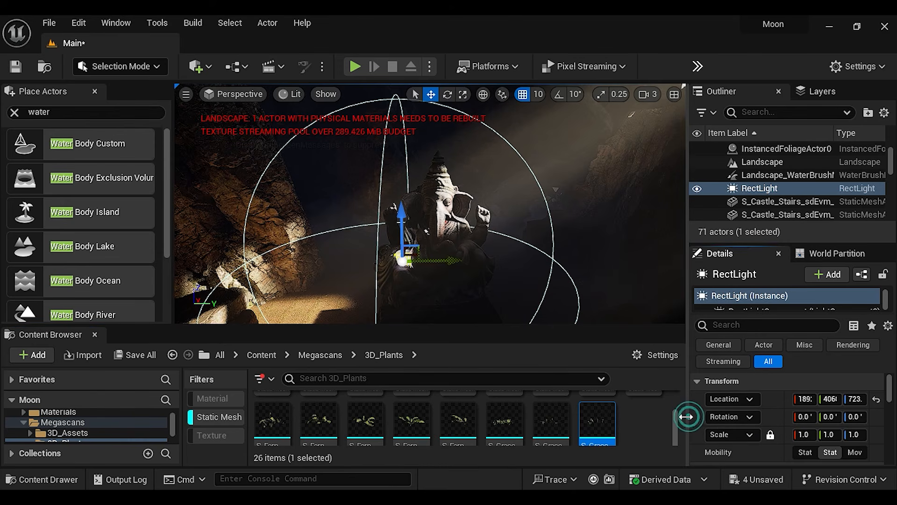
{"action": "left_click_drag", "start_coordinate": [686, 232], "coordinate": [656, 232]}
{"action": "scroll", "coordinate": [746, 433], "scroll_direction": "down", "scroll_amount": 4}
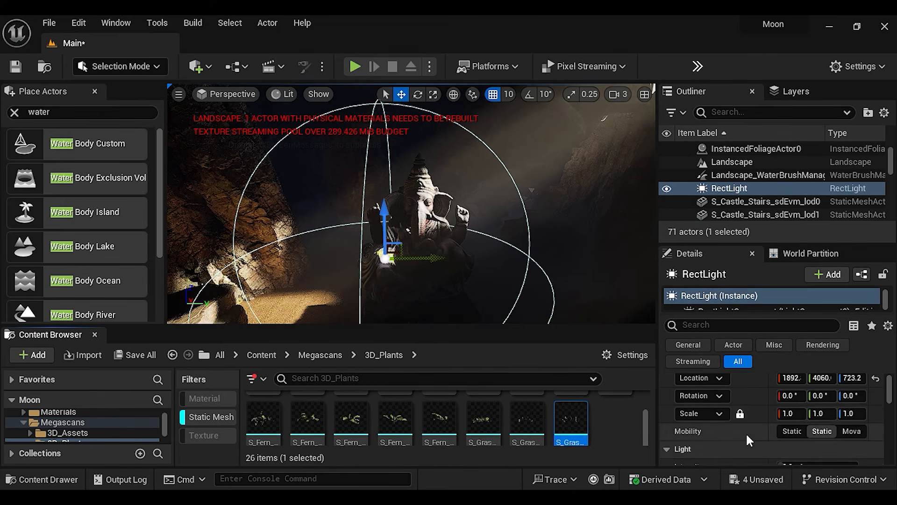
Shift the Rect Light along X in front of the statue and set its mobility to Movable
{"action": "left_click_drag", "start_coordinate": [659, 421], "coordinate": [628, 421]}
{"action": "scroll", "coordinate": [748, 416], "scroll_direction": "down", "scroll_amount": 5}
{"action": "scroll", "coordinate": [755, 414], "scroll_direction": "down", "scroll_amount": 1}
{"action": "left_click_drag", "start_coordinate": [775, 395], "coordinate": [790, 395]}
{"action": "scroll", "coordinate": [743, 426], "scroll_direction": "up", "scroll_amount": 4}
{"action": "scroll", "coordinate": [742, 425], "scroll_direction": "up", "scroll_amount": 3}
{"action": "scroll", "coordinate": [742, 425], "scroll_direction": "down", "scroll_amount": 3}
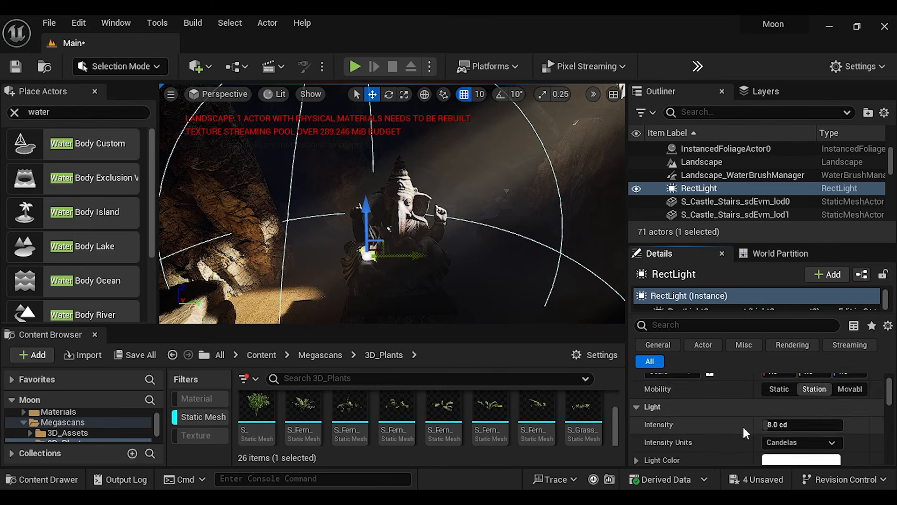
{"action": "scroll", "coordinate": [770, 408], "scroll_direction": "down", "scroll_amount": 1}
{"action": "left_click_drag", "start_coordinate": [775, 407], "coordinate": [748, 399]}
{"action": "left_click", "coordinate": [795, 421]}
Set the Rect Light's source width and source height to 500
{"action": "scroll", "coordinate": [792, 434], "scroll_direction": "down", "scroll_amount": 2}
{"action": "left_click", "coordinate": [792, 434]}
{"action": "type", "text": "500"}
{"action": "left_click", "coordinate": [791, 449]}
{"action": "type", "text": "500"}
{"action": "key", "text": "Return"}
{"action": "scroll", "coordinate": [767, 412], "scroll_direction": "down", "scroll_amount": 2}
{"action": "scroll", "coordinate": [747, 393], "scroll_direction": "up", "scroll_amount": 6}
Move the Rect Light to about 1359, 3729, 1097 and rotate it about 43.2° around Z toward the statue
{"action": "left_click_drag", "start_coordinate": [813, 400], "coordinate": [766, 400]}
{"action": "left_click_drag", "start_coordinate": [849, 400], "coordinate": [854, 418]}
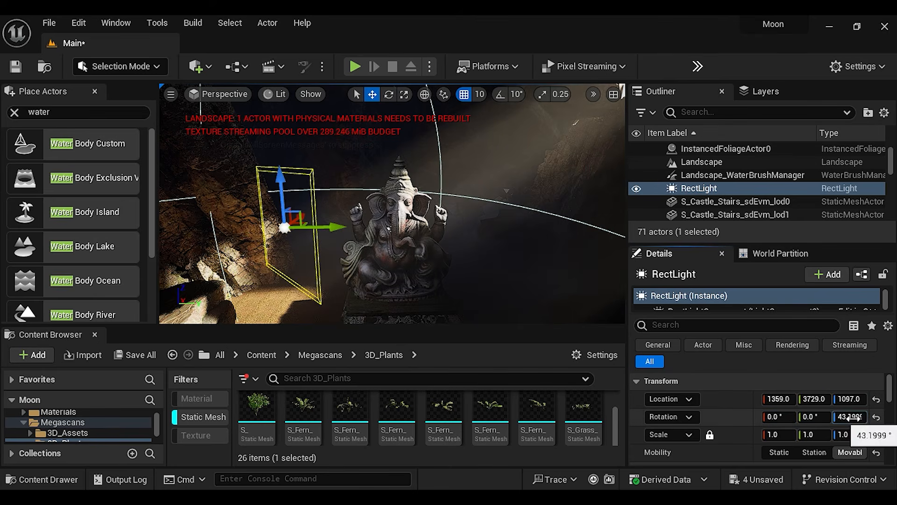
{"action": "mouse_move", "coordinate": [280, 176]}
{"action": "left_mouse_down"}
{"action": "mouse_move", "coordinate": [280, 169]}
{"action": "mouse_move", "coordinate": [282, 186]}
{"action": "left_mouse_up"}
Tint the Rect Light's light color pale blue
{"action": "scroll", "coordinate": [790, 421], "scroll_direction": "down", "scroll_amount": 2}
{"action": "left_click", "coordinate": [801, 440]}
{"action": "left_click_drag", "start_coordinate": [583, 251], "coordinate": [562, 251]}
{"action": "left_click", "coordinate": [695, 467]}
Set the Rect Light's intensity to about 8.68 cd and fine-tune its placement beside the statue
{"action": "mouse_move", "coordinate": [392, 211]}
{"action": "right_mouse_down"}
{"action": "mouse_move", "coordinate": [412, 187]}
{"action": "mouse_move", "coordinate": [393, 211]}
{"action": "right_mouse_up"}
{"action": "left_click_drag", "start_coordinate": [343, 156], "coordinate": [343, 137]}
{"action": "scroll", "coordinate": [763, 412], "scroll_direction": "down", "scroll_amount": 3}
{"action": "left_click_drag", "start_coordinate": [795, 394], "coordinate": [808, 412]}
{"action": "left_click_drag", "start_coordinate": [790, 430], "coordinate": [853, 416]}
{"action": "scroll", "coordinate": [794, 421], "scroll_direction": "up", "scroll_amount": 7}
Duplicate the Rect Light, place the copy above the lake on the other side of the steps and adjust its light color
{"action": "left_click", "coordinate": [519, 232]}
{"action": "left_click", "coordinate": [327, 171]}
{"action": "left_click_drag", "start_coordinate": [351, 172], "coordinate": [472, 129], "text": "alt"}
{"action": "right_click_drag", "start_coordinate": [472, 129], "coordinate": [421, 163]}
{"action": "scroll", "coordinate": [431, 165], "scroll_direction": "down", "scroll_amount": 4}
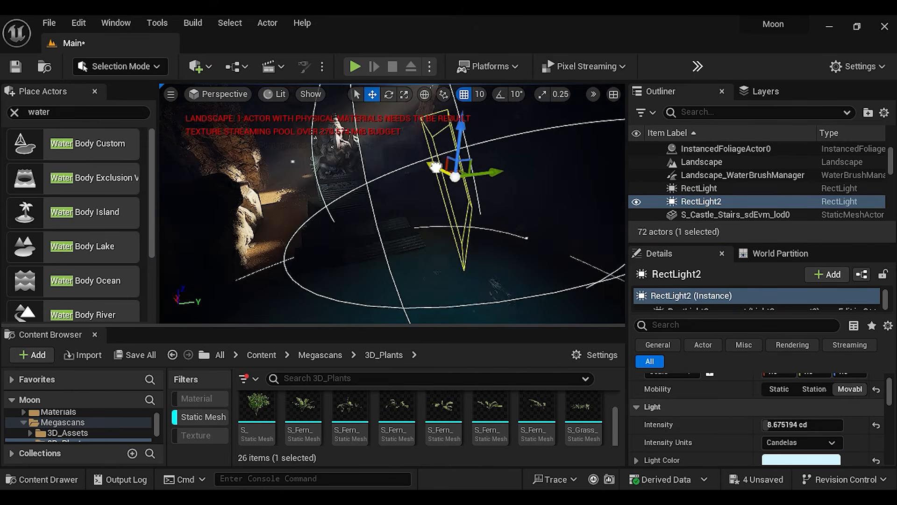
{"action": "left_click_drag", "start_coordinate": [422, 156], "coordinate": [486, 162]}
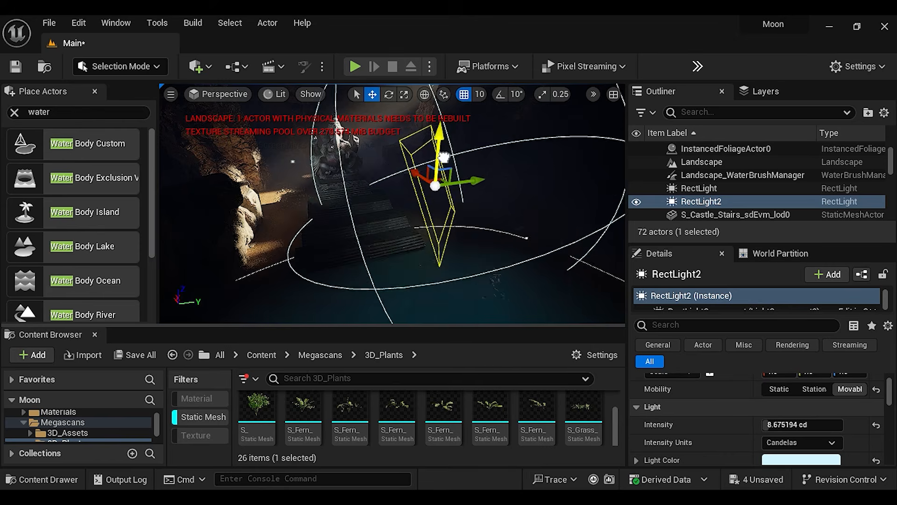
{"action": "right_click_drag", "start_coordinate": [400, 225], "coordinate": [369, 192]}
{"action": "left_click", "coordinate": [795, 460]}
{"action": "left_click", "coordinate": [595, 271]}
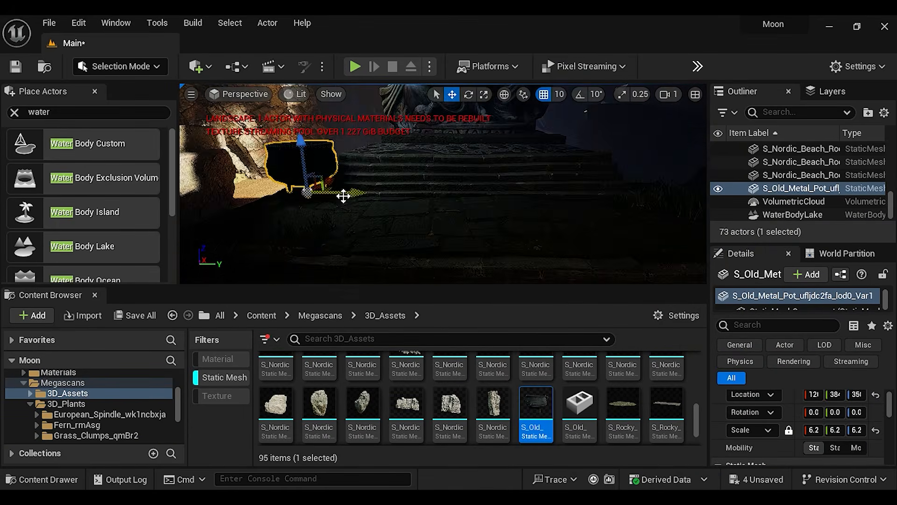
Reposition the old metal pot beside the temple steps and undo the last move
{"action": "left_click_drag", "start_coordinate": [345, 194], "coordinate": [420, 257], "text": "alt"}
{"action": "mouse_move", "coordinate": [421, 187]}
{"action": "right_mouse_down"}
{"action": "mouse_move", "coordinate": [421, 220]}
{"action": "mouse_move", "coordinate": [392, 187]}
{"action": "mouse_move", "coordinate": [412, 187]}
{"action": "right_mouse_up"}
{"action": "key", "text": "ctrl+z"}
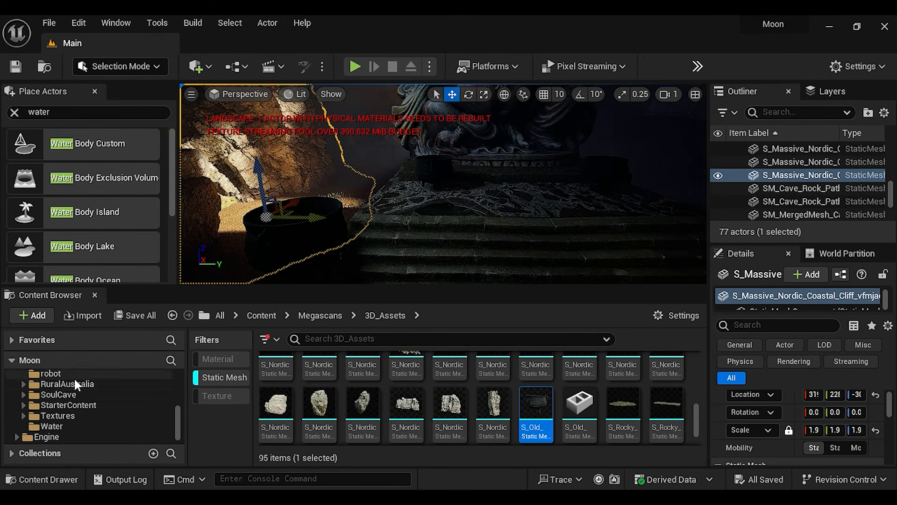
Clear the Static Mesh filter and open the SoulCave Effects > Particles > Dust folder
{"action": "left_click", "coordinate": [74, 399]}
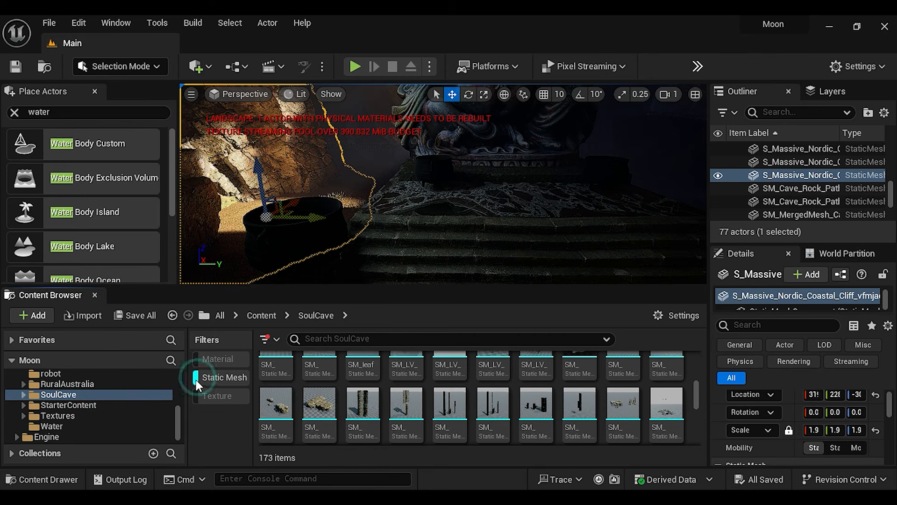
{"action": "left_click", "coordinate": [232, 377]}
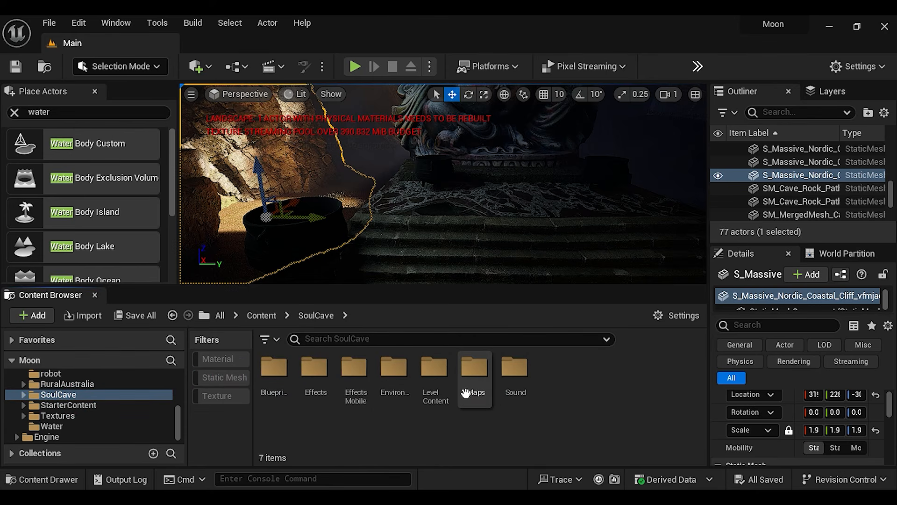
{"action": "double_click", "coordinate": [313, 386]}
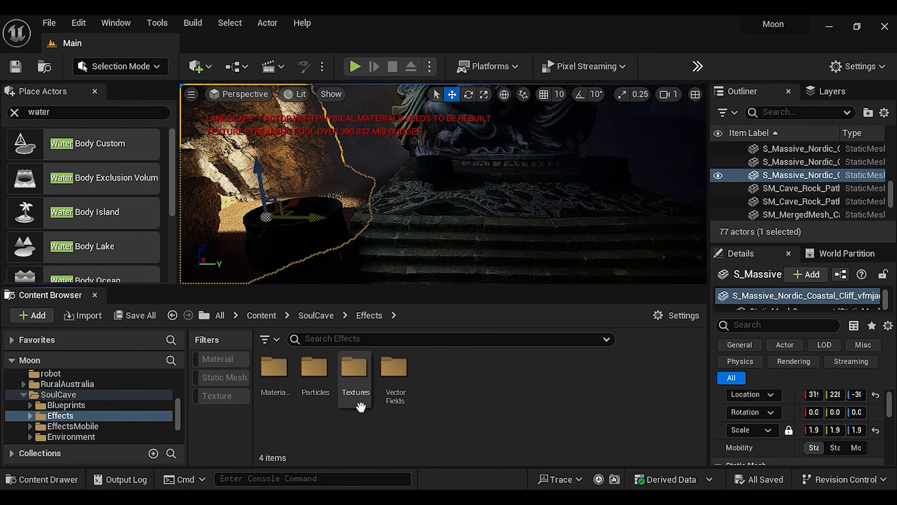
{"action": "double_click", "coordinate": [320, 388]}
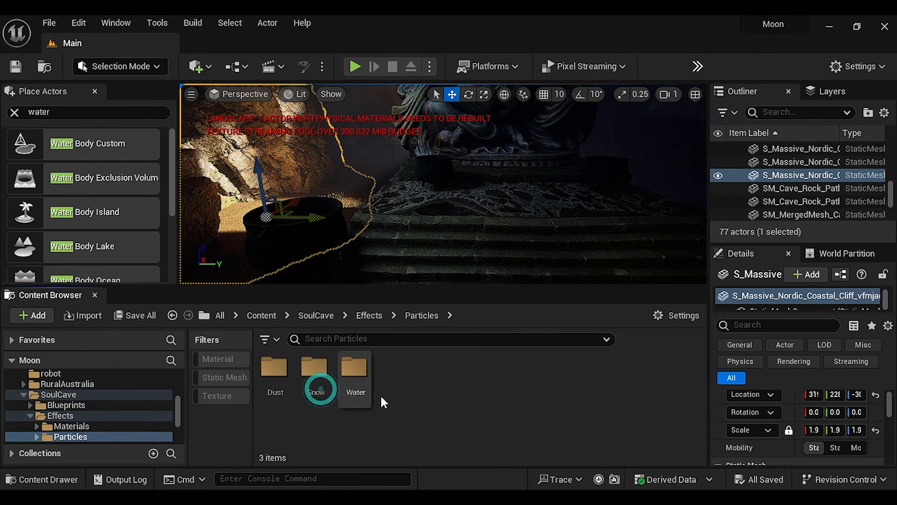
{"action": "double_click", "coordinate": [276, 389]}
Place the P_DustFlow emitter on the temple steps, check it in the level and select the second dust particle asset
{"action": "left_click_drag", "start_coordinate": [274, 379], "coordinate": [411, 217]}
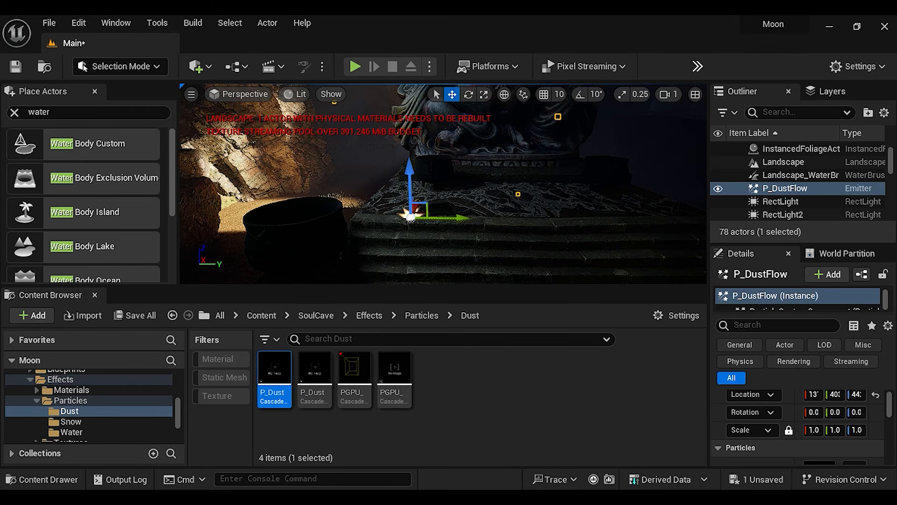
{"action": "right_click_drag", "start_coordinate": [411, 217], "coordinate": [428, 215]}
{"action": "key", "text": "w"}
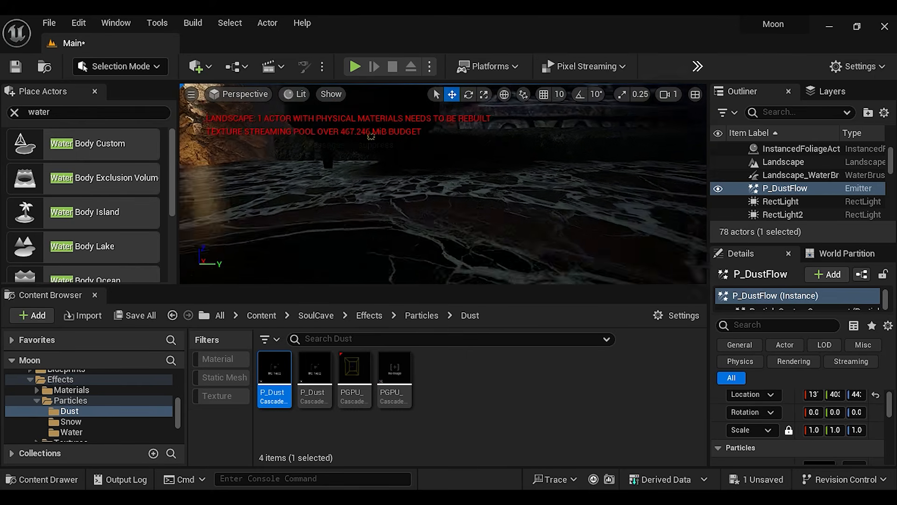
{"action": "key", "text": "s"}
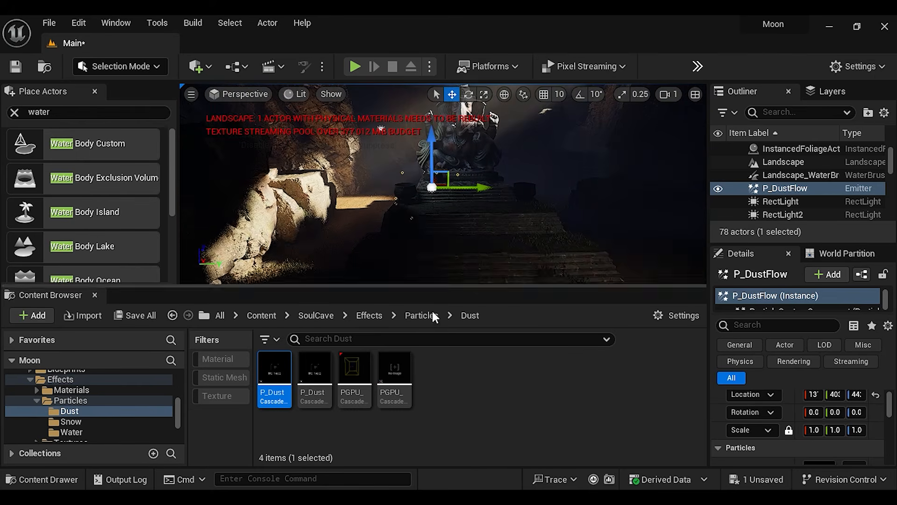
{"action": "left_click", "coordinate": [315, 374]}
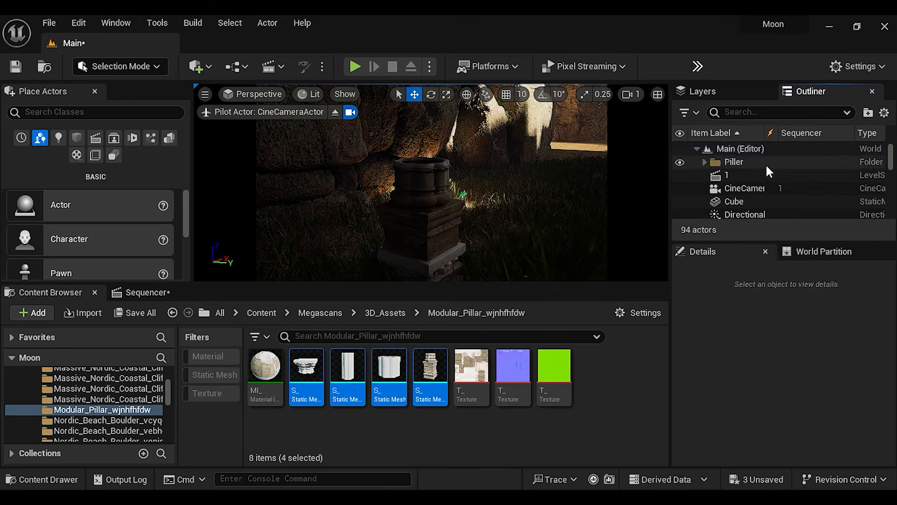
Select the modular pillar's shaft section in the Piller folder and examine how the pillar pieces and their material look
{"action": "left_click", "coordinate": [749, 174]}
{"action": "left_click", "coordinate": [748, 201]}
{"action": "left_click", "coordinate": [405, 181]}
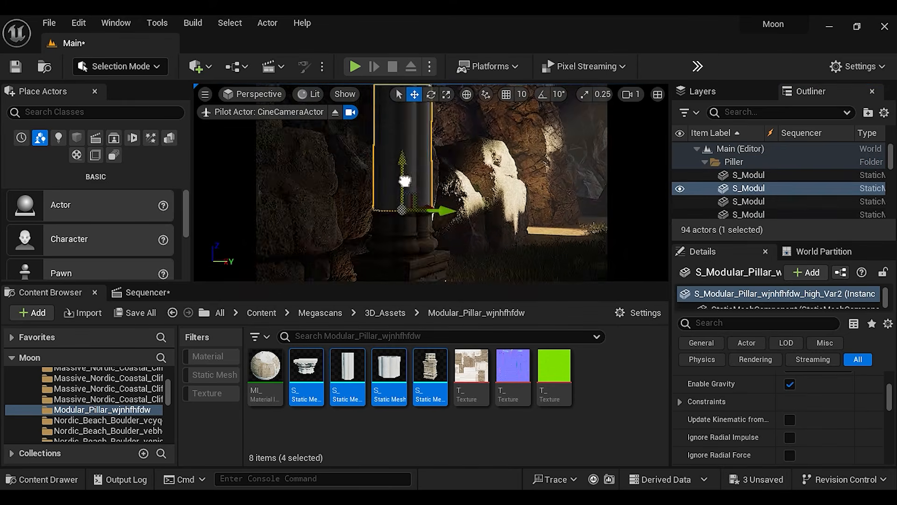
{"action": "left_click", "coordinate": [266, 376]}
{"action": "scroll", "coordinate": [767, 421], "scroll_direction": "up", "scroll_amount": 5}
{"action": "left_click", "coordinate": [425, 121]}
{"action": "left_click", "coordinate": [216, 383]}
{"action": "right_click_drag", "start_coordinate": [435, 178], "coordinate": [402, 187]}
{"action": "left_click", "coordinate": [439, 220]}
{"action": "left_click", "coordinate": [405, 180]}
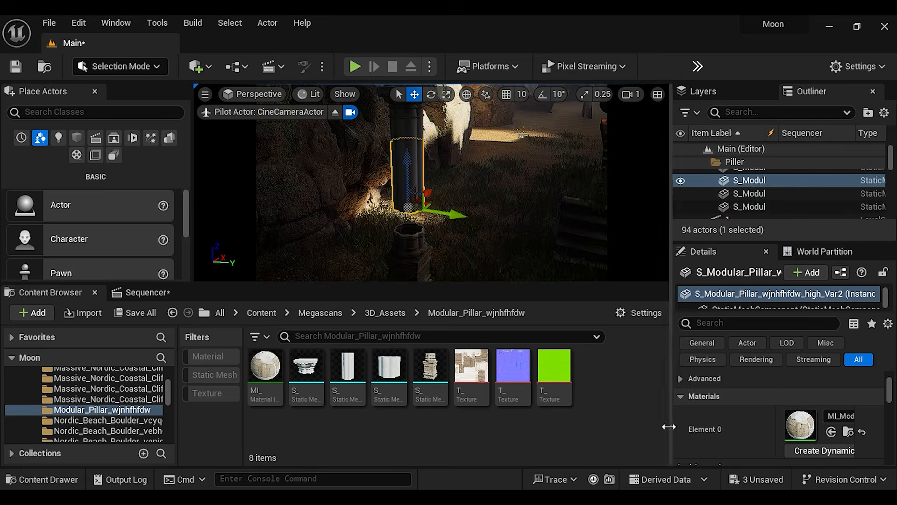
Create NewMaterial with the pillar textures feeding Base Color and Normal, and assign it to the selected pillar shaft section
{"action": "left_click_drag", "start_coordinate": [669, 425], "coordinate": [628, 425]}
{"action": "scroll", "coordinate": [832, 405], "scroll_direction": "down", "scroll_amount": 1}
{"action": "left_click", "coordinate": [267, 369]}
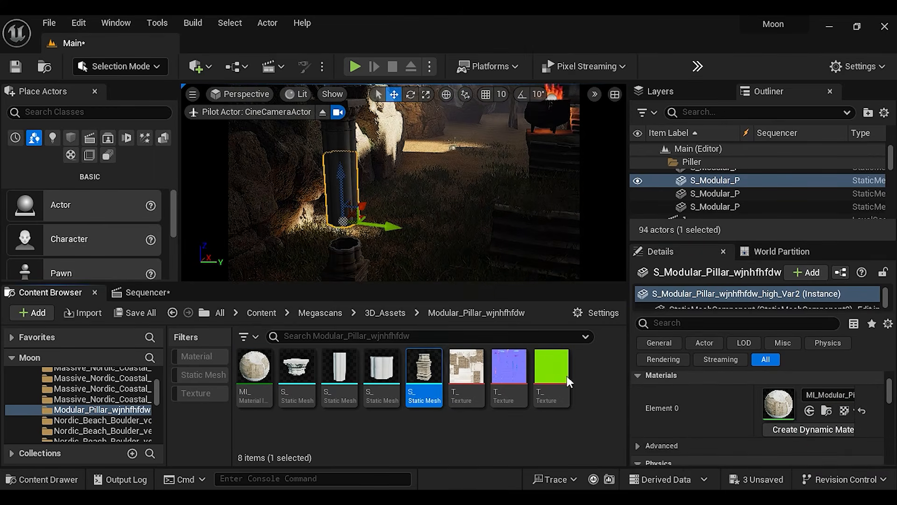
{"action": "scroll", "coordinate": [701, 411], "scroll_direction": "up", "scroll_amount": 3}
{"action": "scroll", "coordinate": [701, 411], "scroll_direction": "down", "scroll_amount": 1}
{"action": "right_click", "coordinate": [246, 365]}
{"action": "left_click", "coordinate": [577, 369]}
{"action": "double_click", "coordinate": [255, 367]}
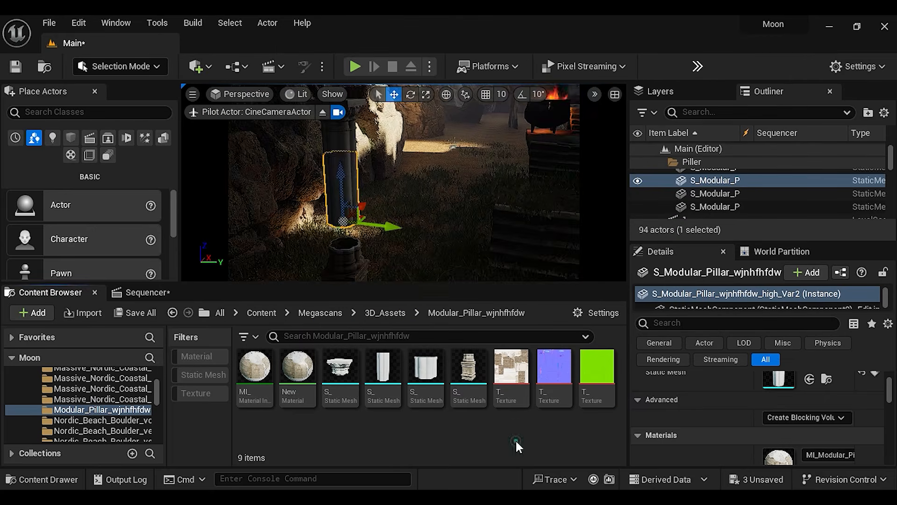
{"action": "left_click", "coordinate": [427, 374]}
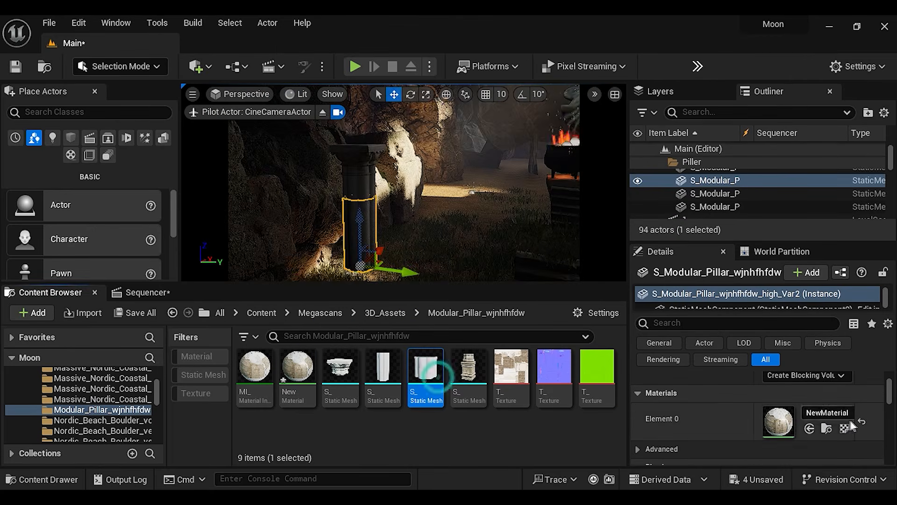
Select the modular pillar's pieces in the Piller folder and group them
{"action": "mouse_move", "coordinate": [404, 187]}
{"action": "right_mouse_down"}
{"action": "mouse_move", "coordinate": [404, 155]}
{"action": "mouse_move", "coordinate": [404, 196]}
{"action": "right_mouse_up"}
{"action": "left_click", "coordinate": [343, 180]}
{"action": "left_click", "coordinate": [716, 174]}
{"action": "left_click", "coordinate": [718, 213], "text": "shift"}
{"action": "key", "text": "ctrl+g"}
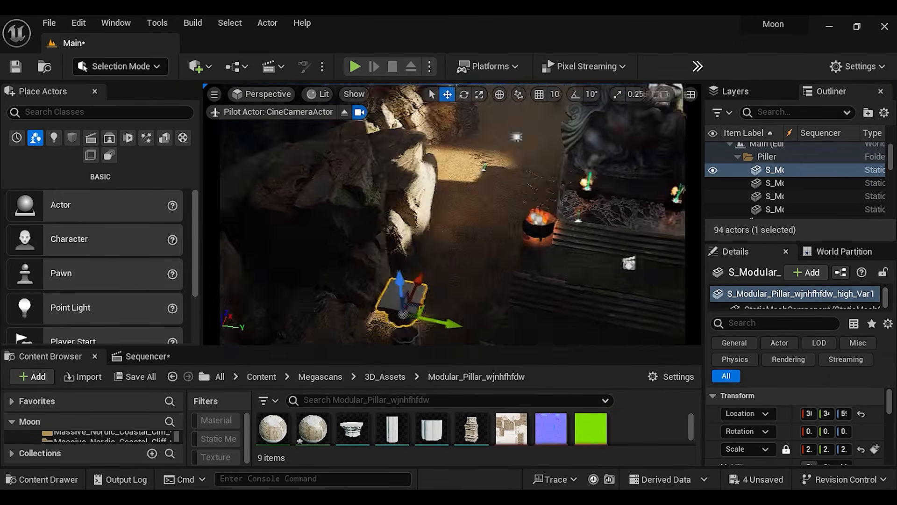
Stack duplicates of the pillar's shaft section upward to extend the pillar to the cave ceiling
{"action": "right_click_drag", "start_coordinate": [448, 215], "coordinate": [500, 112]}
{"action": "left_click", "coordinate": [501, 141]}
{"action": "right_click_drag", "start_coordinate": [448, 187], "coordinate": [449, 154]}
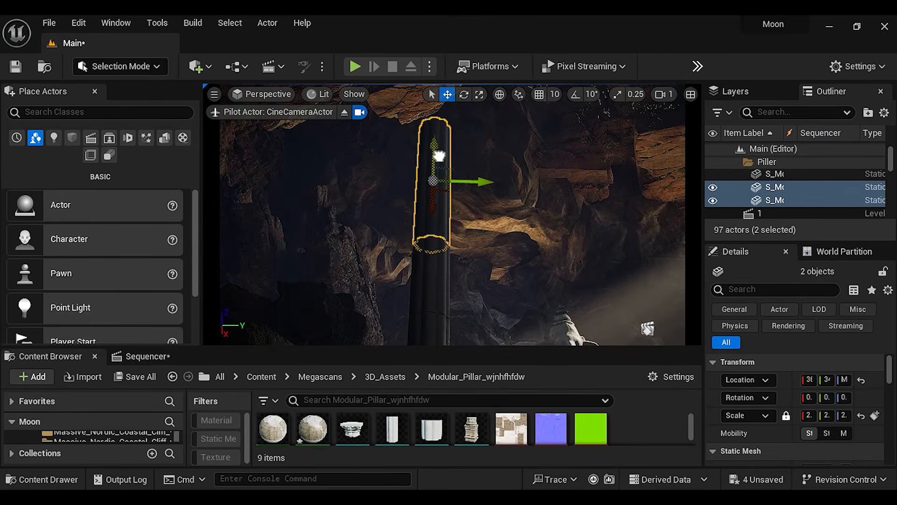
{"action": "right_click_drag", "start_coordinate": [448, 187], "coordinate": [449, 154]}
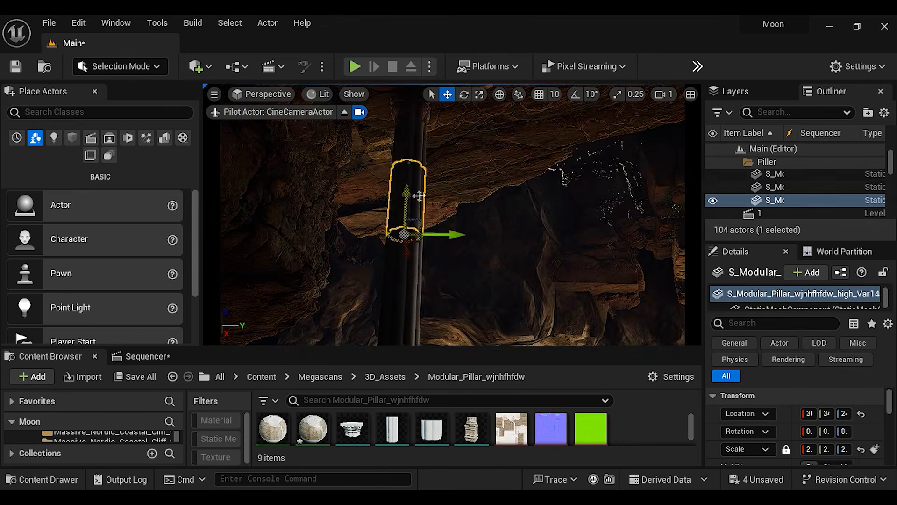
{"action": "left_click", "coordinate": [316, 206]}
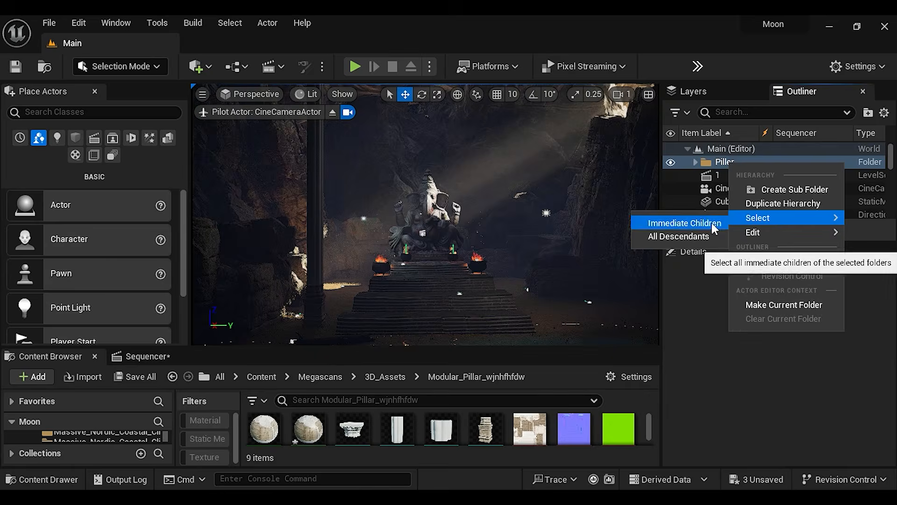
Place a copy of the whole modular pillar on the other side of the temple steps, beside the lake
{"action": "left_click", "coordinate": [681, 220]}
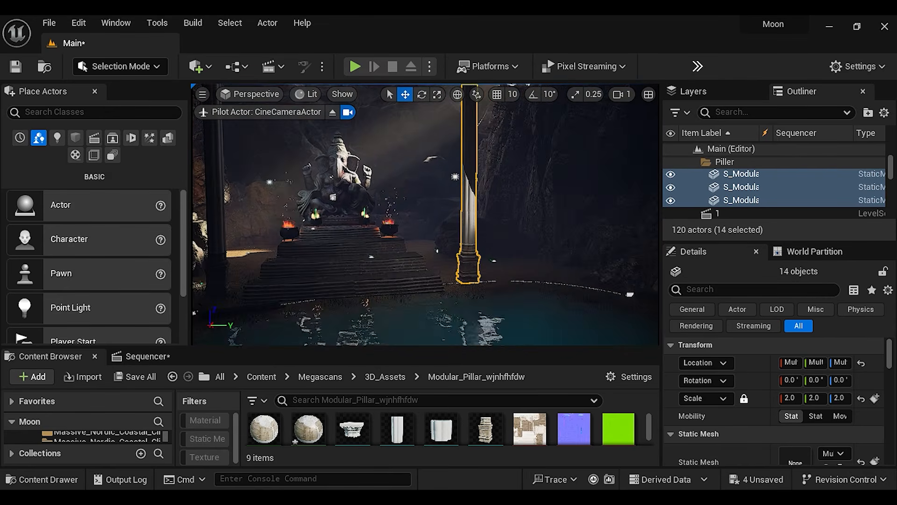
{"action": "right_click_drag", "start_coordinate": [526, 243], "coordinate": [525, 187]}
{"action": "left_click", "coordinate": [480, 130]}
{"action": "right_click_drag", "start_coordinate": [480, 131], "coordinate": [448, 293]}
{"action": "left_click_drag", "start_coordinate": [456, 238], "coordinate": [458, 160]}
{"action": "right_click_drag", "start_coordinate": [458, 160], "coordinate": [449, 243]}
Select five shaft sections of the second pillar and duplicate them above it
{"action": "left_click", "coordinate": [407, 225]}
{"action": "left_click", "coordinate": [409, 257]}
{"action": "left_click", "coordinate": [393, 252], "text": "ctrl"}
{"action": "left_click", "coordinate": [393, 253], "text": "ctrl"}
{"action": "right_click_drag", "start_coordinate": [393, 253], "coordinate": [449, 178]}
{"action": "left_click", "coordinate": [330, 308], "text": "ctrl"}
{"action": "left_click", "coordinate": [330, 280], "text": "ctrl"}
{"action": "left_click_drag", "start_coordinate": [334, 187], "coordinate": [334, 262], "text": "alt"}
{"action": "mouse_move", "coordinate": [448, 243]}
{"action": "right_mouse_down"}
{"action": "mouse_move", "coordinate": [449, 159]}
{"action": "mouse_move", "coordinate": [449, 243]}
{"action": "right_mouse_up"}
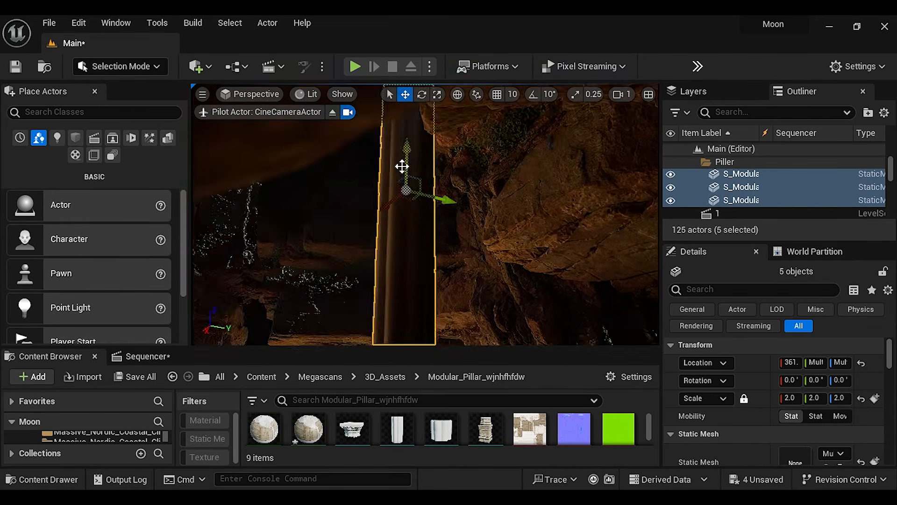
Stack additional single shaft sections on the second pillar to close the gap toward the cave ceiling
{"action": "left_click_drag", "start_coordinate": [405, 173], "coordinate": [405, 141]}
{"action": "right_click_drag", "start_coordinate": [405, 141], "coordinate": [420, 94]}
{"action": "left_click", "coordinate": [341, 274]}
{"action": "right_click_drag", "start_coordinate": [421, 187], "coordinate": [369, 262]}
{"action": "left_click", "coordinate": [337, 205]}
{"action": "left_click", "coordinate": [369, 262]}
{"action": "left_click", "coordinate": [373, 196], "text": "ctrl"}
{"action": "left_click_drag", "start_coordinate": [373, 196], "coordinate": [373, 140], "text": "alt"}
{"action": "right_click_drag", "start_coordinate": [373, 140], "coordinate": [345, 224]}
{"action": "left_click", "coordinate": [345, 140]}
{"action": "left_click", "coordinate": [325, 295]}
{"action": "left_click_drag", "start_coordinate": [322, 281], "coordinate": [321, 288]}
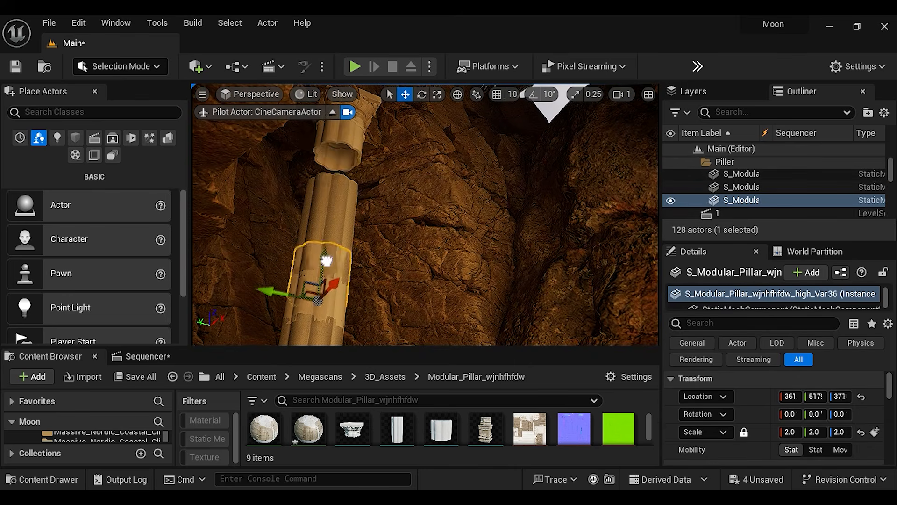
Select the second Rect Light near the new pillar and move it farther outward along Y
{"action": "right_click_drag", "start_coordinate": [420, 215], "coordinate": [449, 215]}
{"action": "left_click", "coordinate": [457, 243]}
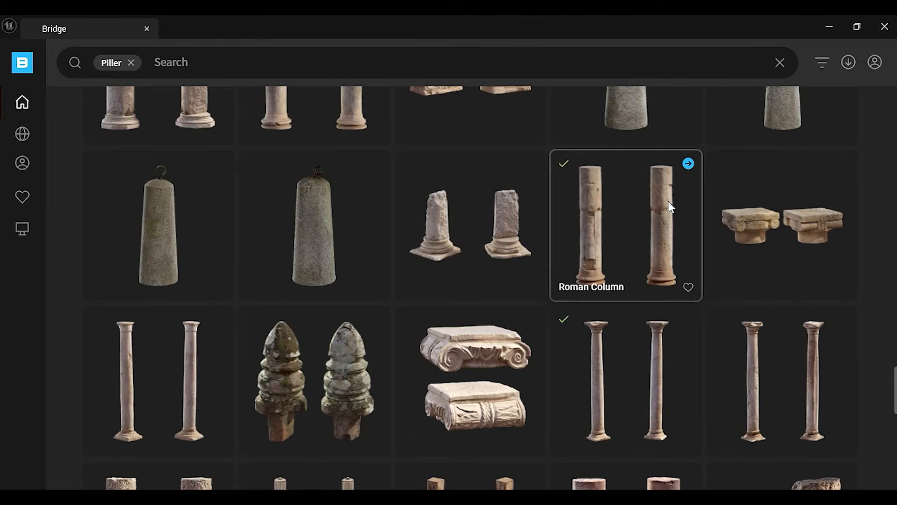
{"action": "left_click", "coordinate": [829, 26]}
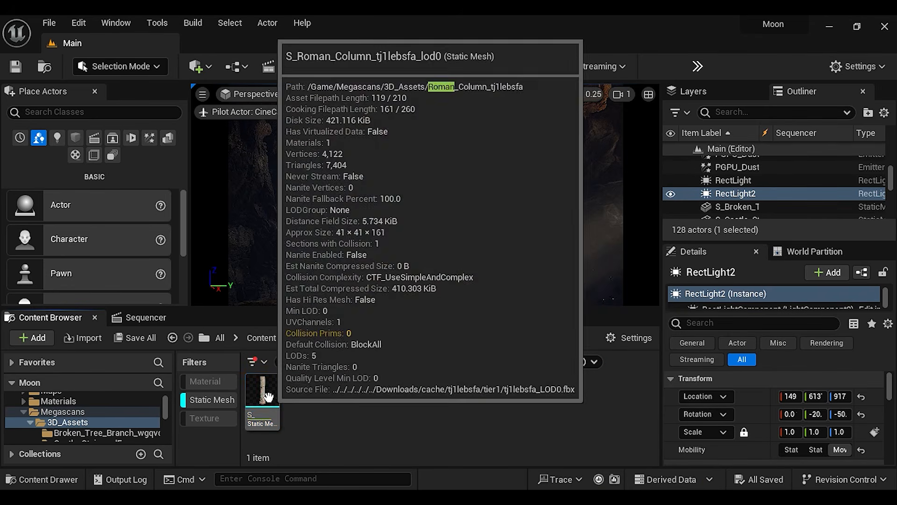
Place the Roman column mesh from 3D_Assets in the cave and set its scale to 5
{"action": "left_click_drag", "start_coordinate": [269, 398], "coordinate": [296, 294]}
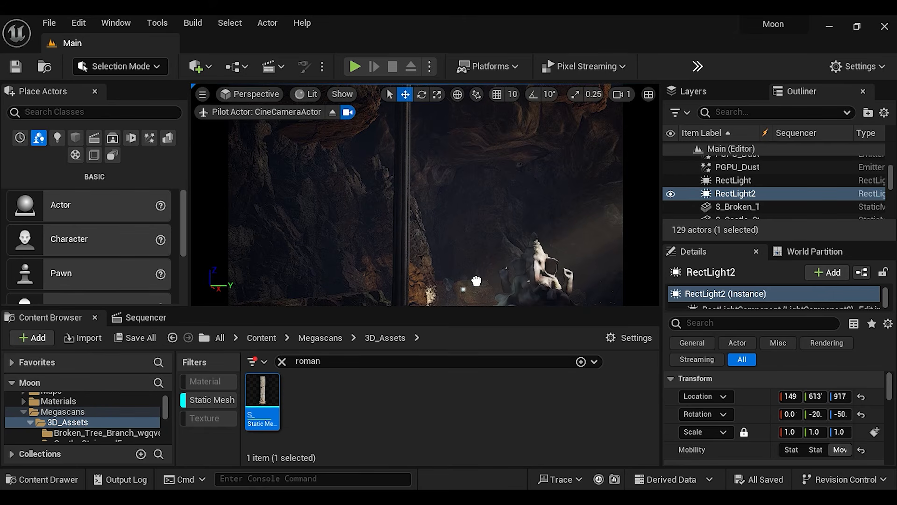
{"action": "left_click_drag", "start_coordinate": [476, 281], "coordinate": [477, 282]}
{"action": "right_click_drag", "start_coordinate": [477, 298], "coordinate": [478, 345]}
{"action": "left_click", "coordinate": [791, 432]}
{"action": "type", "text": "5"}
{"action": "key", "text": "Return"}
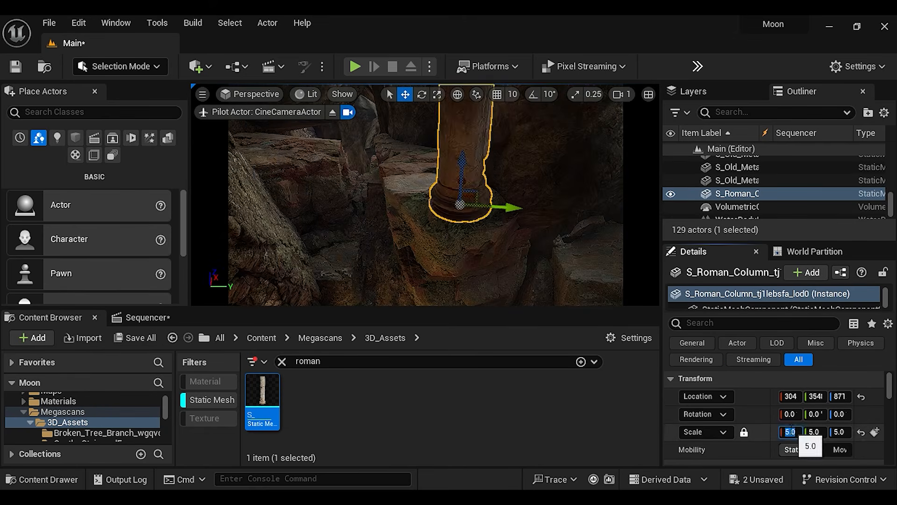
Adjust the Roman column's Y and Z location so it stands on the rocks behind the statue
{"action": "left_click_drag", "start_coordinate": [811, 396], "coordinate": [822, 396]}
{"action": "right_click_drag", "start_coordinate": [468, 233], "coordinate": [449, 206]}
{"action": "left_click", "coordinate": [374, 265]}
{"action": "key", "text": "ctrl+z"}
{"action": "left_click_drag", "start_coordinate": [839, 396], "coordinate": [832, 396]}
{"action": "mouse_move", "coordinate": [360, 219]}
{"action": "right_mouse_down"}
{"action": "mouse_move", "coordinate": [369, 248]}
{"action": "mouse_move", "coordinate": [362, 215]}
{"action": "right_mouse_up"}
Duplicate the Roman column and turn the copy upside down with a 180° rotation on X and Z
{"action": "left_click_drag", "start_coordinate": [391, 271], "coordinate": [390, 222], "text": "alt"}
{"action": "left_click", "coordinate": [422, 95]}
{"action": "left_click_drag", "start_coordinate": [814, 415], "coordinate": [818, 417]}
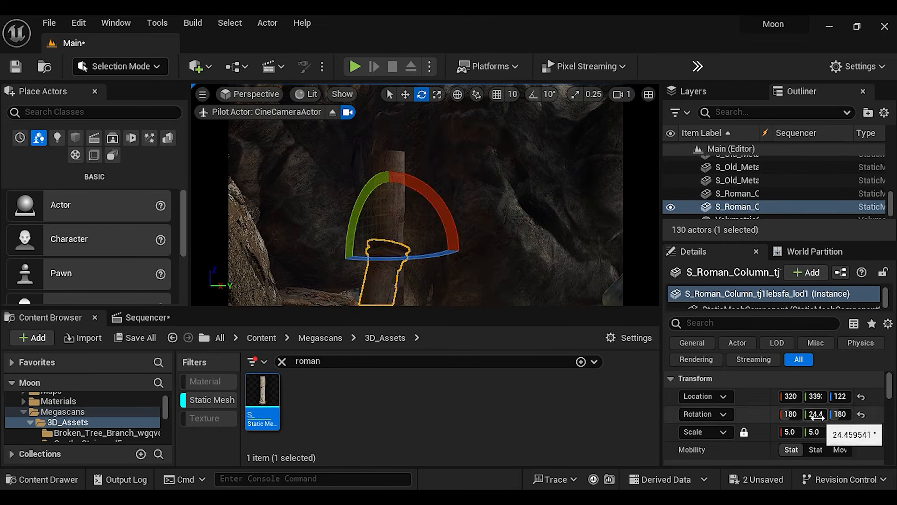
{"action": "left_click_drag", "start_coordinate": [390, 214], "coordinate": [390, 155]}
{"action": "right_click_drag", "start_coordinate": [390, 186], "coordinate": [390, 154]}
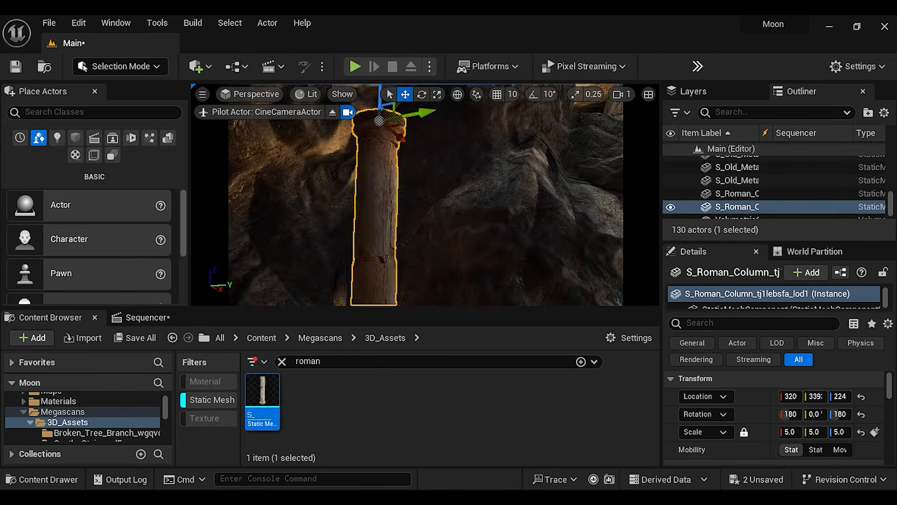
{"action": "key", "text": "ctrl+z"}
Raise and resize the inverted Roman column copy so it connects the lower column with the cave ceiling
{"action": "left_click_drag", "start_coordinate": [391, 206], "coordinate": [393, 187]}
{"action": "mouse_move", "coordinate": [393, 186]}
{"action": "right_mouse_down"}
{"action": "mouse_move", "coordinate": [393, 229]}
{"action": "mouse_move", "coordinate": [393, 191]}
{"action": "right_mouse_up"}
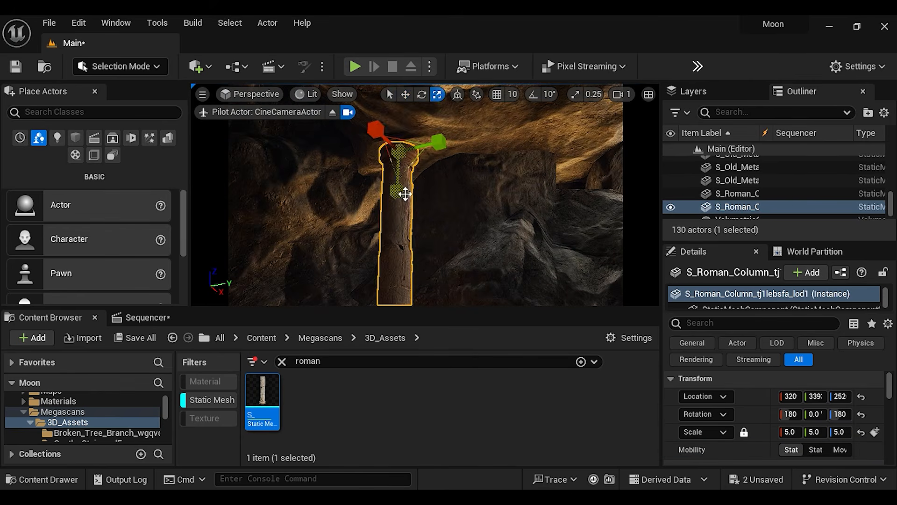
{"action": "left_click_drag", "start_coordinate": [400, 108], "coordinate": [401, 123]}
{"action": "right_click_drag", "start_coordinate": [416, 155], "coordinate": [412, 225]}
{"action": "left_click", "coordinate": [437, 94]}
{"action": "left_click", "coordinate": [418, 274]}
{"action": "left_click", "coordinate": [428, 187]}
{"action": "left_click", "coordinate": [428, 271]}
{"action": "right_click_drag", "start_coordinate": [427, 271], "coordinate": [427, 252]}
Place two Old Decorative Pillar meshes from 3D_Assets on either side of the Ganesh statue
{"action": "left_click", "coordinate": [491, 243]}
{"action": "right_click_drag", "start_coordinate": [491, 243], "coordinate": [444, 234]}
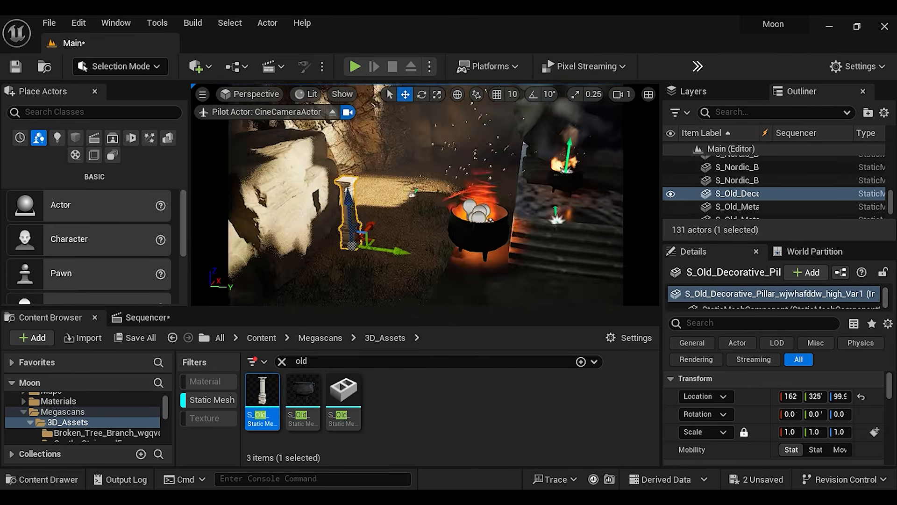
{"action": "right_click_drag", "start_coordinate": [498, 228], "coordinate": [449, 219]}
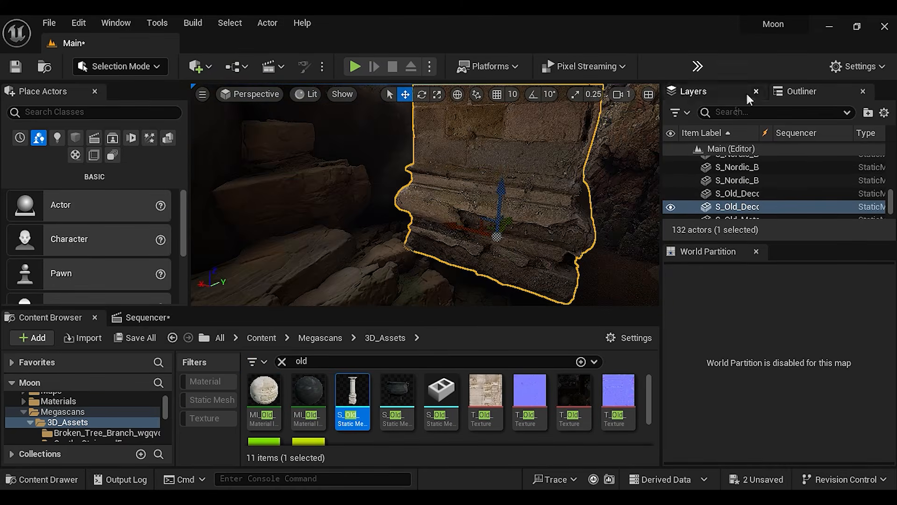
Scale the decorative pillar copies to 5.0 and about 6.43 and position them on the rocky ground around the temple
{"action": "left_click", "coordinate": [117, 23]}
{"action": "scroll", "coordinate": [180, 335], "scroll_direction": "down", "scroll_amount": 3}
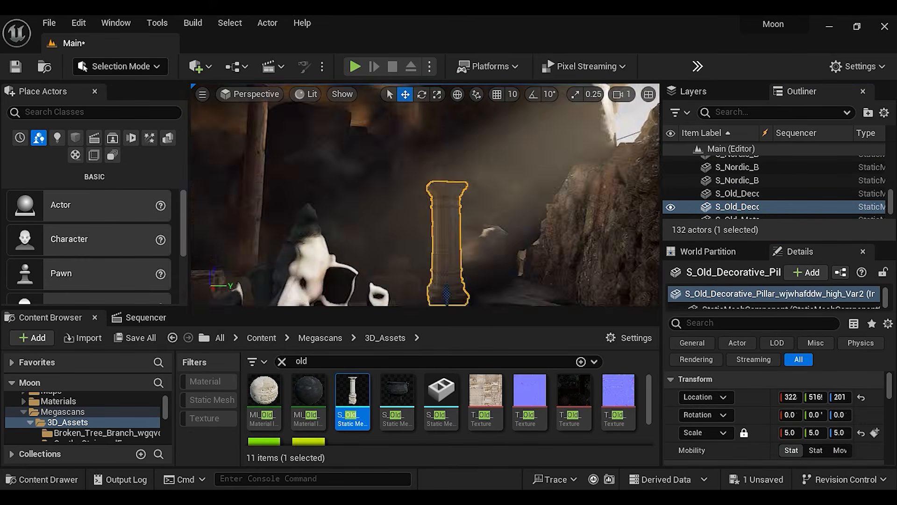
{"action": "left_click_drag", "start_coordinate": [453, 280], "coordinate": [576, 274]}
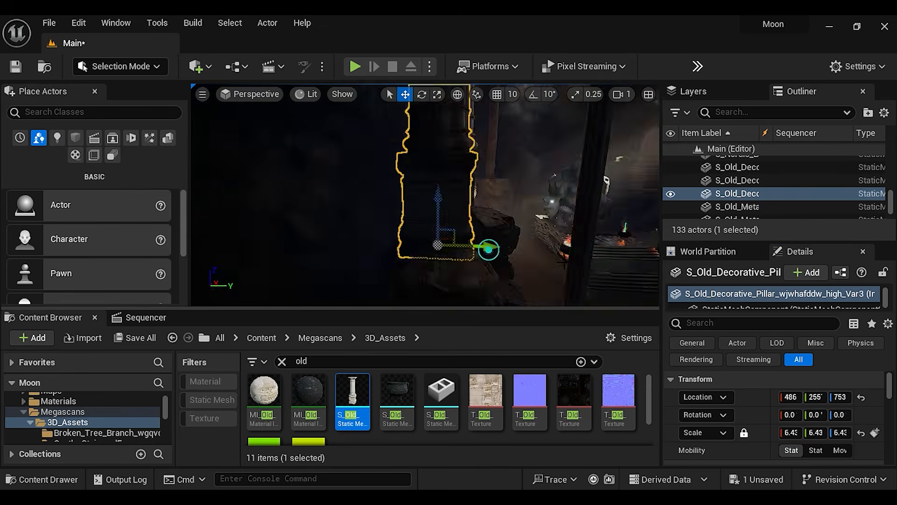
{"action": "key", "text": "ctrl+z"}
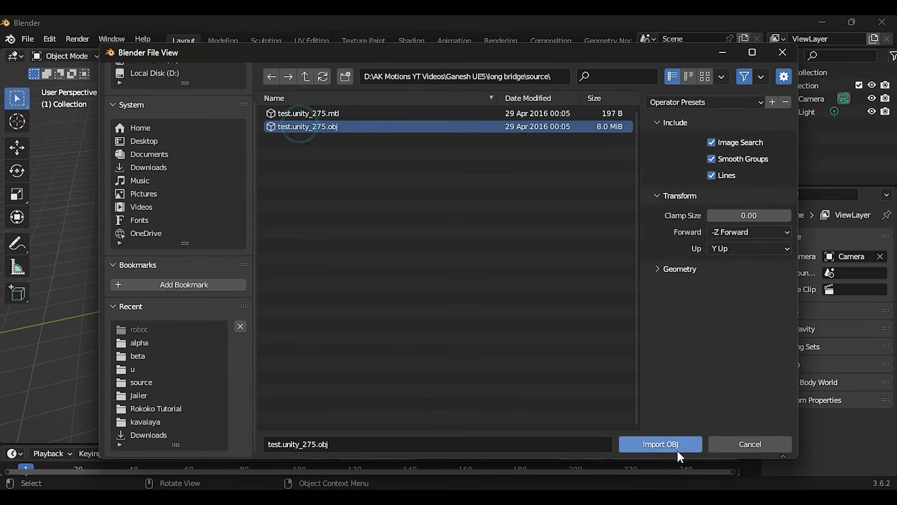
Import test.unity_275.obj in Blender and open the bridge mesh in Edit Mode
{"action": "left_click", "coordinate": [669, 446]}
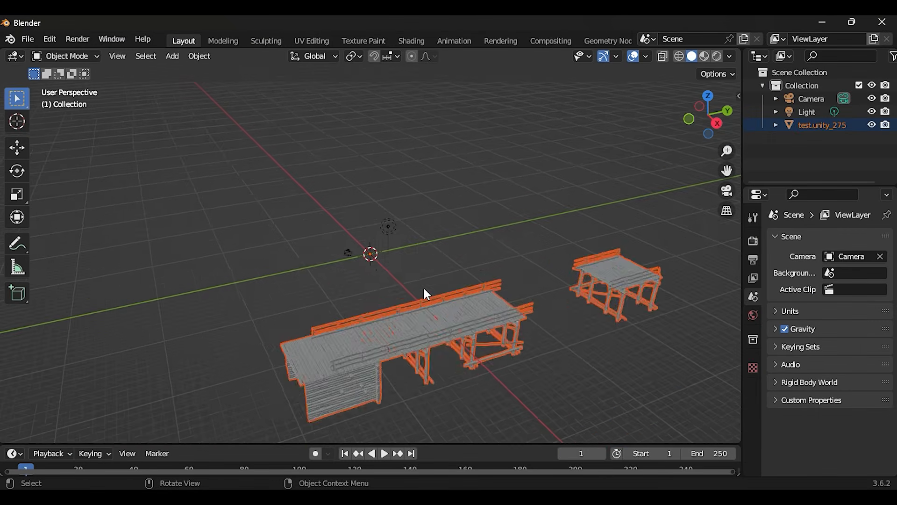
{"action": "mouse_move", "coordinate": [514, 361]}
{"action": "middle_mouse_down"}
{"action": "mouse_move", "coordinate": [554, 358]}
{"action": "mouse_move", "coordinate": [572, 333]}
{"action": "middle_mouse_up"}
{"action": "left_click", "coordinate": [66, 56]}
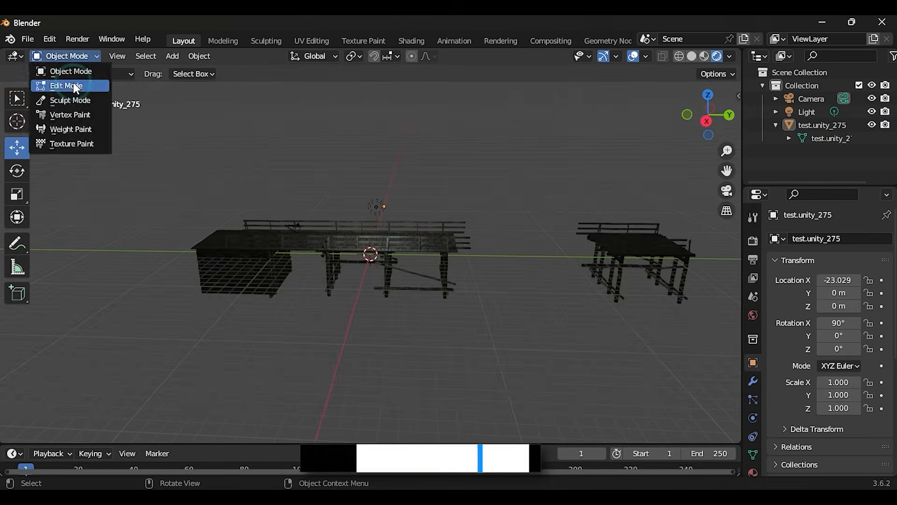
{"action": "left_click", "coordinate": [70, 84]}
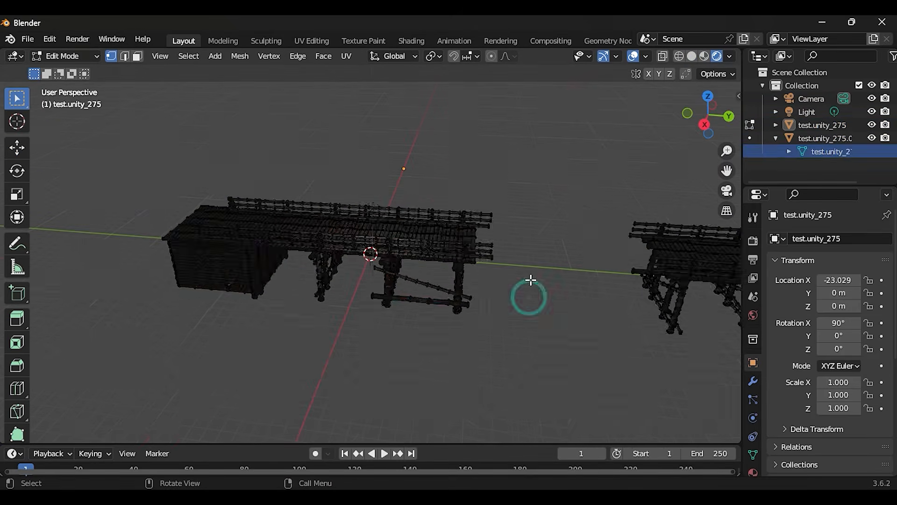
Delete most of the vertices of the detached short bridge section
{"action": "left_click", "coordinate": [841, 139]}
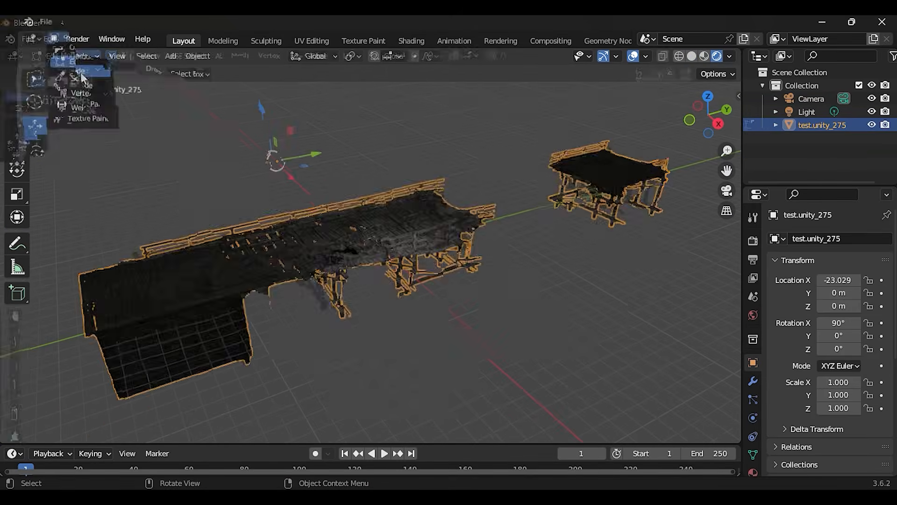
{"action": "left_click", "coordinate": [70, 82]}
{"action": "left_click_drag", "start_coordinate": [531, 114], "coordinate": [715, 262]}
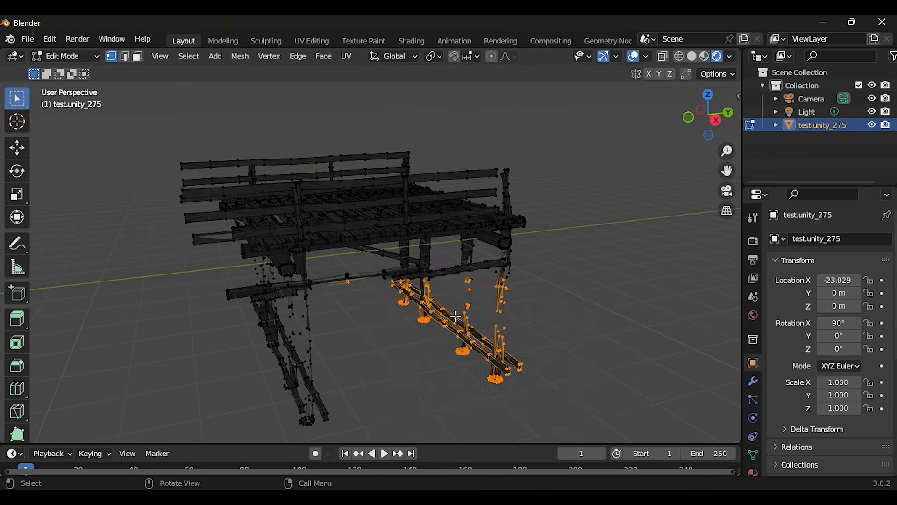
{"action": "left_click_drag", "start_coordinate": [551, 406], "coordinate": [270, 124]}
{"action": "key", "text": "x"}
{"action": "left_click", "coordinate": [270, 122]}
{"action": "left_click_drag", "start_coordinate": [551, 327], "coordinate": [239, 147]}
{"action": "key", "text": "x"}
{"action": "left_click", "coordinate": [238, 152]}
{"action": "left_click_drag", "start_coordinate": [171, 116], "coordinate": [585, 311]}
{"action": "key", "text": "x"}
{"action": "left_click", "coordinate": [584, 313]}
Delete the scattered leftover vertices of the short bridge section and return to Object Mode
{"action": "scroll", "coordinate": [381, 370], "scroll_direction": "down", "scroll_amount": 1}
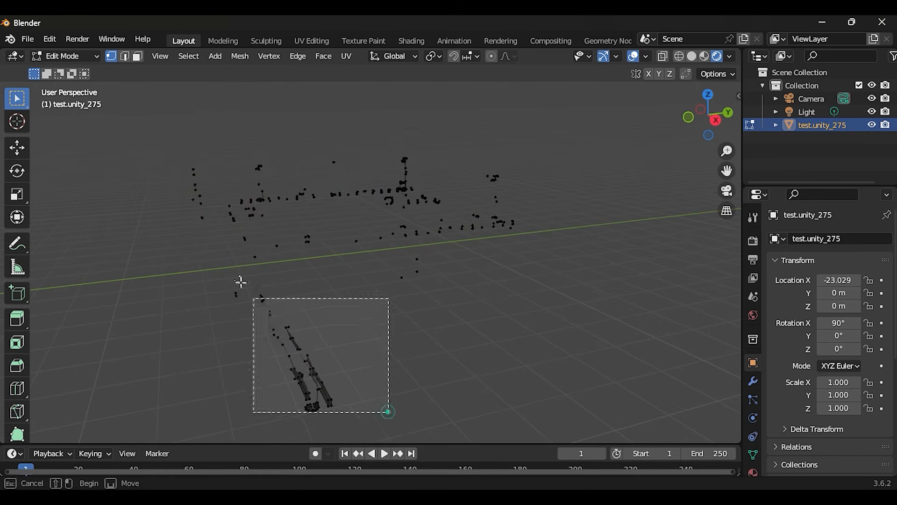
{"action": "left_click_drag", "start_coordinate": [188, 171], "coordinate": [536, 262]}
{"action": "key", "text": "x"}
{"action": "left_click", "coordinate": [501, 272]}
{"action": "key", "text": "x"}
{"action": "left_click", "coordinate": [334, 392]}
{"action": "left_click_drag", "start_coordinate": [275, 237], "coordinate": [410, 285]}
{"action": "key", "text": "x"}
{"action": "middle_click_drag", "start_coordinate": [341, 323], "coordinate": [306, 236]}
{"action": "left_click_drag", "start_coordinate": [259, 171], "coordinate": [537, 220]}
{"action": "key", "text": "x"}
{"action": "left_click", "coordinate": [415, 230]}
{"action": "left_click_drag", "start_coordinate": [590, 161], "coordinate": [697, 339]}
{"action": "left_click_drag", "start_coordinate": [231, 110], "coordinate": [587, 248]}
{"action": "key", "text": "x"}
{"action": "left_click", "coordinate": [536, 233]}
{"action": "key", "text": "Tab"}
Check around the long bridge section and delete the remaining unwanted geometry in Edit Mode
{"action": "scroll", "coordinate": [346, 214], "scroll_direction": "down", "scroll_amount": 4}
{"action": "left_click", "coordinate": [346, 214]}
{"action": "scroll", "coordinate": [347, 244], "scroll_direction": "up", "scroll_amount": 2}
{"action": "middle_click_drag", "start_coordinate": [347, 276], "coordinate": [345, 281]}
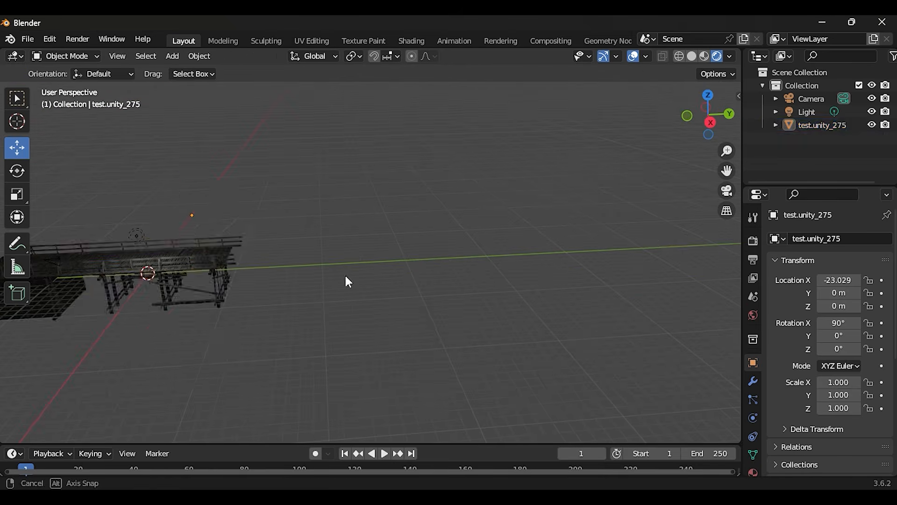
{"action": "left_click", "coordinate": [65, 56]}
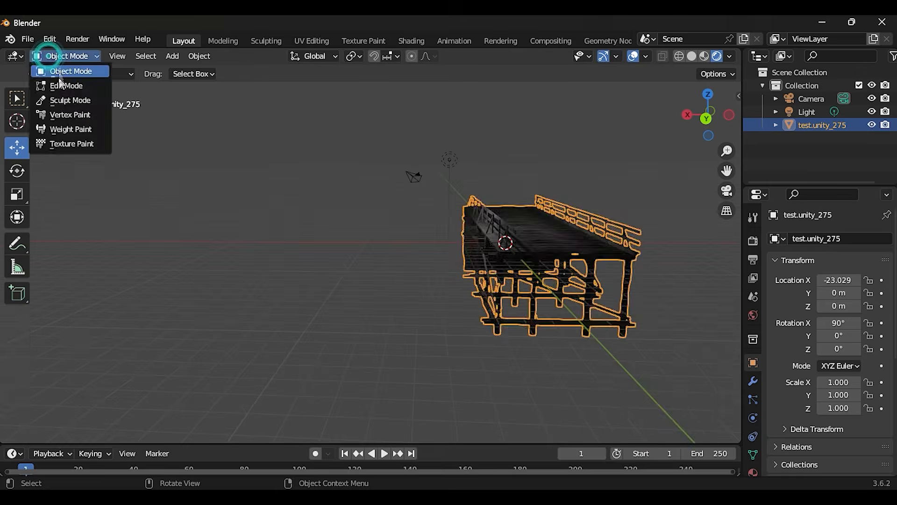
{"action": "left_click", "coordinate": [70, 83]}
{"action": "key", "text": "x"}
{"action": "left_click", "coordinate": [446, 220]}
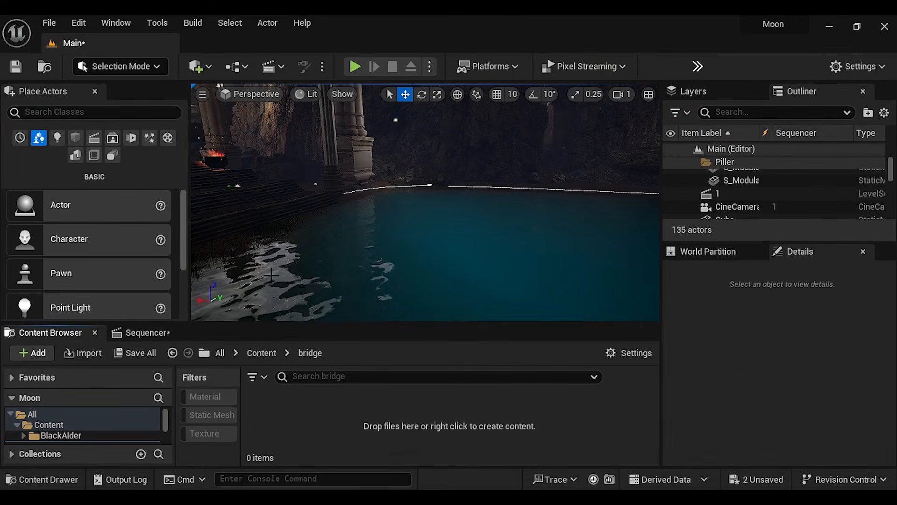
Switch to Unreal Engine and import the long bridge FBX with its material and textures into the bridge folder
{"action": "right_click", "coordinate": [346, 438]}
{"action": "left_click", "coordinate": [411, 93]}
{"action": "left_click", "coordinate": [232, 203]}
{"action": "left_click", "coordinate": [701, 464]}
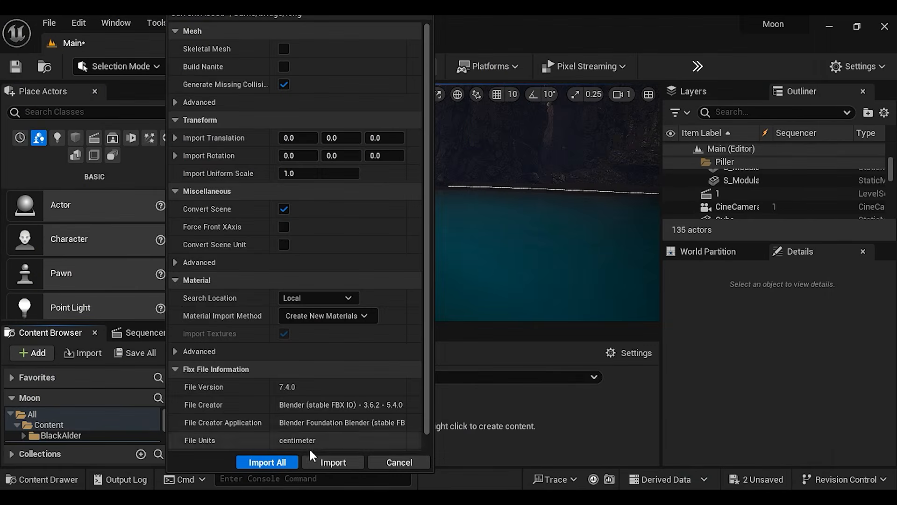
{"action": "left_click", "coordinate": [285, 461]}
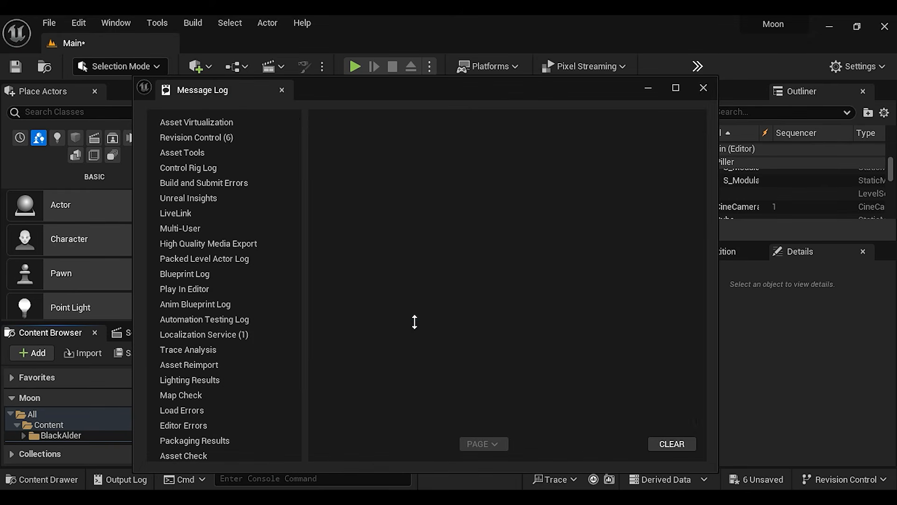
{"action": "left_click", "coordinate": [703, 88]}
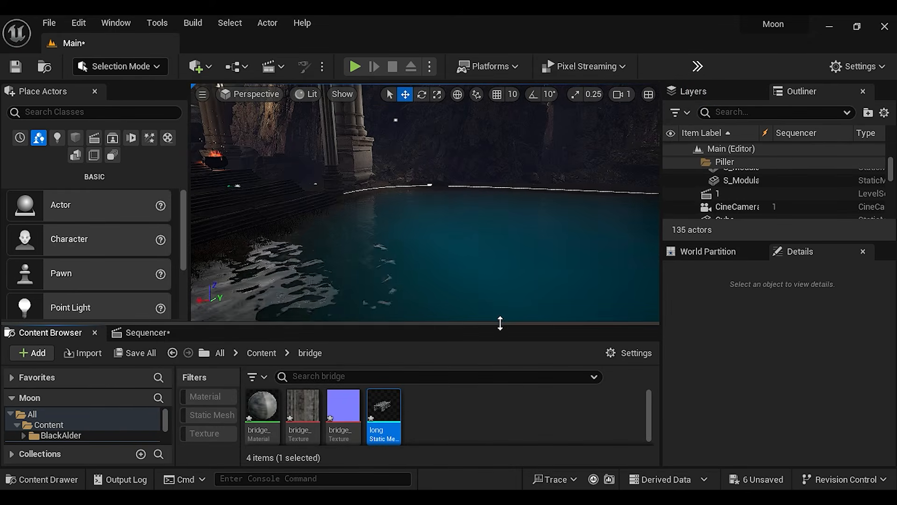
Save all unsaved assets and the level
{"action": "left_click_drag", "start_coordinate": [500, 323], "coordinate": [503, 307]}
{"action": "left_click", "coordinate": [50, 22]}
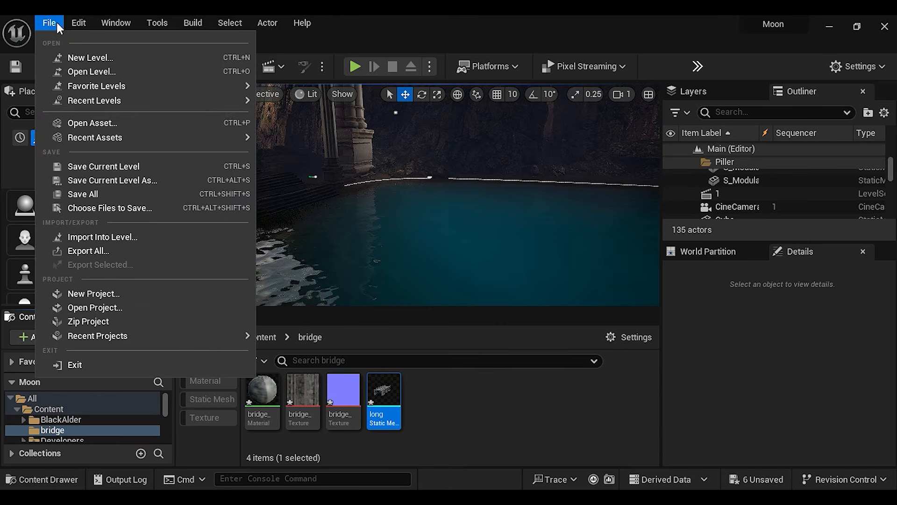
{"action": "left_click", "coordinate": [103, 199]}
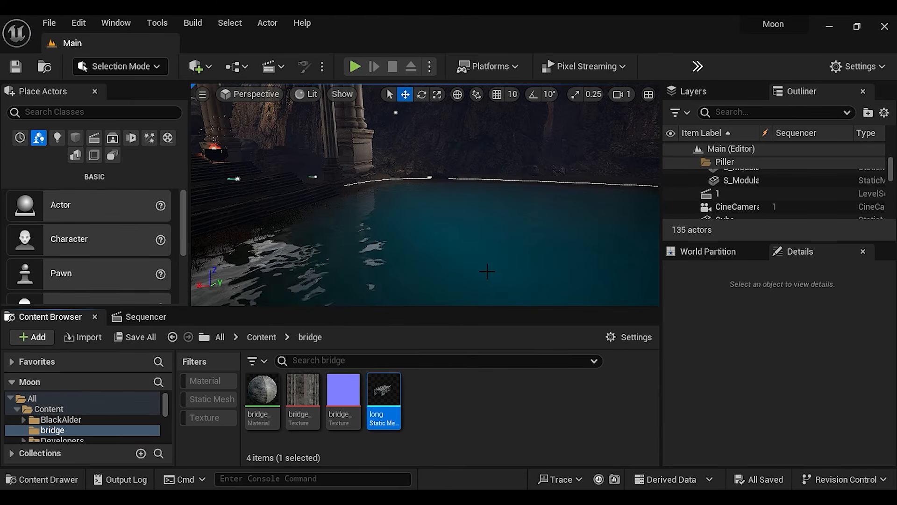
Place the long bridge mesh in the lake before the temple steps, scaled to about 0.56 and rotated 90° on Z
{"action": "right_click_drag", "start_coordinate": [487, 271], "coordinate": [374, 272]}
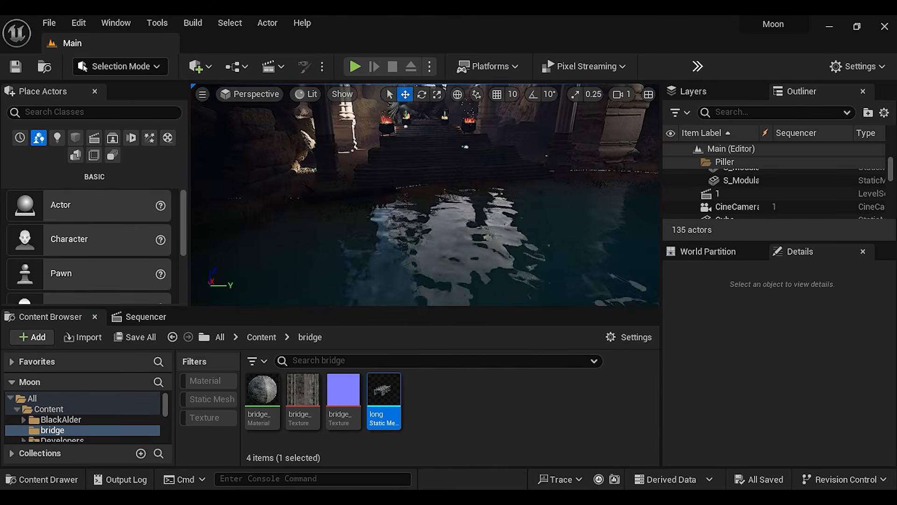
{"action": "left_click_drag", "start_coordinate": [402, 409], "coordinate": [434, 199]}
{"action": "key", "text": "s"}
{"action": "right_click_drag", "start_coordinate": [434, 199], "coordinate": [450, 210]}
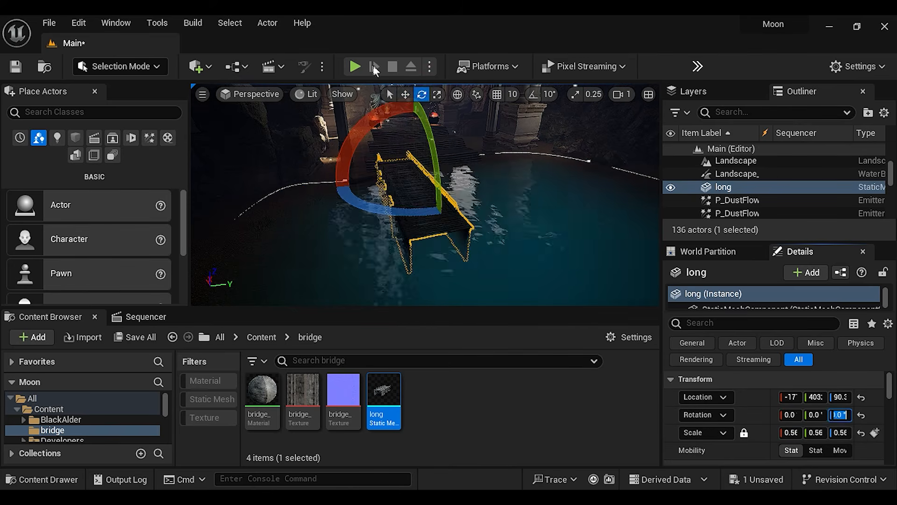
{"action": "right_click_drag", "start_coordinate": [463, 234], "coordinate": [462, 233]}
{"action": "key", "text": "w"}
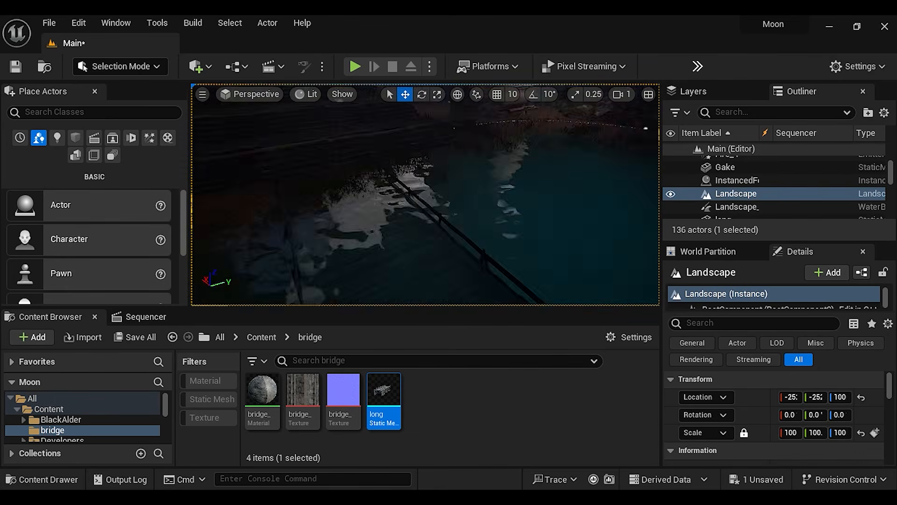
Move the long bridge so its end lines up with the shore at the temple steps
{"action": "right_click_drag", "start_coordinate": [561, 224], "coordinate": [566, 218]}
{"action": "left_click", "coordinate": [580, 218]}
{"action": "left_click_drag", "start_coordinate": [648, 241], "coordinate": [649, 234]}
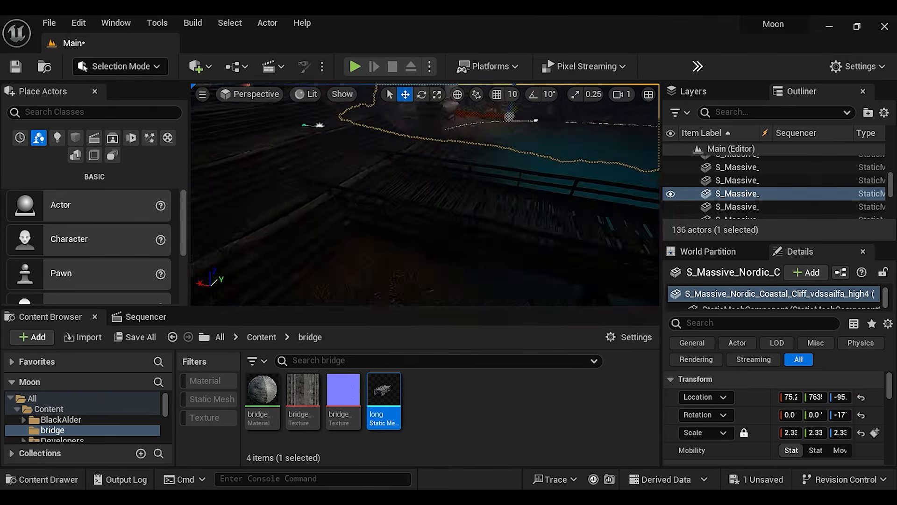
{"action": "right_click_drag", "start_coordinate": [425, 196], "coordinate": [420, 197]}
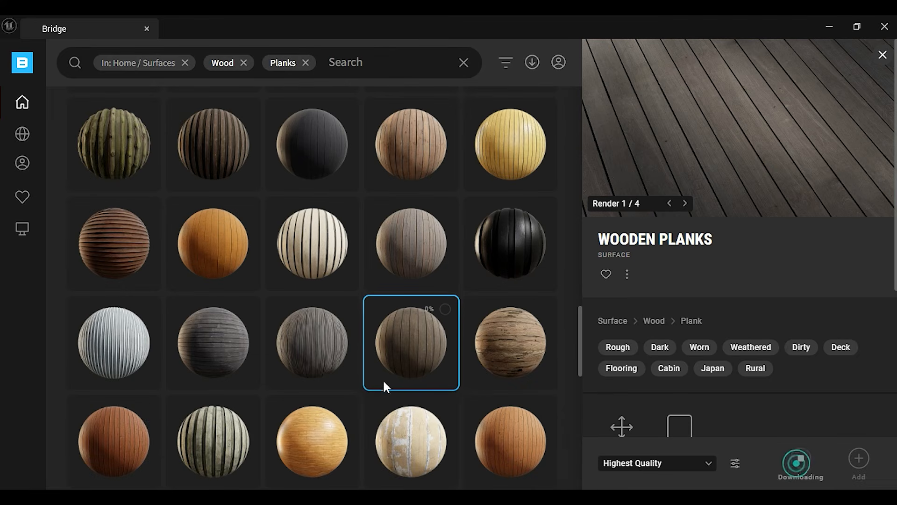
Download the Japanese Arched Wooden Bridge asset and Wooden Planks surfaces from Quixel Bridge
{"action": "scroll", "coordinate": [355, 369], "scroll_direction": "down", "scroll_amount": 1}
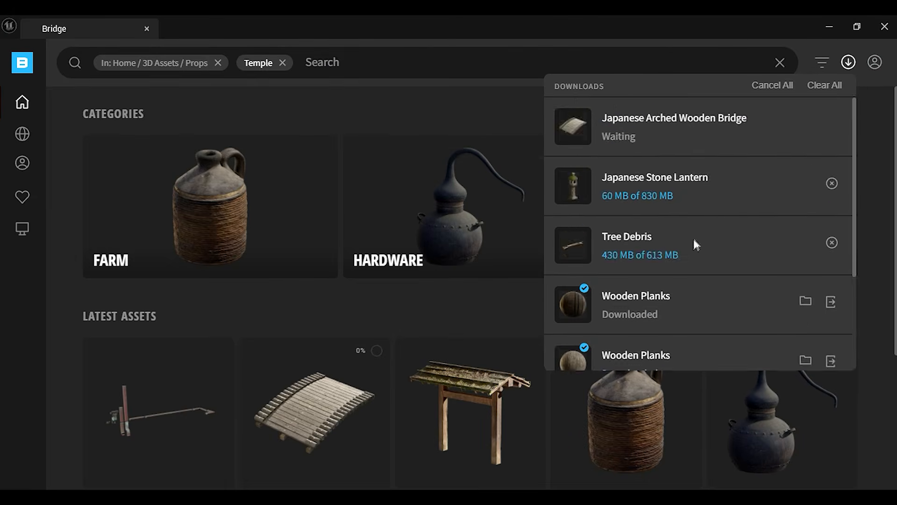
{"action": "scroll", "coordinate": [695, 243], "scroll_direction": "down", "scroll_amount": 3}
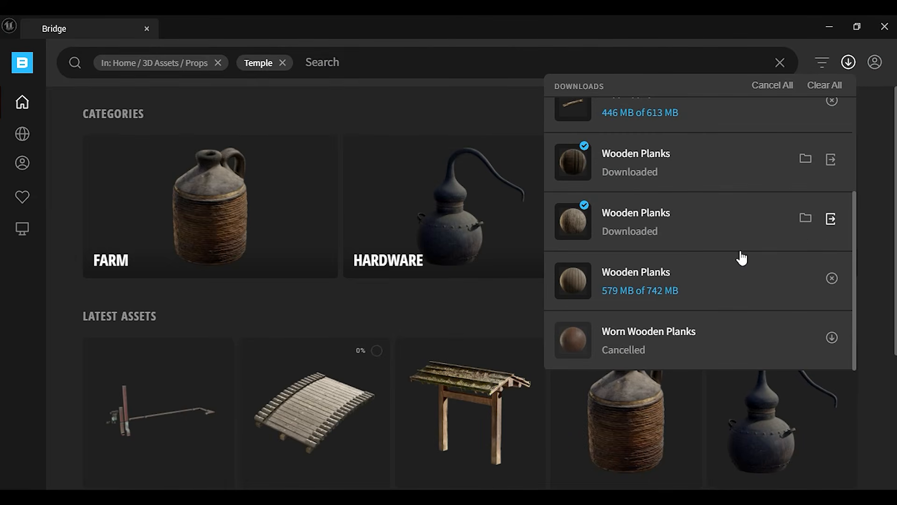
{"action": "scroll", "coordinate": [741, 292], "scroll_direction": "up", "scroll_amount": 1}
{"action": "scroll", "coordinate": [741, 293], "scroll_direction": "down", "scroll_amount": 1}
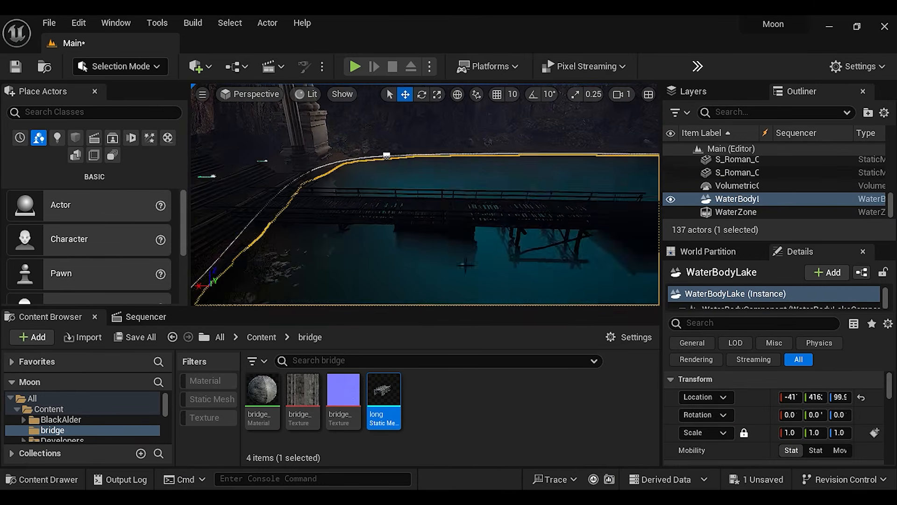
Duplicate the long bridge section to extend the walkway farther across the lake
{"action": "right_click_drag", "start_coordinate": [425, 194], "coordinate": [425, 194]}
{"action": "key", "text": "f"}
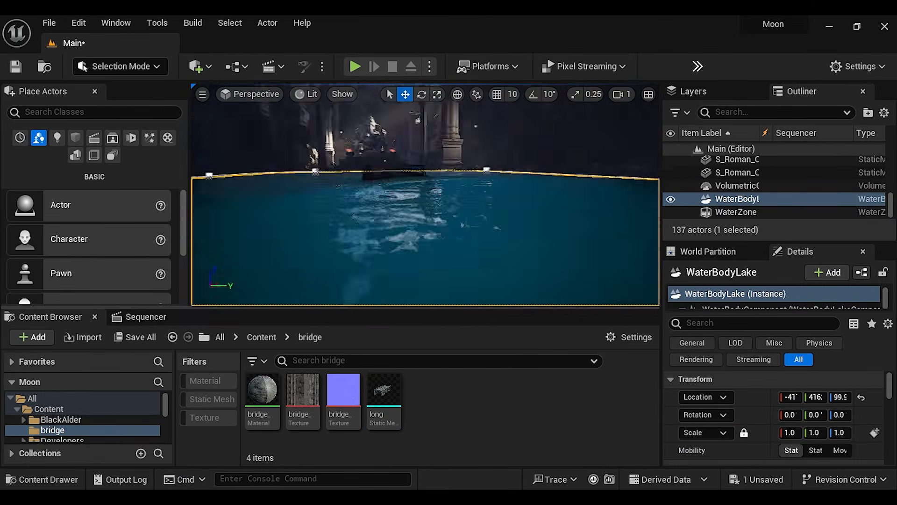
{"action": "right_click_drag", "start_coordinate": [407, 198], "coordinate": [366, 189]}
Apply the Wooden_Planks_uc0najyew material instance to Element 0 of the first long bridge section
{"action": "right_click_drag", "start_coordinate": [425, 194], "coordinate": [537, 194]}
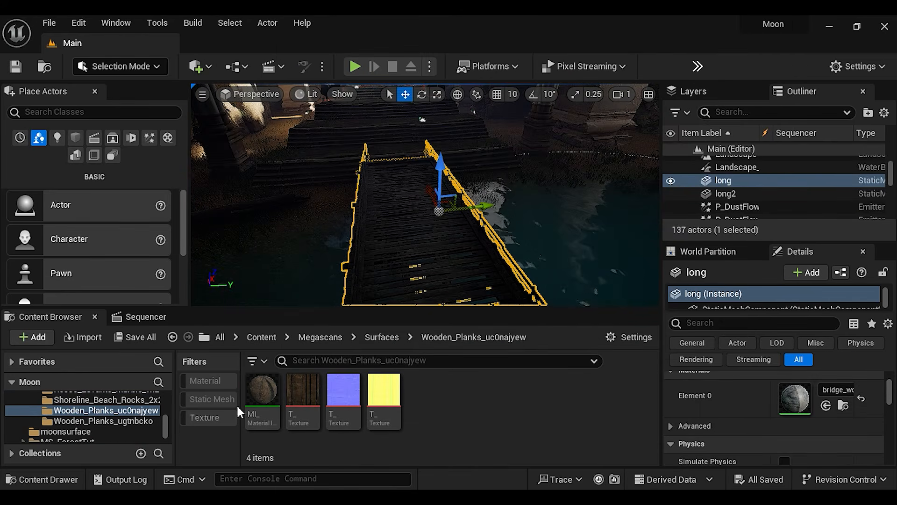
{"action": "left_click", "coordinate": [262, 386]}
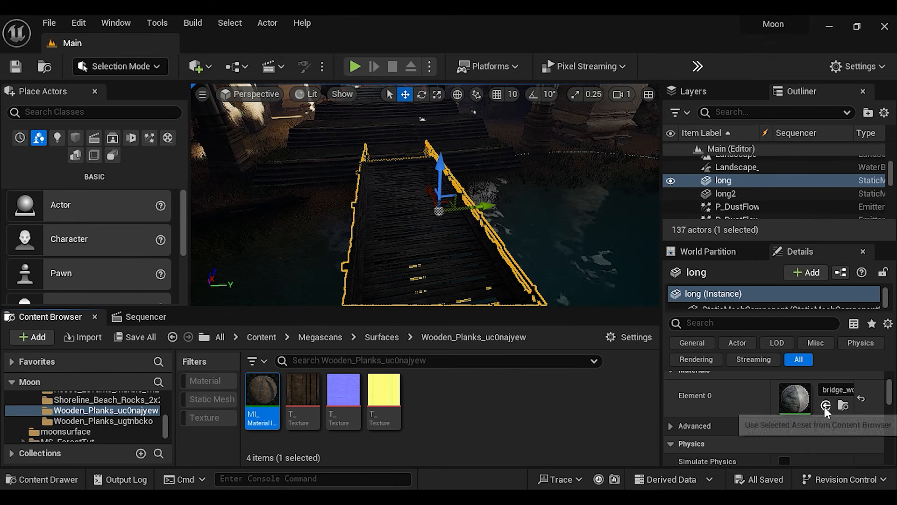
{"action": "left_click", "coordinate": [826, 405]}
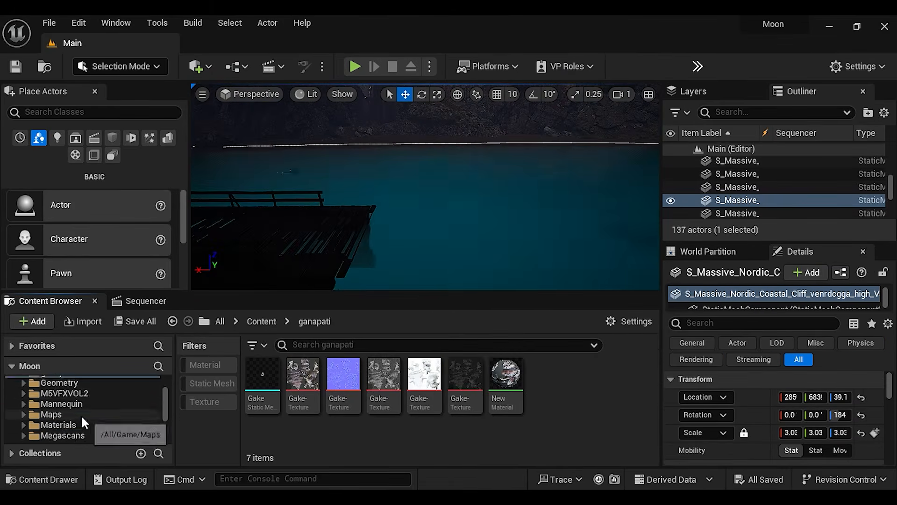
Place the Japanese arched wooden bridge from 3D_Assets along the walkway and undo the accidental lake move
{"action": "left_click", "coordinate": [67, 424]}
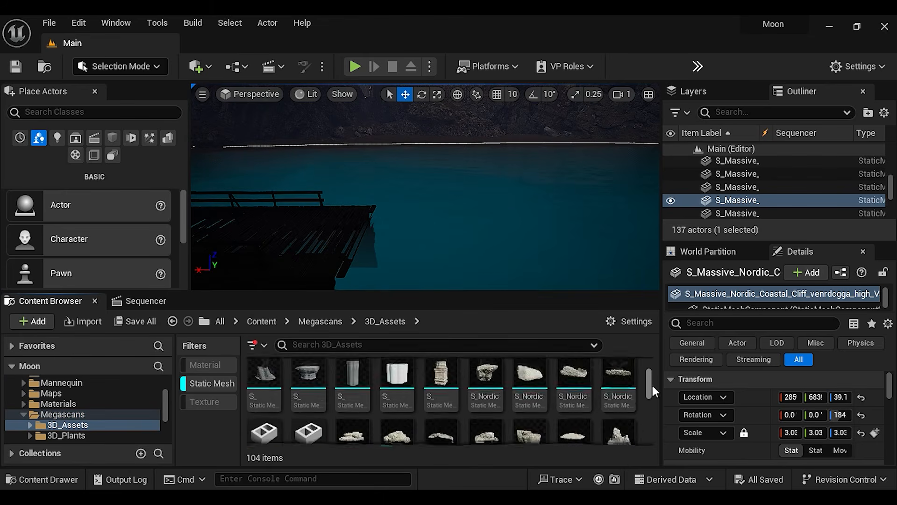
{"action": "scroll", "coordinate": [652, 385], "scroll_direction": "down", "scroll_amount": 3}
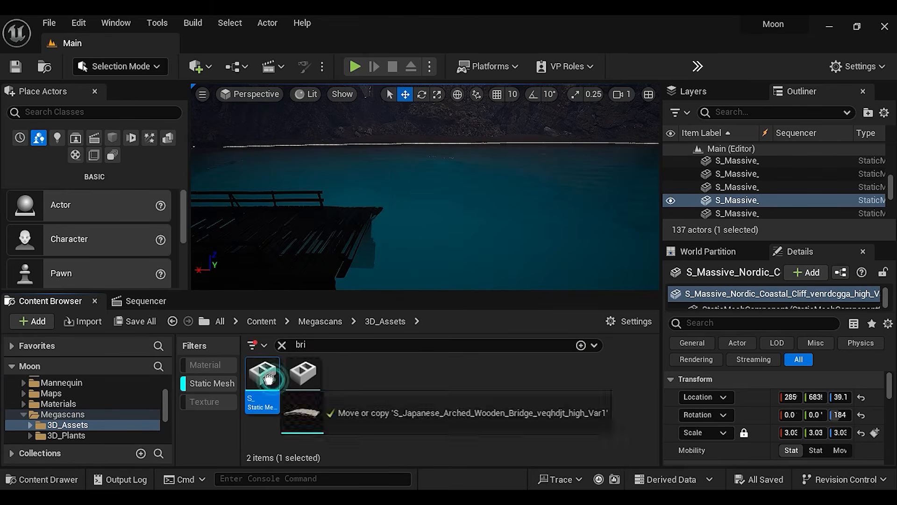
{"action": "left_click_drag", "start_coordinate": [269, 379], "coordinate": [254, 240]}
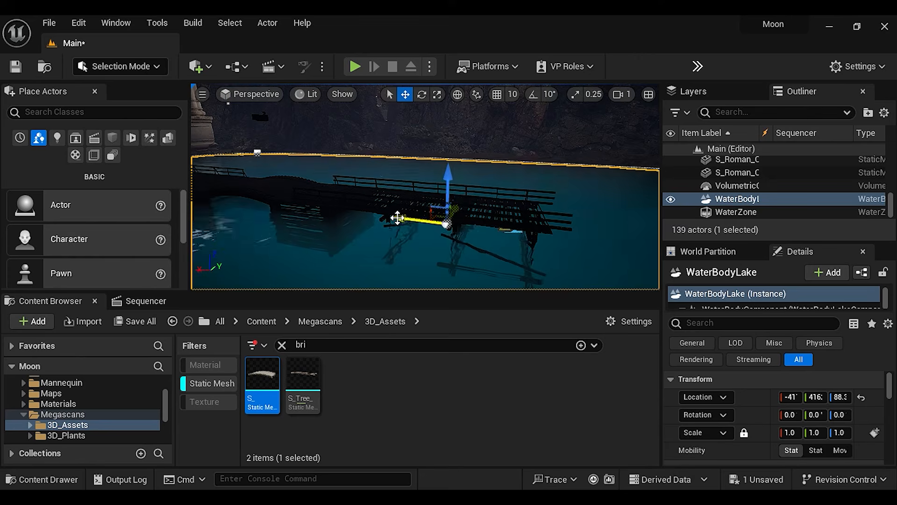
{"action": "key", "text": "ctrl+z"}
{"action": "key", "text": "ctrl+z"}
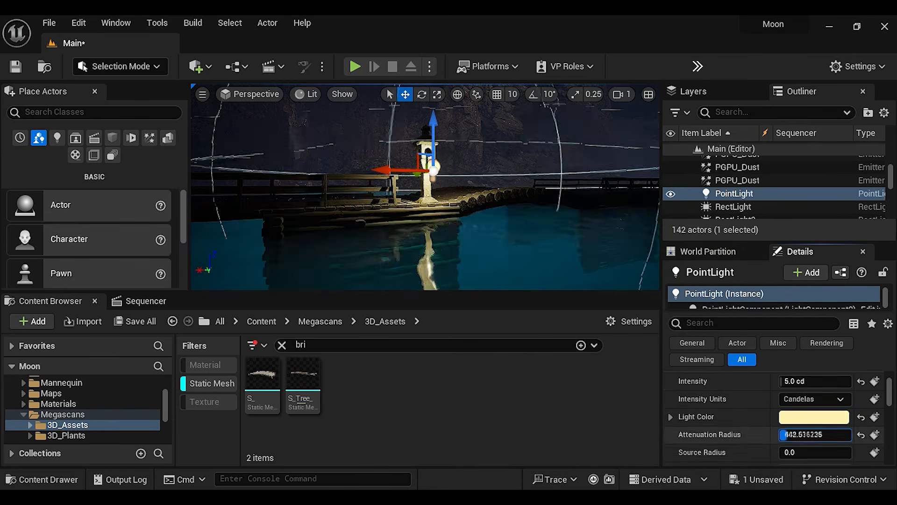
Give the stone lantern's point light 5.0 cd intensity, an attenuation radius of about 130 and a source radius of 50
{"action": "left_click_drag", "start_coordinate": [800, 453], "coordinate": [807, 461]}
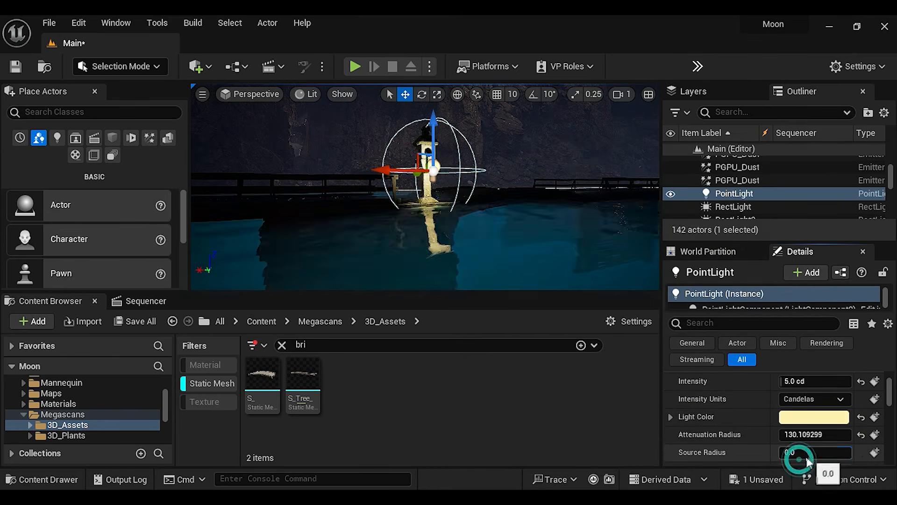
{"action": "scroll", "coordinate": [807, 461], "scroll_direction": "down", "scroll_amount": 5}
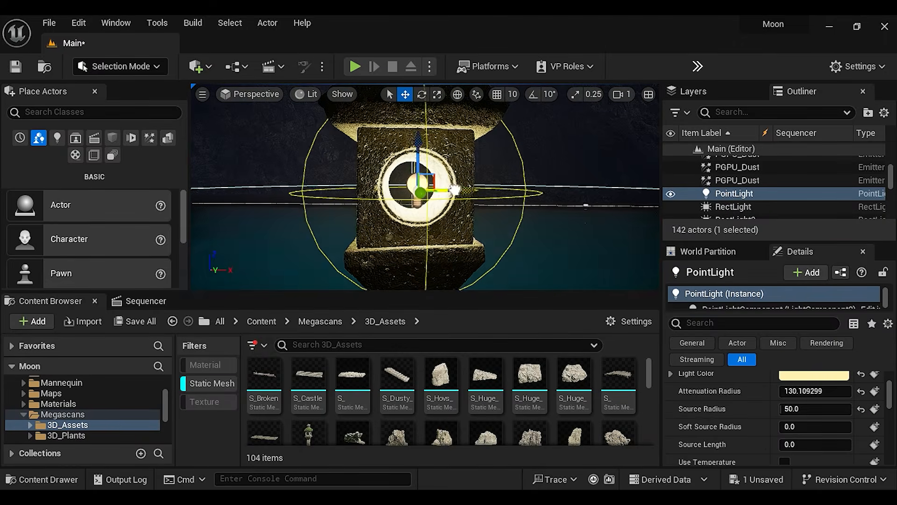
{"action": "scroll", "coordinate": [803, 420], "scroll_direction": "up", "scroll_amount": 3}
{"action": "left_click", "coordinate": [804, 454]}
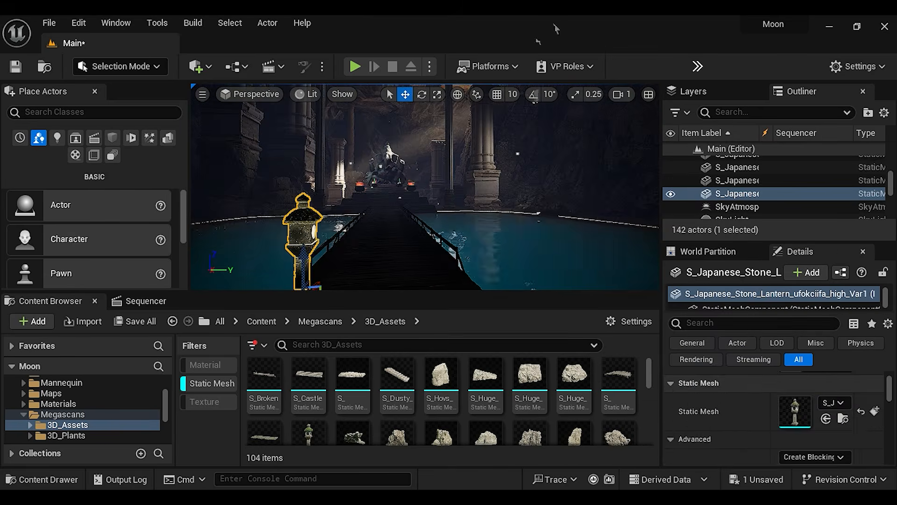
Locate the Japanese stone lantern's static mesh among the project assets
{"action": "left_click", "coordinate": [842, 415]}
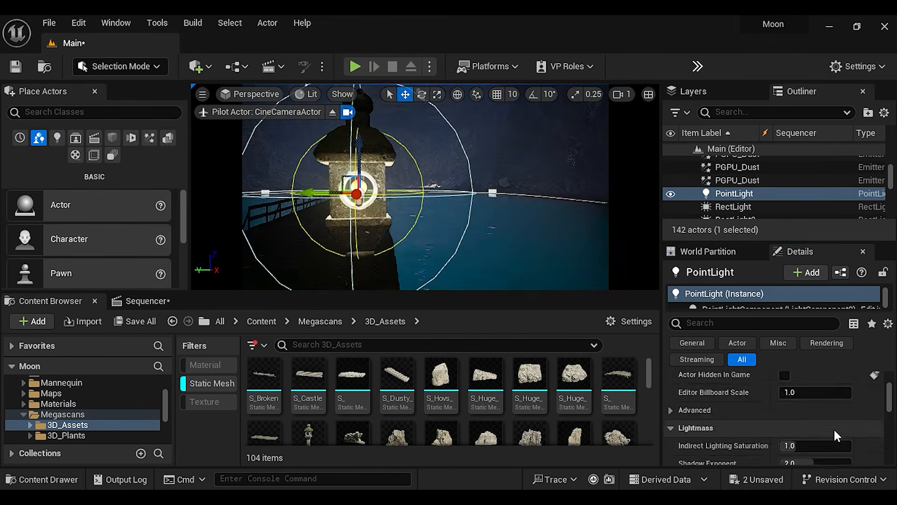
{"action": "scroll", "coordinate": [834, 428], "scroll_direction": "down", "scroll_amount": 5}
{"action": "left_click", "coordinate": [816, 413]}
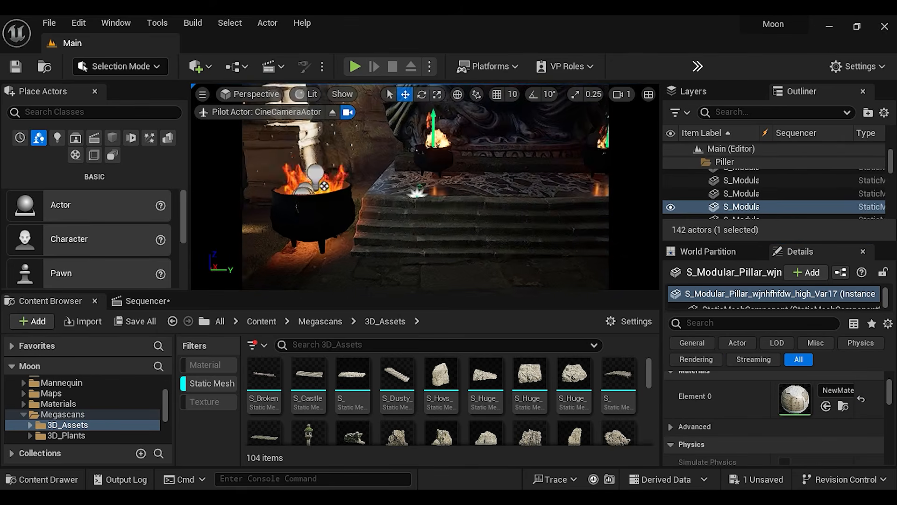
Delete the Fire_01 emitter from the nearest fire pot and set the scale of that pot's P_Fire3 emitter to 0.6
{"action": "left_click", "coordinate": [349, 237]}
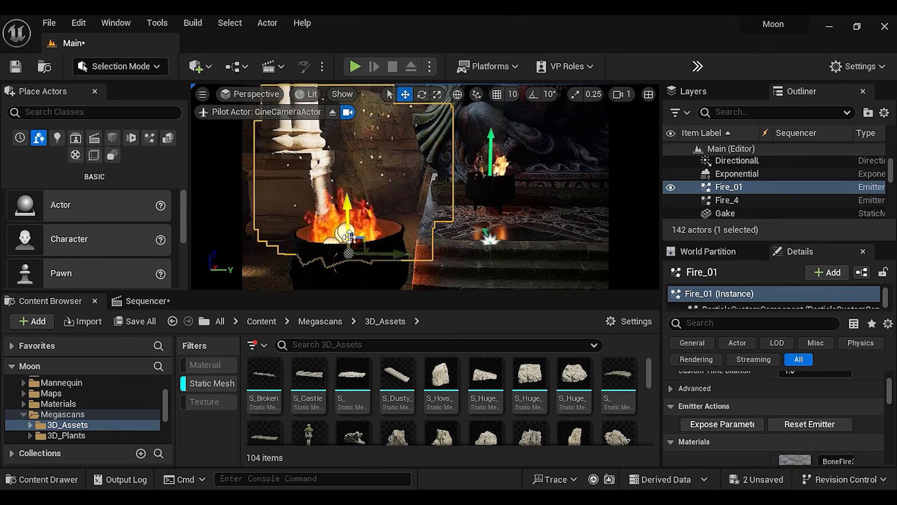
{"action": "key", "text": "Delete"}
{"action": "left_click", "coordinate": [491, 171]}
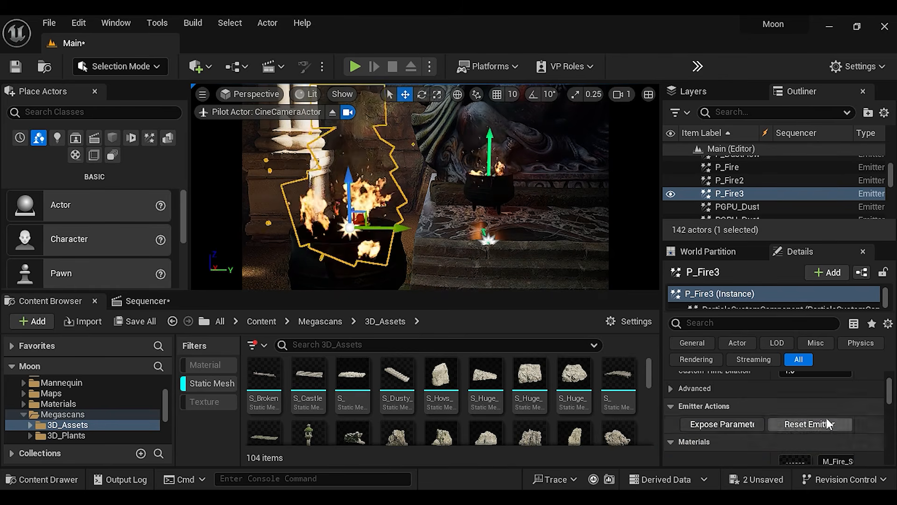
{"action": "scroll", "coordinate": [826, 418], "scroll_direction": "up", "scroll_amount": 5}
{"action": "scroll", "coordinate": [823, 418], "scroll_direction": "down", "scroll_amount": 3}
{"action": "scroll", "coordinate": [820, 419], "scroll_direction": "up", "scroll_amount": 3}
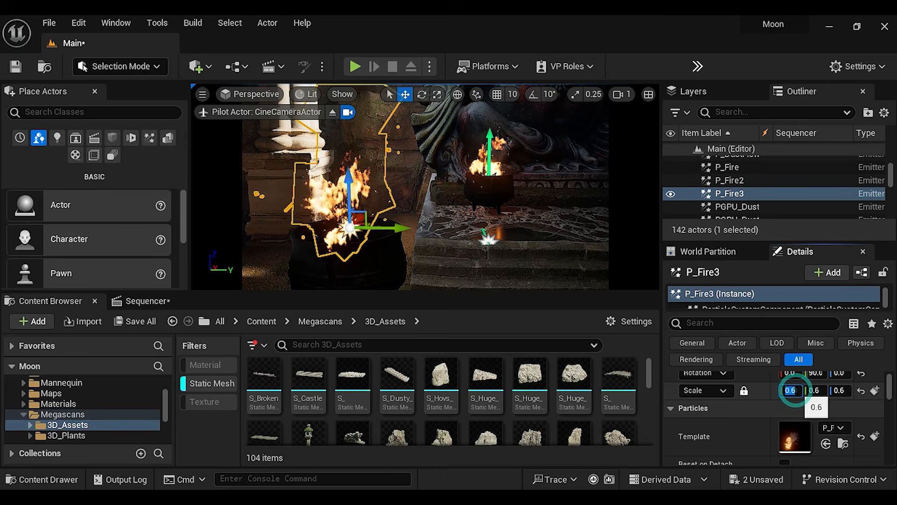
{"action": "key", "text": "Return"}
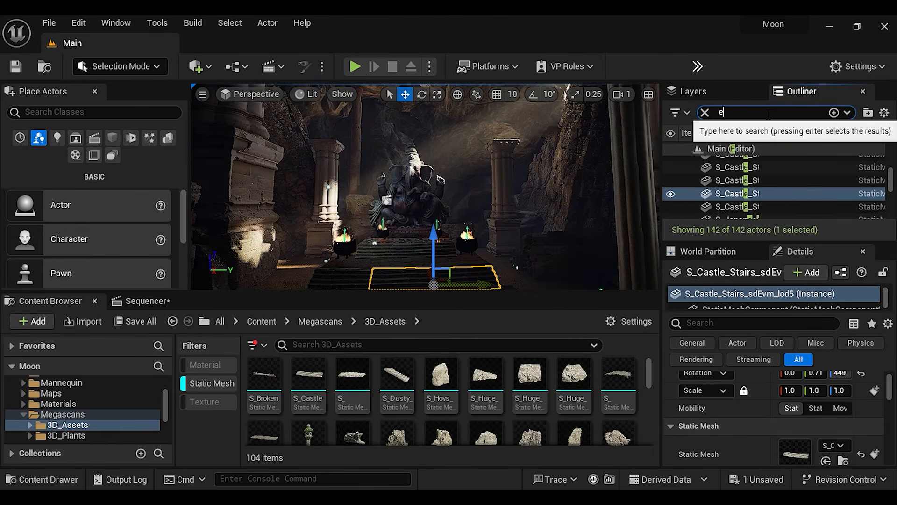
Filter the level's actors by "expo", select the Exponential Height Fog and bring its Volumetric Fog settings into view
{"action": "type", "text": "xpo"}
{"action": "left_click", "coordinate": [761, 163]}
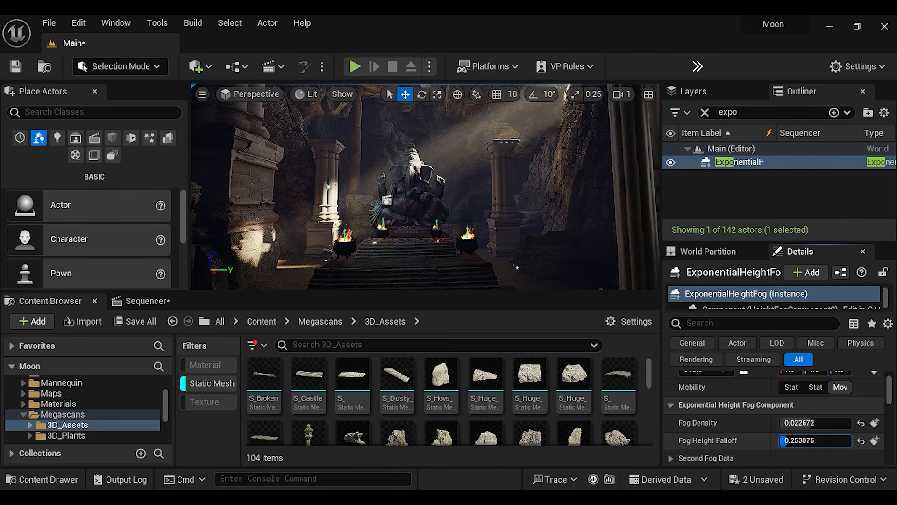
{"action": "left_click_drag", "start_coordinate": [888, 390], "coordinate": [895, 478]}
{"action": "scroll", "coordinate": [863, 451], "scroll_direction": "up", "scroll_amount": 10}
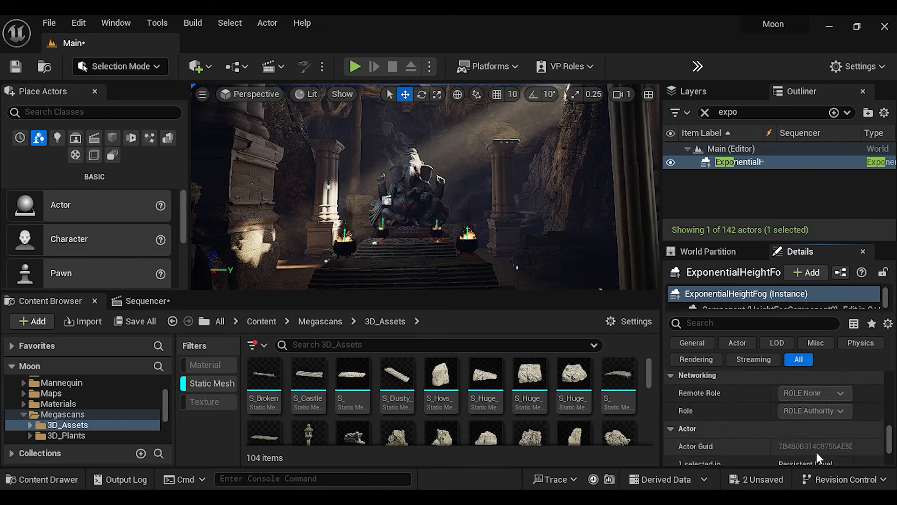
{"action": "scroll", "coordinate": [817, 454], "scroll_direction": "up", "scroll_amount": 8}
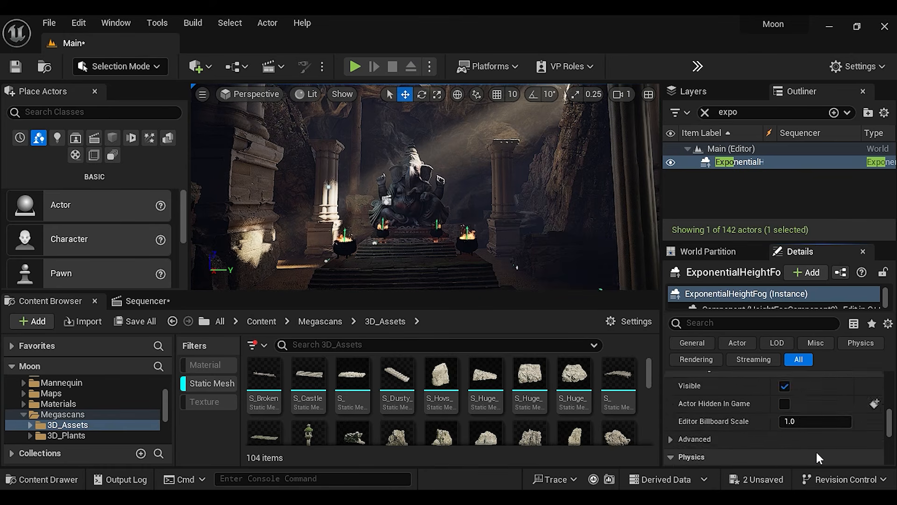
{"action": "scroll", "coordinate": [817, 455], "scroll_direction": "up", "scroll_amount": 4}
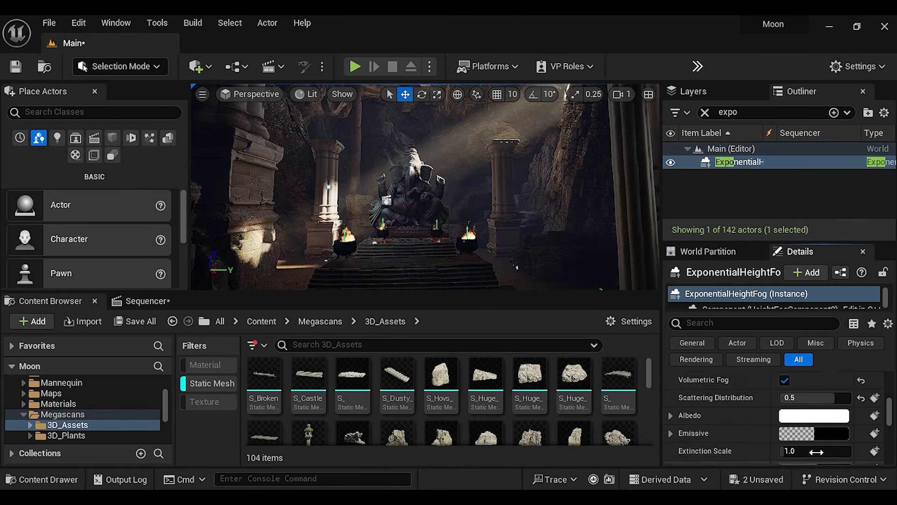
{"action": "scroll", "coordinate": [818, 456], "scroll_direction": "up", "scroll_amount": 1}
{"action": "scroll", "coordinate": [819, 450], "scroll_direction": "down", "scroll_amount": 1}
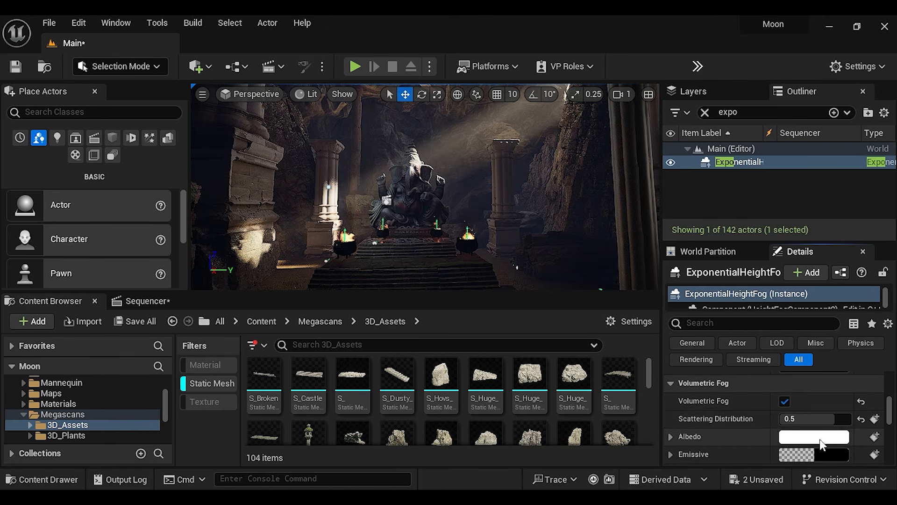
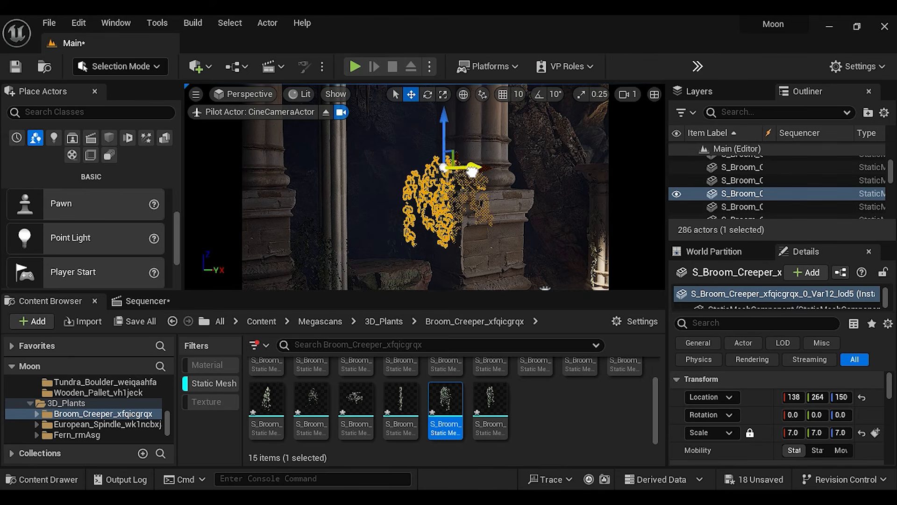
Place another hanging Broom_Creeper mesh, variant Var8, against the brick base of the pillar and switch to rotating it
{"action": "left_click_drag", "start_coordinate": [462, 380], "coordinate": [497, 213]}
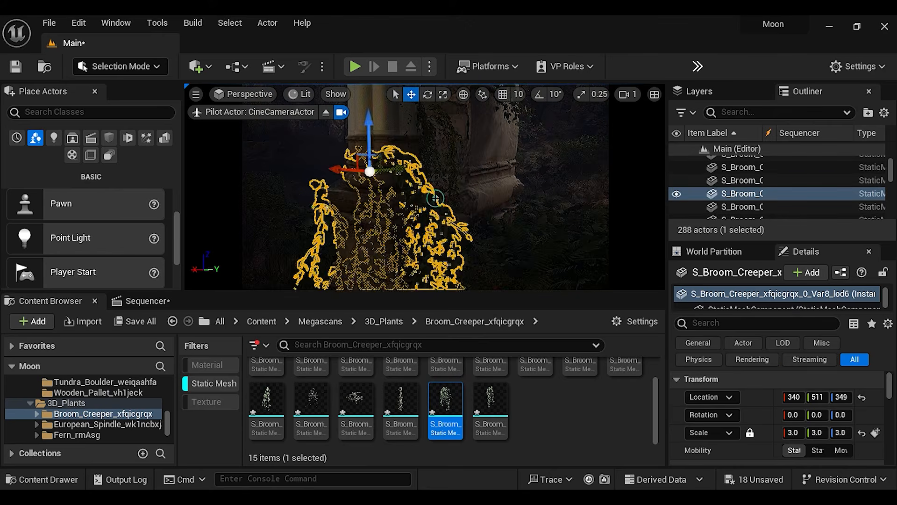
{"action": "left_click", "coordinate": [427, 95]}
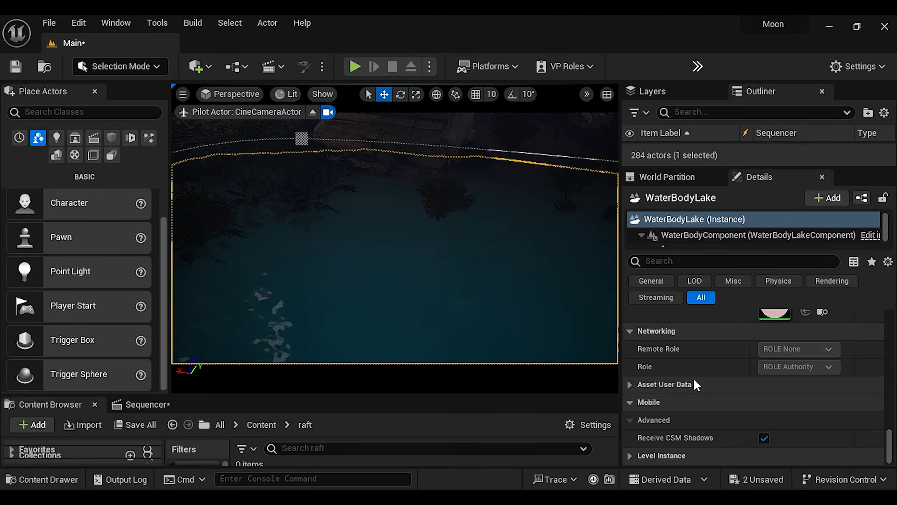
Open the Water_Material_Lake material assigned to WaterBodyLake in a maximized editor window
{"action": "scroll", "coordinate": [707, 432], "scroll_direction": "up", "scroll_amount": 6}
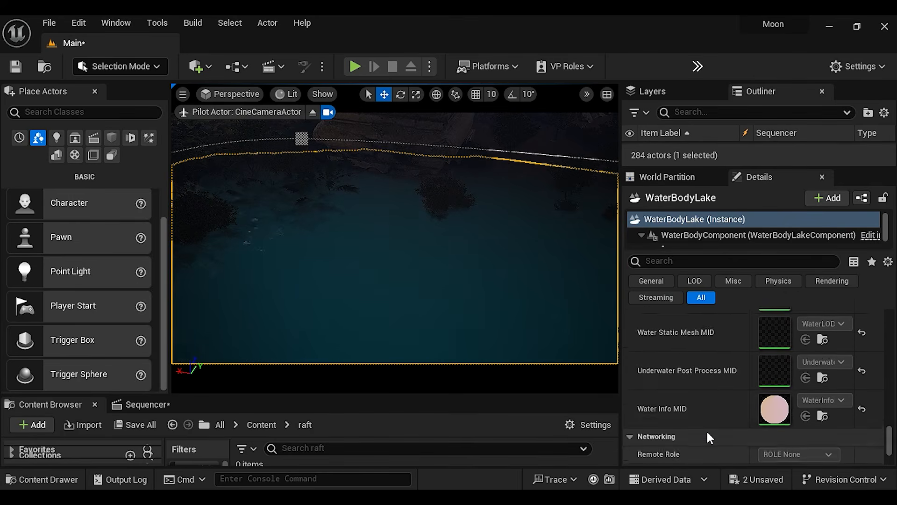
{"action": "scroll", "coordinate": [706, 430], "scroll_direction": "up", "scroll_amount": 8}
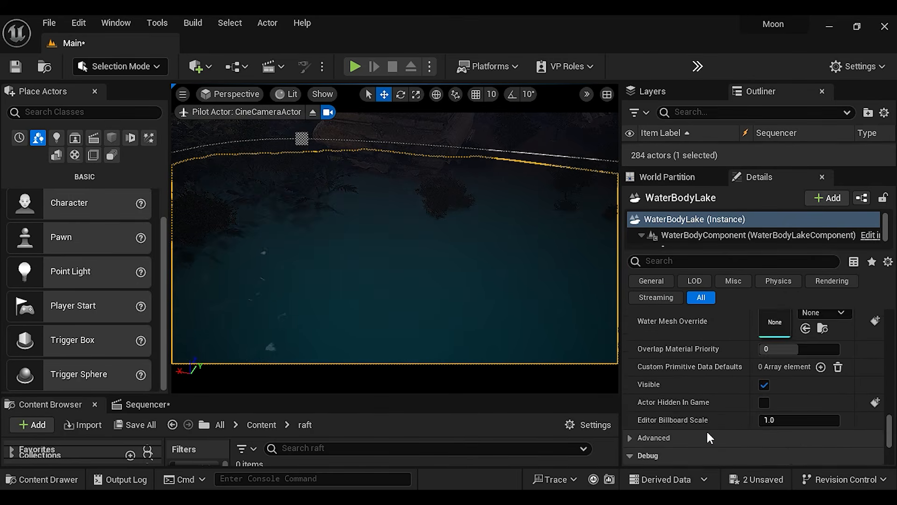
{"action": "scroll", "coordinate": [706, 430], "scroll_direction": "up", "scroll_amount": 4}
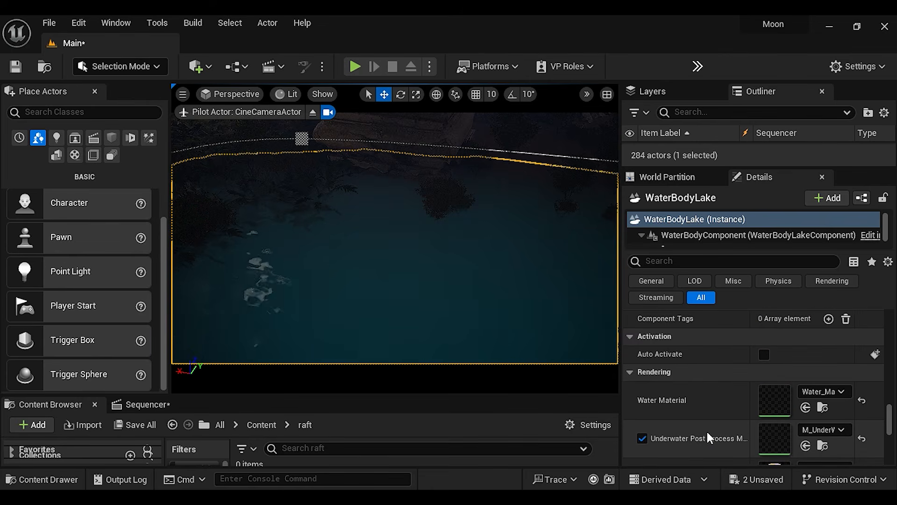
{"action": "double_click", "coordinate": [776, 398]}
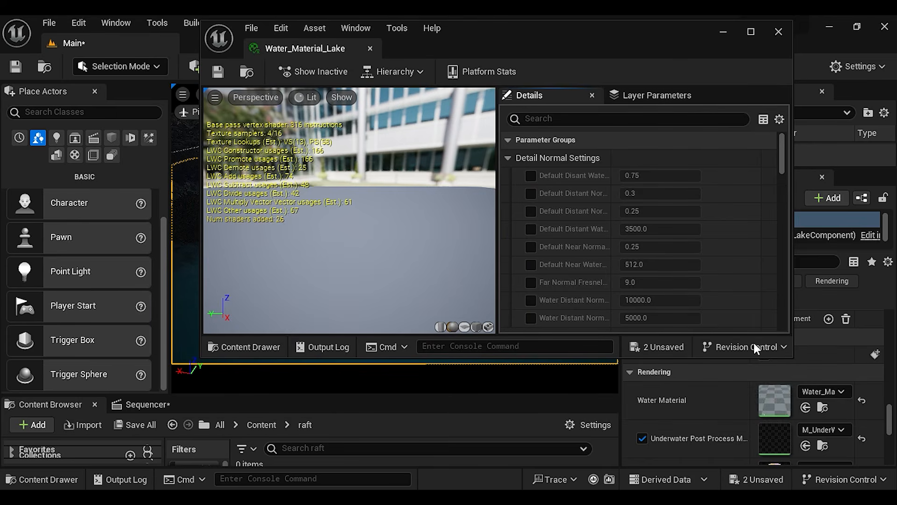
{"action": "left_click", "coordinate": [751, 32]}
Override the lake material's Absorption with R -22, G 358, B 3303 and A 38
{"action": "scroll", "coordinate": [580, 290], "scroll_direction": "down", "scroll_amount": 10}
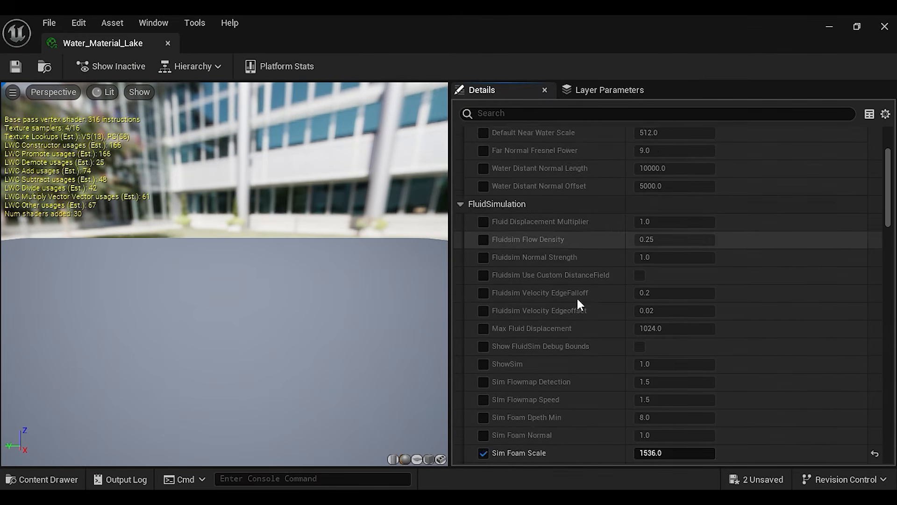
{"action": "scroll", "coordinate": [580, 303], "scroll_direction": "down", "scroll_amount": 10}
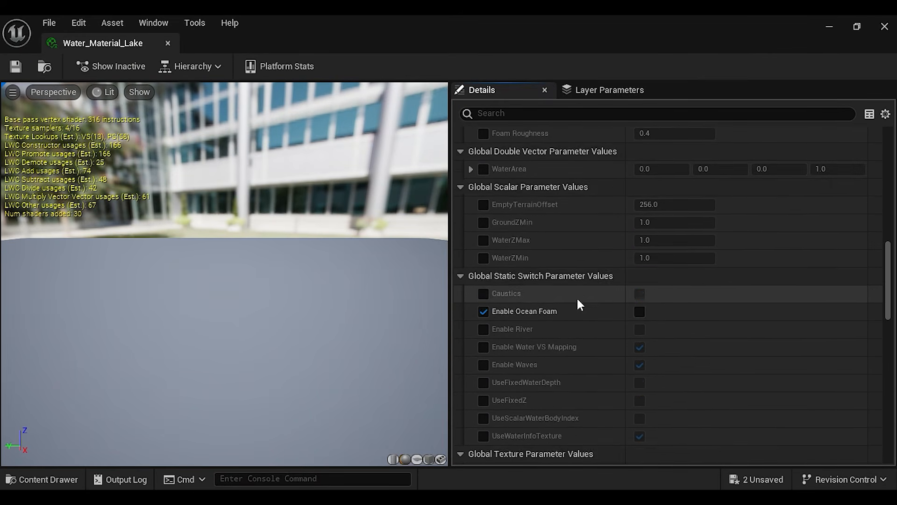
{"action": "scroll", "coordinate": [579, 304], "scroll_direction": "down", "scroll_amount": 4}
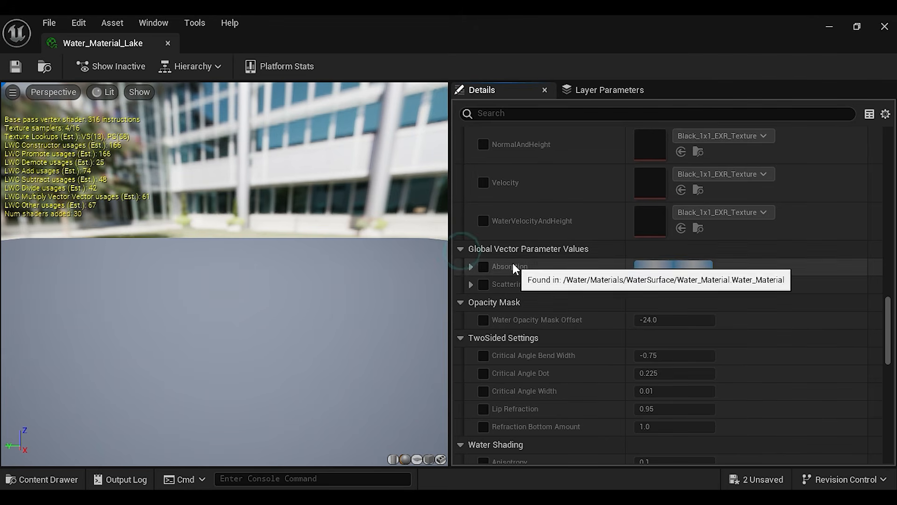
{"action": "left_click", "coordinate": [471, 267]}
{"action": "left_click", "coordinate": [472, 355]}
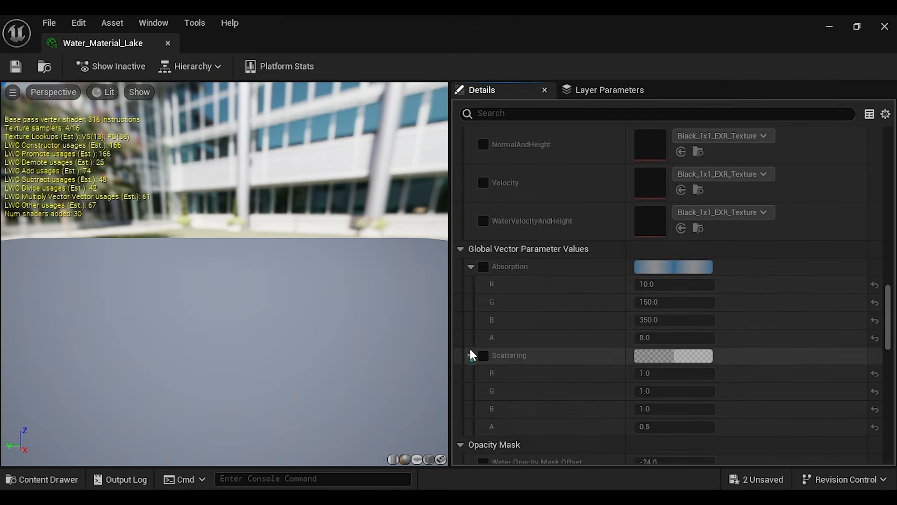
{"action": "left_click", "coordinate": [484, 267]}
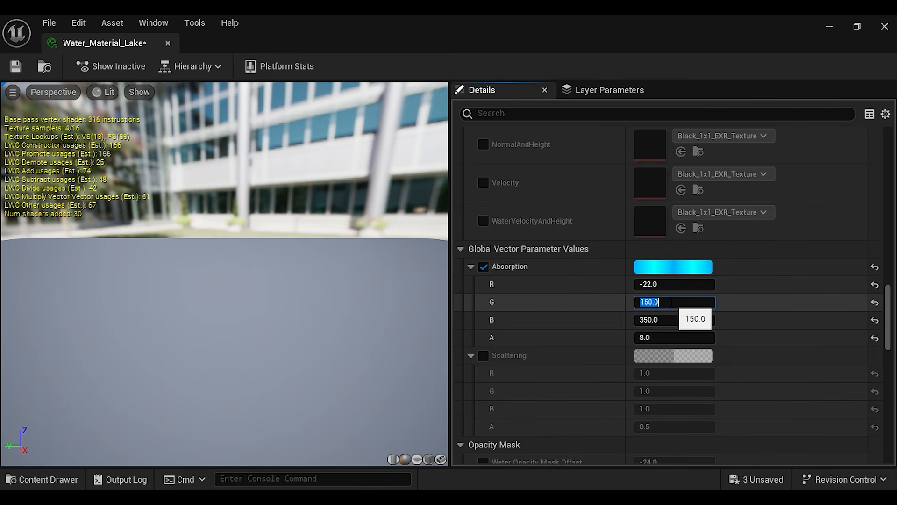
{"action": "type", "text": "8"}
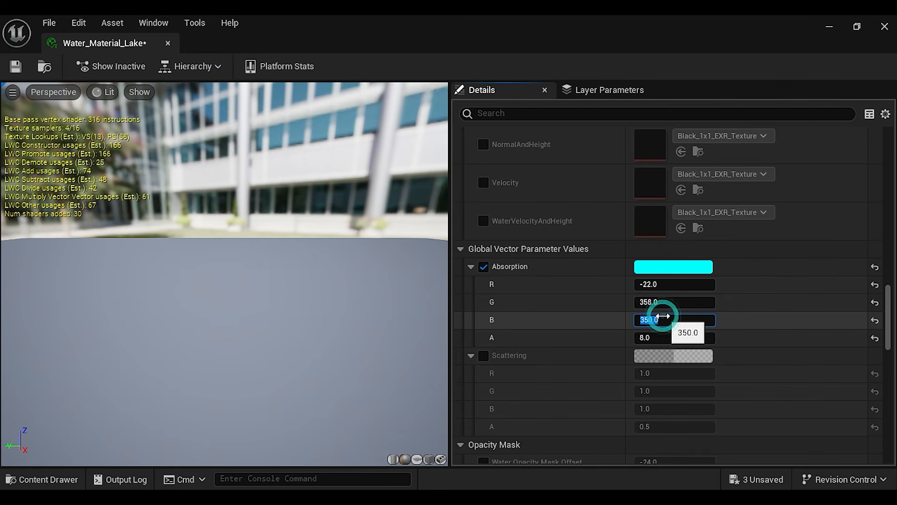
{"action": "type", "text": "38"}
{"action": "key", "text": "Return"}
Override the lake material's Scattering with R 8, G 0.76, B -0.11 and A -0.052, then save and close the material
{"action": "left_click", "coordinate": [484, 355]}
{"action": "left_click", "coordinate": [645, 373]}
{"action": "type", "text": "8"}
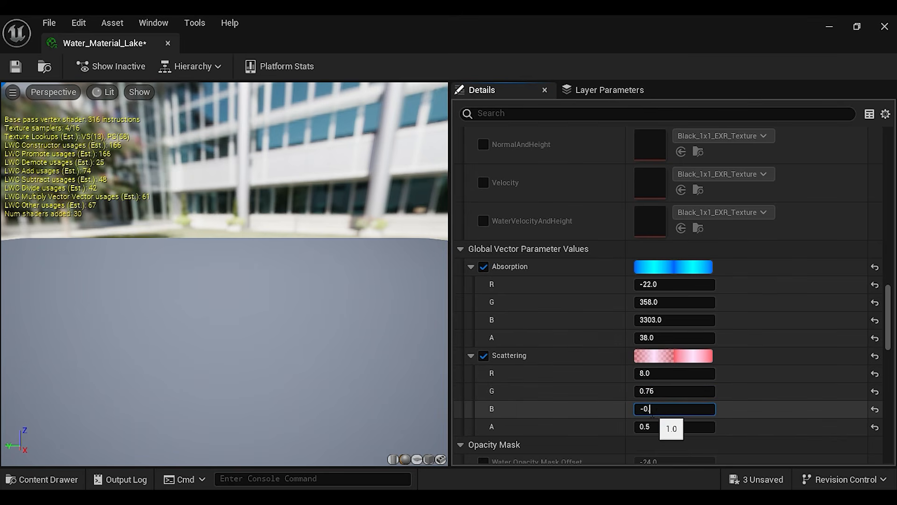
{"action": "left_click", "coordinate": [666, 426]}
{"action": "type", "text": "-0.052"}
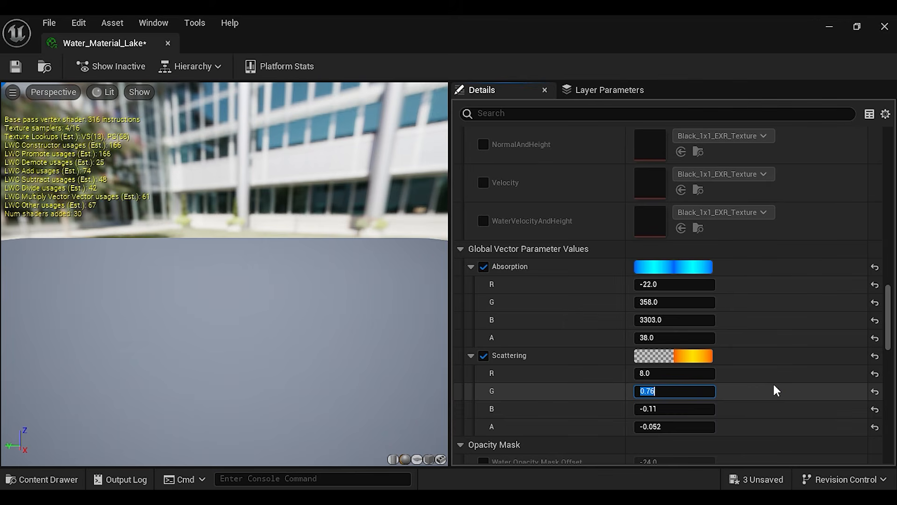
{"action": "key", "text": "ctrl+s"}
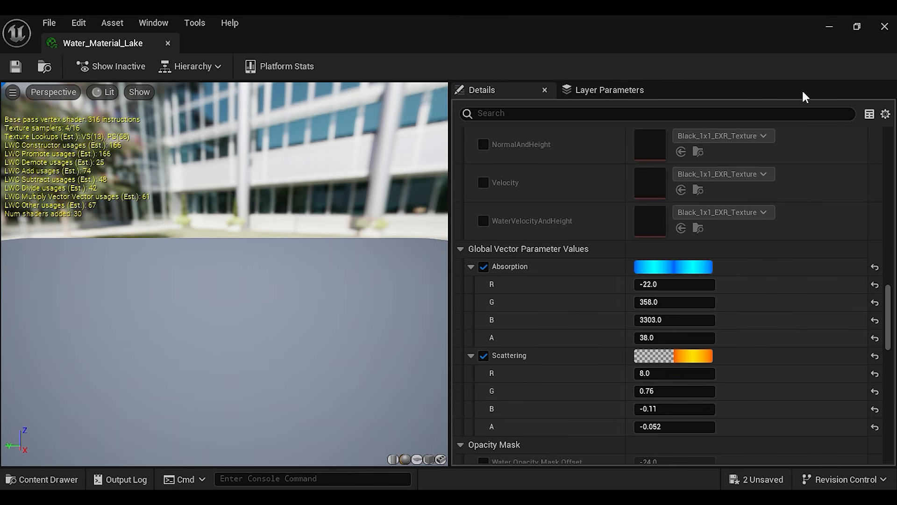
{"action": "left_click", "coordinate": [891, 27]}
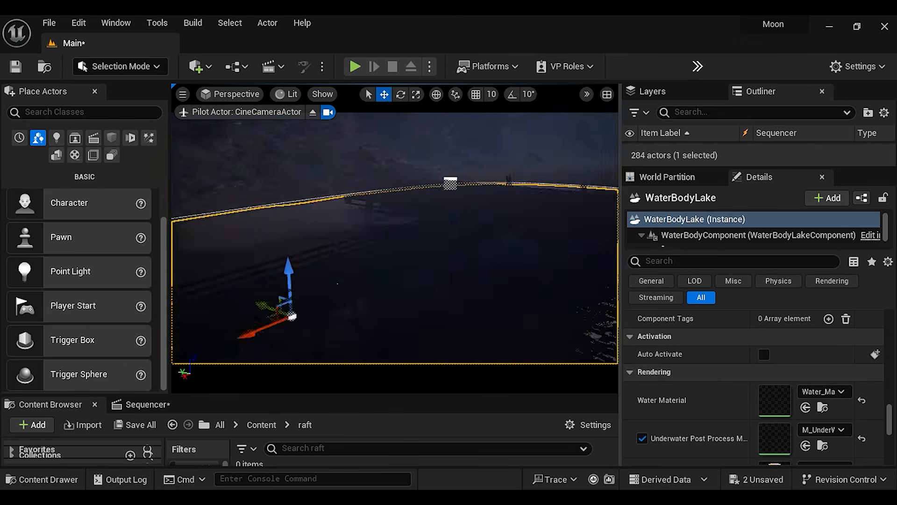
Filter the WaterBodyLake properties by "wav" to examine its wave settings
{"action": "left_click", "coordinate": [659, 262]}
{"action": "type", "text": "wav"}
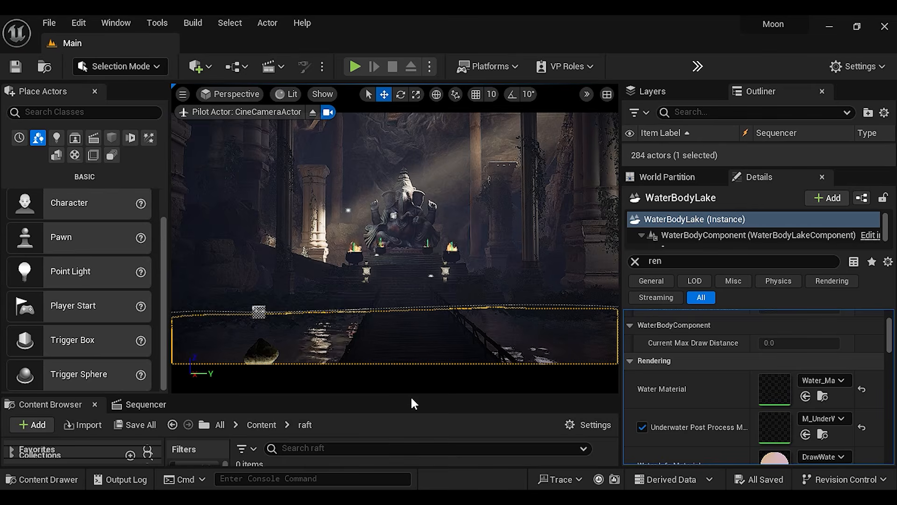
Enlarge the asset browsing area and import raft.fbx into the empty raft folder
{"action": "left_click_drag", "start_coordinate": [413, 396], "coordinate": [446, 289]}
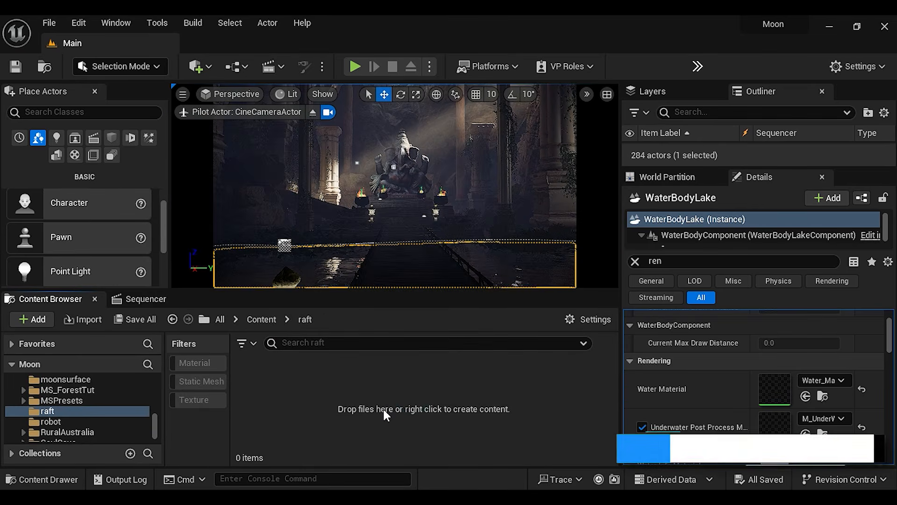
{"action": "right_click", "coordinate": [384, 409]}
{"action": "left_click", "coordinate": [456, 61]}
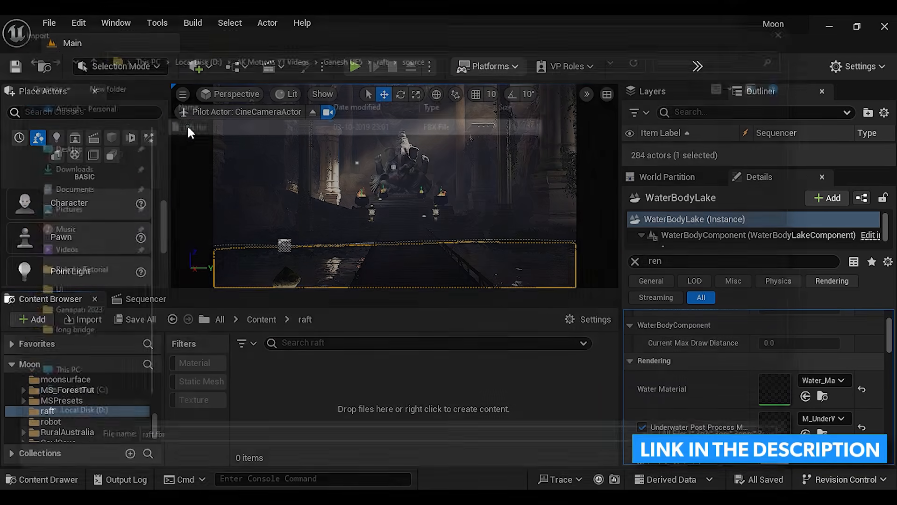
{"action": "left_click", "coordinate": [290, 460]}
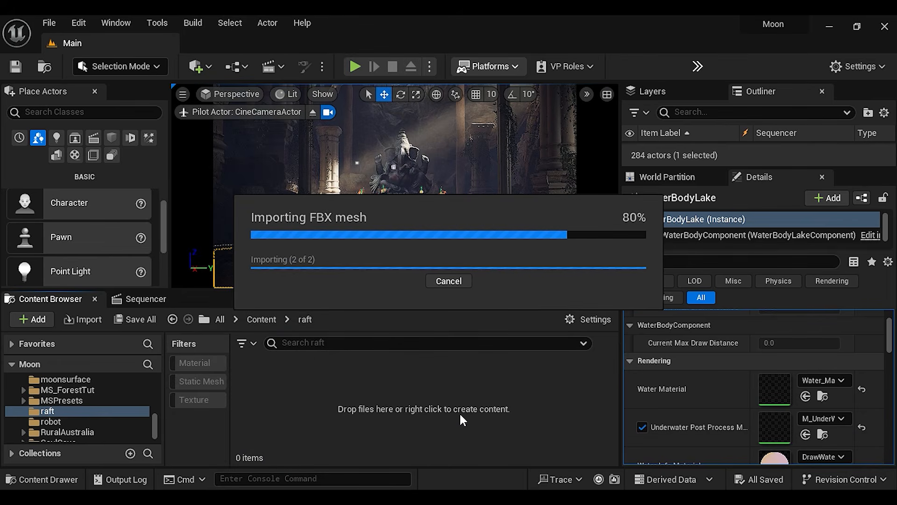
Import all of the raft's texture maps from its textures subfolder on disk into the project's raft folder
{"action": "right_click", "coordinate": [437, 441]}
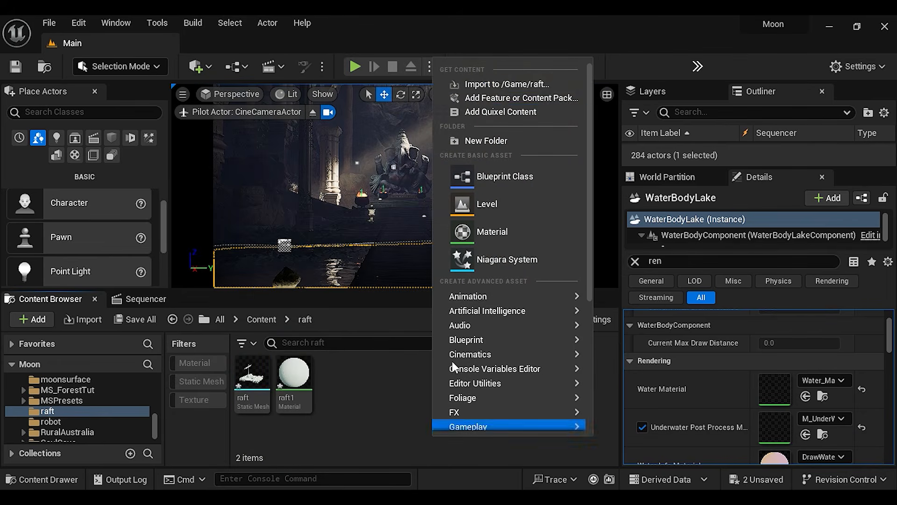
{"action": "left_click", "coordinate": [489, 83]}
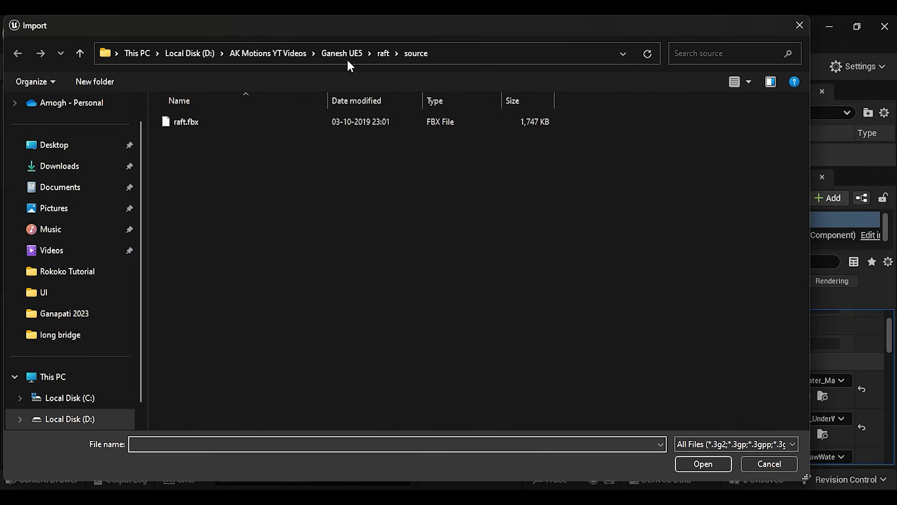
{"action": "left_click", "coordinate": [380, 54]}
{"action": "double_click", "coordinate": [227, 136]}
{"action": "left_click_drag", "start_coordinate": [543, 243], "coordinate": [140, 126]}
{"action": "left_click", "coordinate": [699, 465]}
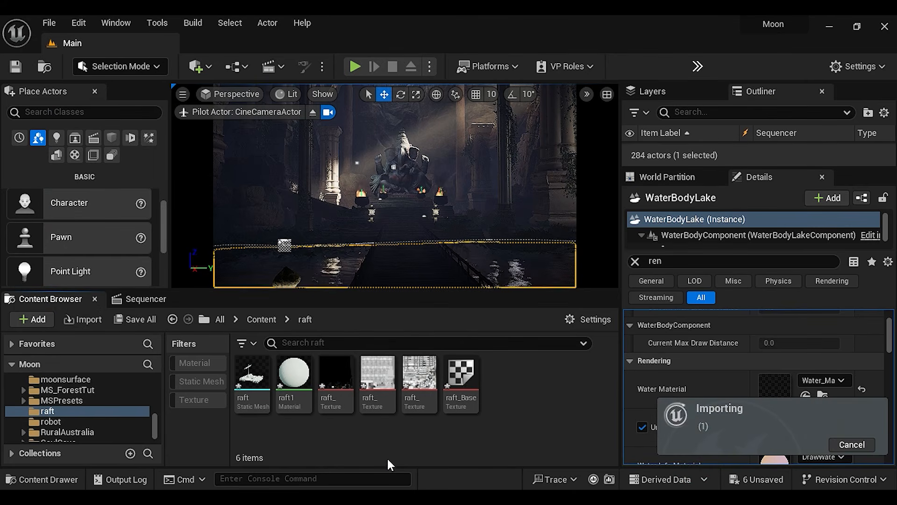
Open the raft1 material and delete its default color node from the graph
{"action": "double_click", "coordinate": [300, 371]}
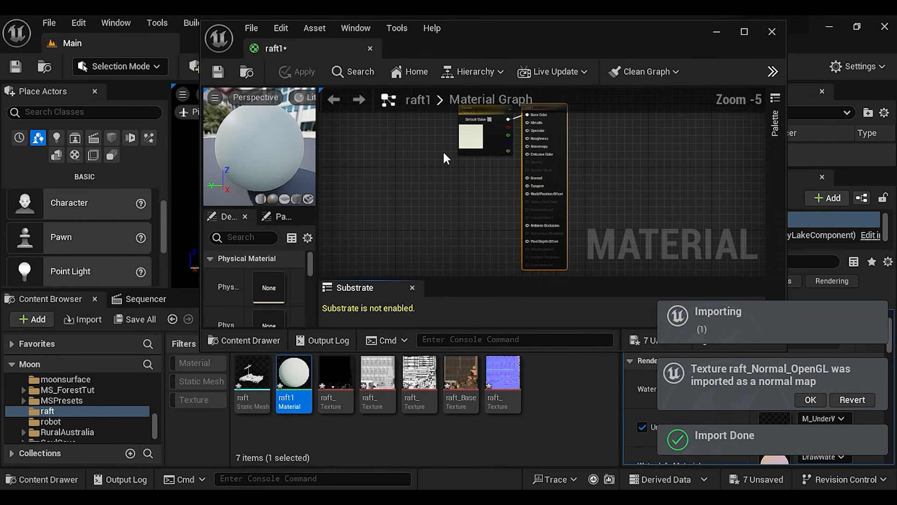
{"action": "left_click", "coordinate": [483, 133]}
{"action": "key", "text": "Delete"}
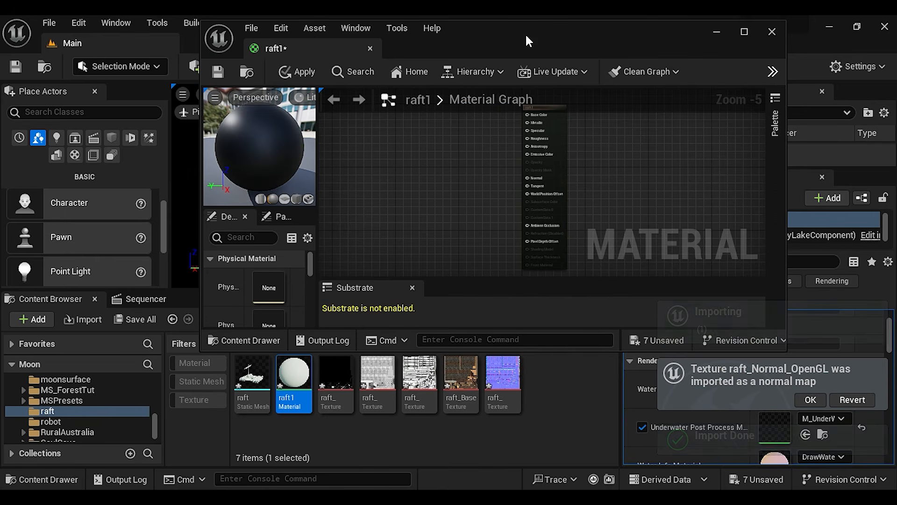
Add the raft base color texture to the raft1 graph and connect its RGB output to Base Color
{"action": "left_click_drag", "start_coordinate": [532, 20], "coordinate": [532, 34]}
{"action": "scroll", "coordinate": [559, 159], "scroll_direction": "up", "scroll_amount": 4}
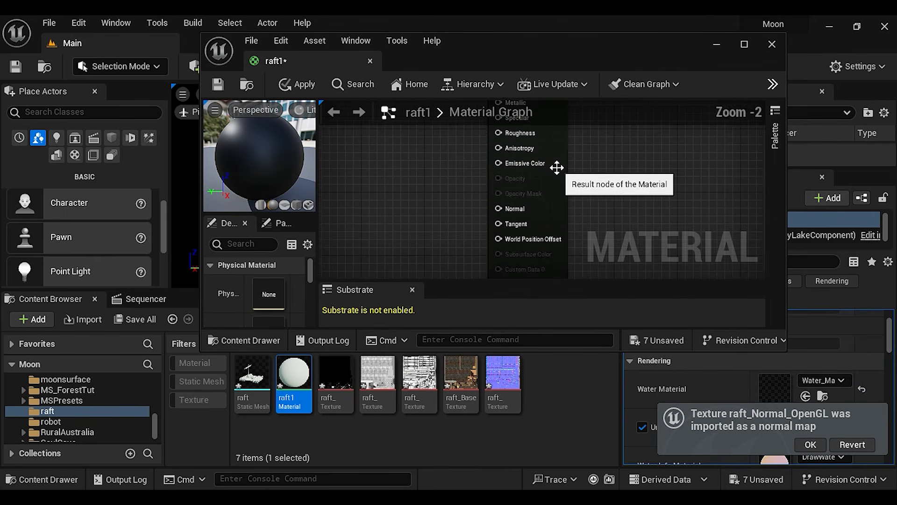
{"action": "right_click_drag", "start_coordinate": [422, 148], "coordinate": [575, 291]}
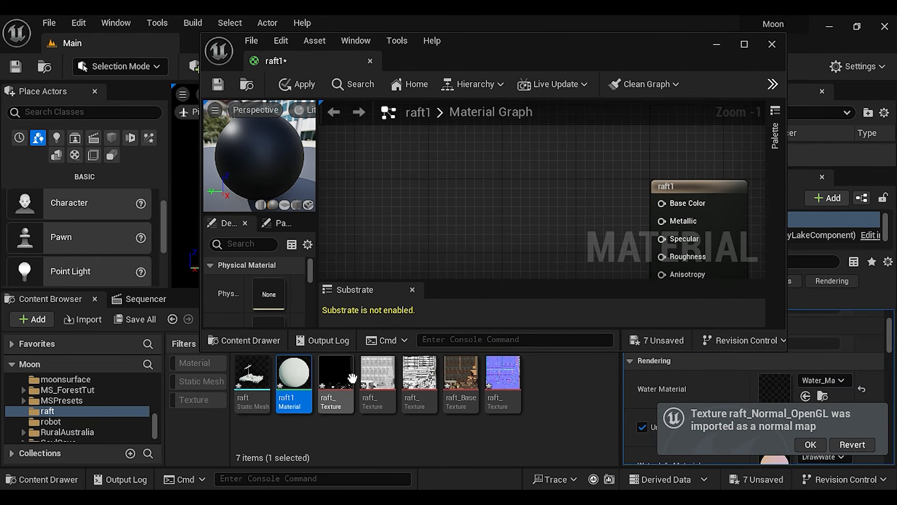
{"action": "left_click_drag", "start_coordinate": [461, 374], "coordinate": [472, 161]}
{"action": "left_click_drag", "start_coordinate": [496, 191], "coordinate": [446, 131]}
{"action": "left_click_drag", "start_coordinate": [671, 203], "coordinate": [671, 203]}
Add the raft normal map and occlusion texture to the graph, connecting them to Normal and Ambient Occlusion
{"action": "scroll", "coordinate": [578, 231], "scroll_direction": "down", "scroll_amount": 2}
{"action": "right_click_drag", "start_coordinate": [579, 231], "coordinate": [570, 157]}
{"action": "left_click_drag", "start_coordinate": [503, 389], "coordinate": [469, 212]}
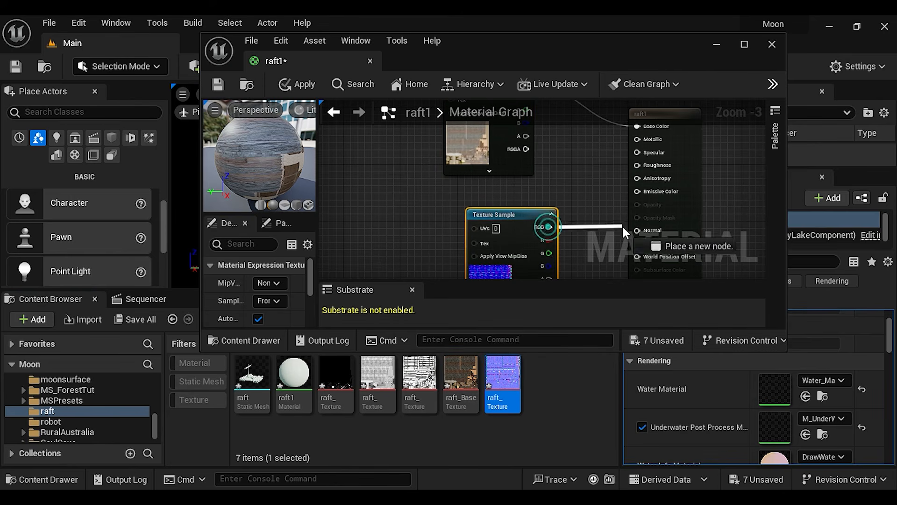
{"action": "left_click_drag", "start_coordinate": [638, 231], "coordinate": [638, 231]}
{"action": "left_click_drag", "start_coordinate": [532, 214], "coordinate": [387, 212]}
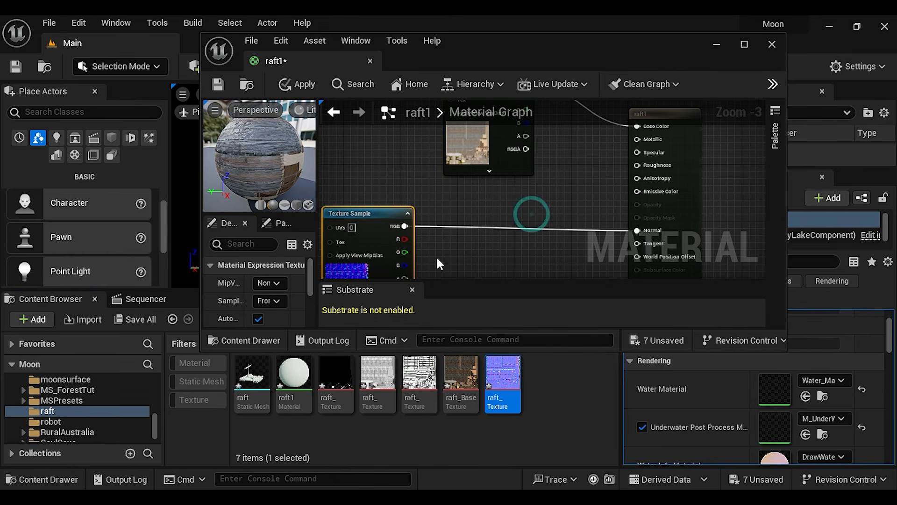
{"action": "left_click_drag", "start_coordinate": [419, 383], "coordinate": [463, 201]}
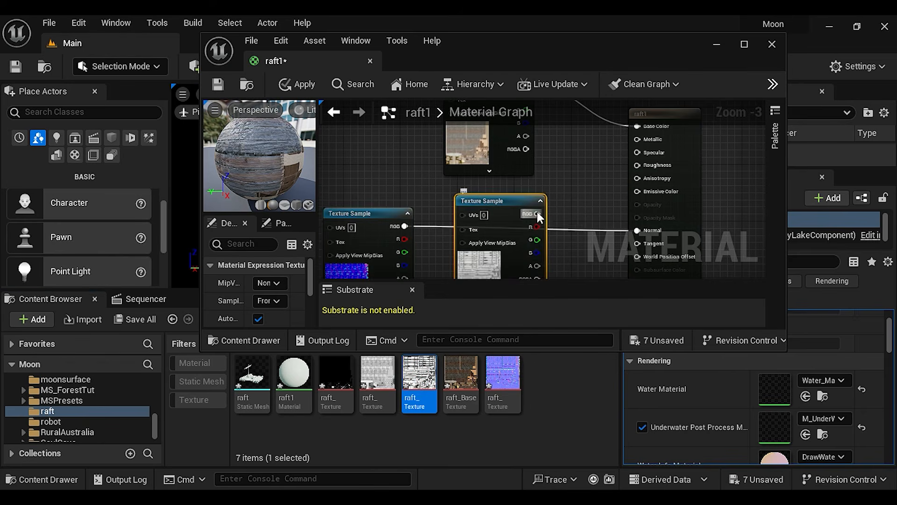
{"action": "left_click_drag", "start_coordinate": [537, 215], "coordinate": [634, 253]}
Add the raft roughness texture to the graph and connect its RGB output to Roughness
{"action": "left_click_drag", "start_coordinate": [380, 373], "coordinate": [403, 135]}
{"action": "scroll", "coordinate": [584, 154], "scroll_direction": "up", "scroll_amount": 1}
{"action": "scroll", "coordinate": [591, 147], "scroll_direction": "down", "scroll_amount": 1}
{"action": "right_click_drag", "start_coordinate": [591, 146], "coordinate": [572, 244]}
{"action": "left_click_drag", "start_coordinate": [423, 249], "coordinate": [390, 165]}
{"action": "mouse_move", "coordinate": [619, 199]}
{"action": "left_mouse_down"}
{"action": "mouse_move", "coordinate": [626, 204]}
{"action": "mouse_move", "coordinate": [619, 216]}
{"action": "left_mouse_up"}
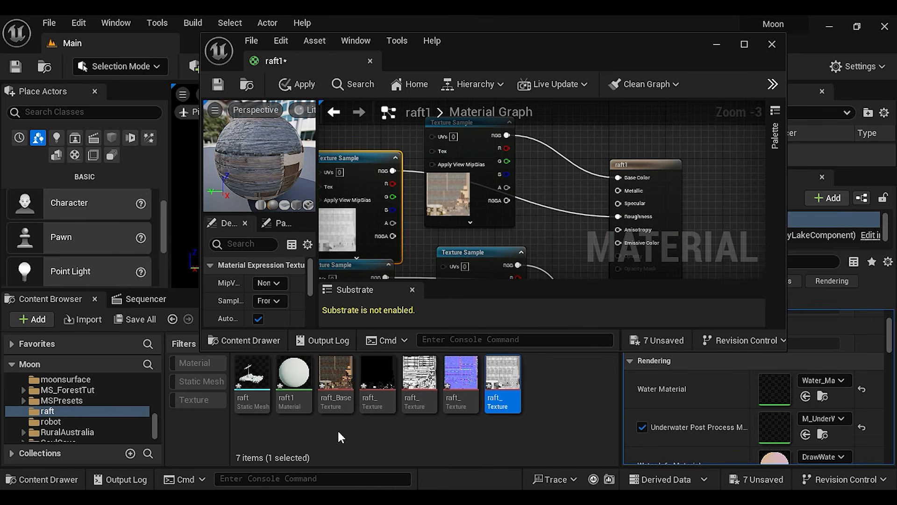
Add the black raft metallic texture, connect it to Metallic, then save and close the raft1 material
{"action": "scroll", "coordinate": [471, 237], "scroll_direction": "down", "scroll_amount": 2}
{"action": "right_click_drag", "start_coordinate": [668, 244], "coordinate": [663, 187]}
{"action": "left_click_drag", "start_coordinate": [380, 368], "coordinate": [649, 173]}
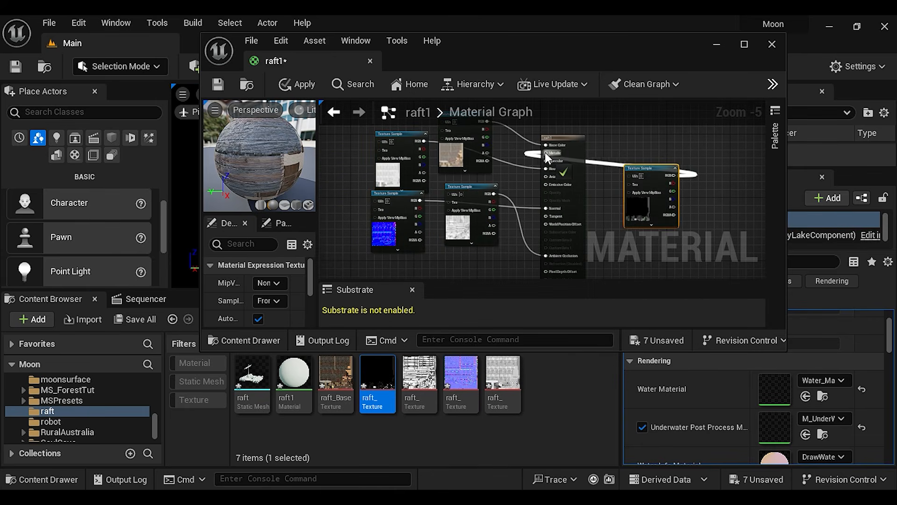
{"action": "left_click_drag", "start_coordinate": [547, 158], "coordinate": [547, 154]}
{"action": "scroll", "coordinate": [481, 225], "scroll_direction": "down", "scroll_amount": 2}
{"action": "key", "text": "ctrl+s"}
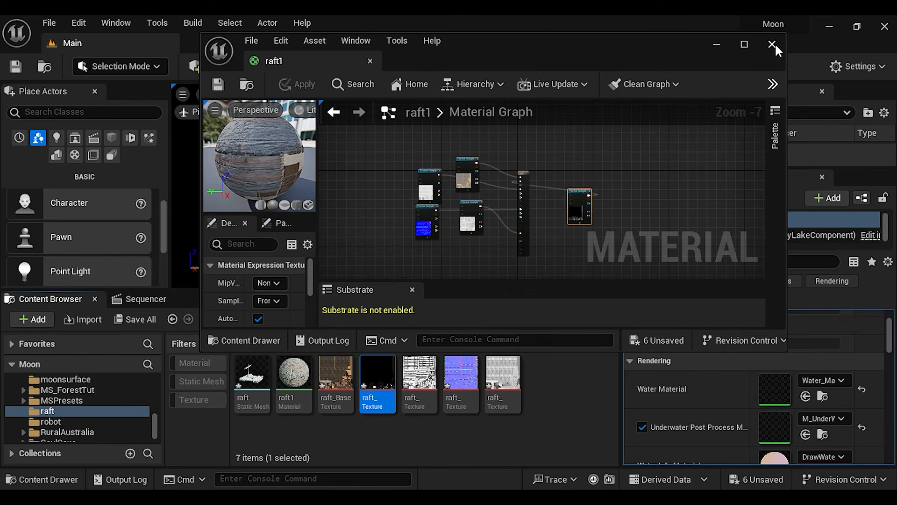
{"action": "left_click", "coordinate": [775, 45]}
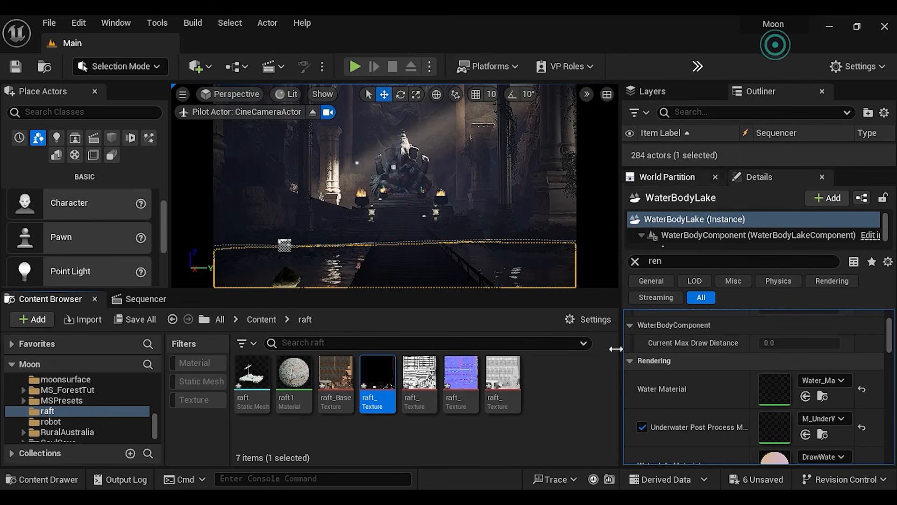
Place the raft static mesh in the level and focus the view on it
{"action": "left_click", "coordinate": [553, 404]}
{"action": "left_click_drag", "start_coordinate": [252, 374], "coordinate": [332, 196]}
{"action": "key", "text": "f"}
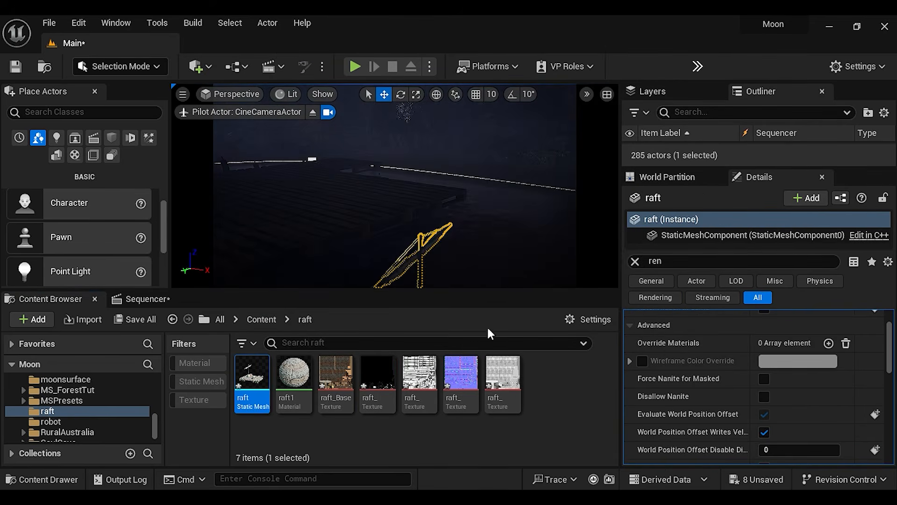
Duplicate the raft and move the copy across the dark lake beside the steps leading to the fire pots
{"action": "right_click_drag", "start_coordinate": [395, 187], "coordinate": [365, 154]}
{"action": "right_click_drag", "start_coordinate": [458, 257], "coordinate": [459, 225]}
{"action": "left_click", "coordinate": [458, 256]}
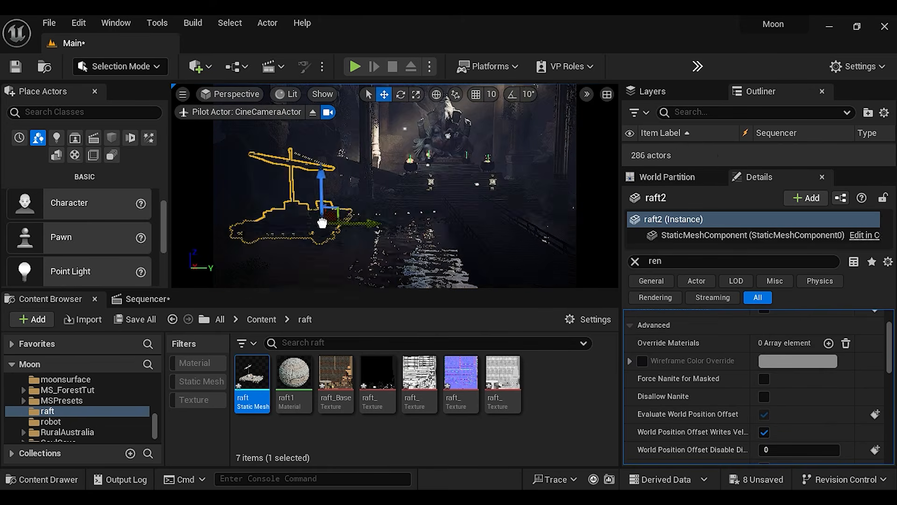
{"action": "left_click_drag", "start_coordinate": [370, 238], "coordinate": [398, 248]}
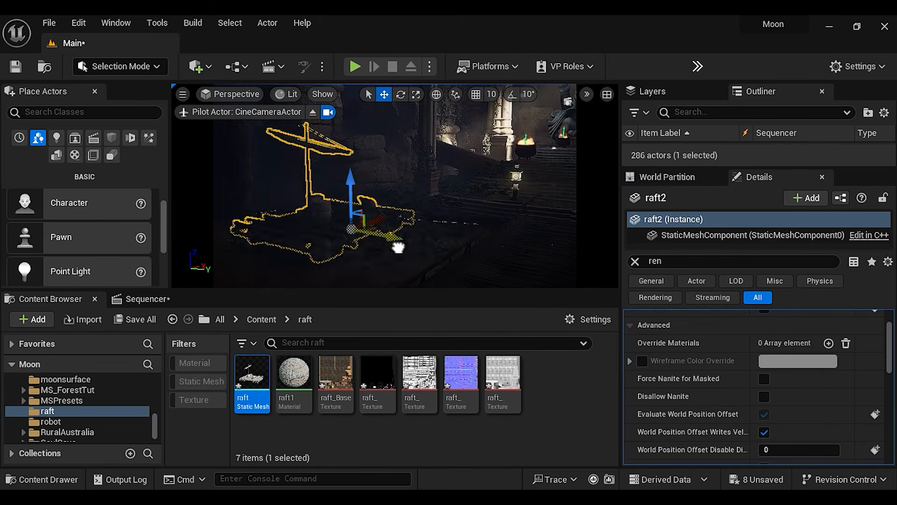
{"action": "right_click_drag", "start_coordinate": [397, 197], "coordinate": [390, 138]}
{"action": "left_click", "coordinate": [420, 164]}
{"action": "left_click", "coordinate": [417, 160]}
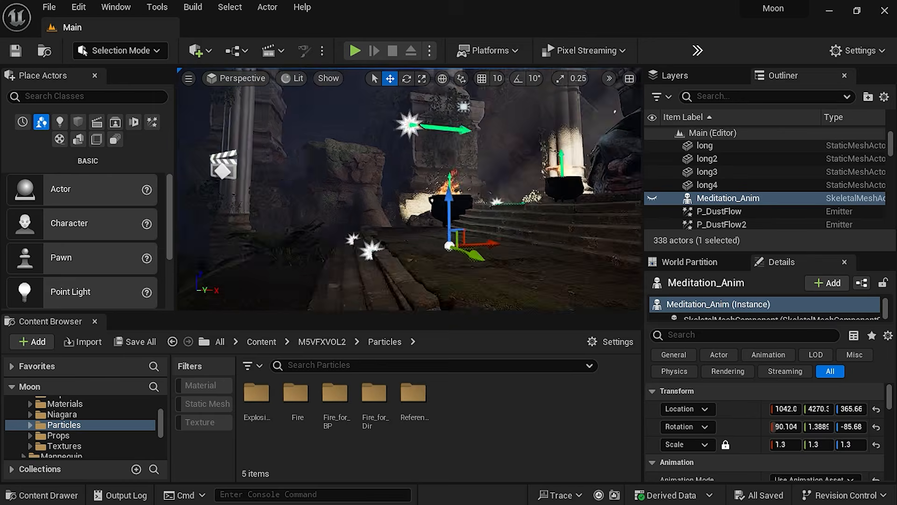
Create a new level sequence named "tutorial" and save it in the main Content folder
{"action": "right_click_drag", "start_coordinate": [409, 187], "coordinate": [446, 188]}
{"action": "left_click", "coordinate": [281, 50]}
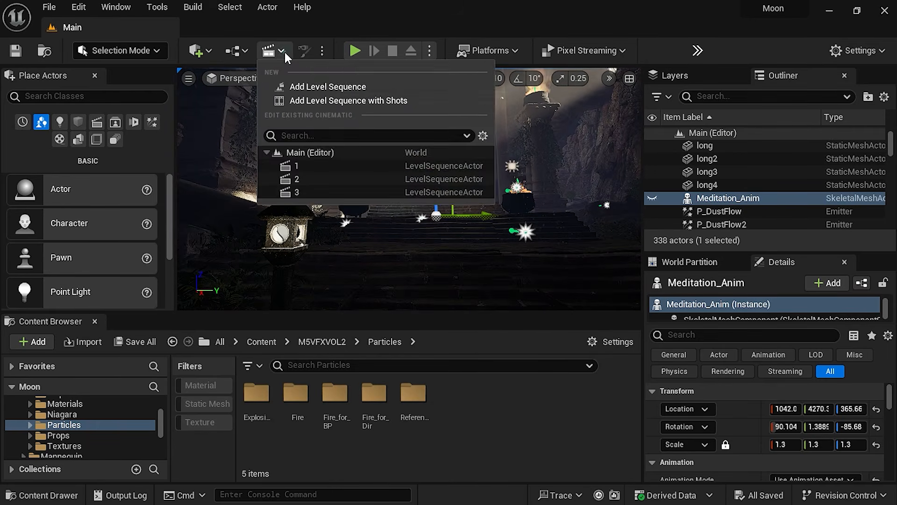
{"action": "left_click", "coordinate": [304, 87]}
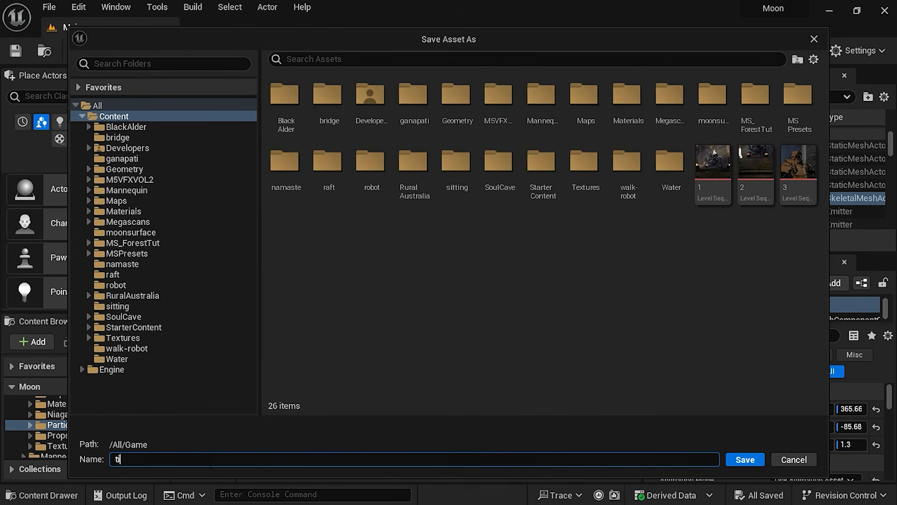
{"action": "left_click", "coordinate": [744, 459]}
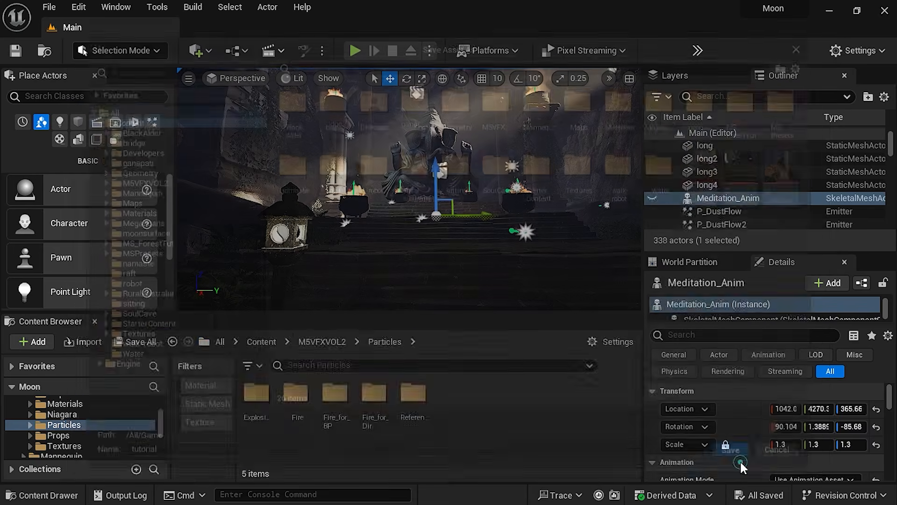
Find the CineCameraActor by searching the level actors for "cine" and add it to the tutorial sequence
{"action": "left_click_drag", "start_coordinate": [340, 310], "coordinate": [341, 290]}
{"action": "scroll", "coordinate": [767, 164], "scroll_direction": "up", "scroll_amount": 2}
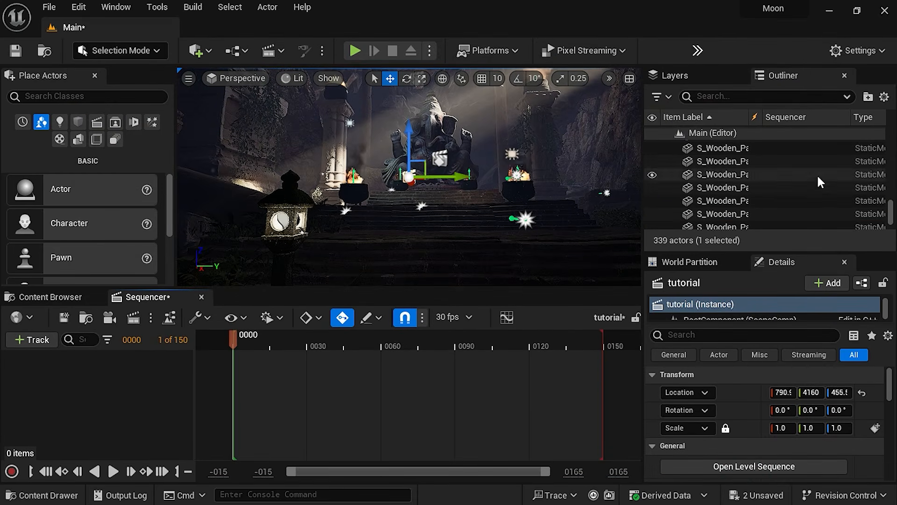
{"action": "left_click", "coordinate": [701, 97]}
{"action": "type", "text": "cine"}
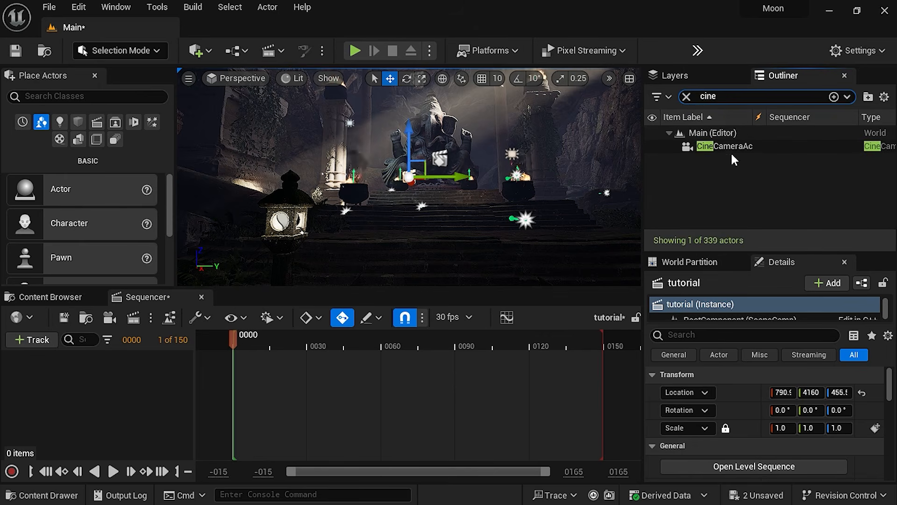
{"action": "left_click_drag", "start_coordinate": [728, 148], "coordinate": [68, 385]}
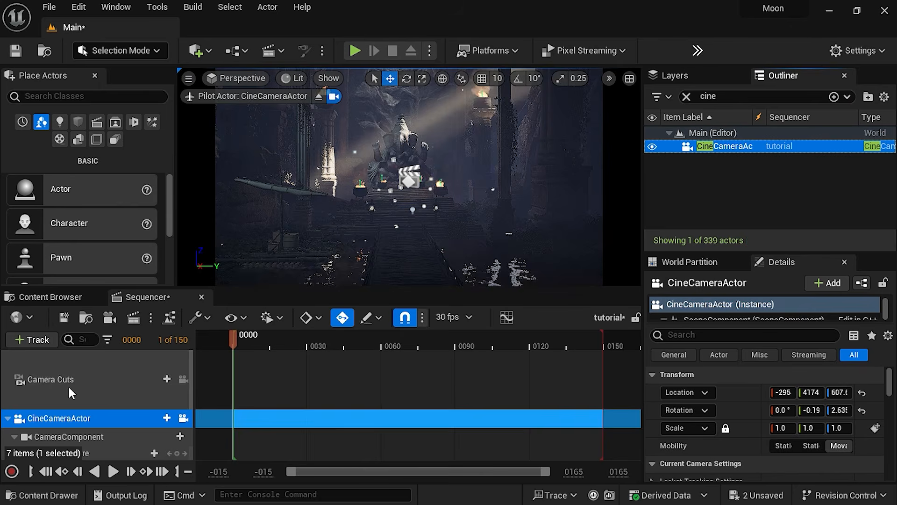
Extend the sequence's playback range to 188 frames and stretch the camera cut section past both ends of it
{"action": "scroll", "coordinate": [335, 382], "scroll_direction": "down", "scroll_amount": 1}
{"action": "scroll", "coordinate": [336, 382], "scroll_direction": "up", "scroll_amount": 1}
{"action": "left_click_drag", "start_coordinate": [574, 473], "coordinate": [588, 472]}
{"action": "left_click_drag", "start_coordinate": [526, 336], "coordinate": [603, 340]}
{"action": "left_click_drag", "start_coordinate": [527, 378], "coordinate": [626, 377]}
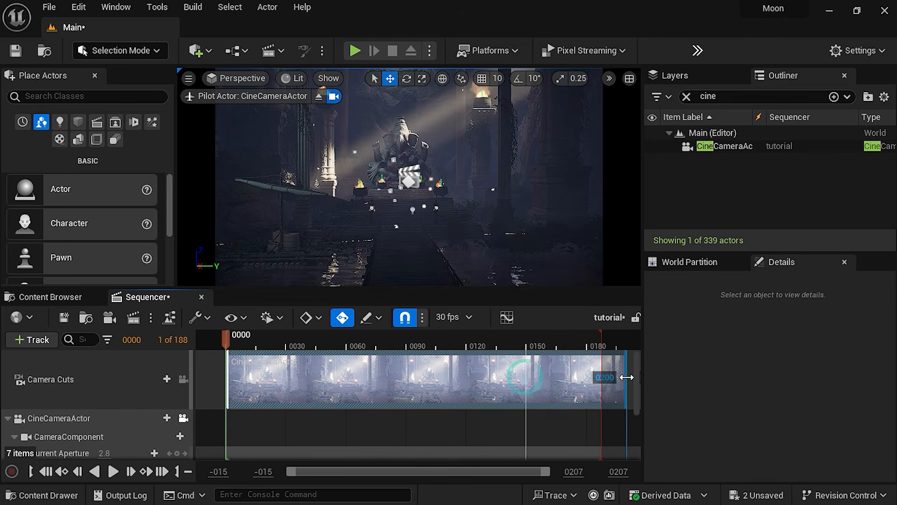
{"action": "left_click_drag", "start_coordinate": [227, 382], "coordinate": [195, 383]}
Select the sequence's CameraComponent and choose the 16:9 DSLR filmback preset
{"action": "scroll", "coordinate": [94, 416], "scroll_direction": "down", "scroll_amount": 3}
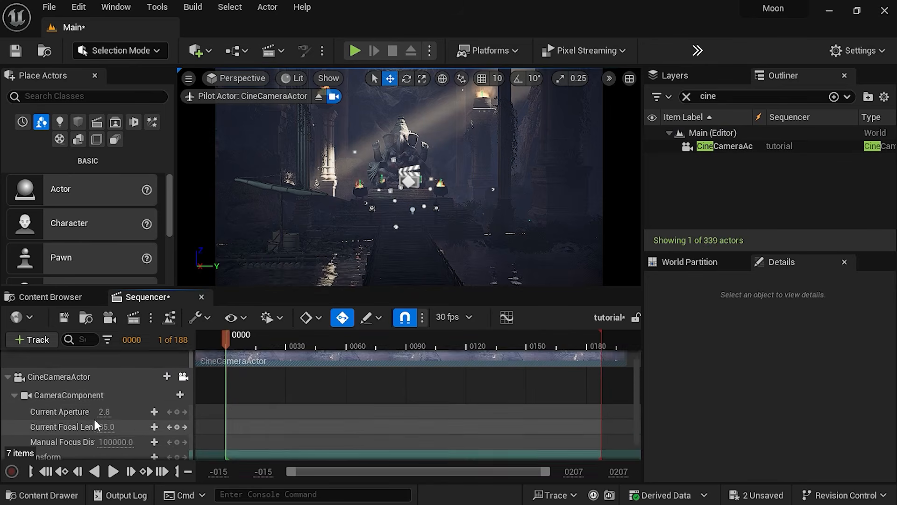
{"action": "left_click", "coordinate": [66, 370]}
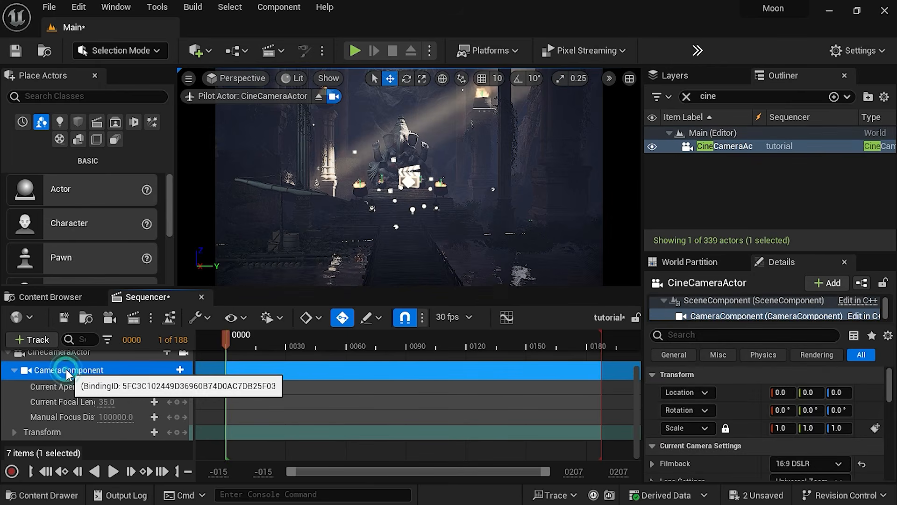
{"action": "scroll", "coordinate": [739, 422], "scroll_direction": "down", "scroll_amount": 2}
{"action": "left_click", "coordinate": [814, 428]}
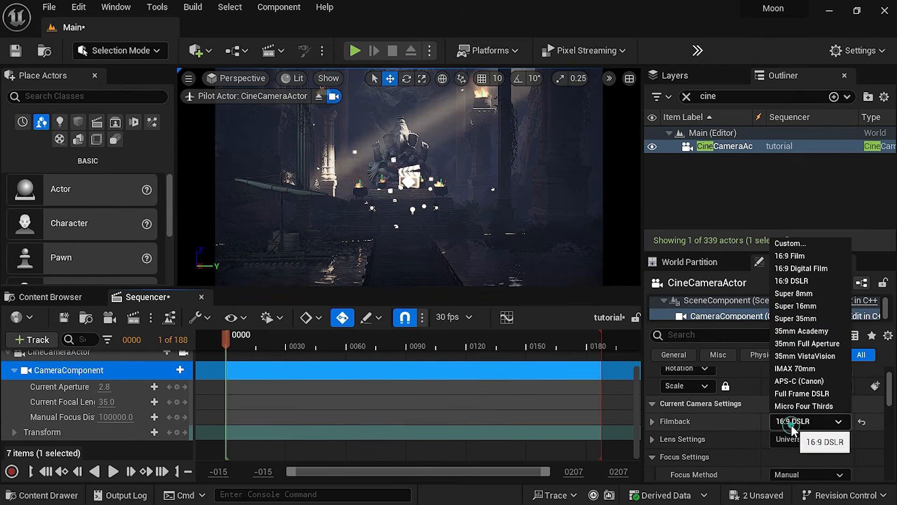
{"action": "left_click", "coordinate": [788, 282]}
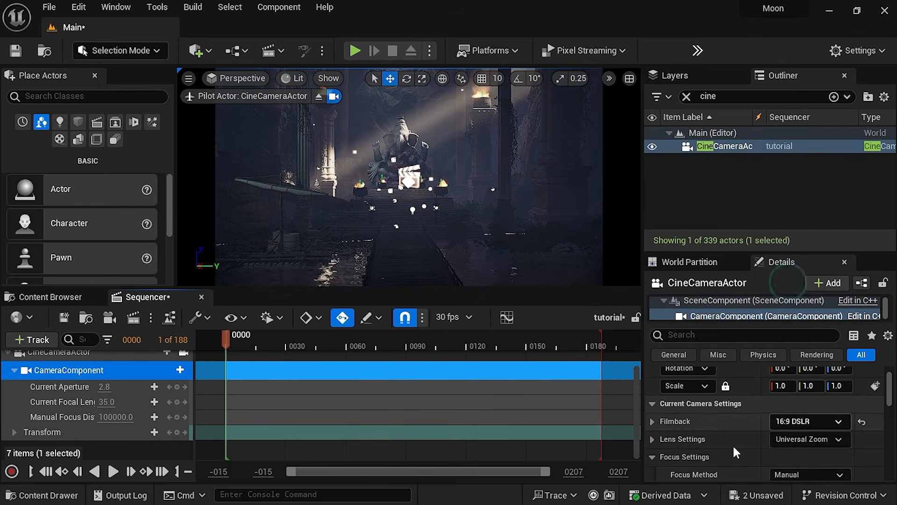
Reduce the camera's manual focus distance to about 577.72 cm
{"action": "scroll", "coordinate": [794, 425], "scroll_direction": "down", "scroll_amount": 1}
{"action": "scroll", "coordinate": [799, 421], "scroll_direction": "down", "scroll_amount": 2}
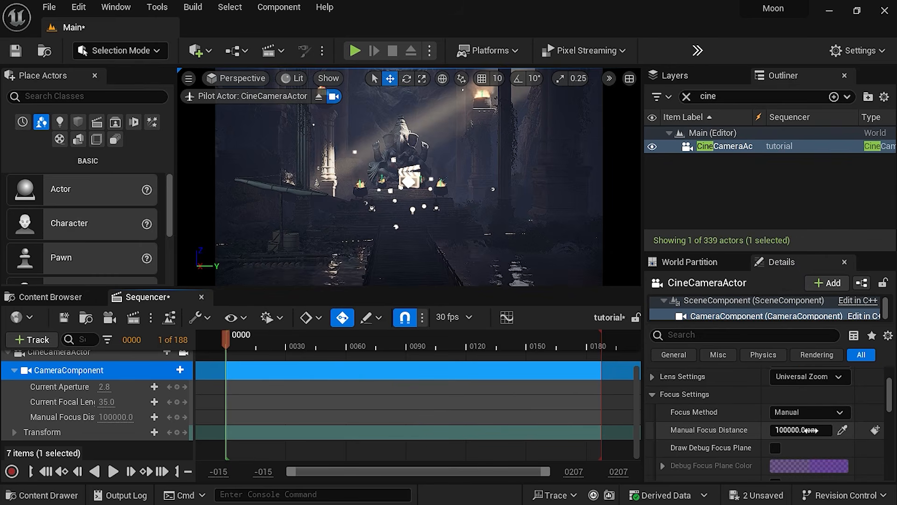
{"action": "left_click_drag", "start_coordinate": [790, 429], "coordinate": [734, 430]}
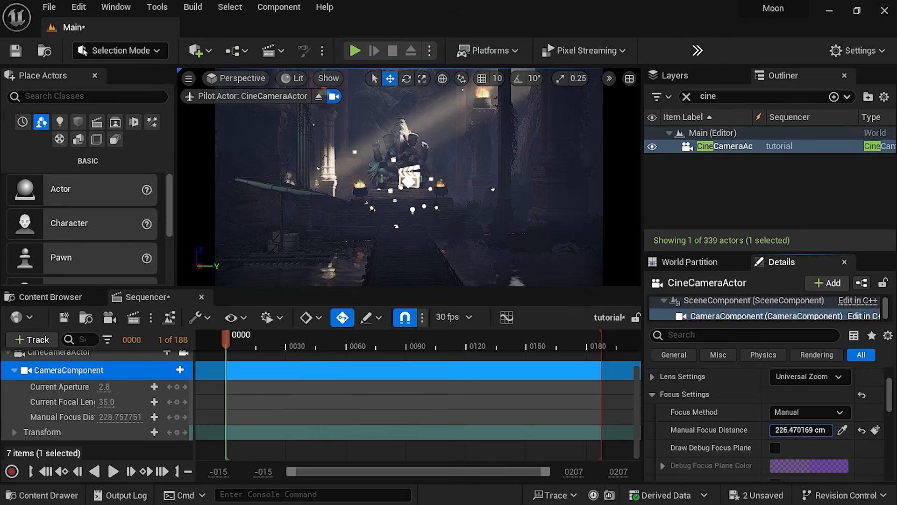
View through the CineCameraActor, set its focal length to about 110.2 at frame 48, and sample the focus distance from a fire pot
{"action": "left_click", "coordinate": [232, 80]}
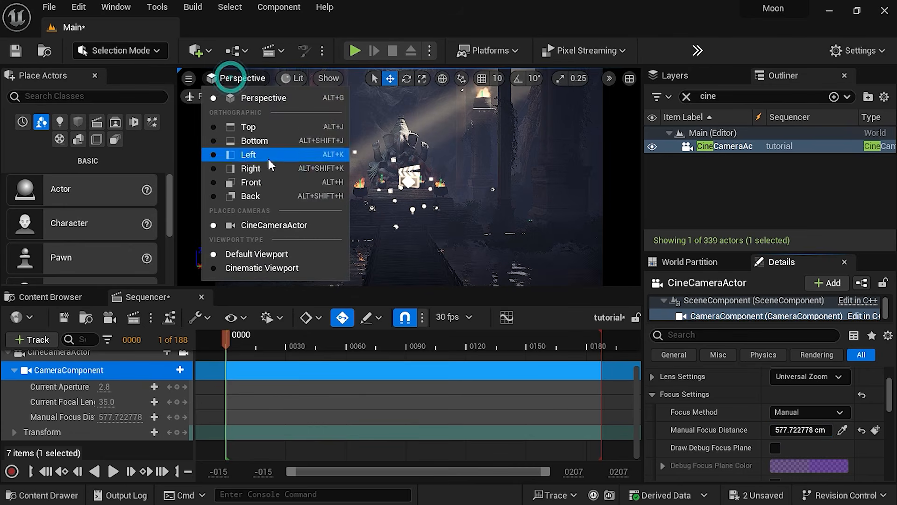
{"action": "left_click", "coordinate": [255, 225]}
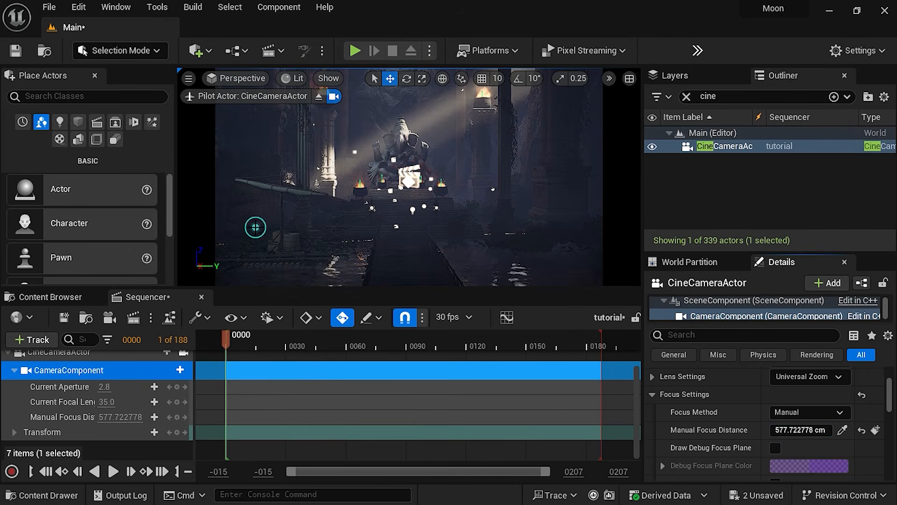
{"action": "left_click", "coordinate": [322, 346]}
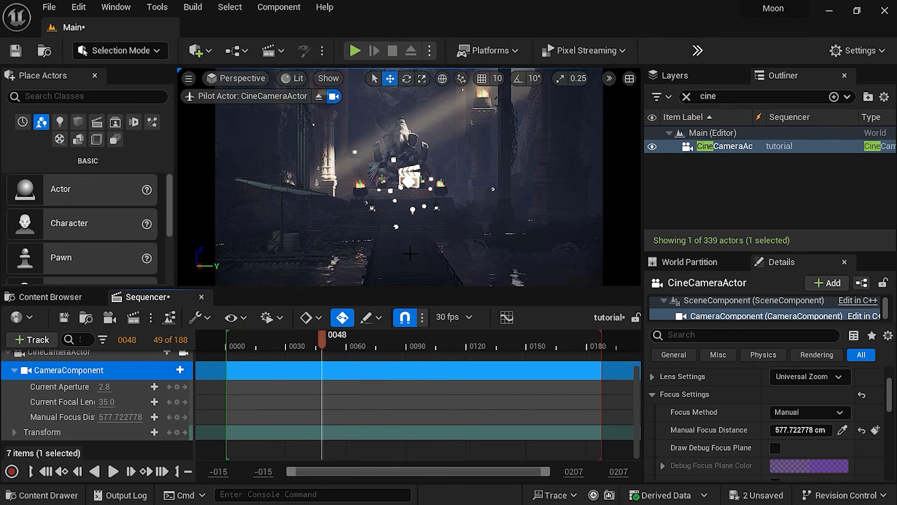
{"action": "left_click_drag", "start_coordinate": [107, 402], "coordinate": [146, 401]}
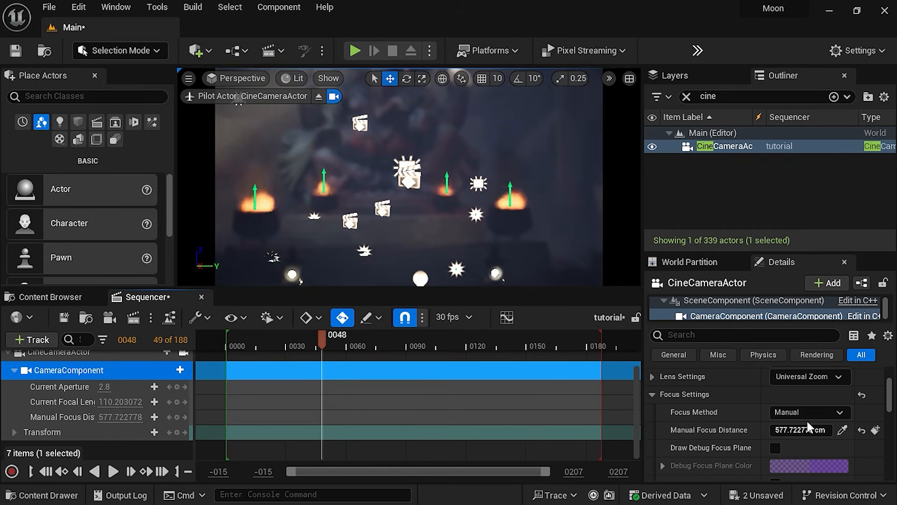
{"action": "left_click", "coordinate": [843, 430]}
{"action": "left_click", "coordinate": [513, 218]}
{"action": "right_click_drag", "start_coordinate": [371, 237], "coordinate": [326, 207]}
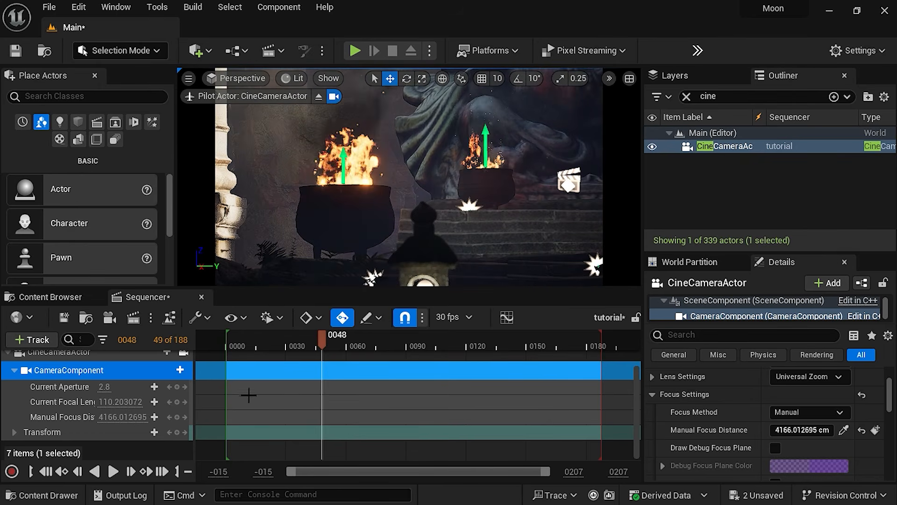
Set the focal length to about 20.04 and reposition the camera on the bridge, framing the Ganesh statue between the two lanterns
{"action": "mouse_move", "coordinate": [101, 402]}
{"action": "left_mouse_down"}
{"action": "mouse_move", "coordinate": [201, 402]}
{"action": "mouse_move", "coordinate": [113, 402]}
{"action": "left_mouse_up"}
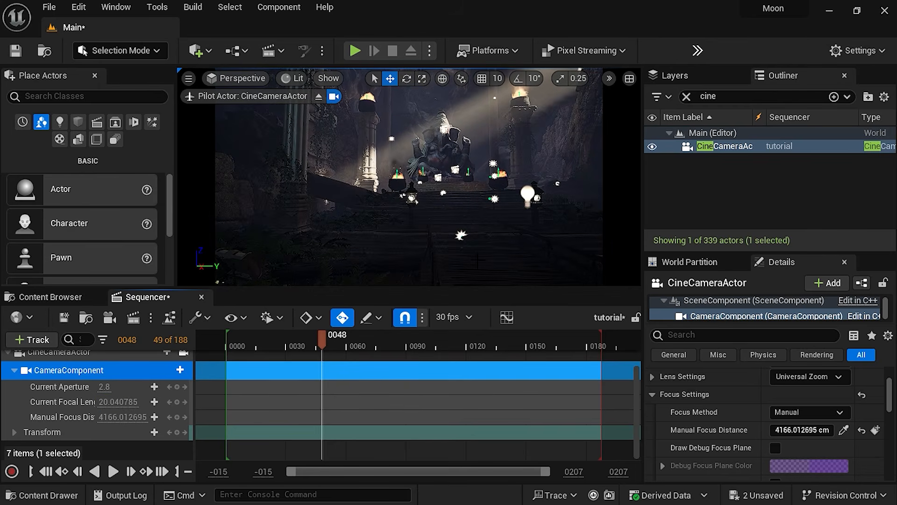
{"action": "right_click_drag", "start_coordinate": [408, 177], "coordinate": [444, 271]}
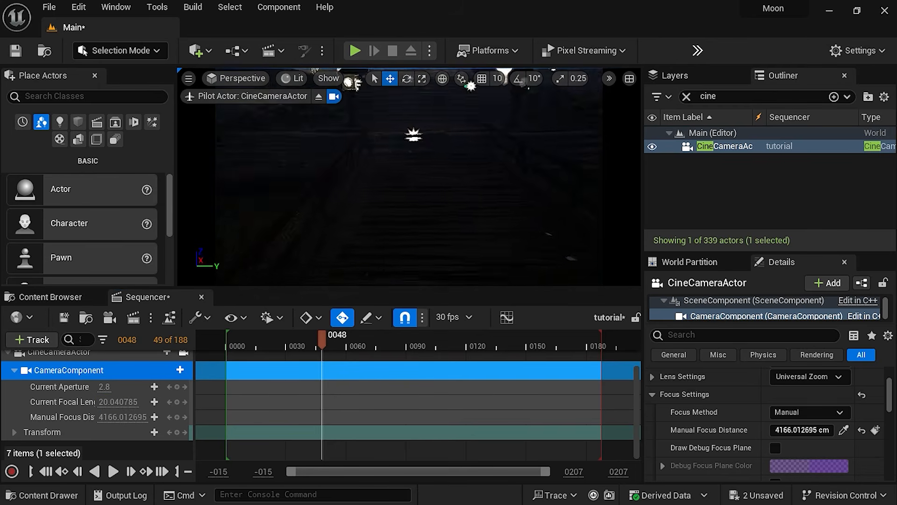
{"action": "right_click_drag", "start_coordinate": [409, 224], "coordinate": [407, 131]}
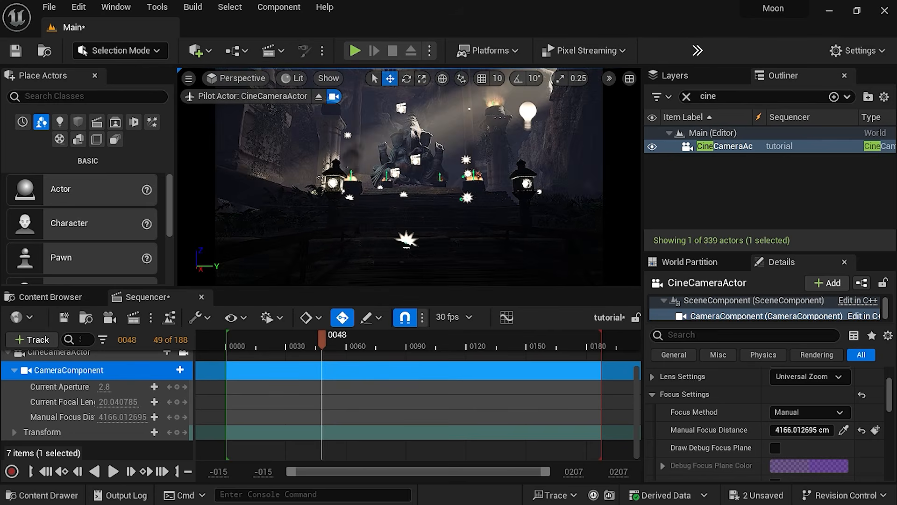
{"action": "mouse_move", "coordinate": [407, 177]}
{"action": "right_mouse_down"}
{"action": "mouse_move", "coordinate": [396, 178]}
{"action": "mouse_move", "coordinate": [409, 184]}
{"action": "right_mouse_up"}
{"action": "key", "text": "d"}
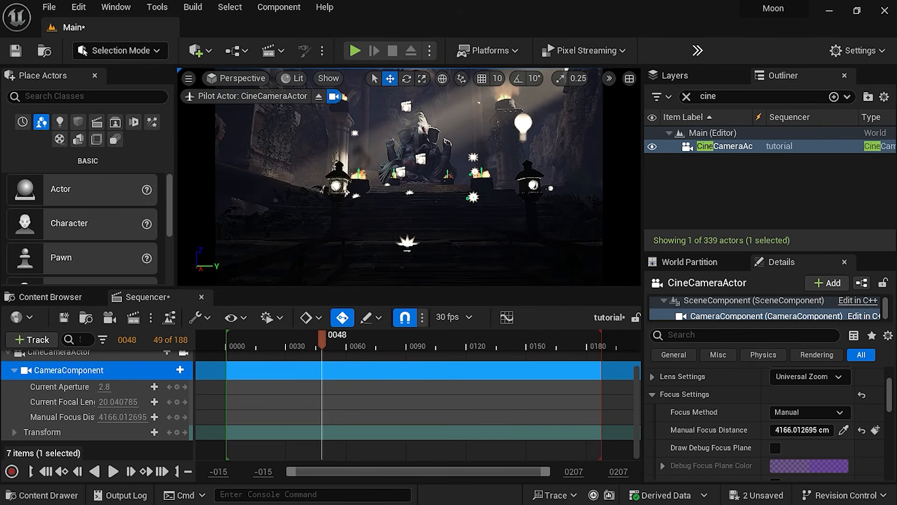
Key the camera's transform at frame 0, and key it again at frame 183 with the camera moved forward to the statue's steps
{"action": "left_click", "coordinate": [177, 432]}
{"action": "left_click_drag", "start_coordinate": [322, 434], "coordinate": [225, 443]}
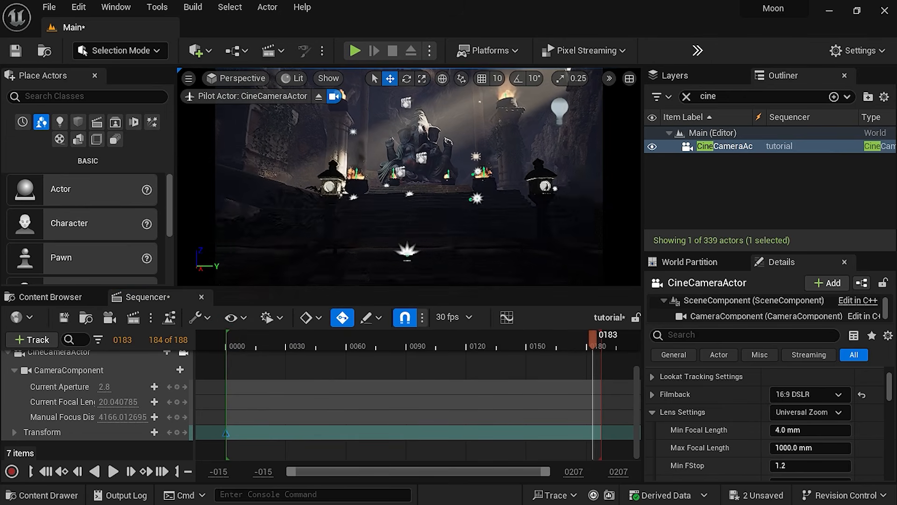
{"action": "key", "text": "w"}
{"action": "key", "text": "w"}
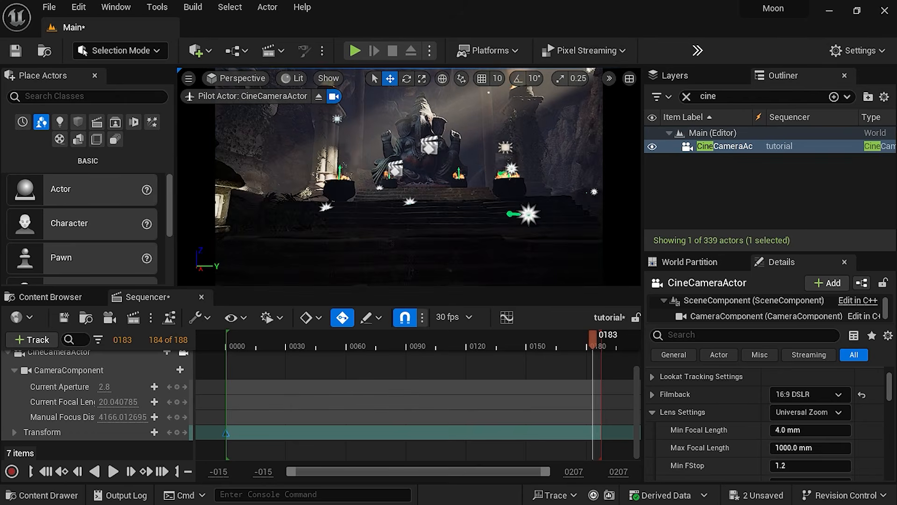
{"action": "key", "text": "w"}
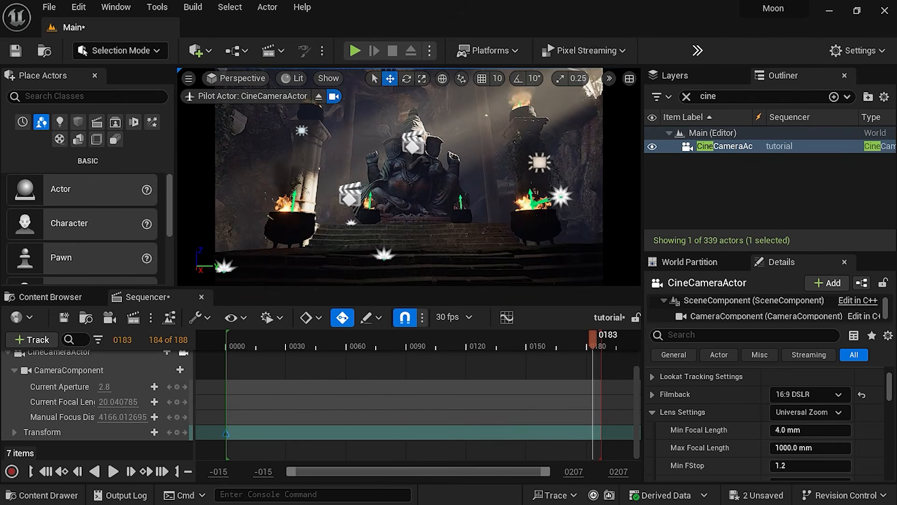
{"action": "left_click", "coordinate": [177, 432]}
Play the sequence from its start to review the camera's move toward the statue
{"action": "left_click_drag", "start_coordinate": [585, 336], "coordinate": [225, 350]}
{"action": "key", "text": "space"}
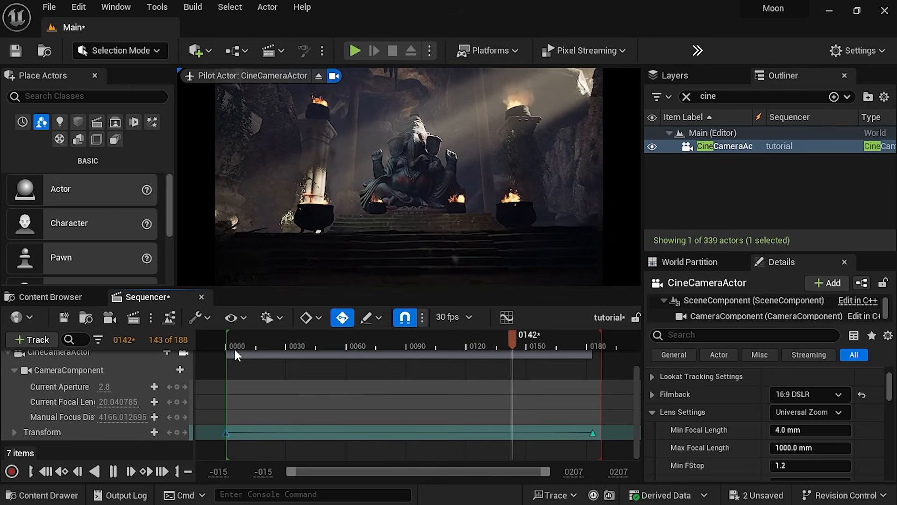
{"action": "left_click", "coordinate": [241, 340]}
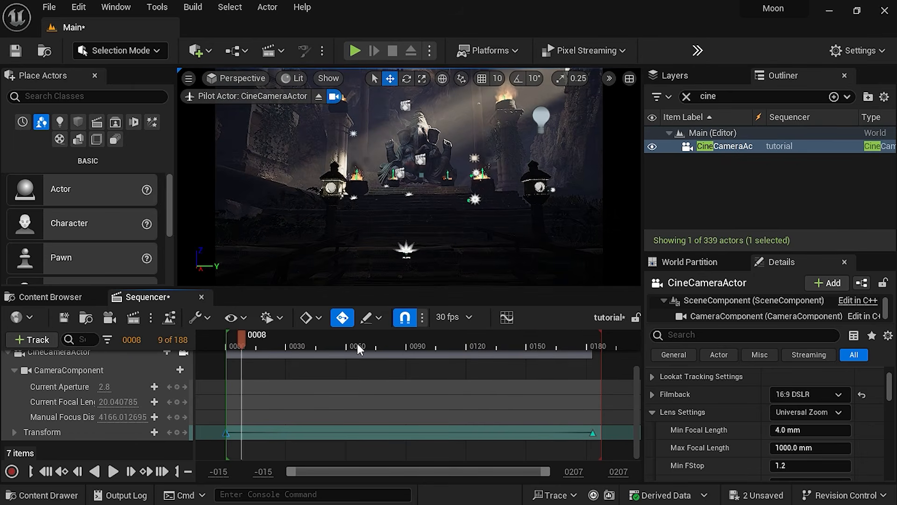
In the curve editor, change the tangents of all the camera's Transform keys, save the sequence and close the editor
{"action": "left_click", "coordinate": [506, 317]}
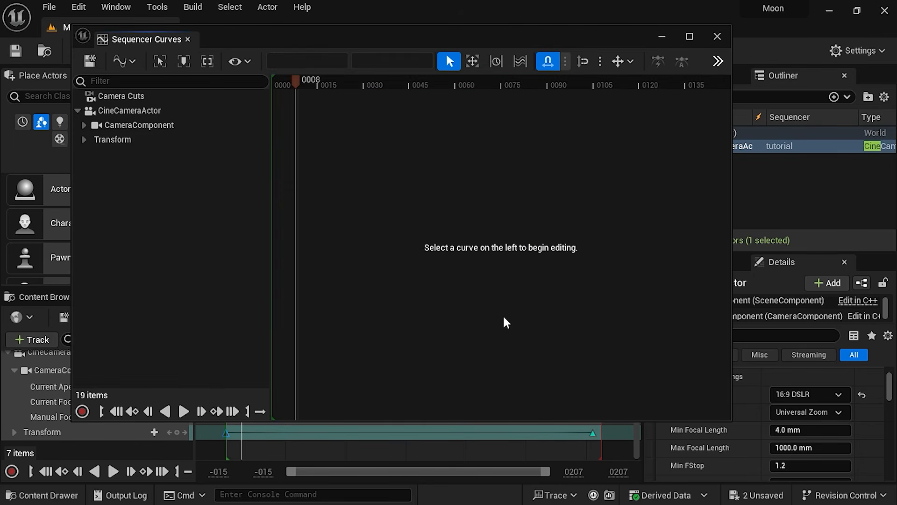
{"action": "left_click", "coordinate": [130, 141]}
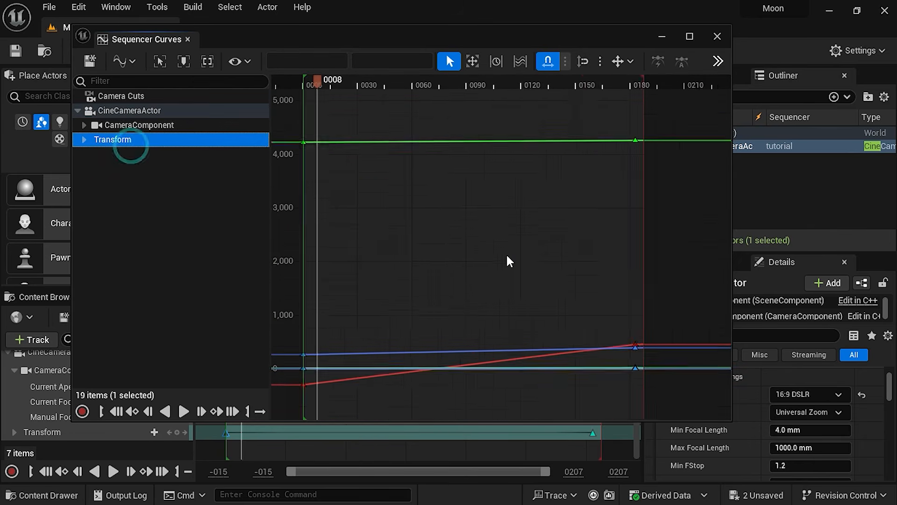
{"action": "left_click_drag", "start_coordinate": [290, 164], "coordinate": [598, 395]}
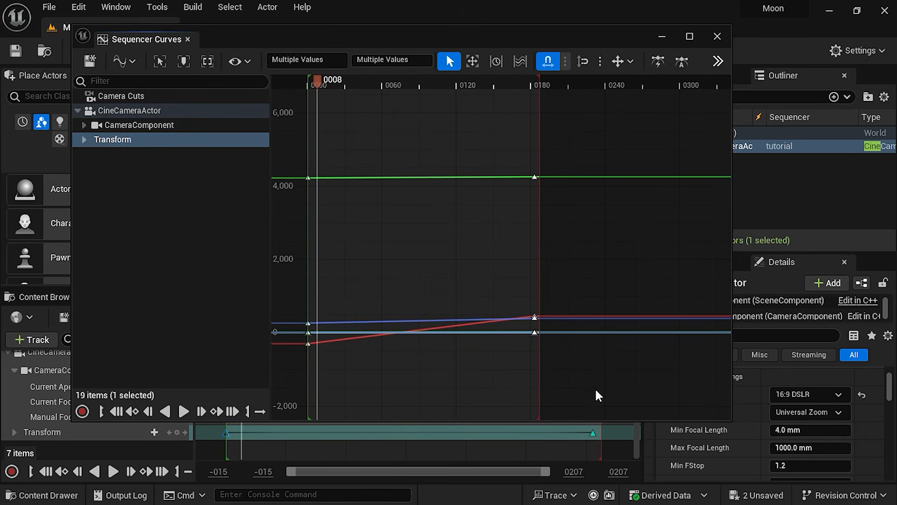
{"action": "left_click", "coordinate": [682, 61]}
{"action": "left_click", "coordinate": [85, 58]}
{"action": "left_click", "coordinate": [718, 36]}
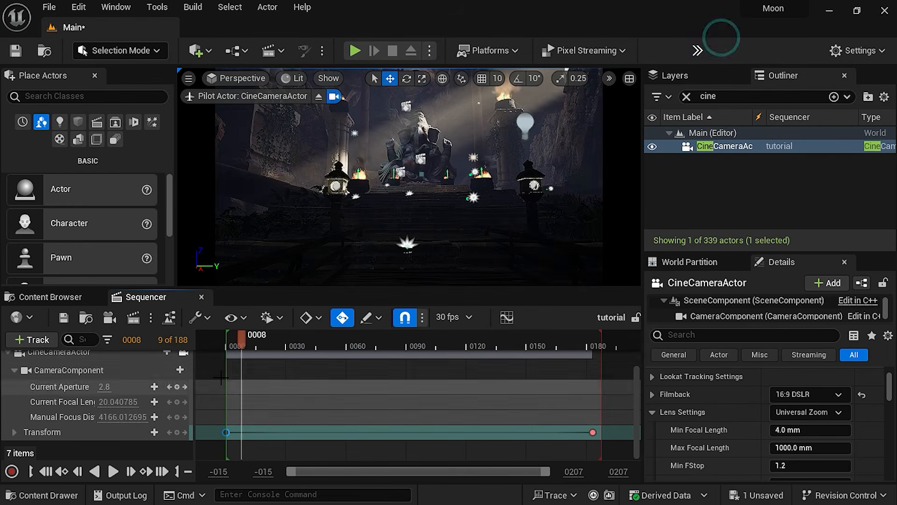
At frame 43, sample the camera's manual focus distance from the Ganesh statue
{"action": "left_click_drag", "start_coordinate": [252, 335], "coordinate": [312, 360]}
{"action": "scroll", "coordinate": [767, 424], "scroll_direction": "down", "scroll_amount": 3}
{"action": "scroll", "coordinate": [845, 441], "scroll_direction": "down", "scroll_amount": 1}
{"action": "left_click", "coordinate": [844, 445]}
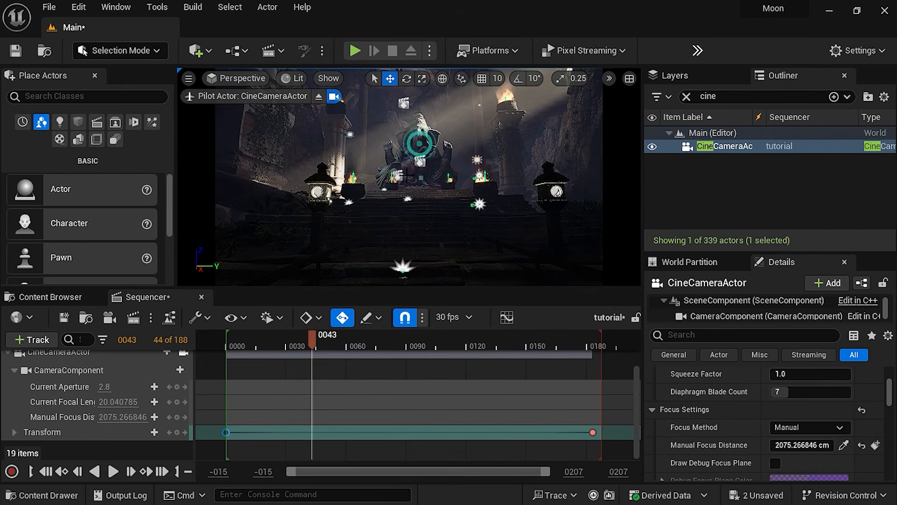
Move the playhead to frame 35 and save the sequence
{"action": "left_click_drag", "start_coordinate": [317, 335], "coordinate": [295, 362]}
{"action": "left_click", "coordinate": [64, 319]}
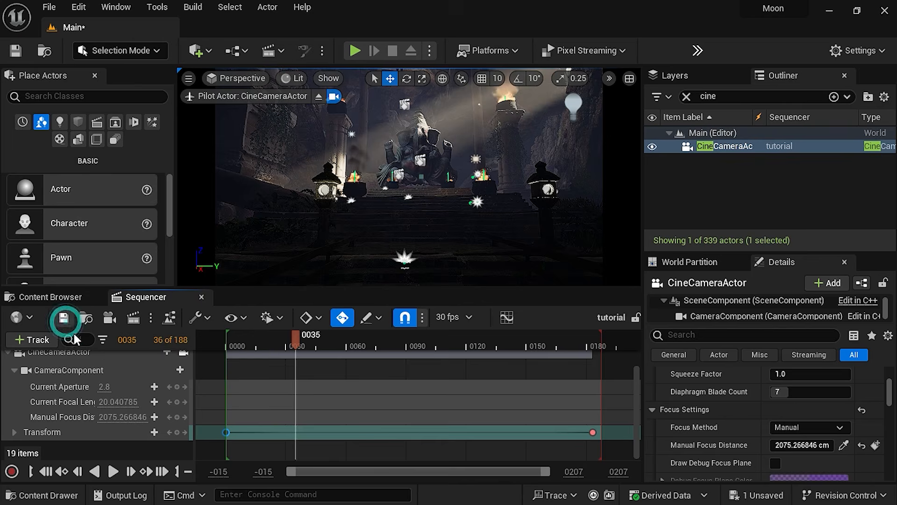
Search the plugins for "movie render" to check whether Movie Render Queue is enabled, and close the plugin list
{"action": "left_click", "coordinate": [78, 8]}
{"action": "left_click", "coordinate": [99, 210]}
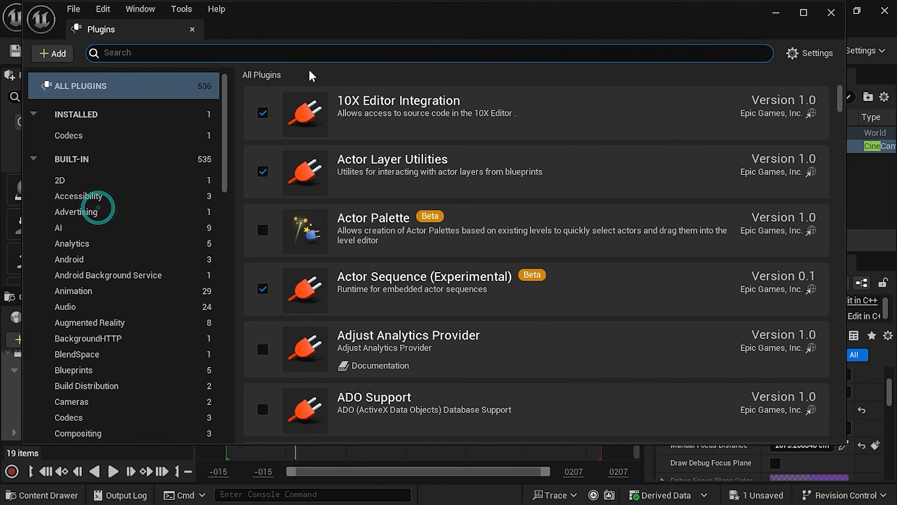
{"action": "type", "text": "mov"}
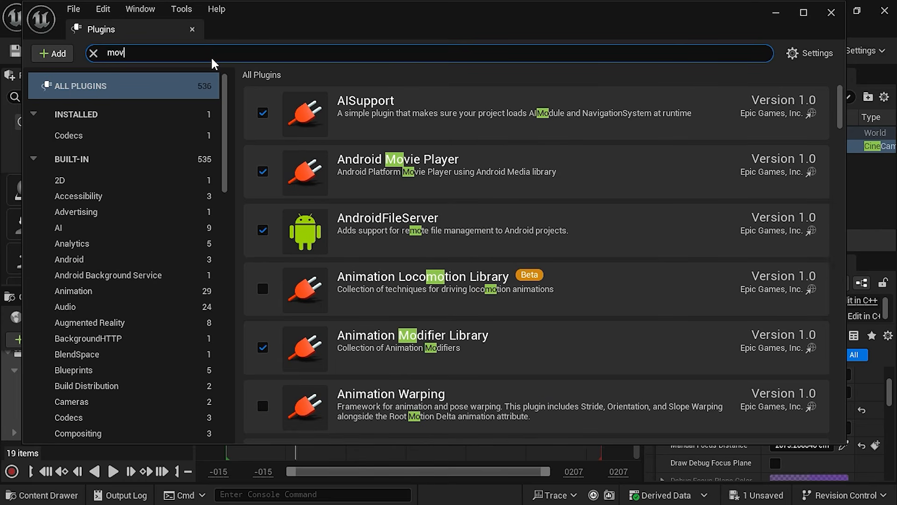
{"action": "type", "text": "ie render"}
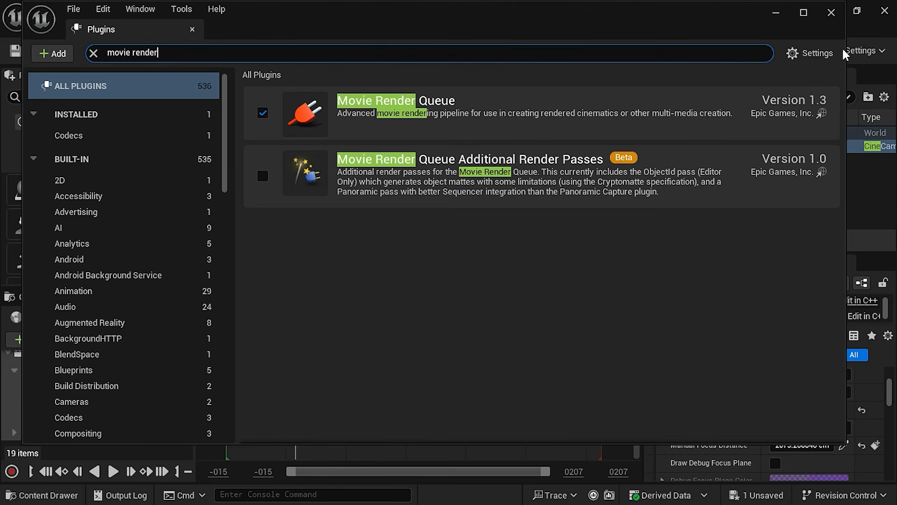
{"action": "left_click", "coordinate": [831, 14]}
Send the tutorial sequence to the Movie Render Queue and replace its .jpg Sequence export with .exr Sequence [16bit]
{"action": "left_click", "coordinate": [136, 323]}
{"action": "left_click", "coordinate": [267, 114]}
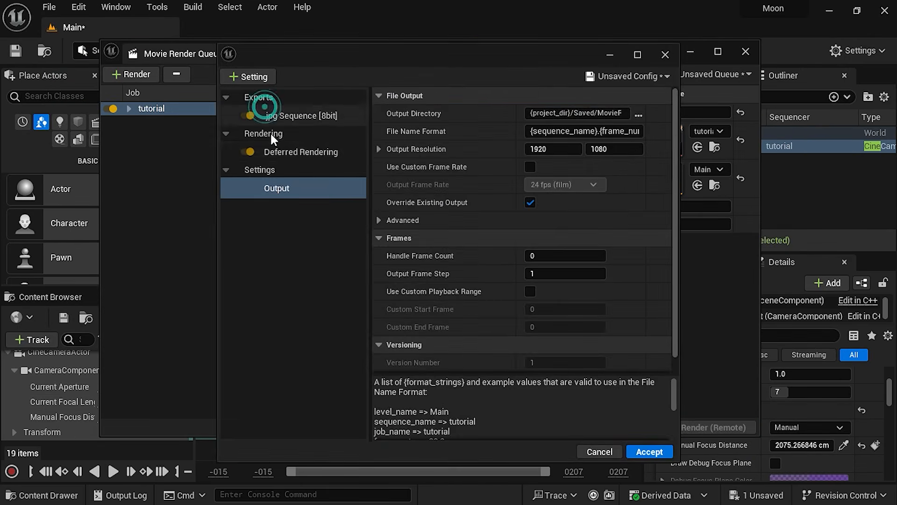
{"action": "left_click", "coordinate": [295, 116]}
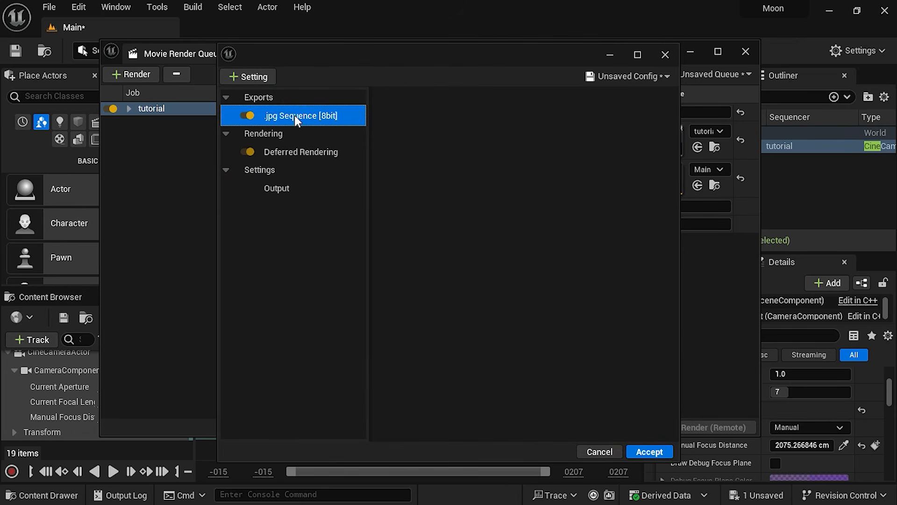
{"action": "key", "text": "Delete"}
{"action": "left_click", "coordinate": [243, 77]}
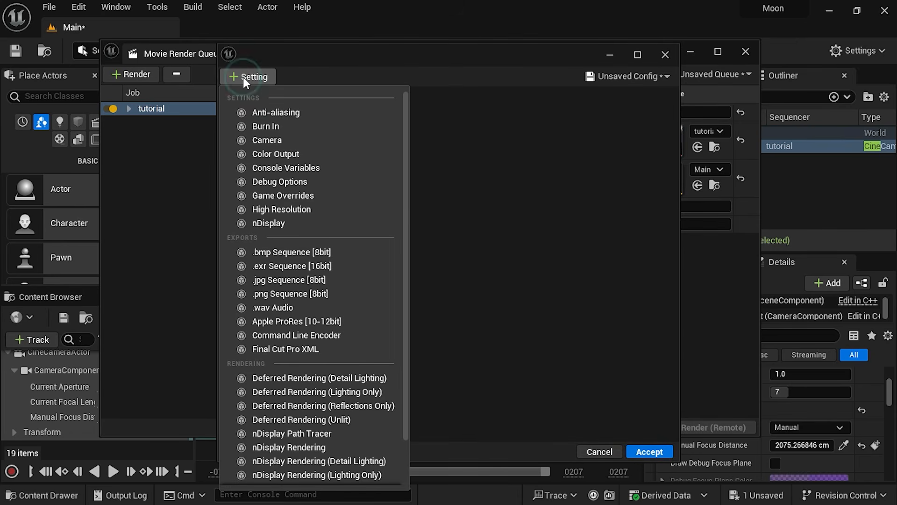
{"action": "left_click", "coordinate": [317, 262]}
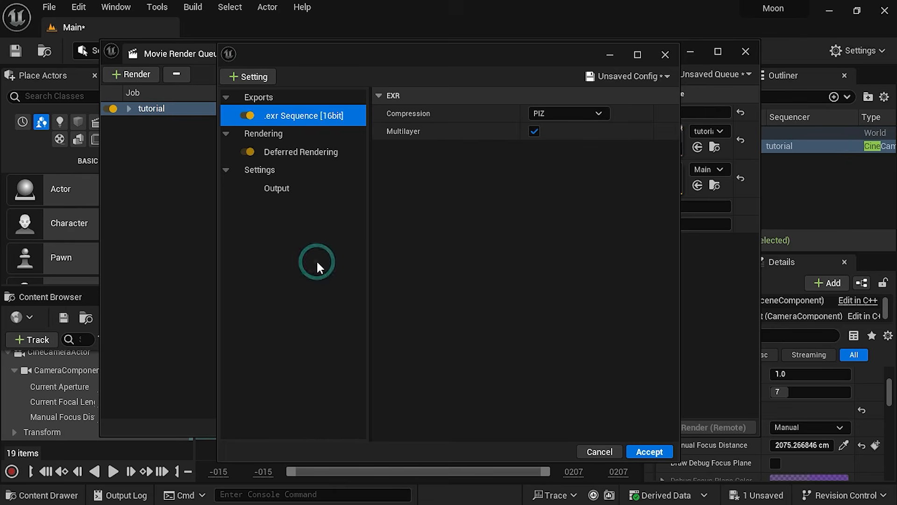
Add Anti-aliasing with Temporal Sample Count 32, override the method with Multisample Anti-Aliasing, and enable Use Camera Cut for Warm Up and Render Warm Up Frames
{"action": "left_click", "coordinate": [260, 77]}
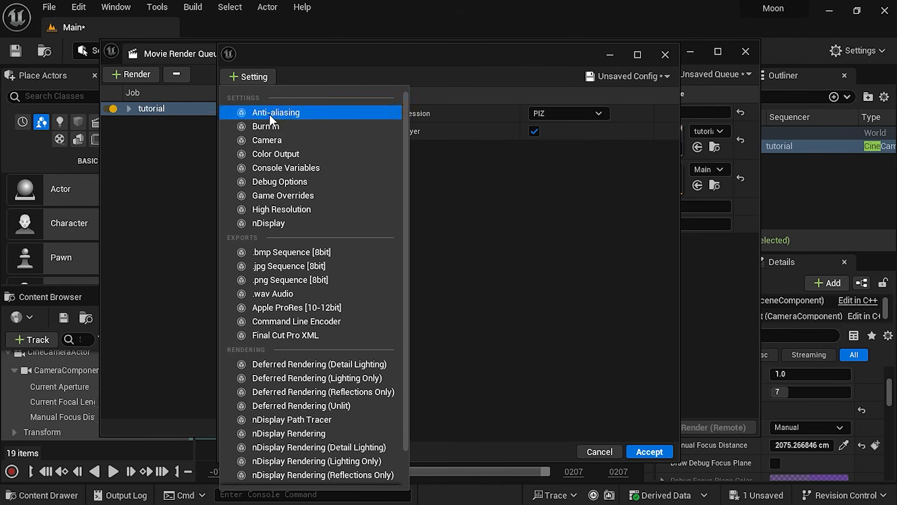
{"action": "left_click", "coordinate": [271, 114]}
{"action": "left_click", "coordinate": [542, 131]}
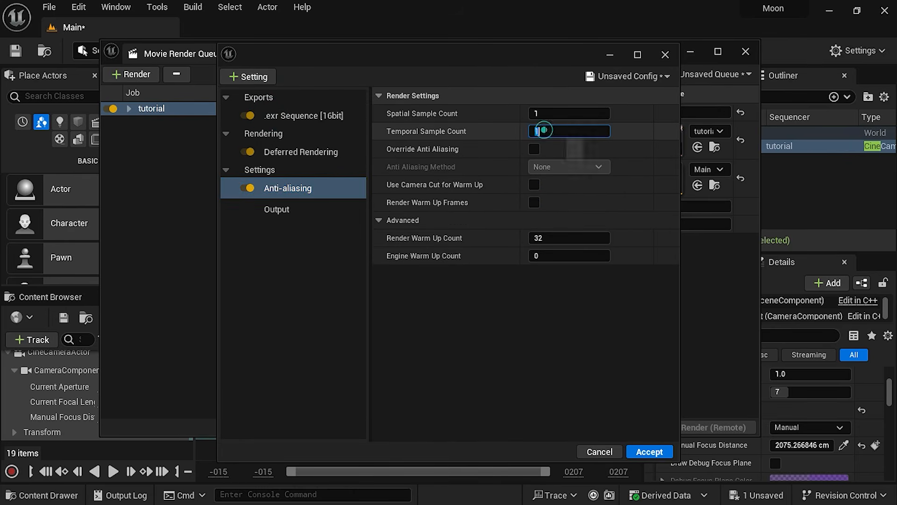
{"action": "type", "text": "32"}
{"action": "left_click", "coordinate": [534, 149]}
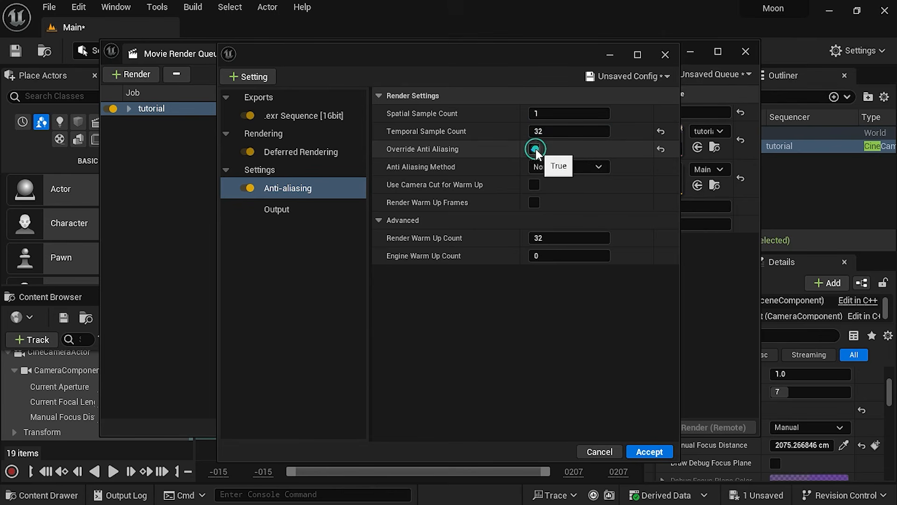
{"action": "left_click", "coordinate": [545, 167]}
{"action": "left_click", "coordinate": [574, 218]}
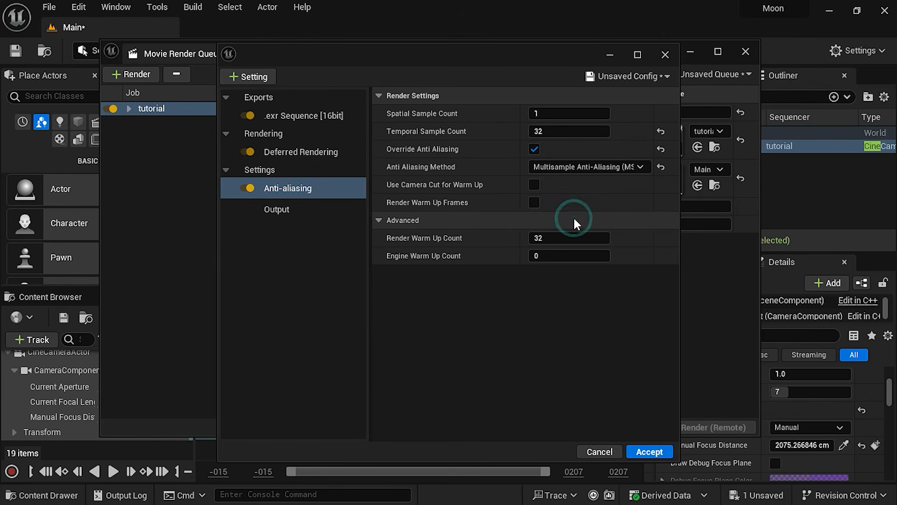
{"action": "left_click", "coordinate": [534, 202]}
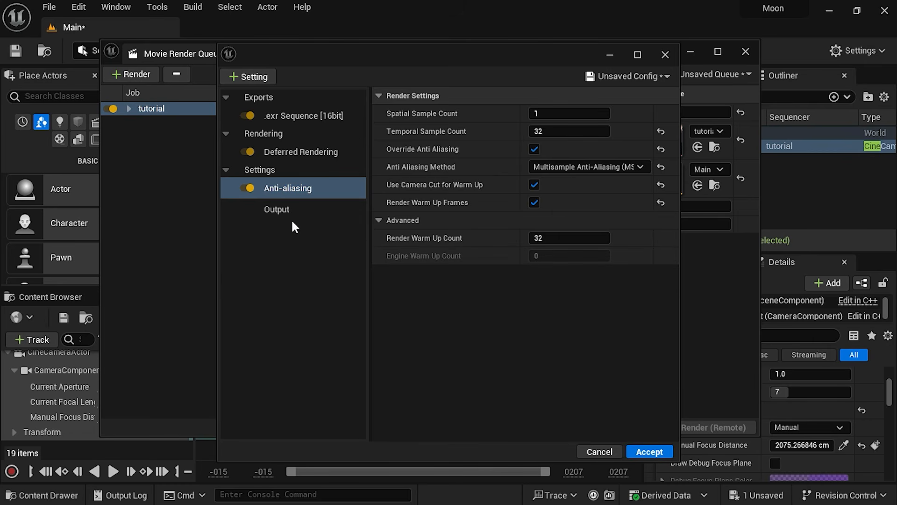
Add the High Resolution setting with Override Sub Surface Scattering enabled, and the Camera setting with Shutter Timing set to Frame Close
{"action": "left_click", "coordinate": [251, 77]}
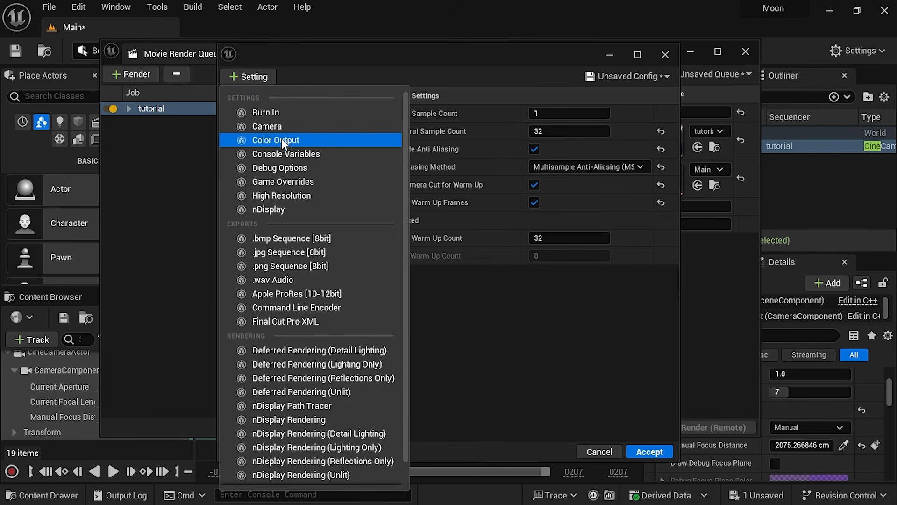
{"action": "left_click", "coordinate": [281, 196]}
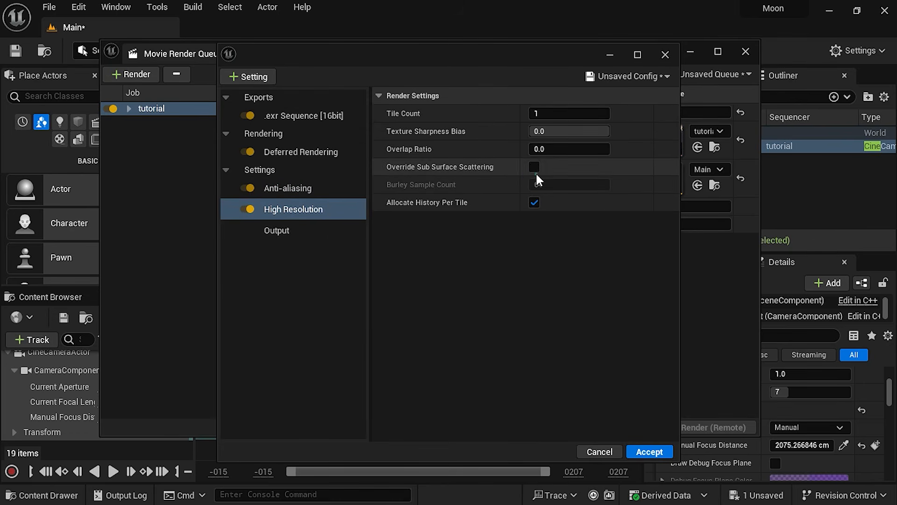
{"action": "left_click", "coordinate": [244, 76]}
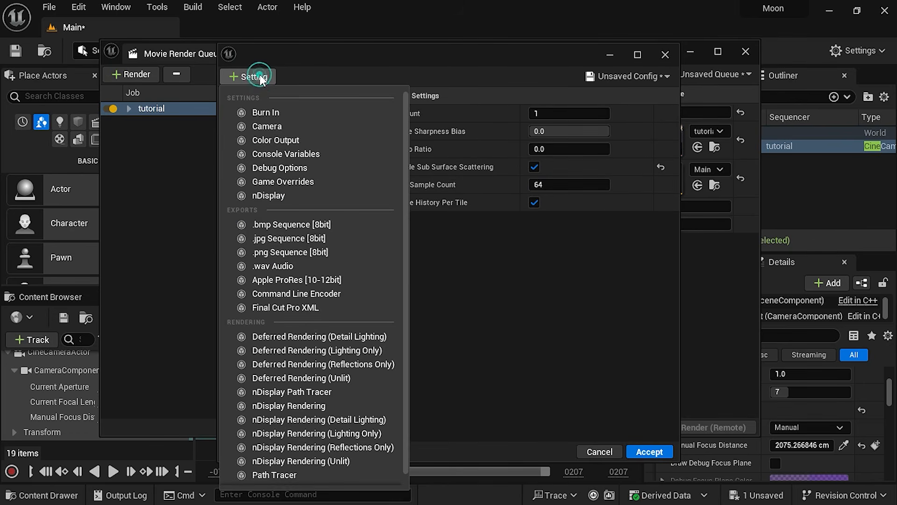
{"action": "left_click", "coordinate": [284, 126]}
{"action": "left_click", "coordinate": [570, 114]}
{"action": "left_click", "coordinate": [570, 149]}
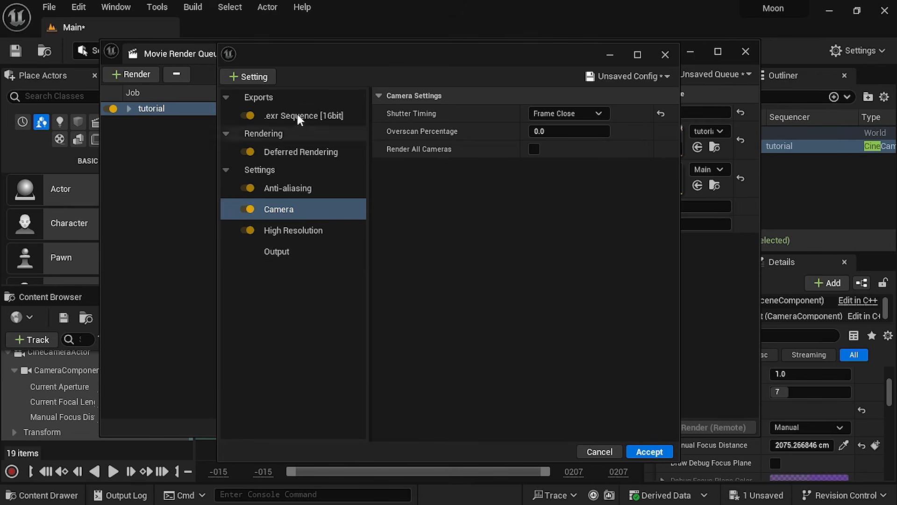
Add the Console Variables setting to the render configuration with the variable r.TemporalAA.Upsampling at value 0.0
{"action": "left_click", "coordinate": [293, 189]}
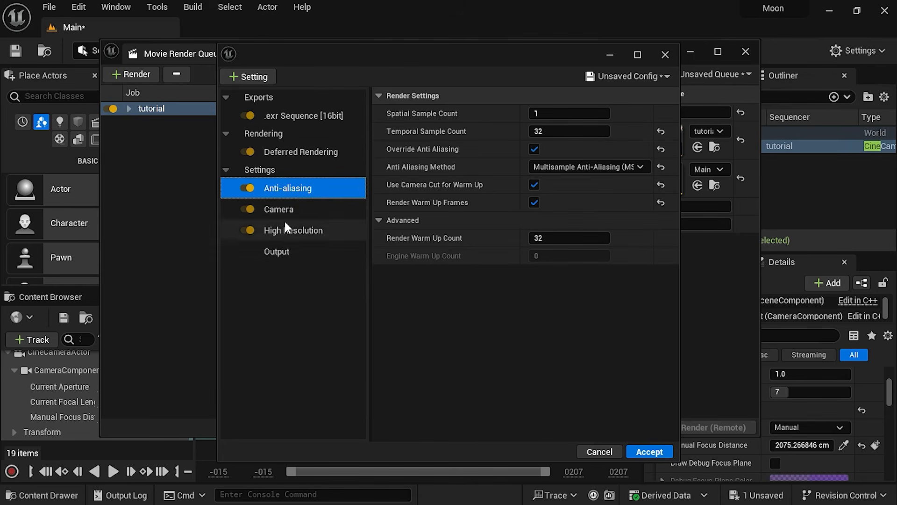
{"action": "left_click", "coordinate": [249, 75]}
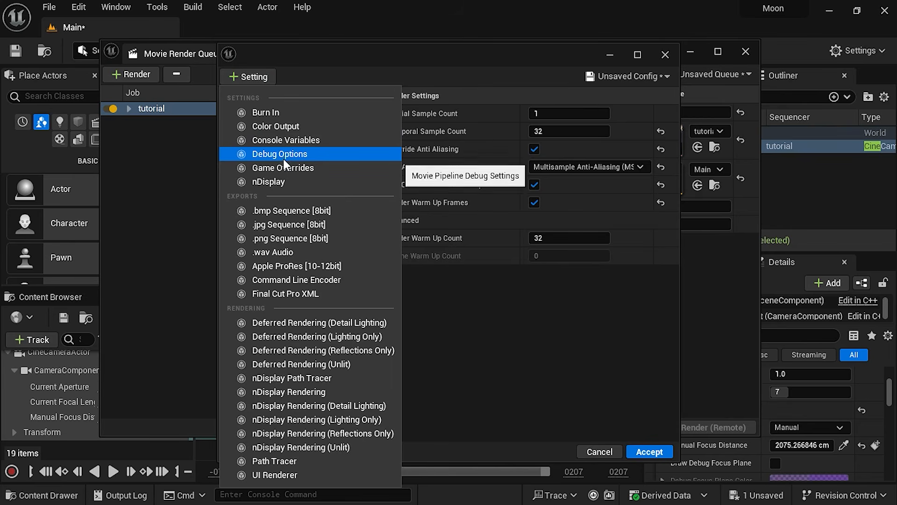
{"action": "left_click", "coordinate": [283, 140]}
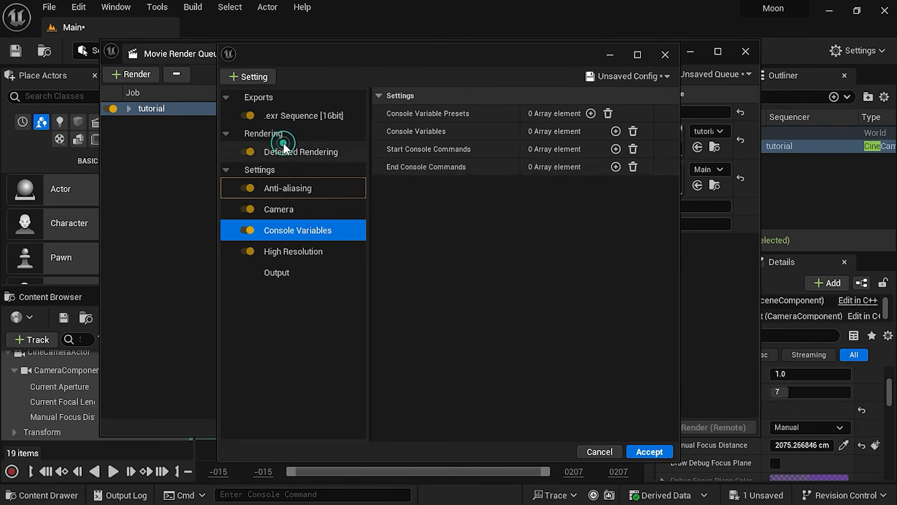
{"action": "left_click", "coordinate": [538, 133]}
{"action": "left_click", "coordinate": [616, 131]}
{"action": "left_click", "coordinate": [463, 143]}
{"action": "type", "text": "r."}
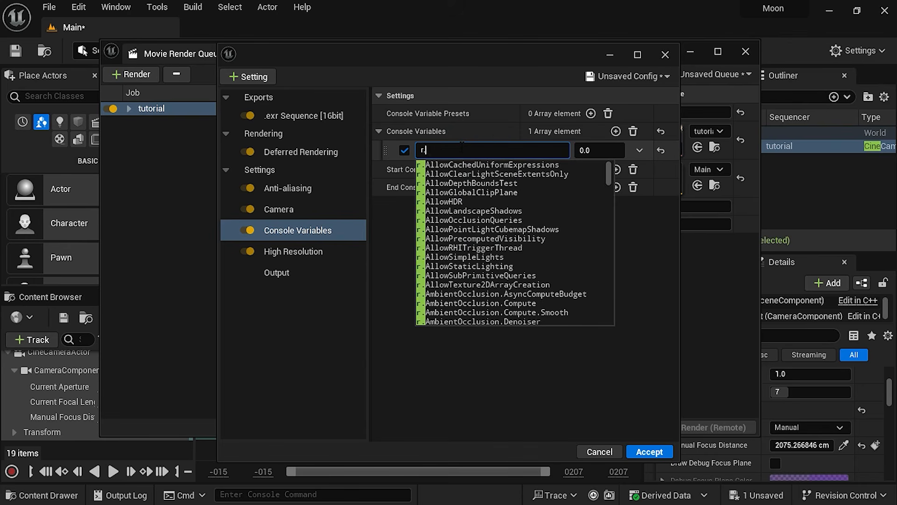
{"action": "type", "text": "tem"}
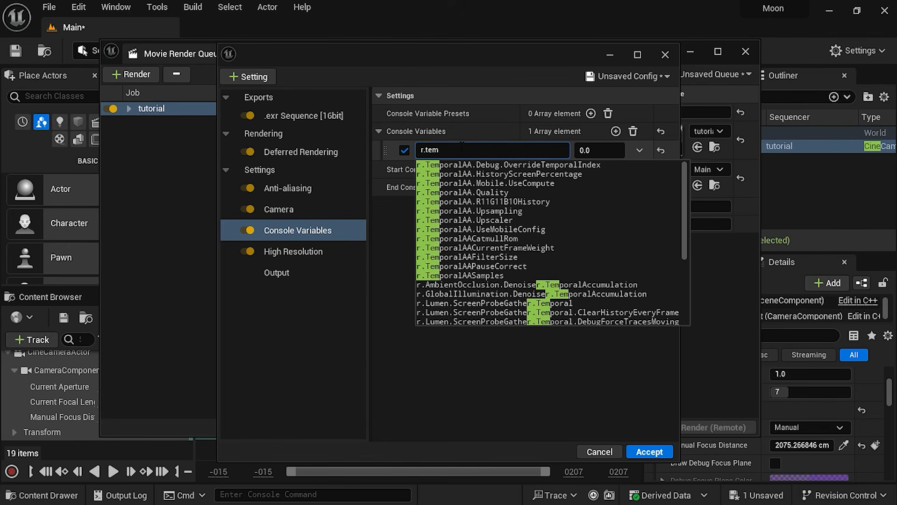
{"action": "left_click", "coordinate": [508, 210]}
{"action": "left_click", "coordinate": [584, 150]}
{"action": "left_click", "coordinate": [567, 253]}
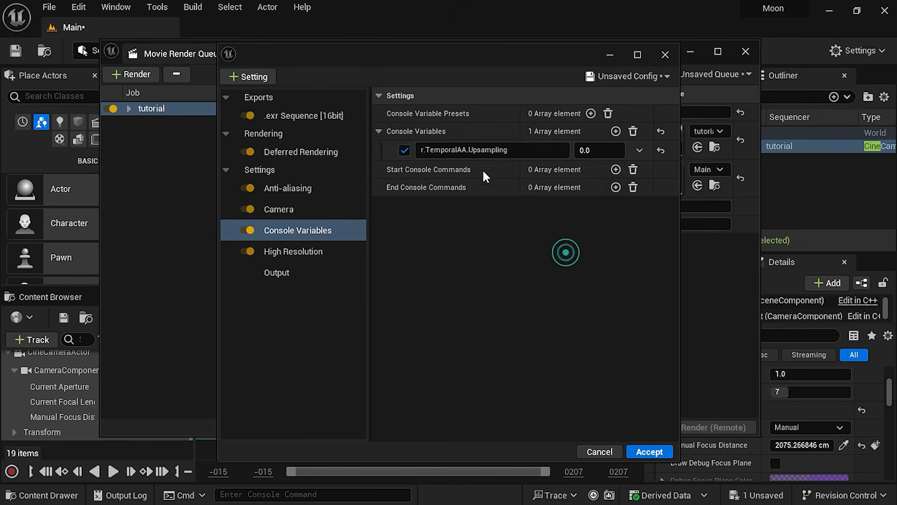
Check the Output settings, accept the render configuration and close the Movie Render Queue
{"action": "left_click", "coordinate": [304, 270]}
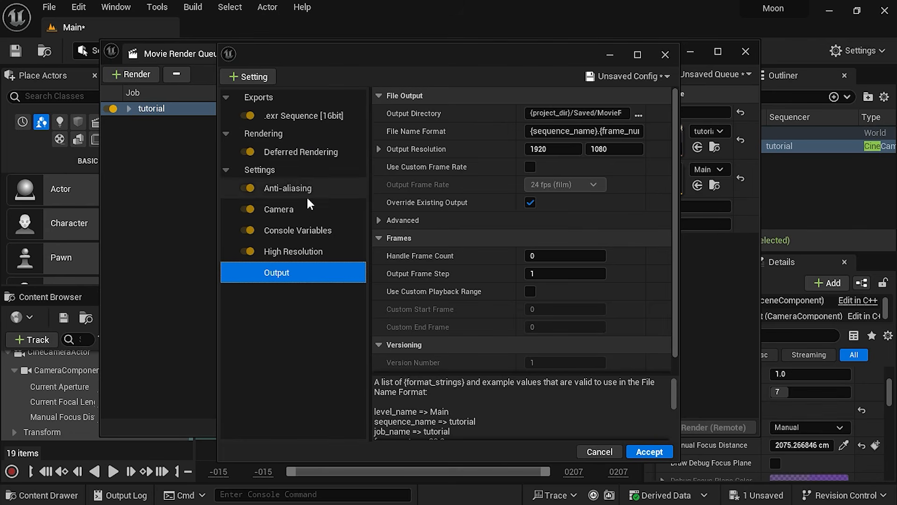
{"action": "left_click", "coordinate": [652, 452]}
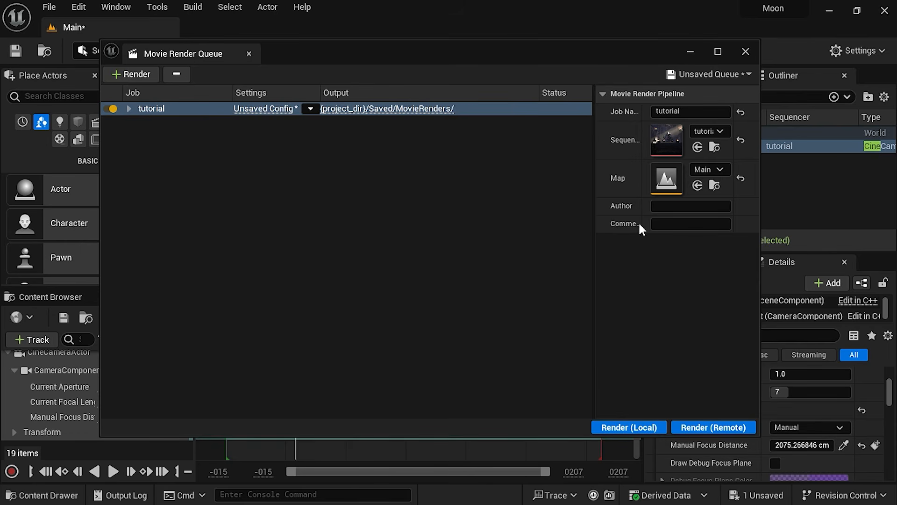
{"action": "left_click", "coordinate": [746, 53]}
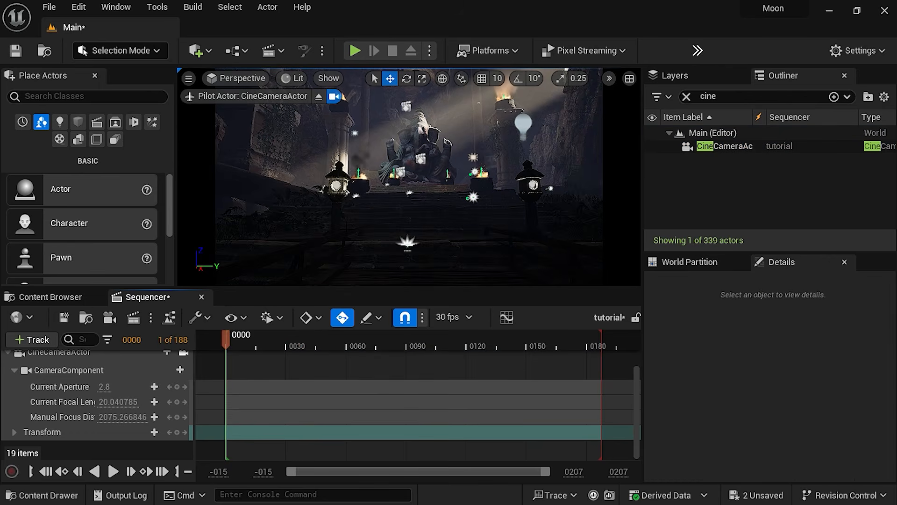
Reframe the camera at frame 0 behind the fern foliage facing the statue, with a focal length of about 59.47
{"action": "mouse_move", "coordinate": [409, 178]}
{"action": "right_mouse_down"}
{"action": "mouse_move", "coordinate": [434, 187]}
{"action": "mouse_move", "coordinate": [410, 180]}
{"action": "right_mouse_up"}
{"action": "key", "text": "a"}
{"action": "key", "text": "d"}
{"action": "left_click_drag", "start_coordinate": [111, 403], "coordinate": [131, 402]}
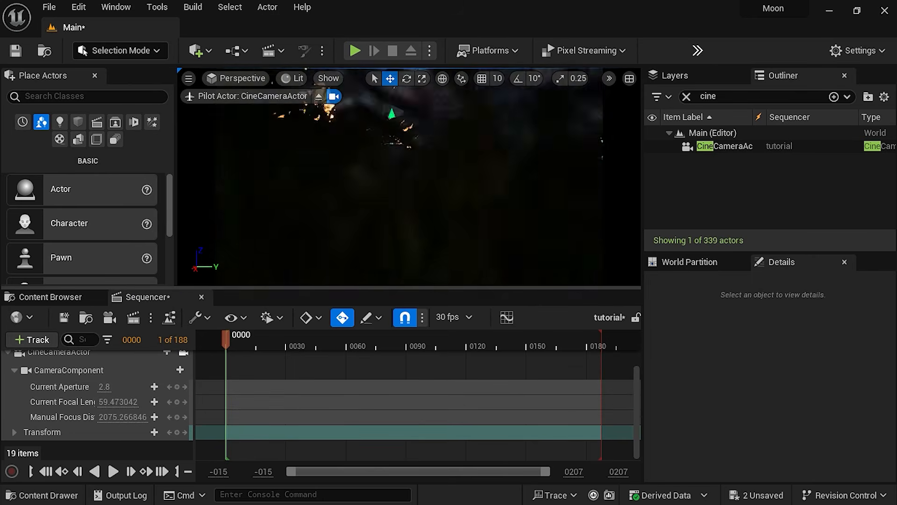
{"action": "right_click_drag", "start_coordinate": [410, 173], "coordinate": [416, 143]}
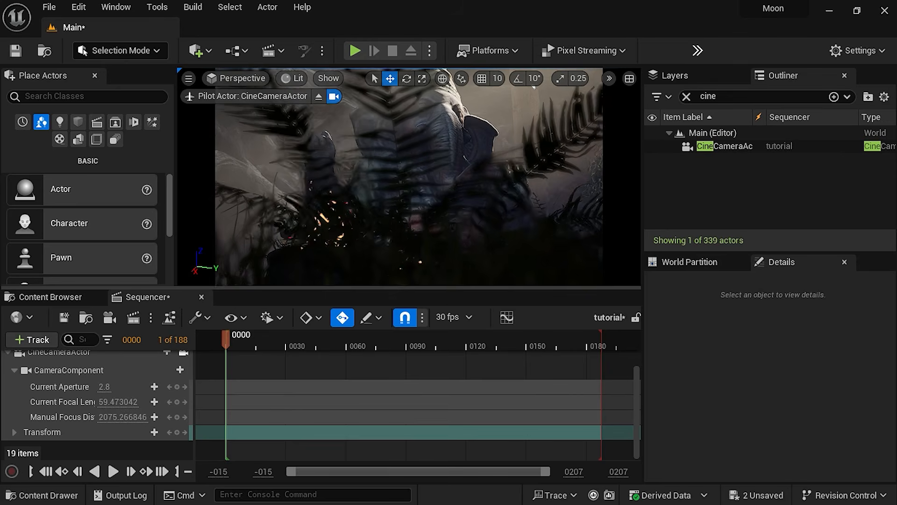
Set the CameraComponent's Manual Focus Distance to about 207.38 cm to focus on the foreground ferns
{"action": "left_click", "coordinate": [66, 370]}
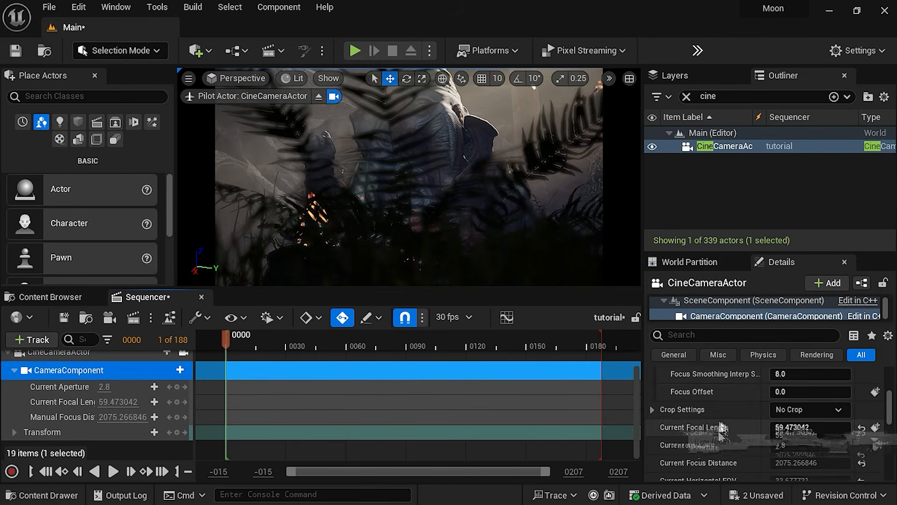
{"action": "scroll", "coordinate": [721, 424], "scroll_direction": "down", "scroll_amount": 5}
{"action": "scroll", "coordinate": [722, 424], "scroll_direction": "up", "scroll_amount": 7}
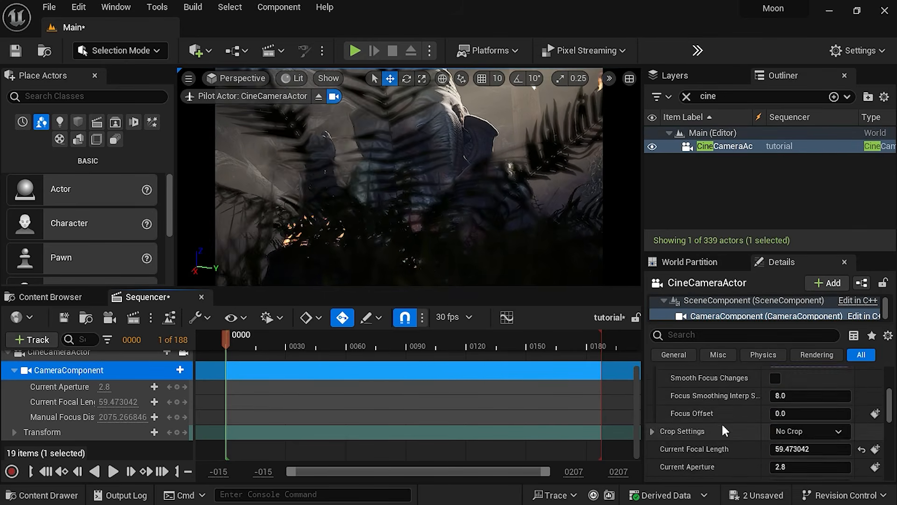
{"action": "scroll", "coordinate": [722, 426], "scroll_direction": "up", "scroll_amount": 3}
{"action": "left_click_drag", "start_coordinate": [796, 389], "coordinate": [752, 389]}
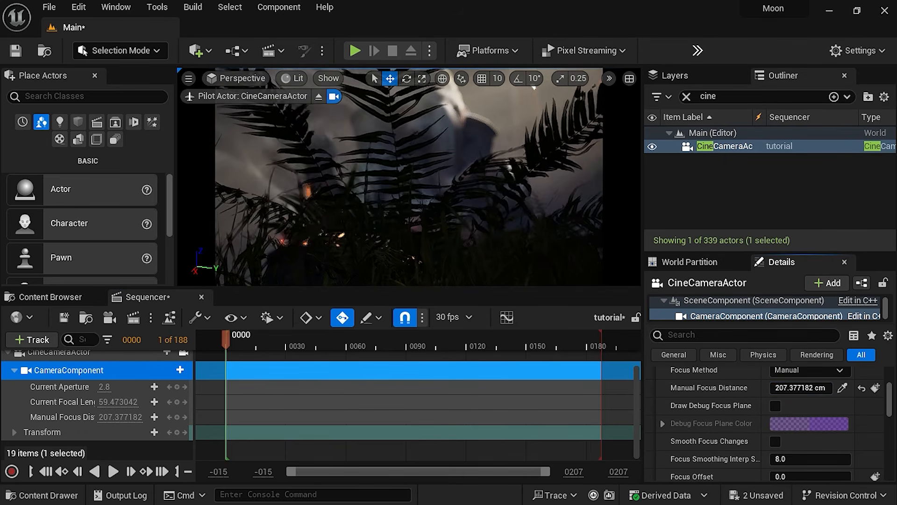
{"action": "left_click_drag", "start_coordinate": [238, 340], "coordinate": [234, 360]}
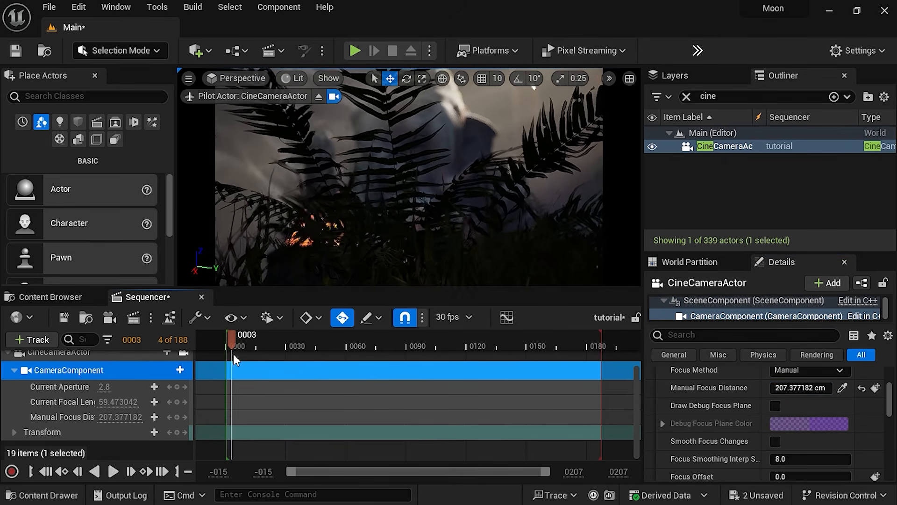